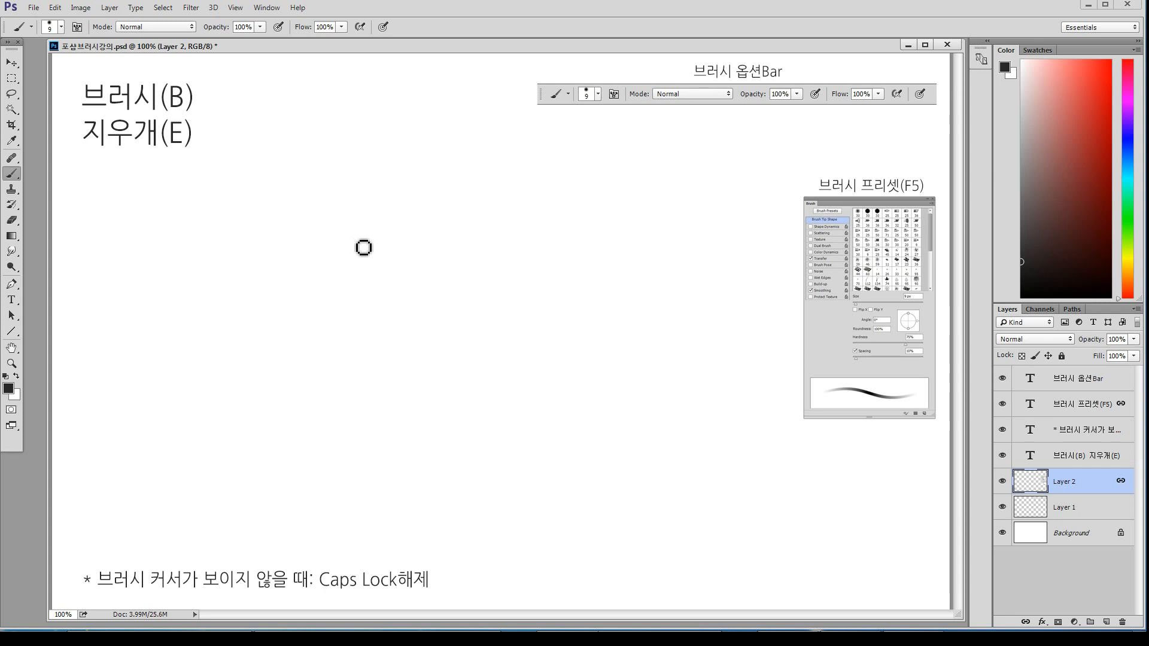
Enlarge the brush tip well beyond its current size and shrink it back to a thin tip for handwriting
{"action": "key", "text": "bracketright"}
{"action": "key", "text": "bracketright"}
{"action": "key", "text": "bracketright"}
{"action": "key", "text": "bracketright"}
{"action": "key", "text": "bracketright"}
{"action": "key", "text": "bracketright"}
{"action": "key", "text": "bracketright"}
{"action": "key", "text": "bracketright"}
{"action": "key", "text": "bracketright"}
{"action": "key", "text": "bracketright"}
{"action": "key", "text": "bracketright"}
{"action": "key", "text": "bracketleft"}
{"action": "key", "text": "bracketleft"}
{"action": "key", "text": "bracketleft"}
{"action": "key", "text": "bracketleft"}
{"action": "key", "text": "bracketleft"}
{"action": "key", "text": "bracketleft"}
{"action": "key", "text": "bracketleft"}
{"action": "key", "text": "bracketleft"}
{"action": "key", "text": "bracketleft"}
Handwrite "[ . ] ⇒ Q.W" beside the 브러시(B) 지우개(E) heading with a 4 px brush, underlining both parts
{"action": "mouse_move", "coordinate": [267, 98]}
{"action": "left_mouse_down"}
{"action": "mouse_move", "coordinate": [270, 138]}
{"action": "mouse_move", "coordinate": [307, 108]}
{"action": "mouse_move", "coordinate": [308, 138]}
{"action": "mouse_move", "coordinate": [259, 149]}
{"action": "mouse_move", "coordinate": [291, 151]}
{"action": "mouse_move", "coordinate": [329, 129]}
{"action": "left_mouse_up"}
{"action": "left_click", "coordinate": [276, 133]}
{"action": "key", "text": "["}
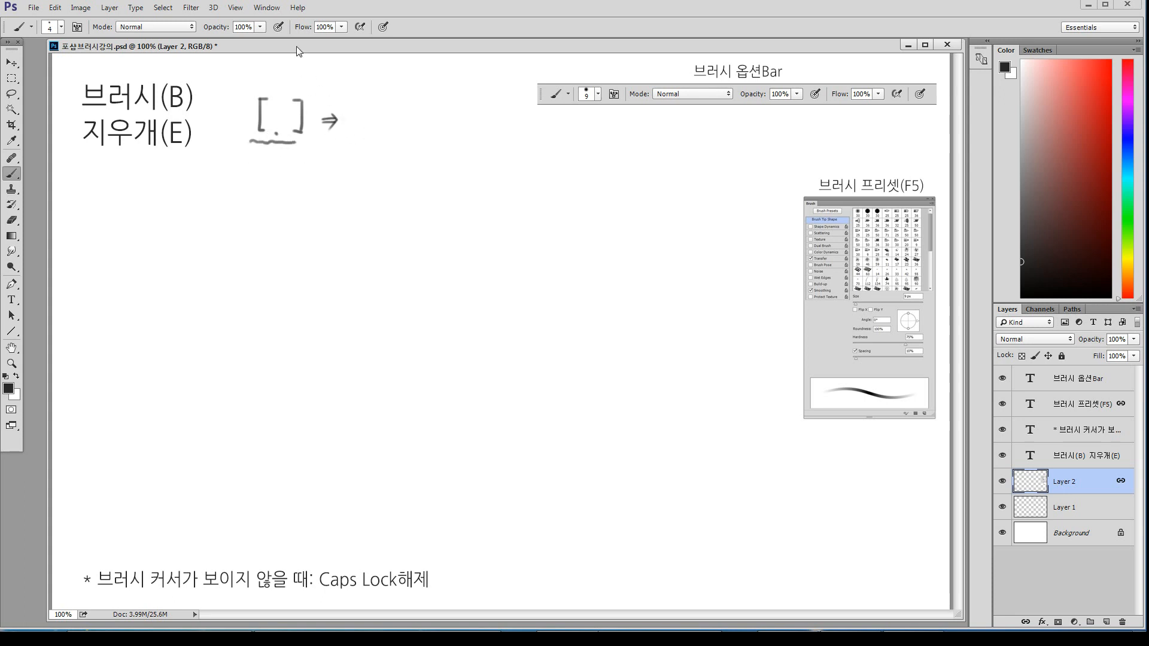
{"action": "mouse_move", "coordinate": [363, 106]}
{"action": "left_mouse_down"}
{"action": "mouse_move", "coordinate": [375, 120]}
{"action": "mouse_move", "coordinate": [364, 125]}
{"action": "mouse_move", "coordinate": [398, 126]}
{"action": "mouse_move", "coordinate": [407, 104]}
{"action": "left_mouse_up"}
{"action": "left_click", "coordinate": [374, 129]}
{"action": "left_click_drag", "start_coordinate": [352, 134], "coordinate": [406, 136]}
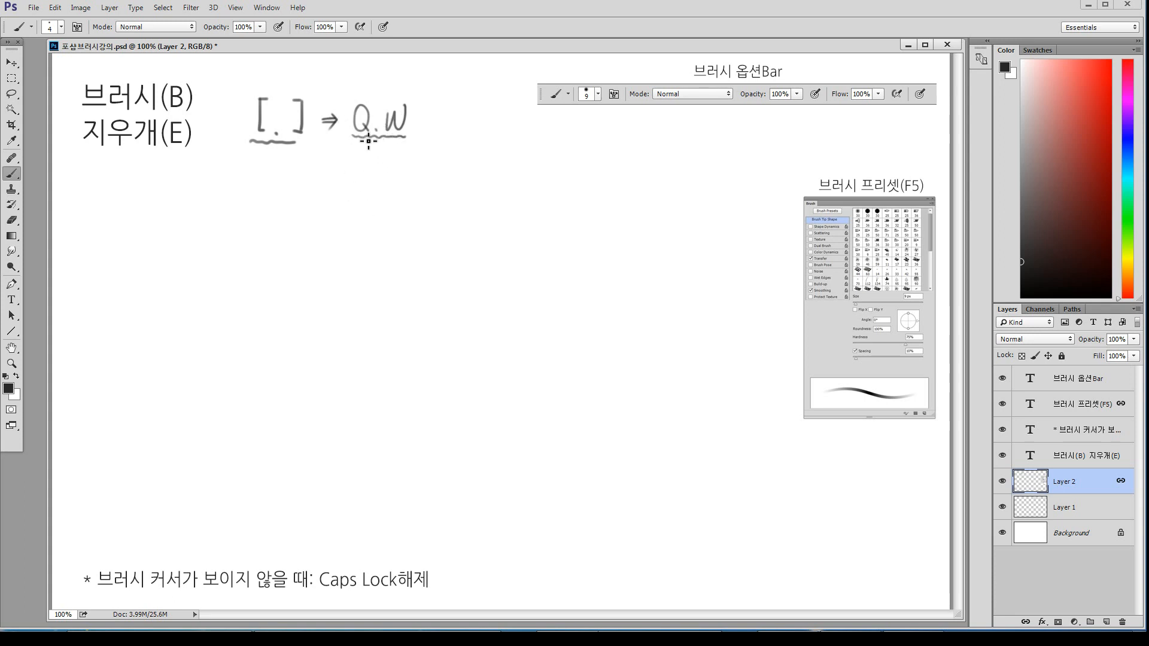
{"action": "mouse_move", "coordinate": [351, 137]}
{"action": "left_mouse_down"}
{"action": "mouse_move", "coordinate": [411, 135]}
{"action": "mouse_move", "coordinate": [400, 147]}
{"action": "mouse_move", "coordinate": [357, 141]}
{"action": "mouse_move", "coordinate": [412, 136]}
{"action": "left_mouse_up"}
Set the brush size to 72 px and paint two soft parallel diagonal strokes below the handwritten notes
{"action": "key", "text": "bracketright"}
{"action": "key", "text": "bracketright"}
{"action": "key", "text": "bracketright"}
{"action": "key", "text": "bracketright"}
{"action": "key", "text": "bracketright"}
{"action": "key", "text": "bracketright"}
{"action": "key", "text": "bracketright"}
{"action": "key", "text": "bracketright"}
{"action": "key", "text": "bracketright"}
{"action": "key", "text": "bracketright"}
{"action": "key", "text": "bracketright"}
{"action": "key", "text": "bracketright"}
{"action": "mouse_move", "coordinate": [411, 214]}
{"action": "left_mouse_down"}
{"action": "mouse_move", "coordinate": [458, 214]}
{"action": "mouse_move", "coordinate": [428, 218]}
{"action": "mouse_move", "coordinate": [424, 242]}
{"action": "mouse_move", "coordinate": [459, 243]}
{"action": "mouse_move", "coordinate": [432, 213]}
{"action": "mouse_move", "coordinate": [429, 244]}
{"action": "mouse_move", "coordinate": [405, 249]}
{"action": "mouse_move", "coordinate": [475, 236]}
{"action": "mouse_move", "coordinate": [431, 233]}
{"action": "mouse_move", "coordinate": [459, 233]}
{"action": "mouse_move", "coordinate": [480, 253]}
{"action": "mouse_move", "coordinate": [462, 261]}
{"action": "mouse_move", "coordinate": [461, 171]}
{"action": "mouse_move", "coordinate": [470, 344]}
{"action": "mouse_move", "coordinate": [461, 238]}
{"action": "mouse_move", "coordinate": [473, 158]}
{"action": "mouse_move", "coordinate": [466, 324]}
{"action": "mouse_move", "coordinate": [467, 179]}
{"action": "left_mouse_up"}
{"action": "mouse_move", "coordinate": [535, 165]}
{"action": "left_mouse_down"}
{"action": "mouse_move", "coordinate": [397, 275]}
{"action": "mouse_move", "coordinate": [456, 244]}
{"action": "mouse_move", "coordinate": [484, 258]}
{"action": "mouse_move", "coordinate": [484, 234]}
{"action": "mouse_move", "coordinate": [563, 190]}
{"action": "mouse_move", "coordinate": [488, 287]}
{"action": "mouse_move", "coordinate": [398, 357]}
{"action": "left_mouse_up"}
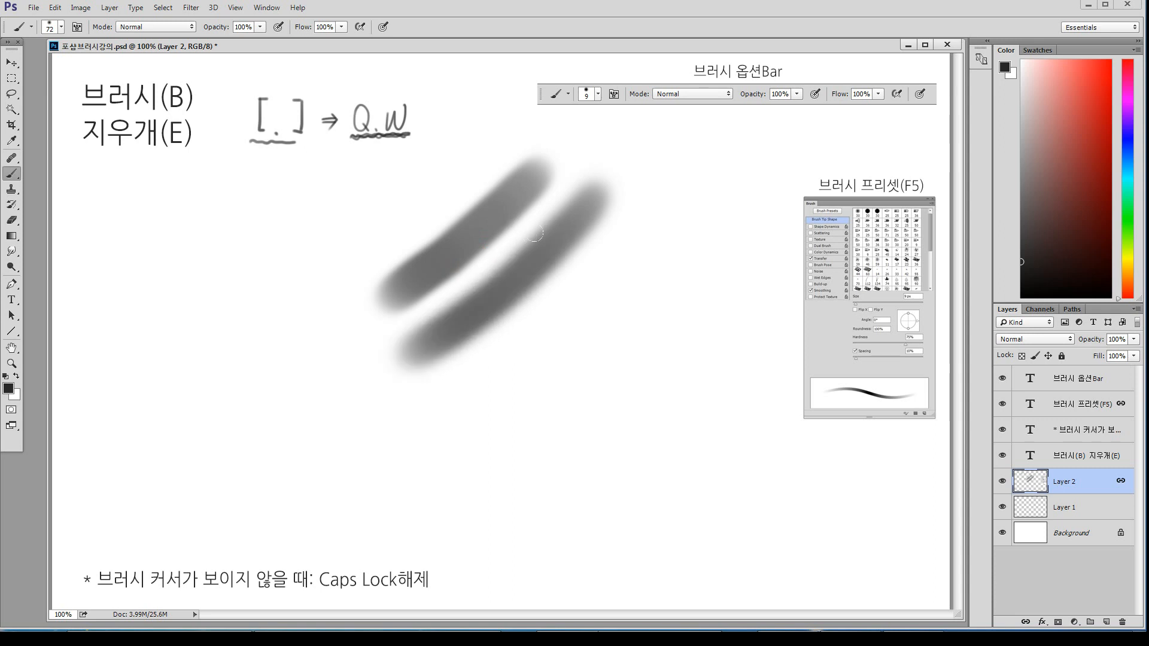
Undo the two soft diagonal strokes on Layer 2 and return to the Brush tool
{"action": "key", "text": "e"}
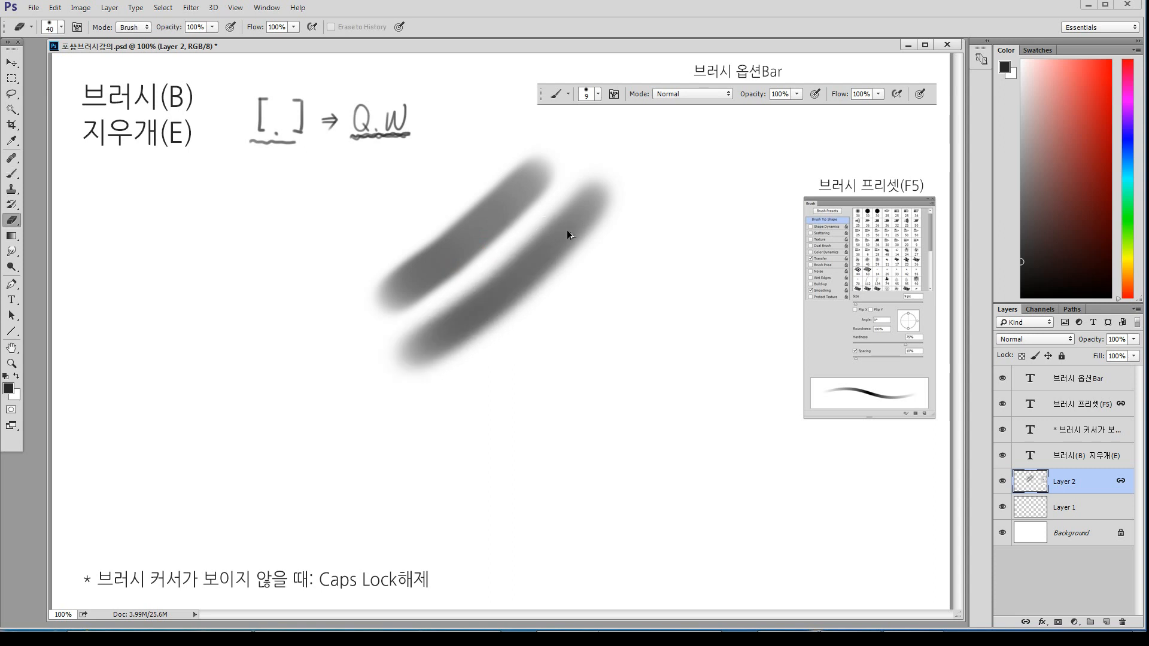
{"action": "key", "text": "ctrl+alt+z"}
{"action": "key", "text": "ctrl+alt+z"}
{"action": "key", "text": "b"}
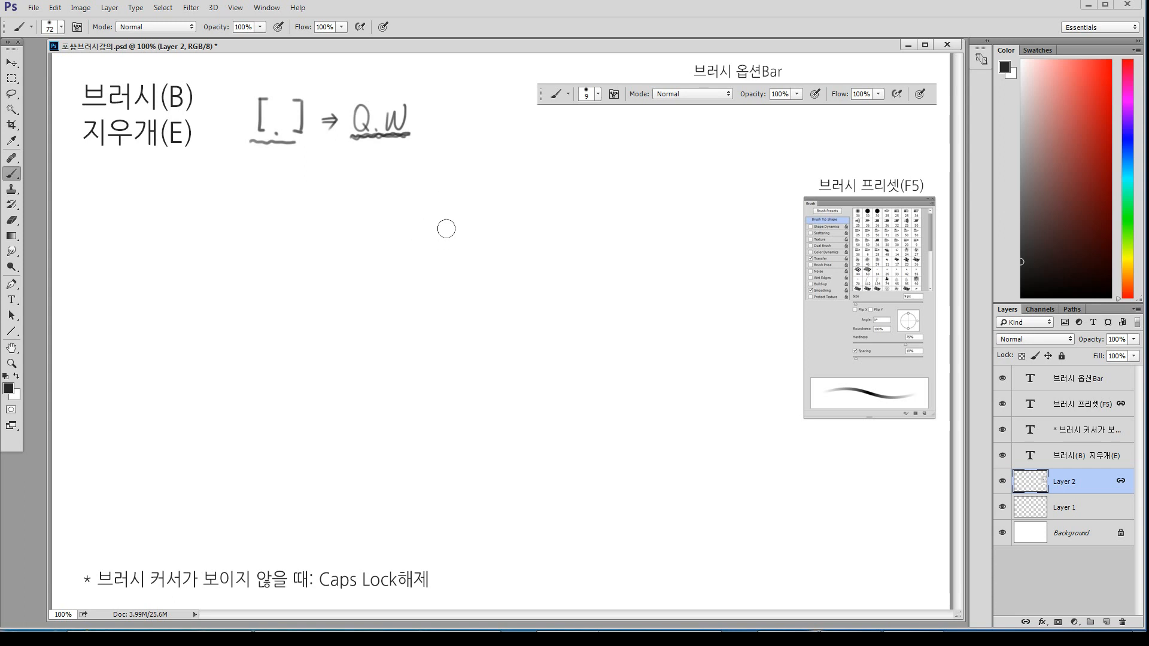
Paint four soft dark strokes crossing in a star shape on the Background layer
{"action": "left_click", "coordinate": [1069, 540]}
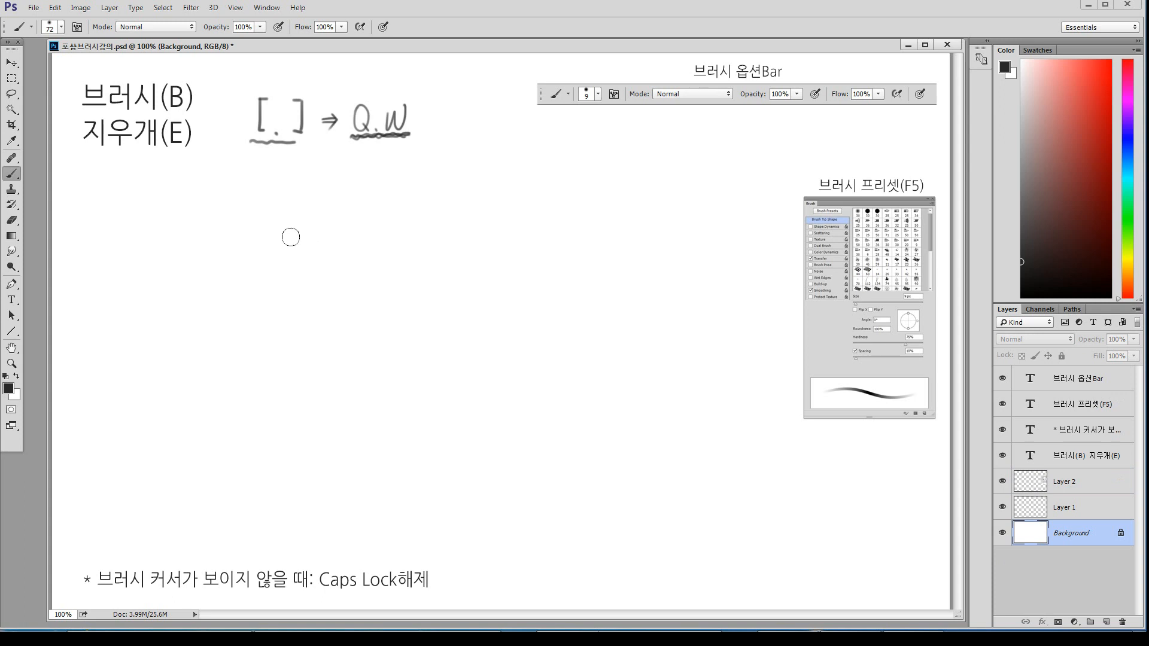
{"action": "mouse_move", "coordinate": [377, 196]}
{"action": "left_mouse_down"}
{"action": "mouse_move", "coordinate": [287, 252]}
{"action": "mouse_move", "coordinate": [207, 326]}
{"action": "left_mouse_up"}
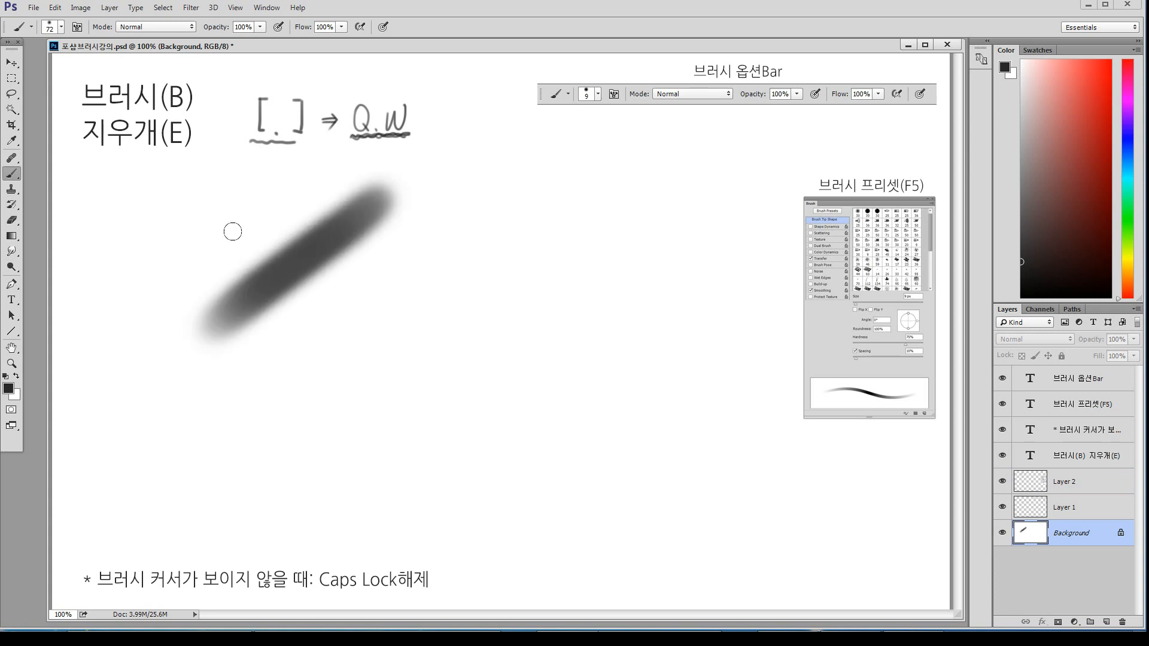
{"action": "left_click_drag", "start_coordinate": [221, 205], "coordinate": [341, 383]}
{"action": "left_click_drag", "start_coordinate": [290, 205], "coordinate": [258, 389]}
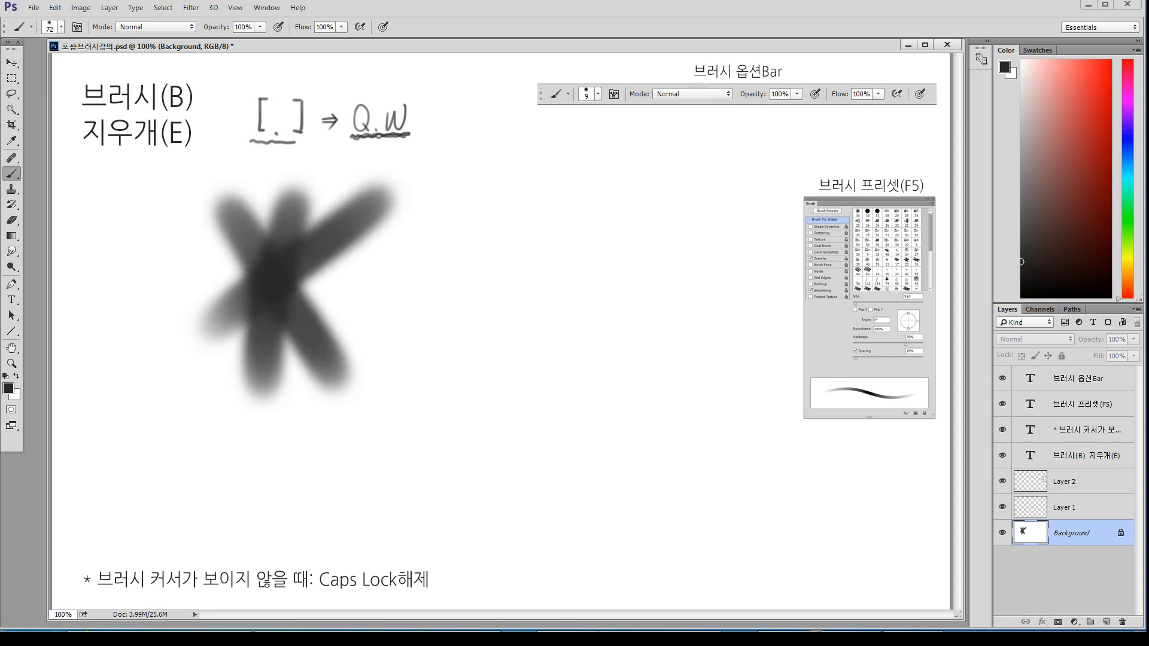
{"action": "left_click_drag", "start_coordinate": [176, 271], "coordinate": [373, 276]}
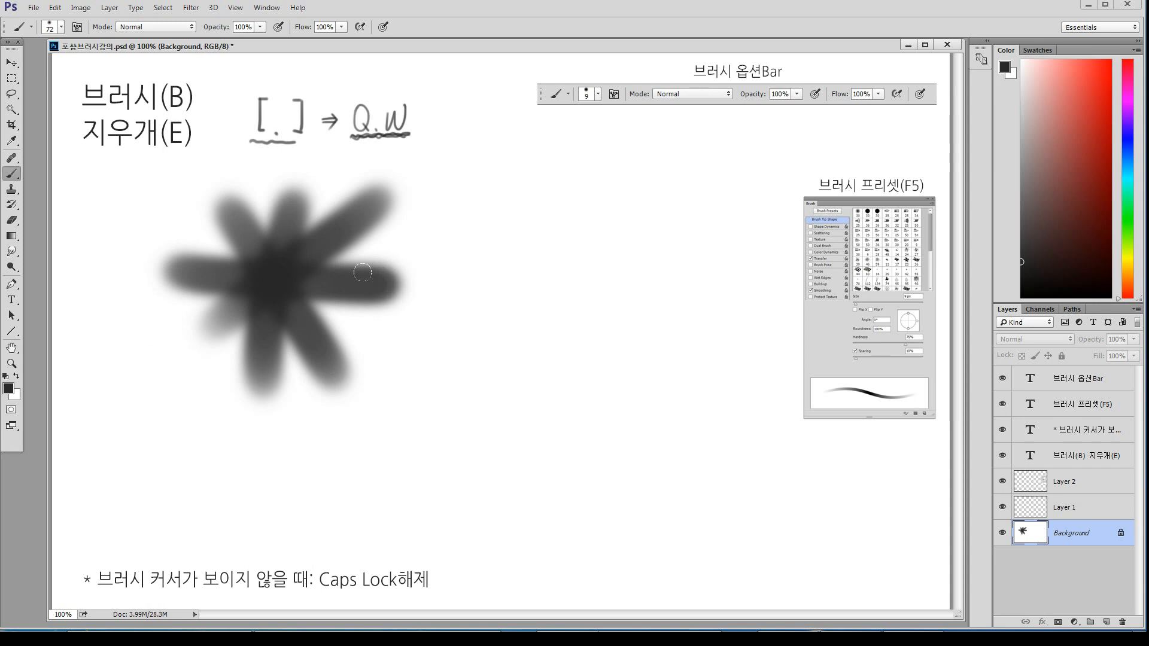
Erase several crossing bands through the dark star shape on the Background layer with the Eraser tool
{"action": "key", "text": "e"}
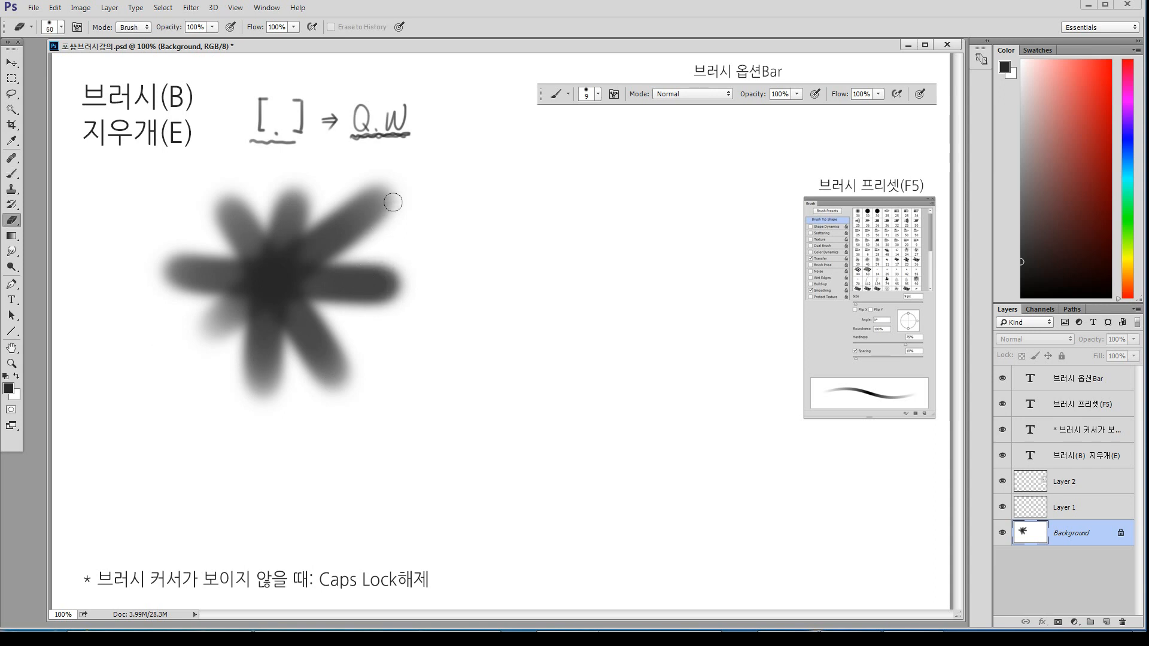
{"action": "left_click_drag", "start_coordinate": [393, 203], "coordinate": [254, 391]}
{"action": "left_click_drag", "start_coordinate": [266, 200], "coordinate": [343, 392]}
{"action": "mouse_move", "coordinate": [161, 291]}
{"action": "left_mouse_down"}
{"action": "mouse_move", "coordinate": [383, 227]}
{"action": "mouse_move", "coordinate": [326, 242]}
{"action": "left_mouse_up"}
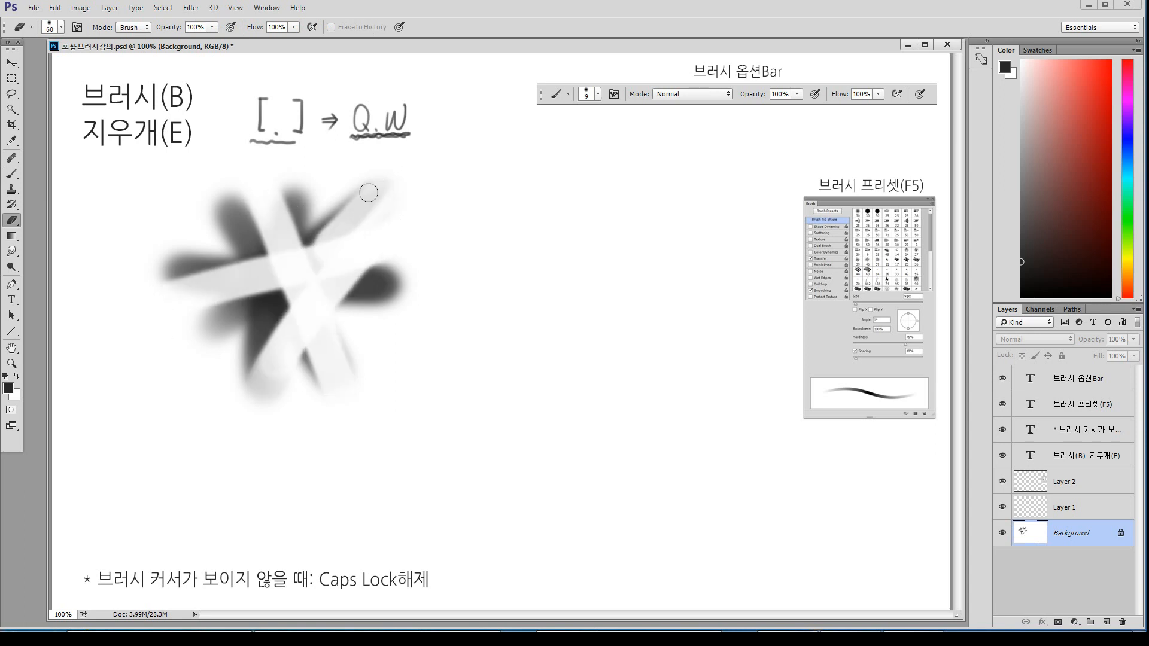
{"action": "left_click_drag", "start_coordinate": [369, 192], "coordinate": [302, 281]}
{"action": "left_click_drag", "start_coordinate": [361, 205], "coordinate": [317, 239]}
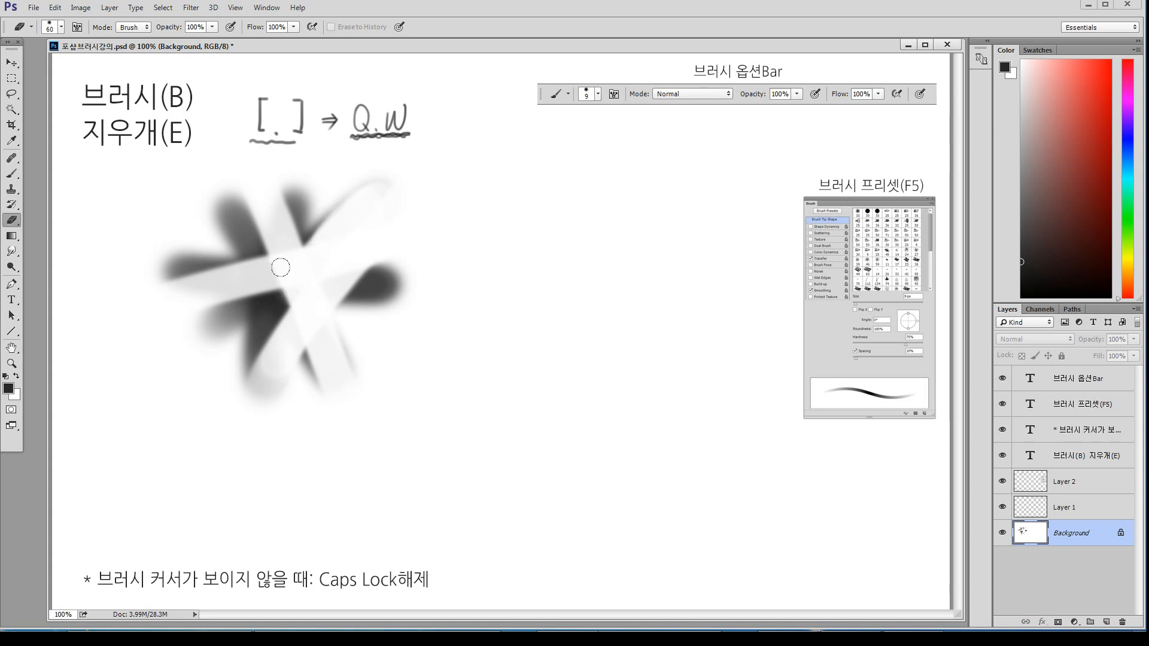
{"action": "mouse_move", "coordinate": [241, 233]}
{"action": "left_mouse_down"}
{"action": "mouse_move", "coordinate": [215, 271]}
{"action": "mouse_move", "coordinate": [310, 197]}
{"action": "mouse_move", "coordinate": [141, 336]}
{"action": "mouse_move", "coordinate": [280, 208]}
{"action": "mouse_move", "coordinate": [278, 227]}
{"action": "mouse_move", "coordinate": [281, 234]}
{"action": "left_mouse_up"}
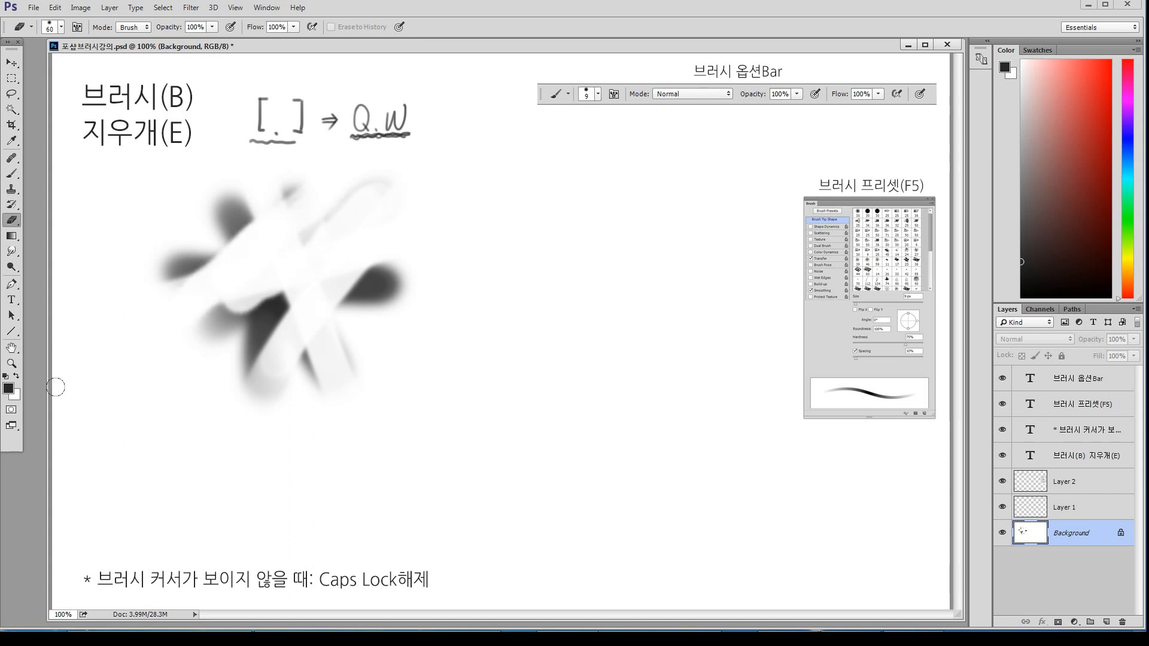
Set the background color to yellow fff44b and erase over the right part of the star shape
{"action": "left_click", "coordinate": [16, 395]}
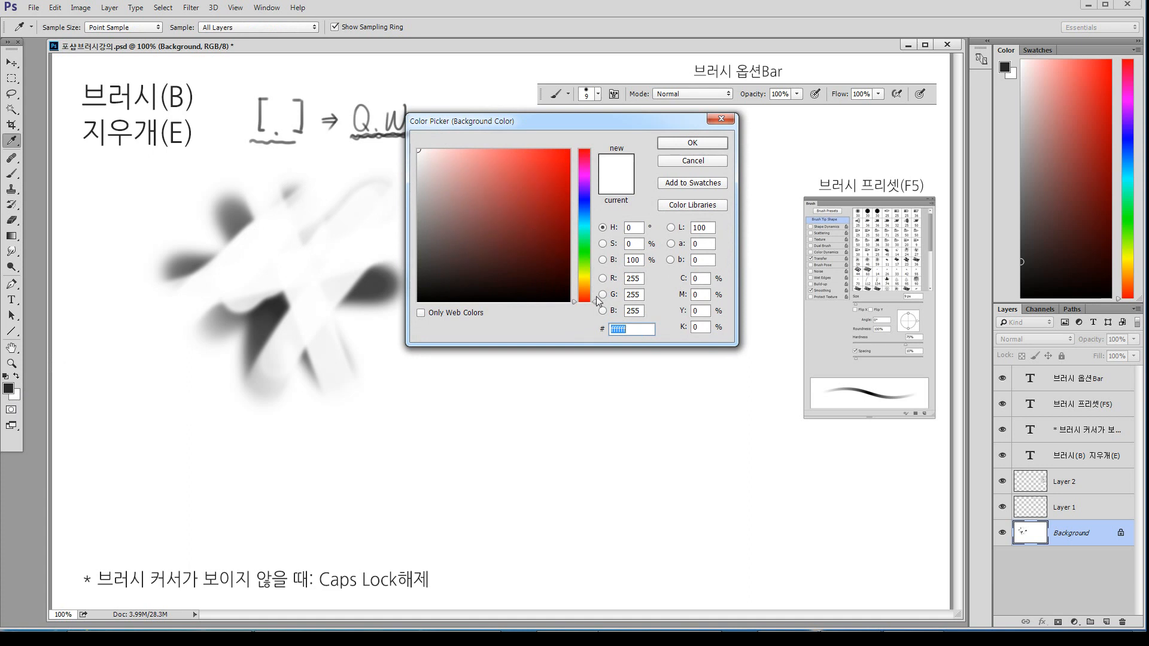
{"action": "left_click_drag", "start_coordinate": [597, 301], "coordinate": [597, 278]}
{"action": "left_click", "coordinate": [525, 150]}
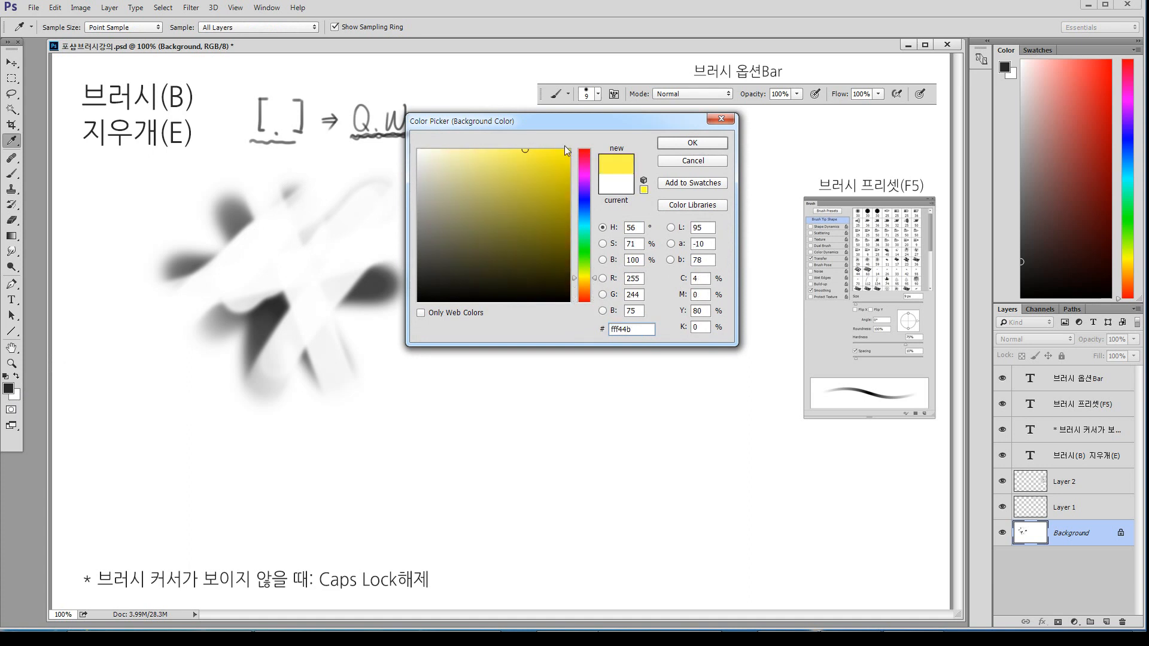
{"action": "left_click", "coordinate": [681, 146]}
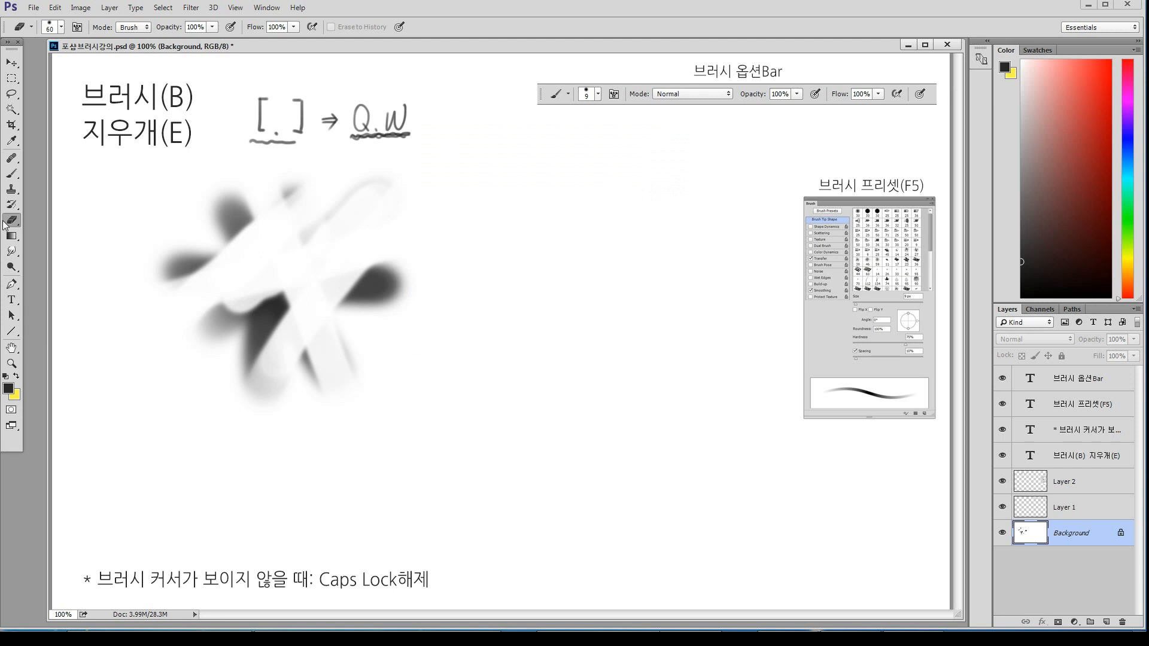
{"action": "mouse_move", "coordinate": [371, 197]}
{"action": "left_mouse_down"}
{"action": "mouse_move", "coordinate": [316, 243]}
{"action": "mouse_move", "coordinate": [314, 263]}
{"action": "mouse_move", "coordinate": [376, 267]}
{"action": "mouse_move", "coordinate": [362, 326]}
{"action": "mouse_move", "coordinate": [392, 263]}
{"action": "mouse_move", "coordinate": [392, 332]}
{"action": "left_mouse_up"}
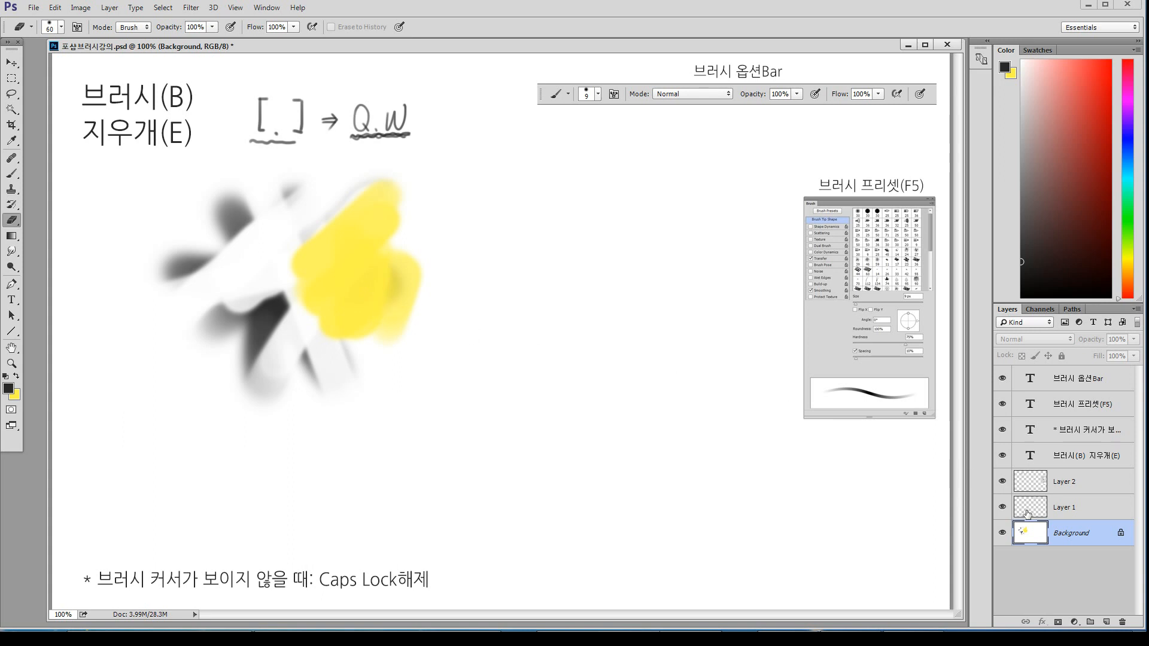
Add a new layer above Background, paint a dark patch on it and erase most of the patch
{"action": "left_click", "coordinate": [1107, 623]}
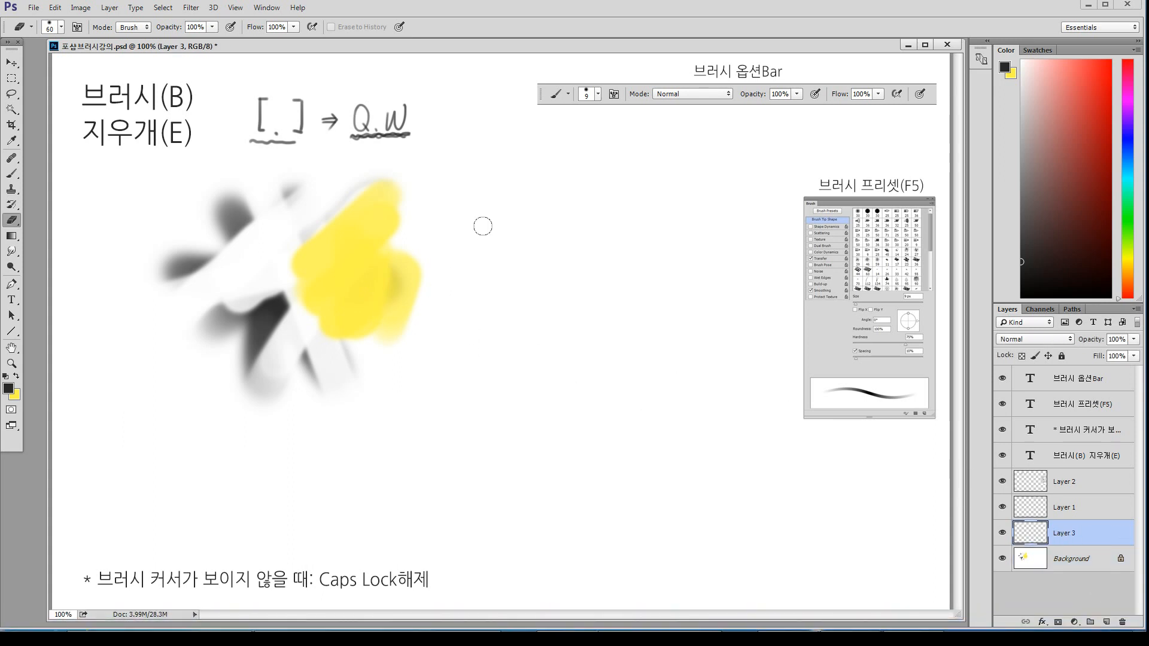
{"action": "key", "text": "b"}
{"action": "mouse_move", "coordinate": [555, 185]}
{"action": "left_mouse_down"}
{"action": "mouse_move", "coordinate": [524, 236]}
{"action": "mouse_move", "coordinate": [592, 198]}
{"action": "mouse_move", "coordinate": [572, 212]}
{"action": "left_mouse_up"}
{"action": "key", "text": "e"}
{"action": "left_click_drag", "start_coordinate": [559, 136], "coordinate": [590, 323]}
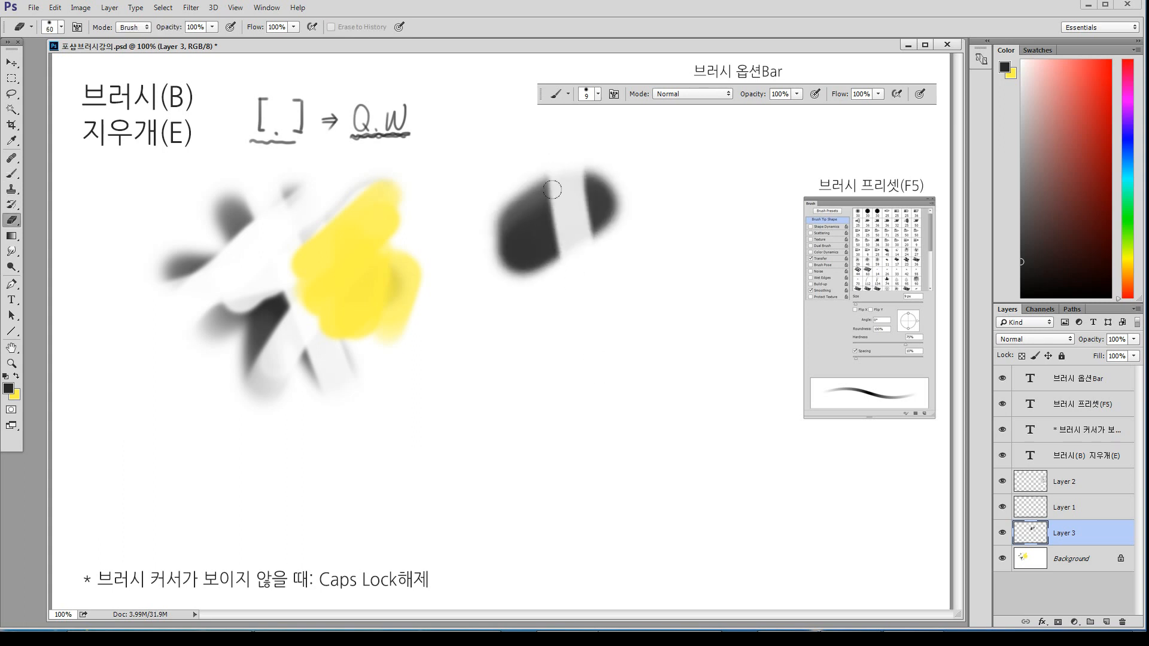
{"action": "mouse_move", "coordinate": [529, 150]}
{"action": "left_mouse_down"}
{"action": "mouse_move", "coordinate": [542, 205]}
{"action": "mouse_move", "coordinate": [535, 188]}
{"action": "mouse_move", "coordinate": [566, 232]}
{"action": "mouse_move", "coordinate": [577, 147]}
{"action": "mouse_move", "coordinate": [582, 213]}
{"action": "left_mouse_up"}
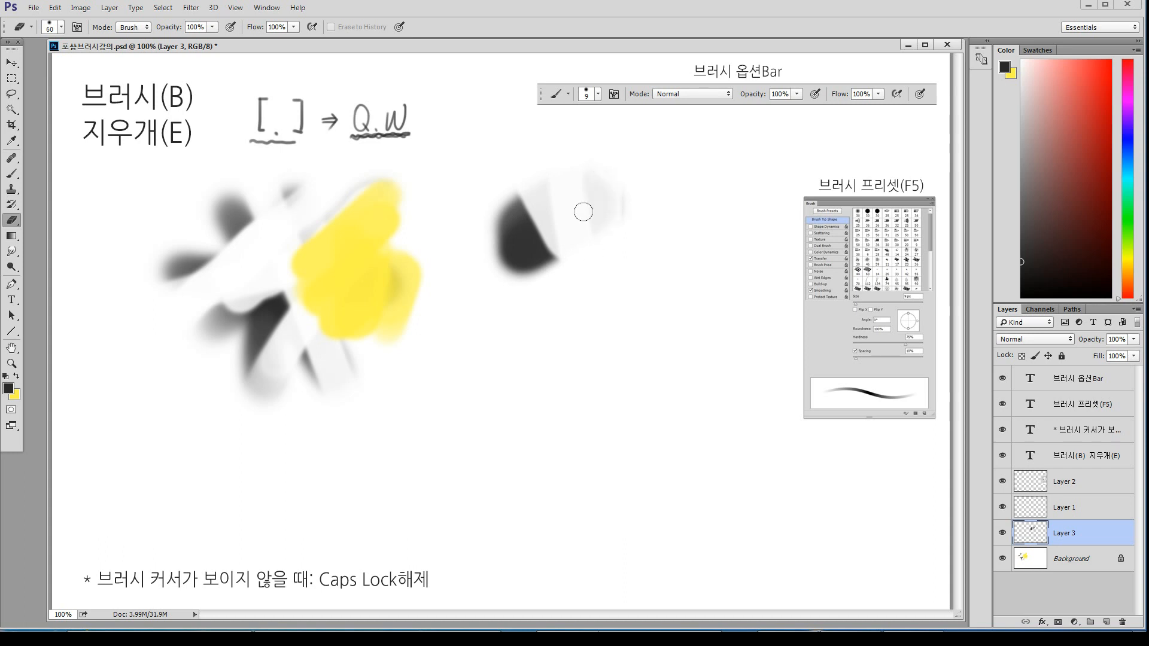
Reselect Layer 3, try enlarging and shrinking the brush tip, and undo a trial stroke on the canvas
{"action": "left_click", "coordinate": [1051, 567]}
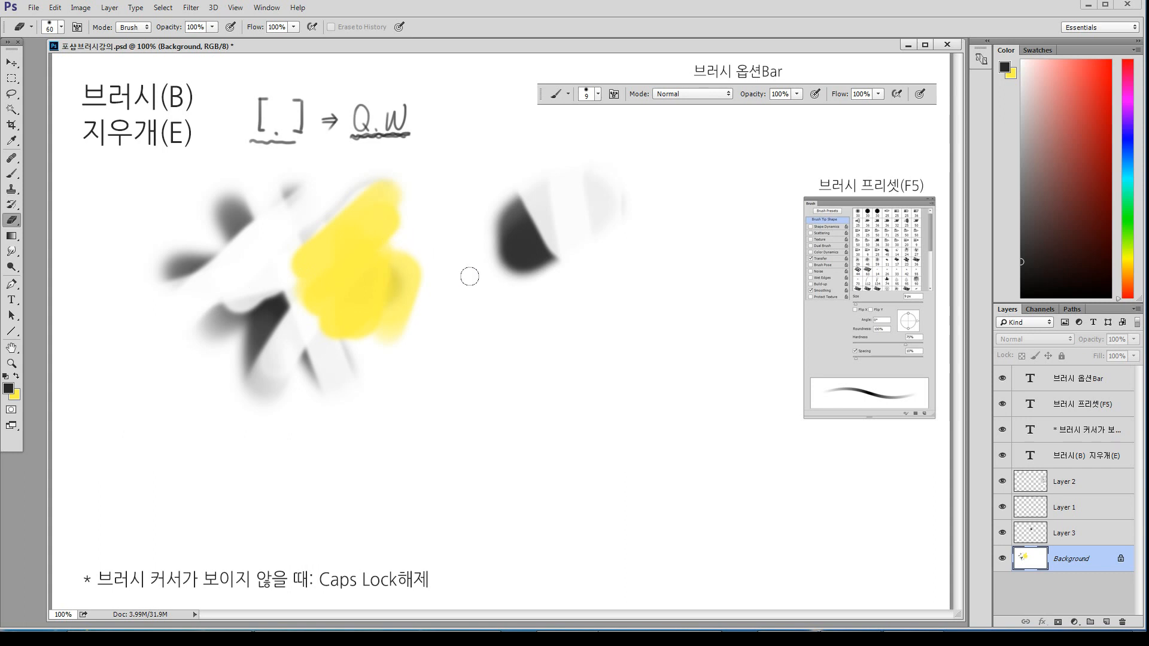
{"action": "left_click", "coordinate": [1069, 538]}
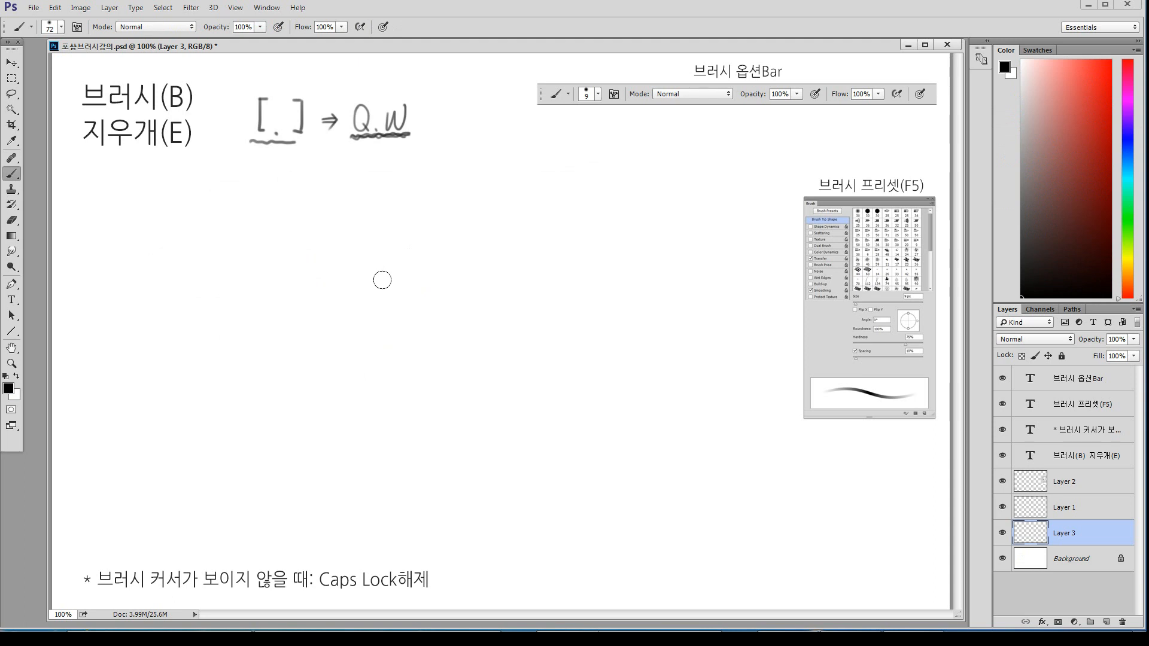
{"action": "key", "text": "bracketright"}
{"action": "key", "text": "bracketright"}
{"action": "key", "text": "bracketright"}
{"action": "key", "text": "bracketright"}
{"action": "key", "text": "bracketright"}
{"action": "key", "text": "bracketright"}
{"action": "key", "text": "bracketright"}
{"action": "key", "text": "bracketright"}
{"action": "key", "text": "bracketright"}
{"action": "key", "text": "bracketright"}
{"action": "key", "text": "bracketright"}
{"action": "key", "text": "bracketright"}
{"action": "key", "text": "bracketleft"}
{"action": "key", "text": "bracketleft"}
{"action": "key", "text": "bracketleft"}
{"action": "key", "text": "bracketleft"}
{"action": "key", "text": "bracketright"}
{"action": "key", "text": "bracketleft"}
{"action": "key", "text": "bracketleft"}
{"action": "key", "text": "bracketright"}
{"action": "key", "text": "bracketright"}
{"action": "left_click_drag", "start_coordinate": [403, 276], "coordinate": [399, 308]}
{"action": "key", "text": "ctrl+z"}
Shrink the brush to 8 px, underline the options bar image with a long line, and bring Layer 3 to the front
{"action": "key", "text": "q"}
{"action": "key", "text": "q"}
{"action": "key", "text": "q"}
{"action": "mouse_move", "coordinate": [563, 63]}
{"action": "left_mouse_down"}
{"action": "mouse_move", "coordinate": [634, 151]}
{"action": "mouse_move", "coordinate": [555, 76]}
{"action": "left_mouse_up"}
{"action": "key", "text": "ctrl+z"}
{"action": "key", "text": "bracketleft"}
{"action": "left_click_drag", "start_coordinate": [546, 113], "coordinate": [913, 126]}
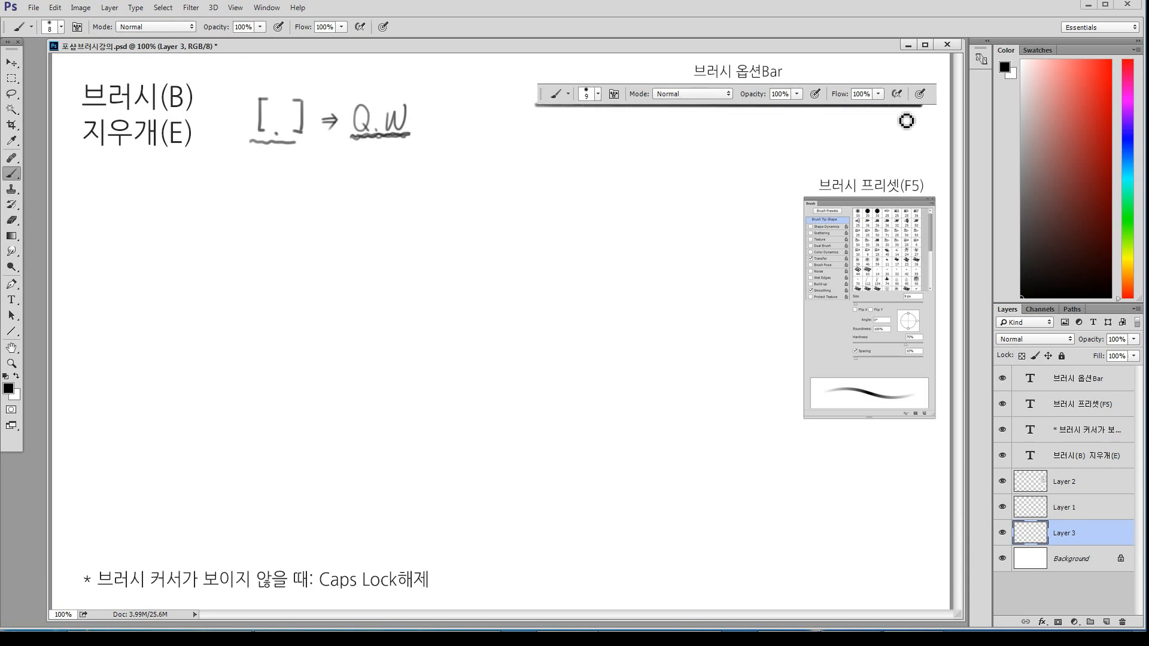
{"action": "key", "text": "ctrl+shift+bracketright"}
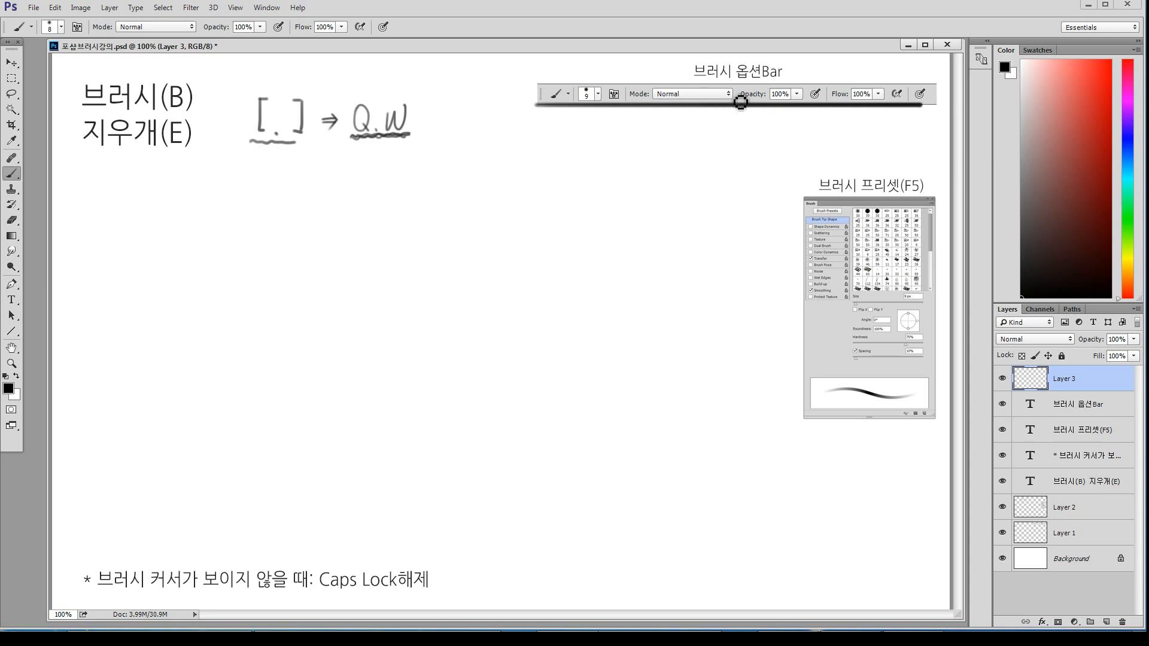
Compare the options of the healing and Clone Stamp tools with those of the Brush tool
{"action": "left_click", "coordinate": [11, 159]}
{"action": "left_click", "coordinate": [11, 190]}
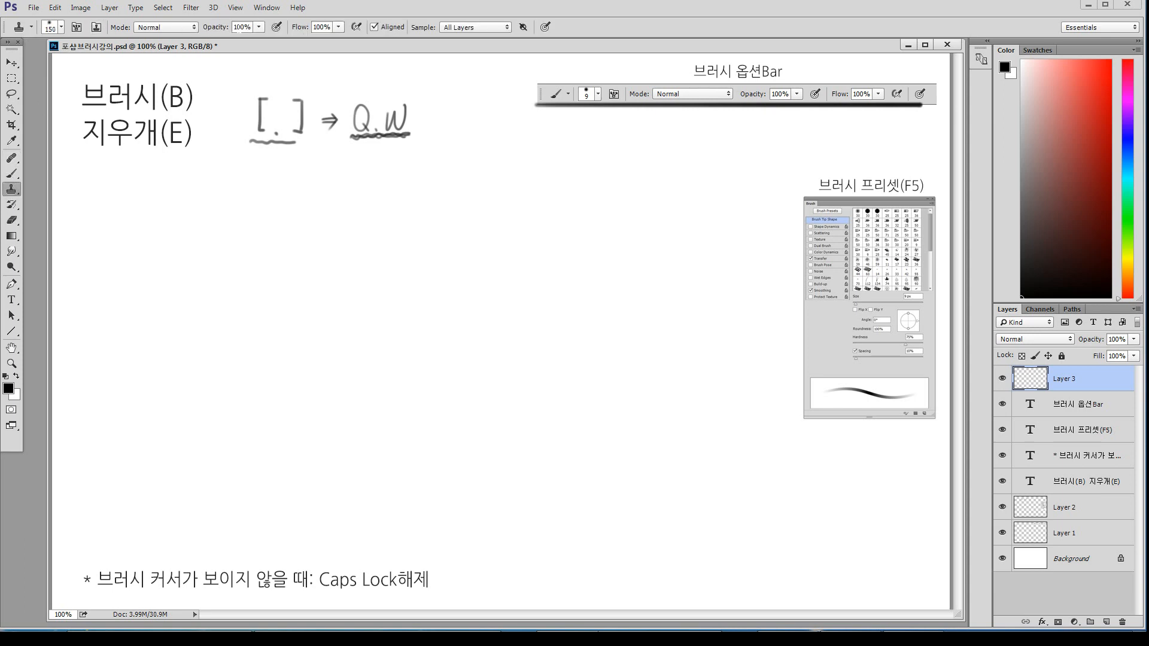
{"action": "left_click", "coordinate": [11, 175]}
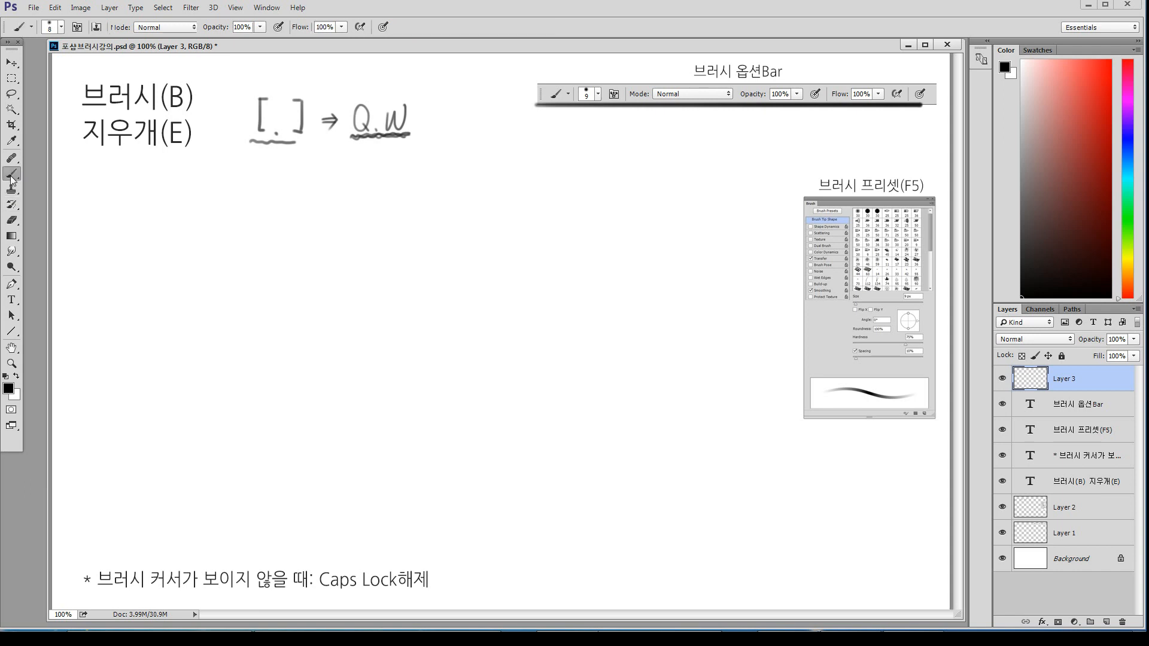
{"action": "left_click", "coordinate": [12, 160]}
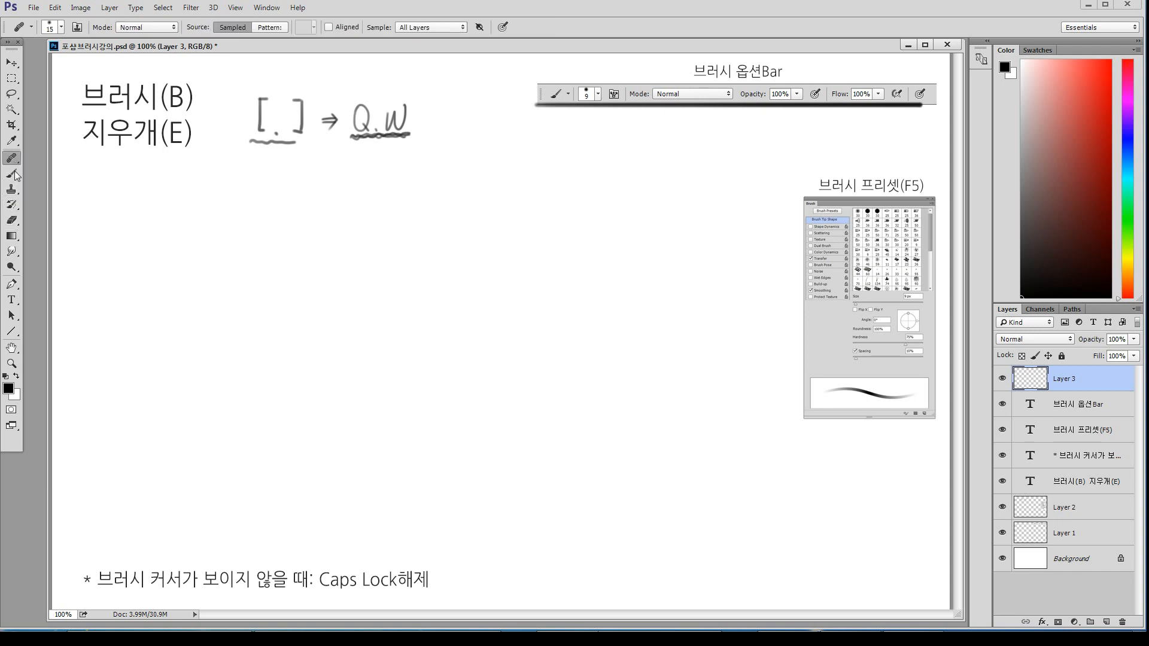
{"action": "left_click", "coordinate": [12, 175]}
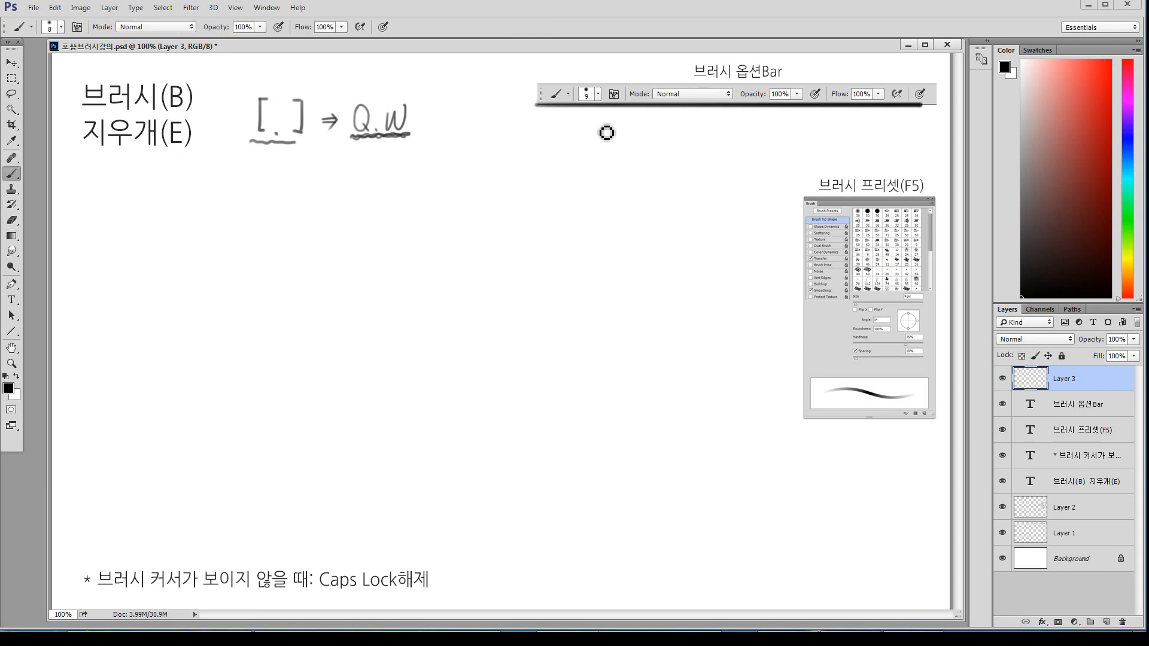
Set the brush size to 6 px and draw a wavy underline beneath the 브러시 프리셋(F5) label
{"action": "key", "text": "bracketleft"}
{"action": "key", "text": "bracketleft"}
{"action": "mouse_move", "coordinate": [805, 193]}
{"action": "left_mouse_down"}
{"action": "mouse_move", "coordinate": [876, 203]}
{"action": "mouse_move", "coordinate": [930, 194]}
{"action": "left_mouse_up"}
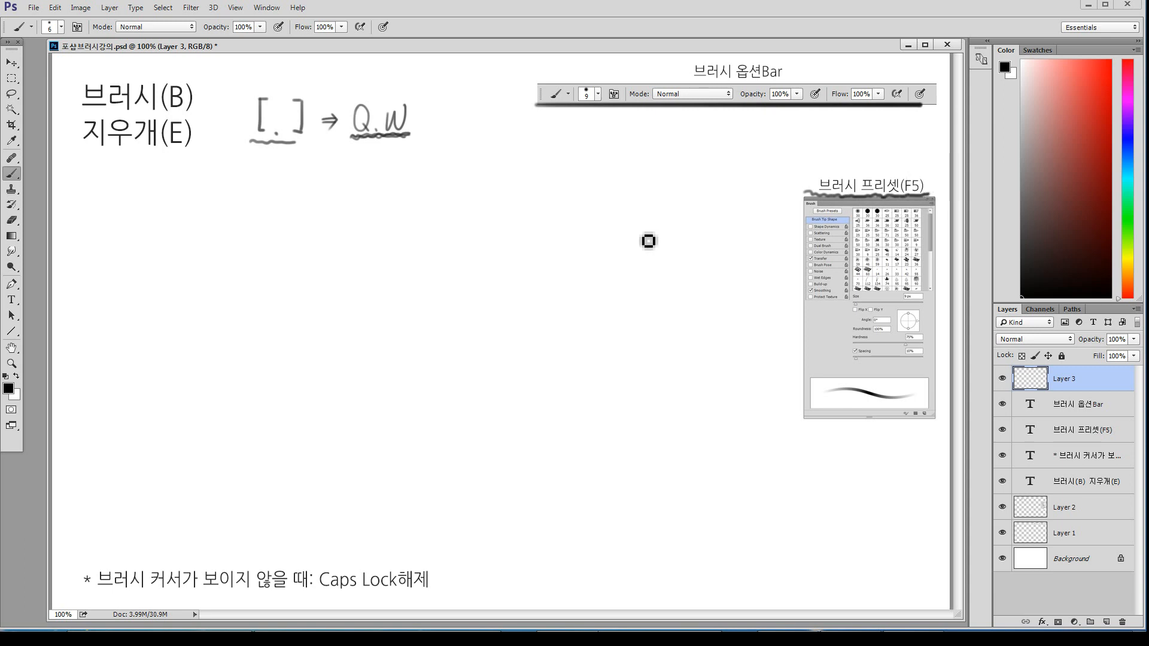
Show the full Brush settings and place them over the middle of the canvas, beside the brush preset image
{"action": "key", "text": "F5"}
{"action": "mouse_move", "coordinate": [448, 144]}
{"action": "left_mouse_down"}
{"action": "mouse_move", "coordinate": [493, 102]}
{"action": "mouse_move", "coordinate": [538, 165]}
{"action": "mouse_move", "coordinate": [566, 160]}
{"action": "left_mouse_up"}
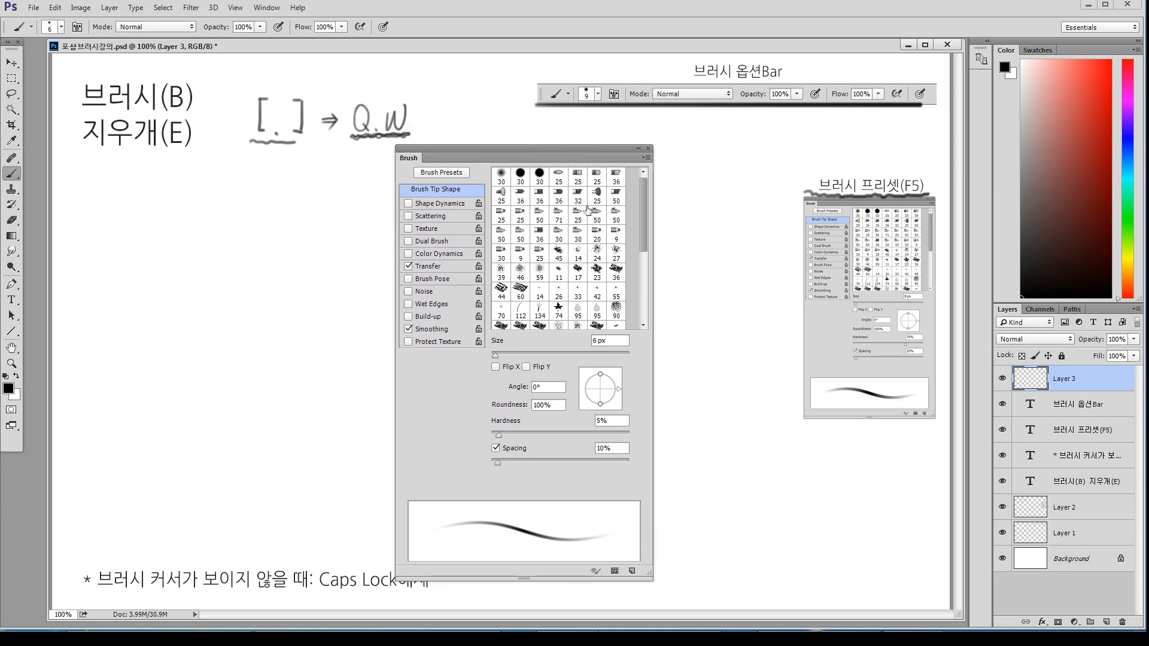
{"action": "left_click_drag", "start_coordinate": [591, 151], "coordinate": [633, 141]}
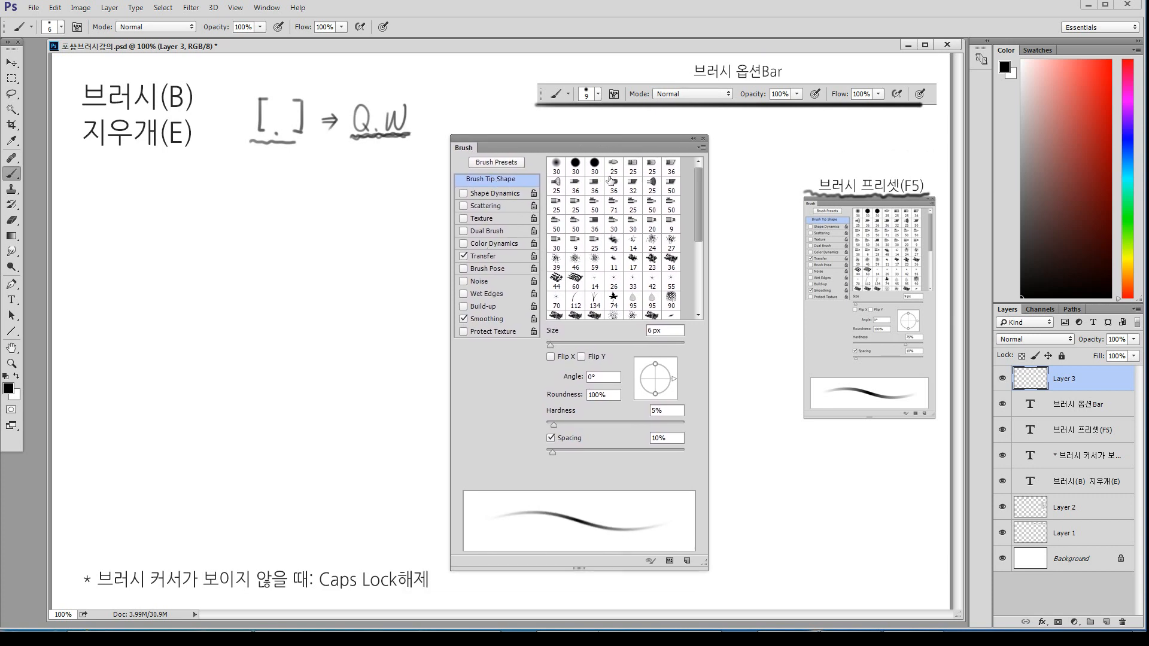
Examine the Brush Tip Shape and Shape Dynamics settings, switching Shape Dynamics on and off again
{"action": "mouse_move", "coordinate": [696, 204]}
{"action": "left_mouse_down"}
{"action": "mouse_move", "coordinate": [692, 270]}
{"action": "mouse_move", "coordinate": [695, 199]}
{"action": "left_mouse_up"}
{"action": "left_click", "coordinate": [488, 194]}
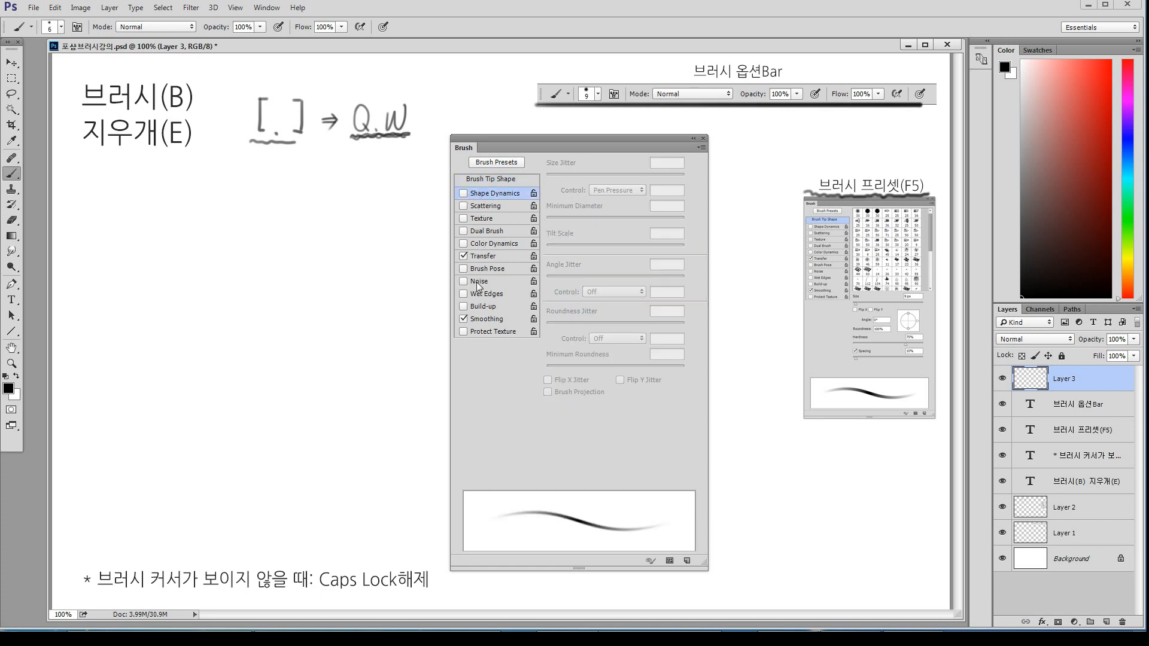
{"action": "left_click", "coordinate": [495, 180]}
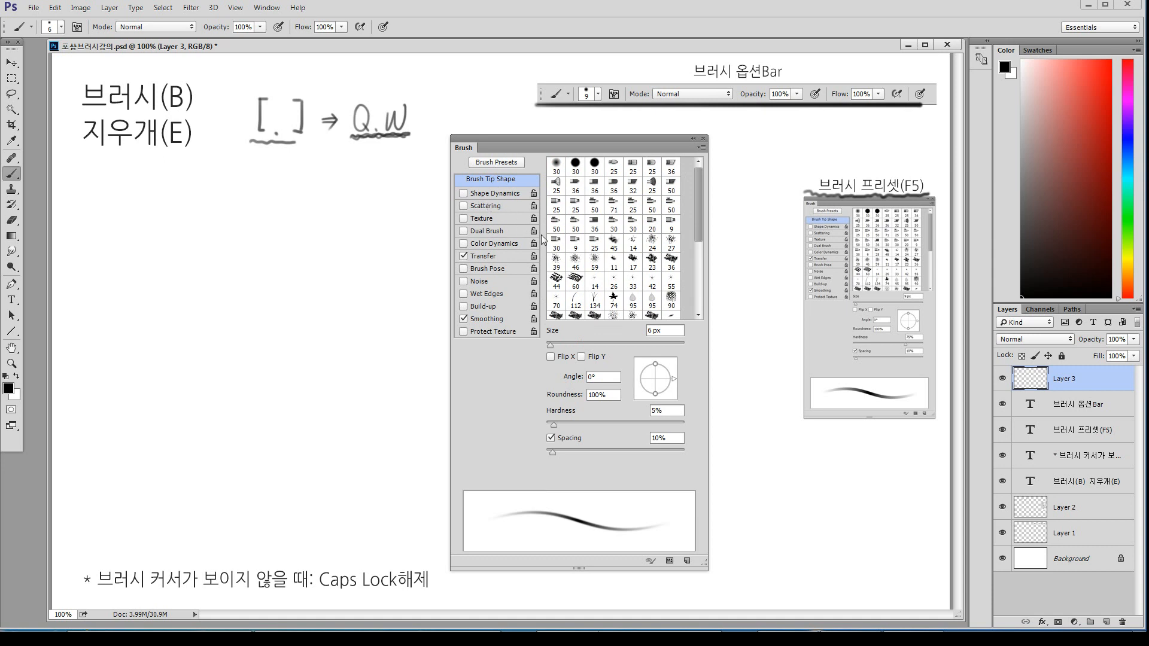
{"action": "mouse_move", "coordinate": [698, 212]}
{"action": "left_mouse_down"}
{"action": "mouse_move", "coordinate": [695, 282]}
{"action": "mouse_move", "coordinate": [697, 203]}
{"action": "left_mouse_up"}
{"action": "left_click", "coordinate": [494, 194]}
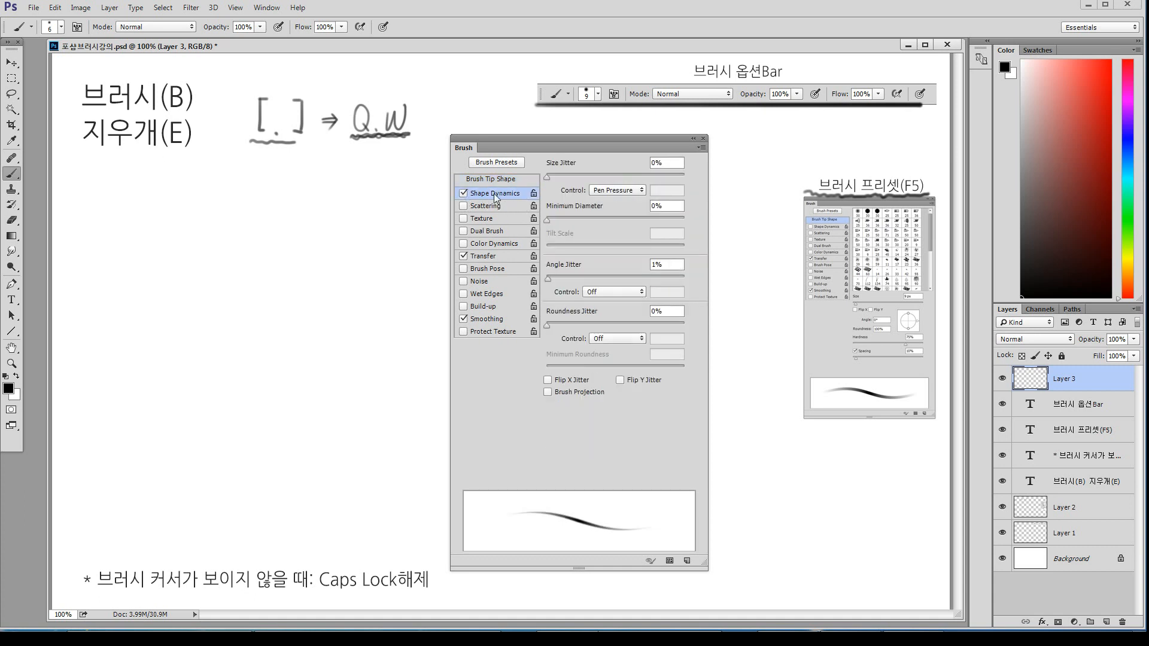
{"action": "left_click", "coordinate": [463, 193]}
{"action": "left_click", "coordinate": [498, 183]}
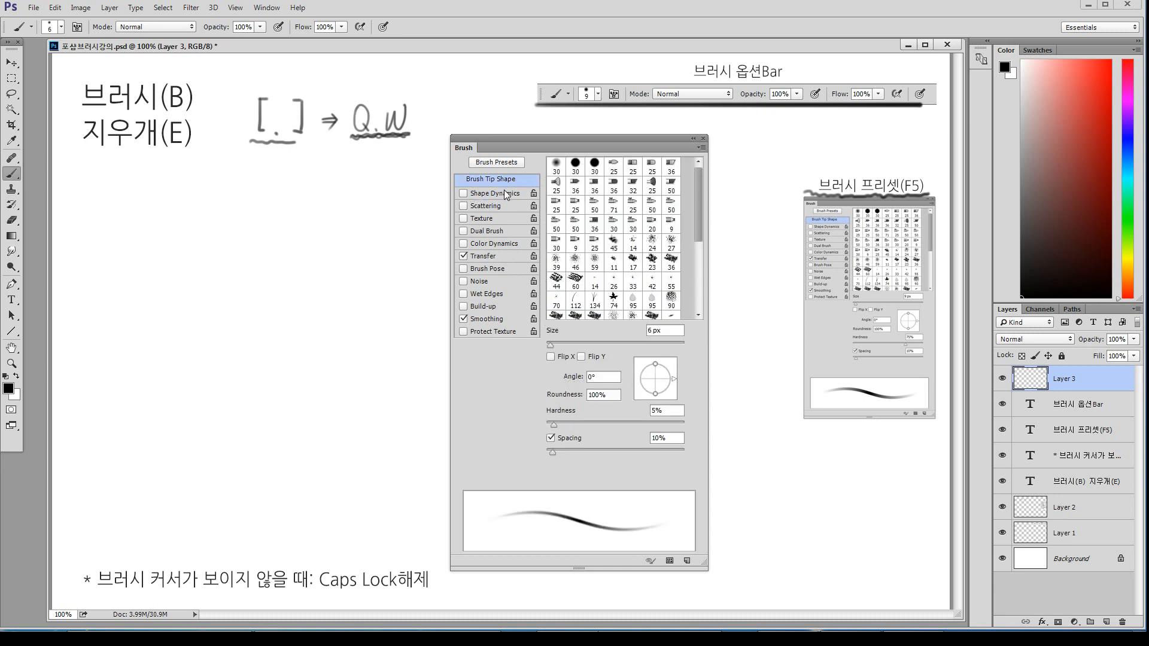
Collapse the Brush settings, set the brush size to 5 px, and circle the brush preset and size options in the options bar image
{"action": "left_click", "coordinate": [693, 140]}
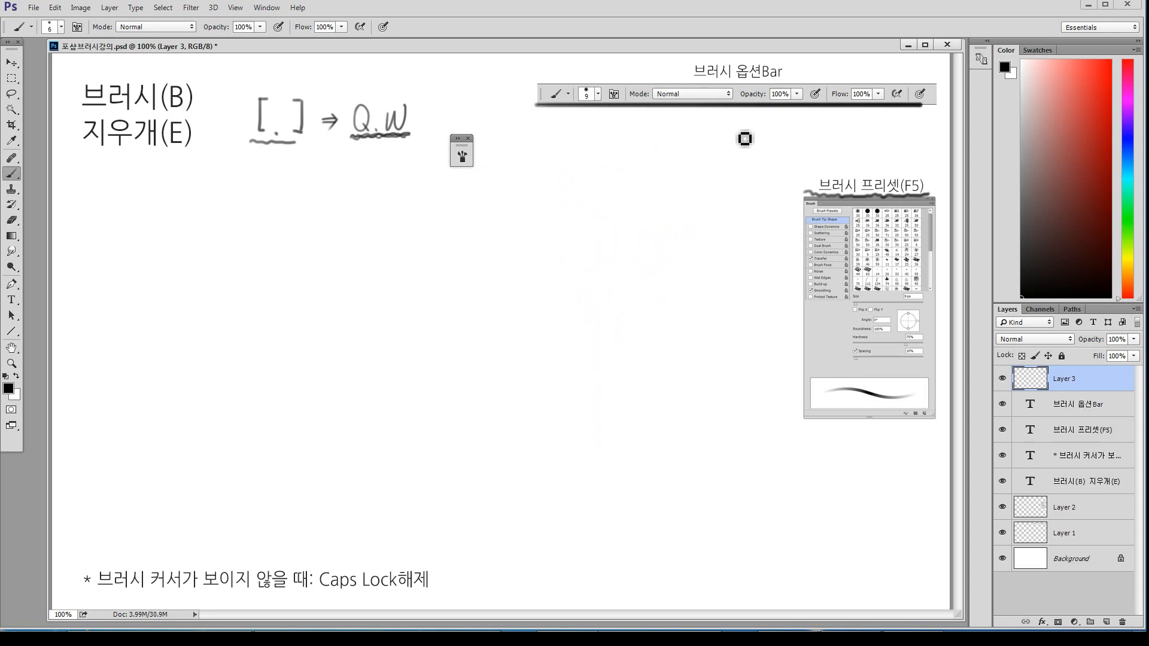
{"action": "key", "text": "bracketleft"}
{"action": "mouse_move", "coordinate": [567, 106]}
{"action": "left_mouse_down"}
{"action": "mouse_move", "coordinate": [562, 82]}
{"action": "mouse_move", "coordinate": [550, 100]}
{"action": "mouse_move", "coordinate": [586, 80]}
{"action": "mouse_move", "coordinate": [606, 109]}
{"action": "left_mouse_up"}
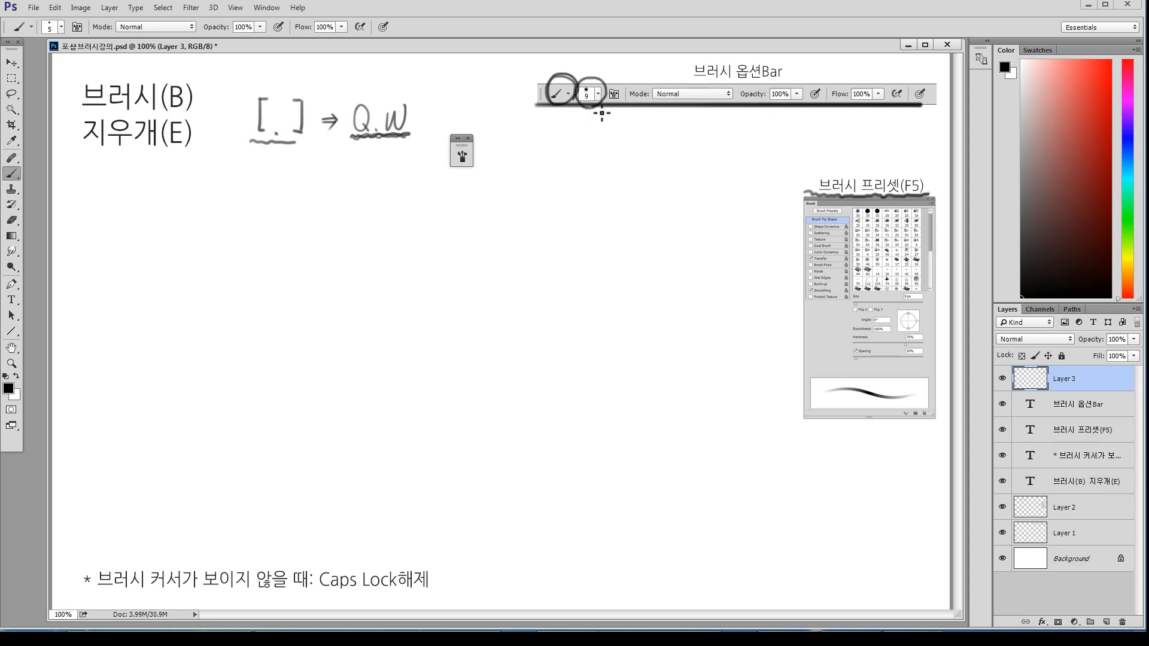
Examine the brush picker's size, hardness and tip options, and show and hide the full Brush settings
{"action": "left_click", "coordinate": [61, 28]}
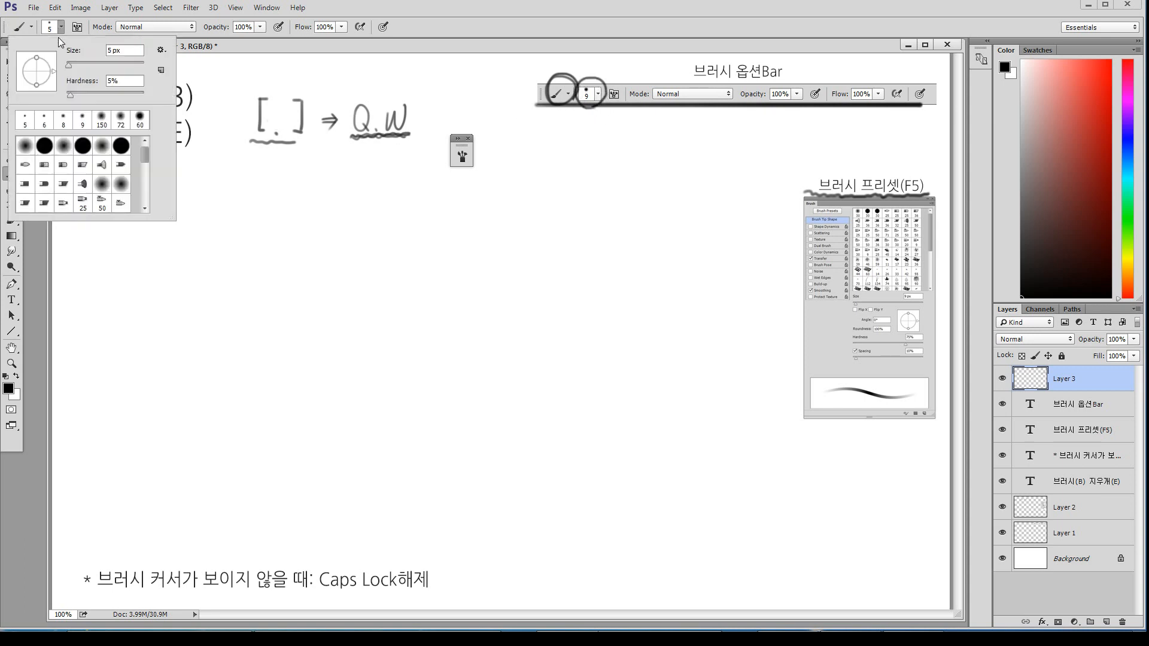
{"action": "mouse_move", "coordinate": [146, 156]}
{"action": "left_mouse_down"}
{"action": "mouse_move", "coordinate": [147, 194]}
{"action": "mouse_move", "coordinate": [147, 147]}
{"action": "left_mouse_up"}
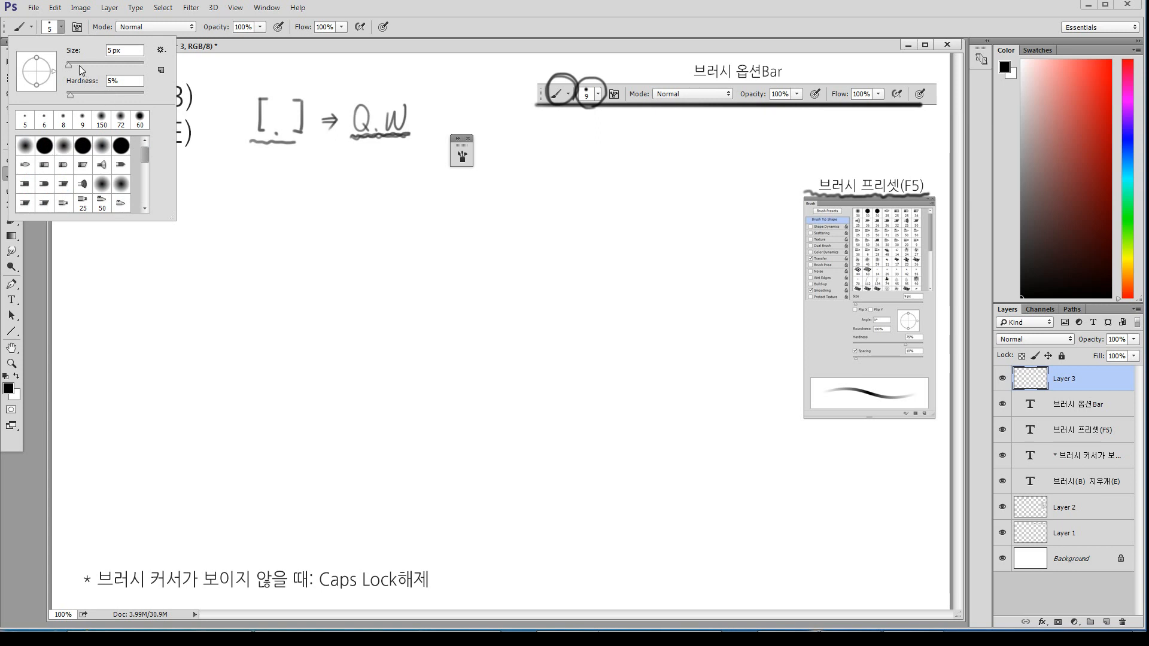
{"action": "left_click", "coordinate": [77, 30]}
{"action": "left_click", "coordinate": [77, 30]}
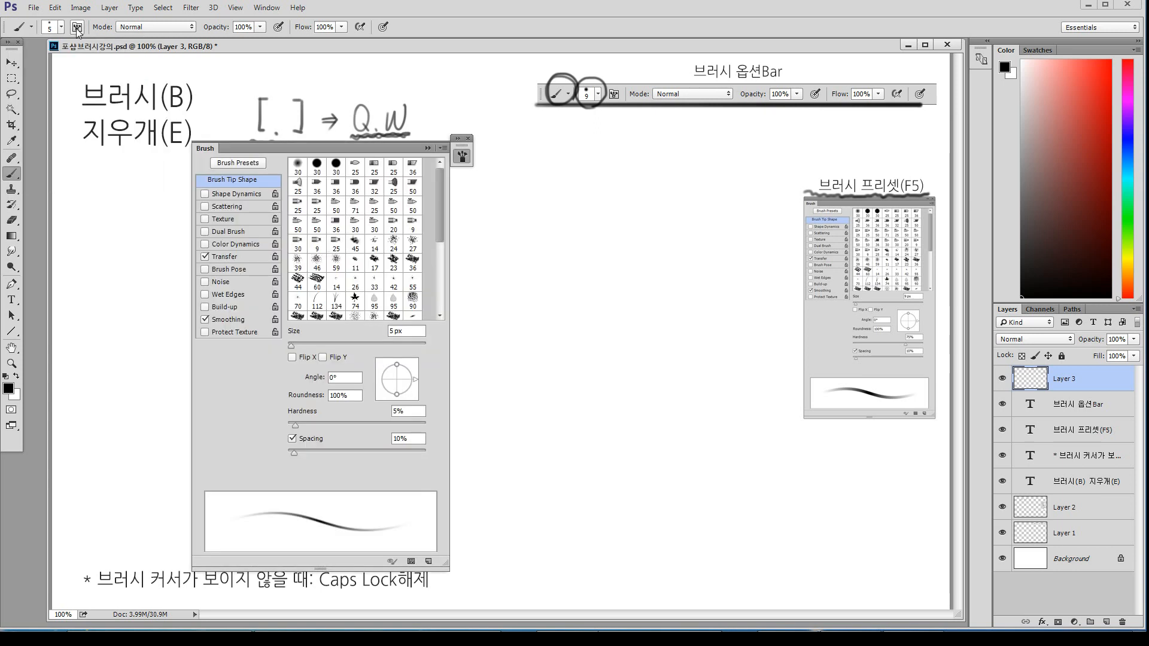
{"action": "left_click", "coordinate": [77, 30]}
{"action": "left_click", "coordinate": [77, 30]}
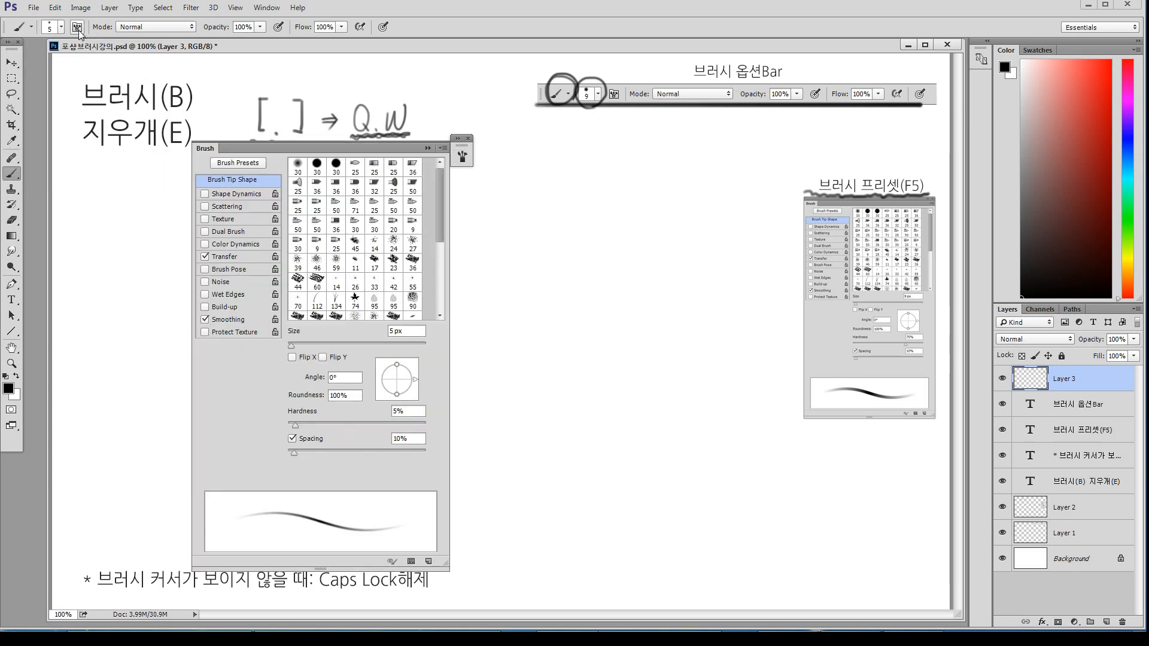
{"action": "left_click", "coordinate": [77, 30]}
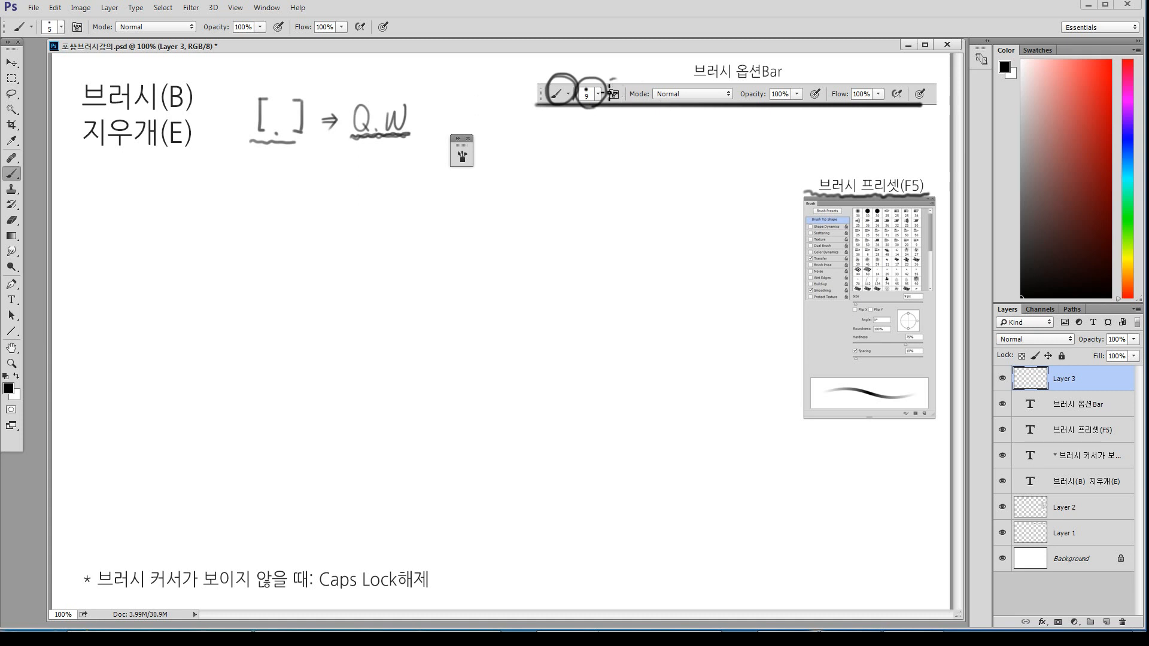
Circle the Brush settings toggle in the options bar image, link it to the preset image with a curved line, and undo both marks
{"action": "mouse_move", "coordinate": [609, 92]}
{"action": "left_mouse_down"}
{"action": "mouse_move", "coordinate": [638, 113]}
{"action": "mouse_move", "coordinate": [631, 106]}
{"action": "mouse_move", "coordinate": [638, 153]}
{"action": "mouse_move", "coordinate": [674, 209]}
{"action": "mouse_move", "coordinate": [787, 220]}
{"action": "left_mouse_up"}
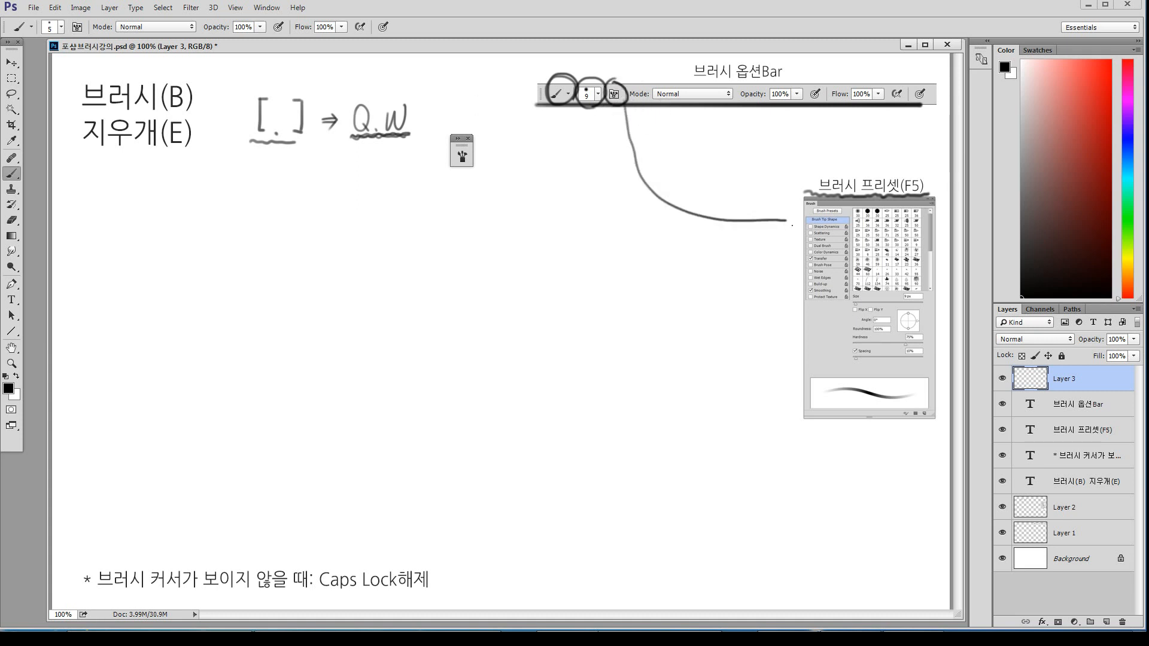
{"action": "mouse_move", "coordinate": [616, 92]}
{"action": "left_mouse_down"}
{"action": "mouse_move", "coordinate": [606, 99]}
{"action": "mouse_move", "coordinate": [625, 103]}
{"action": "left_mouse_up"}
{"action": "key", "text": "ctrl+alt+z"}
{"action": "key", "text": "ctrl+alt+z"}
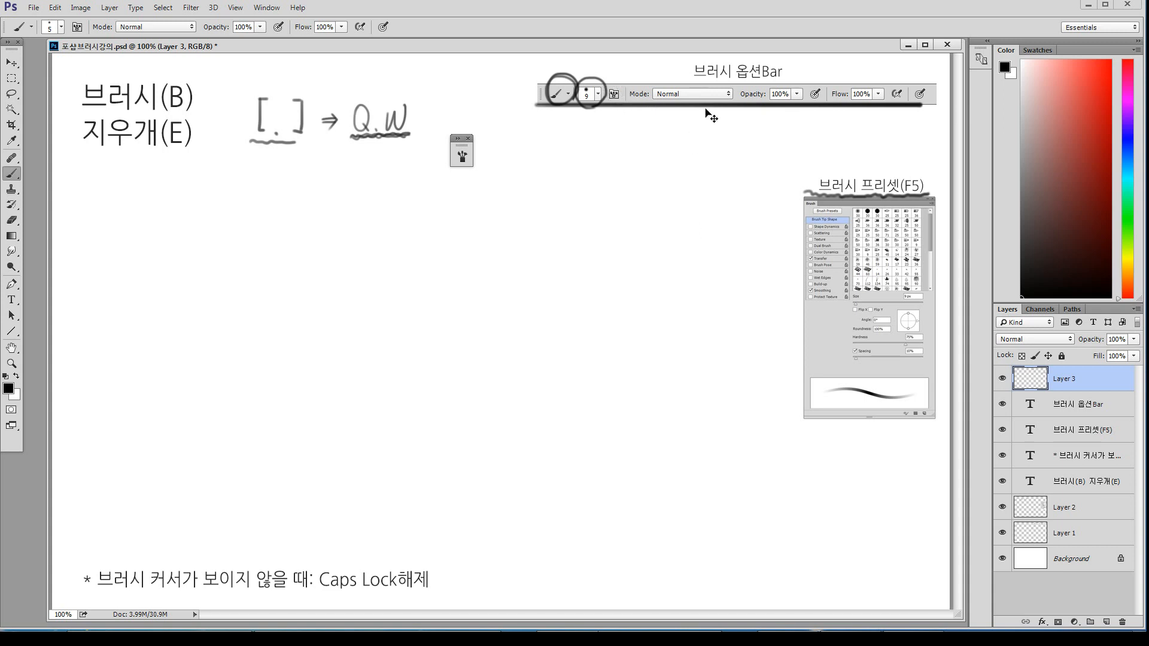
Underline the Mode option in the options bar image, and undo all the marks around the options bar and brush preset images
{"action": "left_click_drag", "start_coordinate": [653, 100], "coordinate": [735, 100]}
{"action": "left_click_drag", "start_coordinate": [686, 108], "coordinate": [684, 115]}
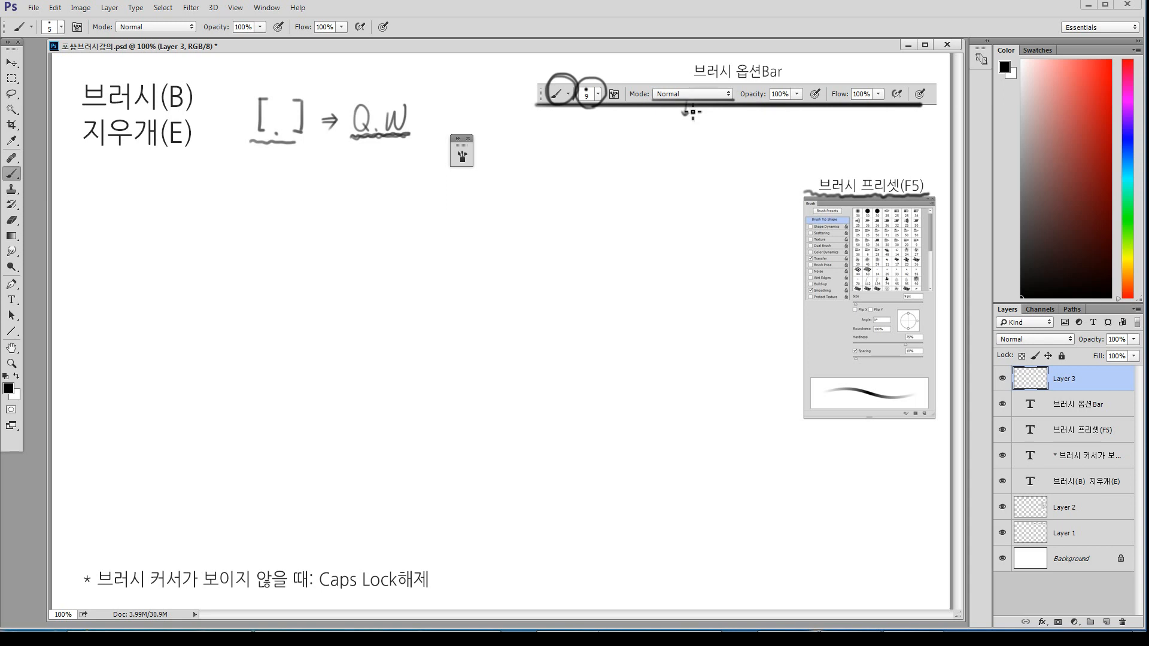
{"action": "key", "text": "ctrl+alt+z"}
{"action": "key", "text": "ctrl+alt+z"}
{"action": "key", "text": "ctrl+alt+z"}
{"action": "key", "text": "ctrl+alt+z"}
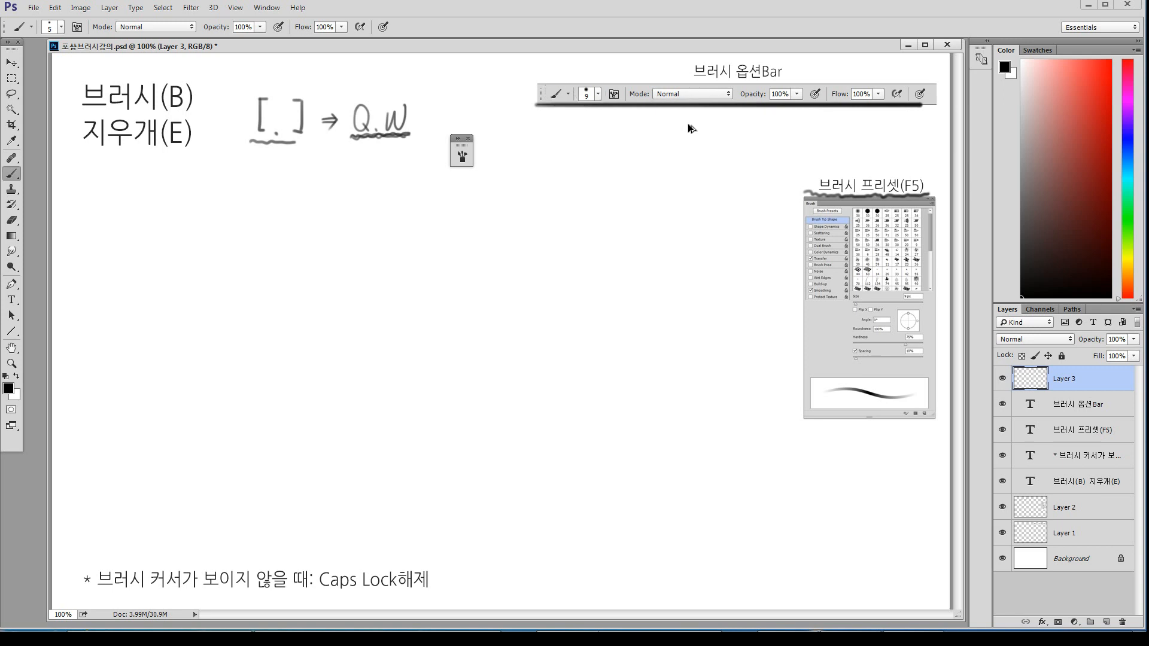
{"action": "key", "text": "ctrl+alt+z"}
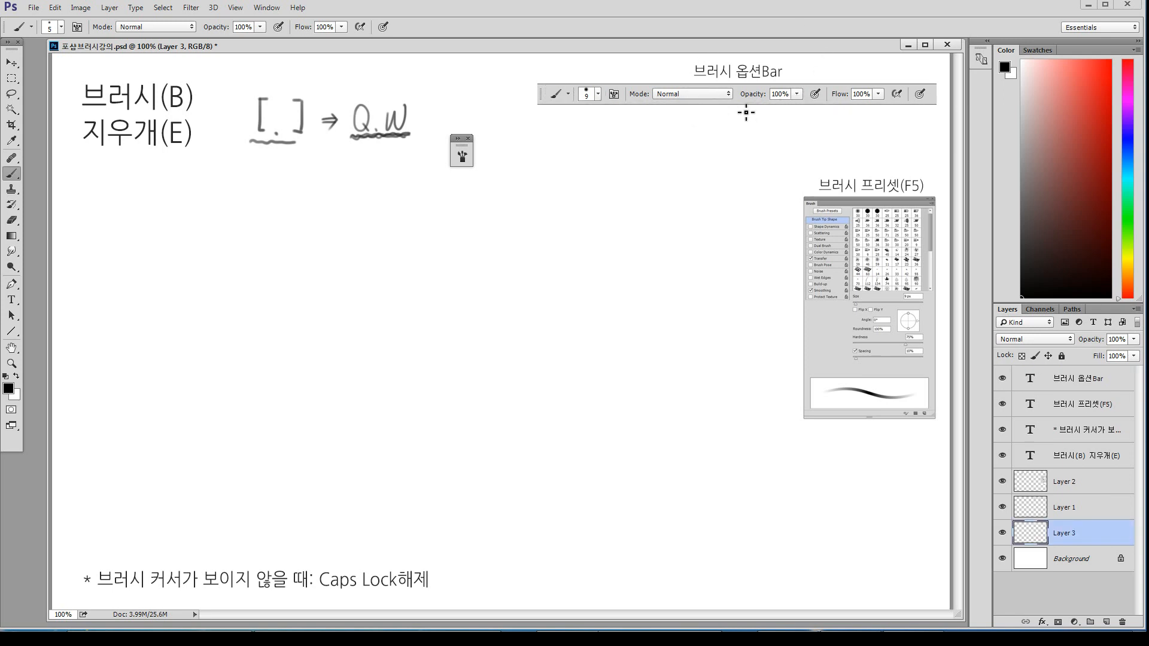
Try a wavy underline beneath the Opacity and Flow options, undo it, and bring Layer 3 to the top of the layer stack
{"action": "left_click_drag", "start_coordinate": [735, 109], "coordinate": [916, 108]}
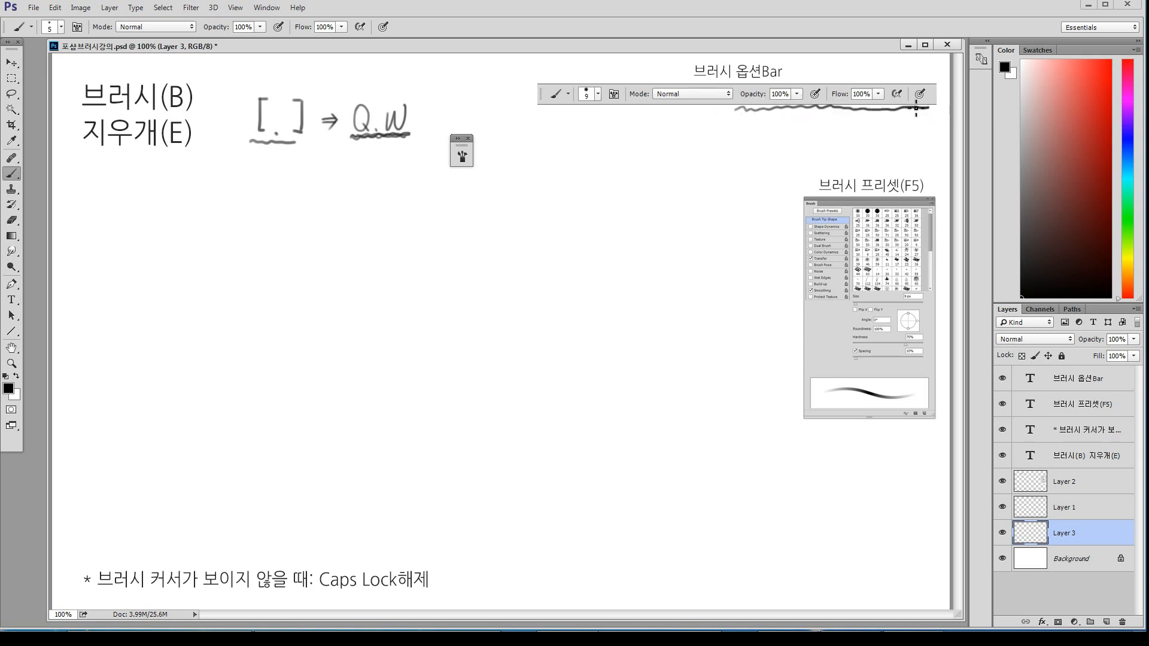
{"action": "key", "text": "ctrl+z"}
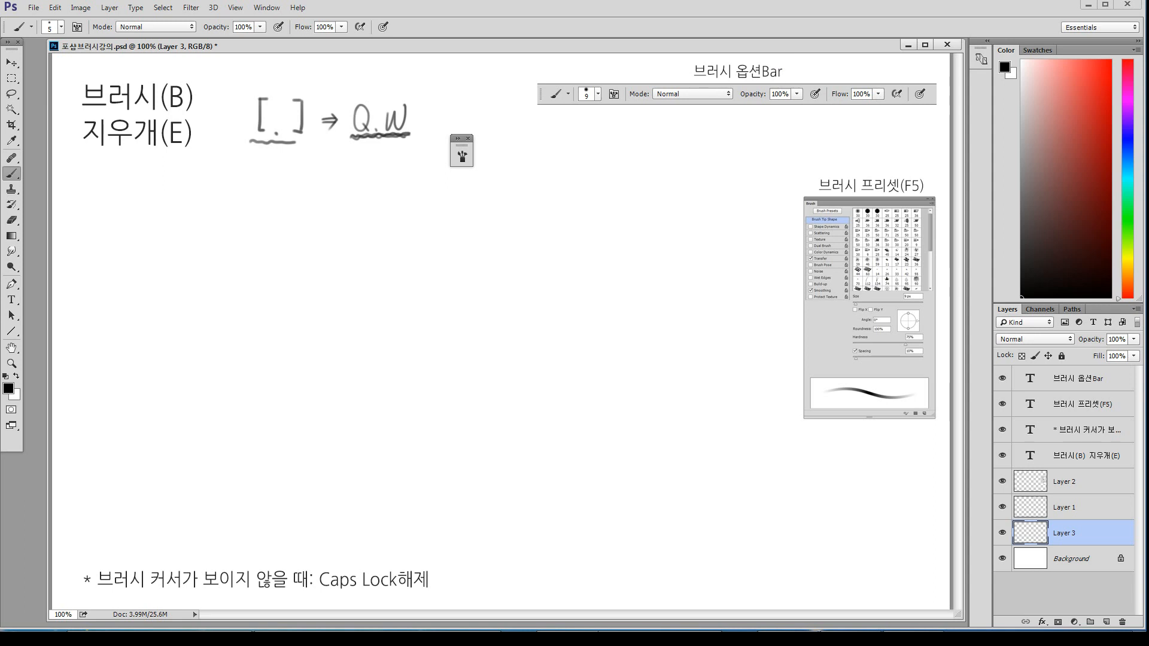
{"action": "key", "text": "ctrl+shift+bracketright"}
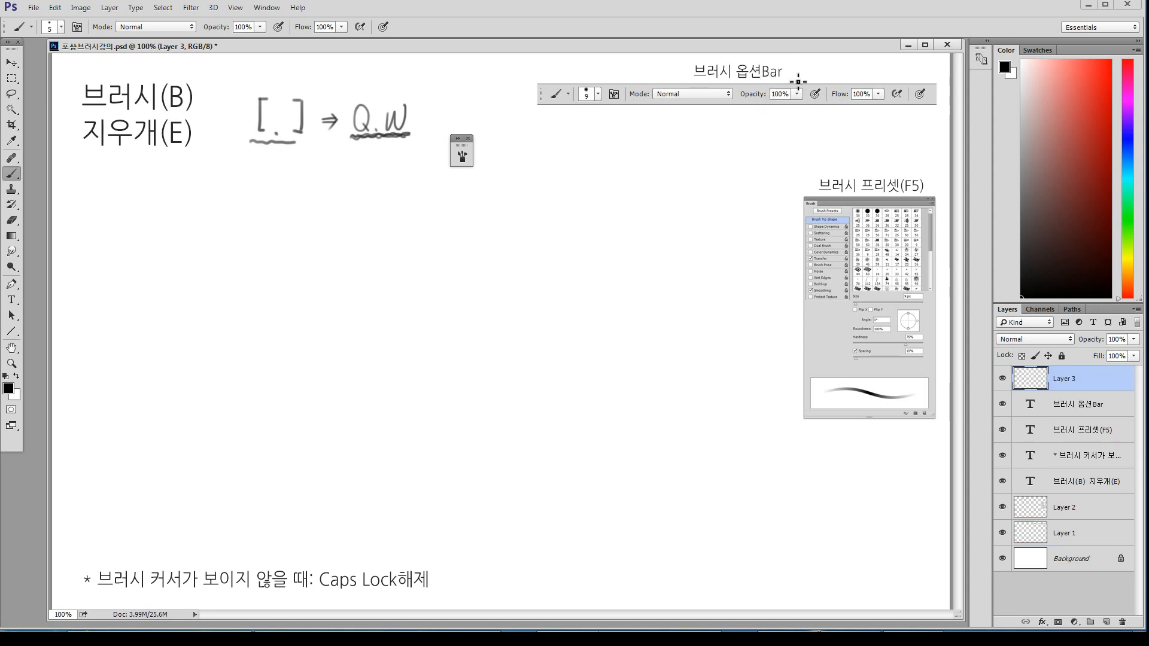
Enlarge the brush to 70 px and draw a thick diagonal stroke at 100% opacity beneath the bracket notes, redoing it once
{"action": "key", "text": "Caps_Lock"}
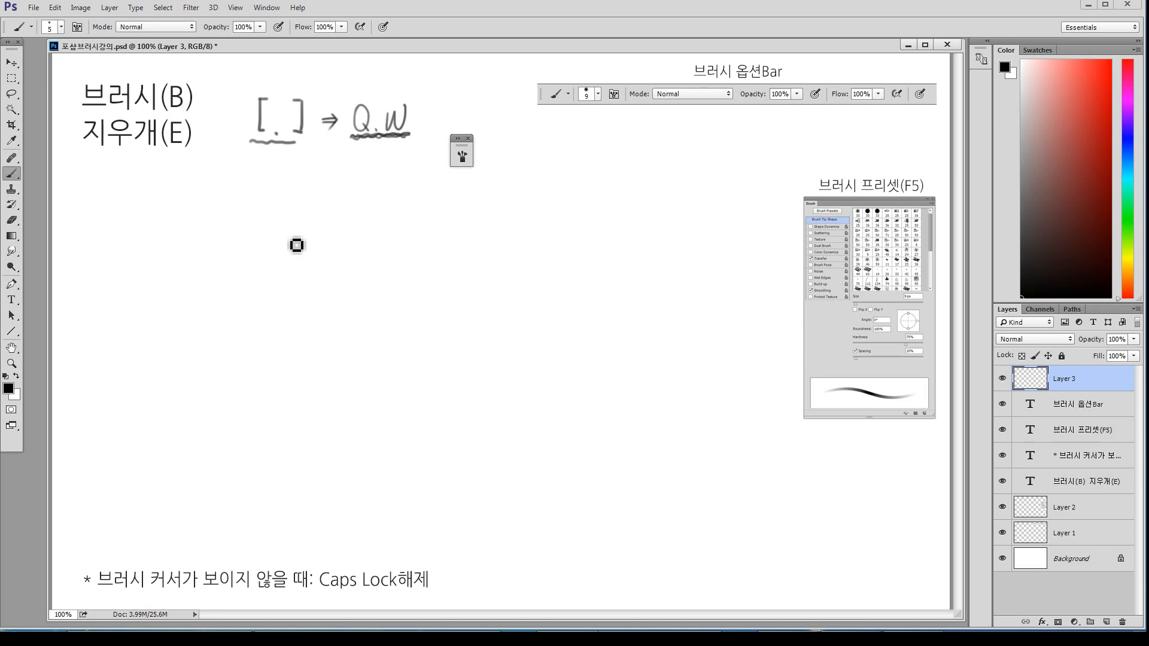
{"action": "key", "text": "bracketright"}
{"action": "key", "text": "bracketright"}
{"action": "key", "text": "bracketright"}
{"action": "key", "text": "bracketright"}
{"action": "key", "text": "bracketright"}
{"action": "key", "text": "bracketright"}
{"action": "key", "text": "bracketright"}
{"action": "key", "text": "bracketright"}
{"action": "key", "text": "bracketright"}
{"action": "key", "text": "bracketright"}
{"action": "key", "text": "bracketright"}
{"action": "mouse_move", "coordinate": [348, 198]}
{"action": "left_mouse_down"}
{"action": "mouse_move", "coordinate": [263, 261]}
{"action": "mouse_move", "coordinate": [183, 301]}
{"action": "left_mouse_up"}
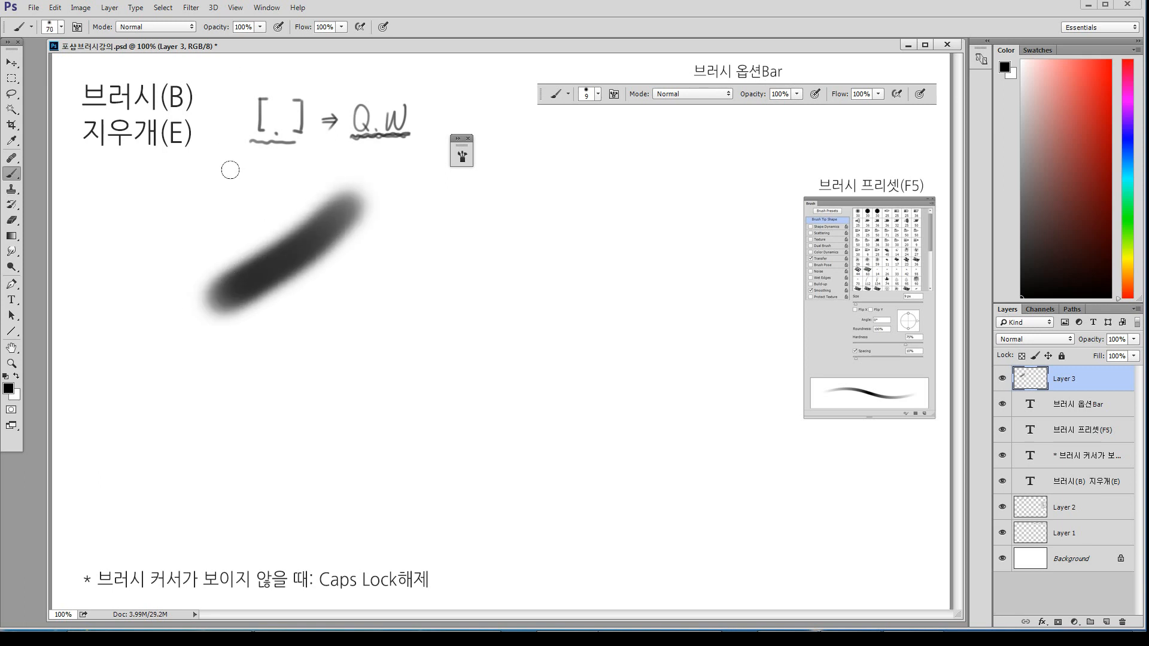
{"action": "key", "text": "ctrl+z"}
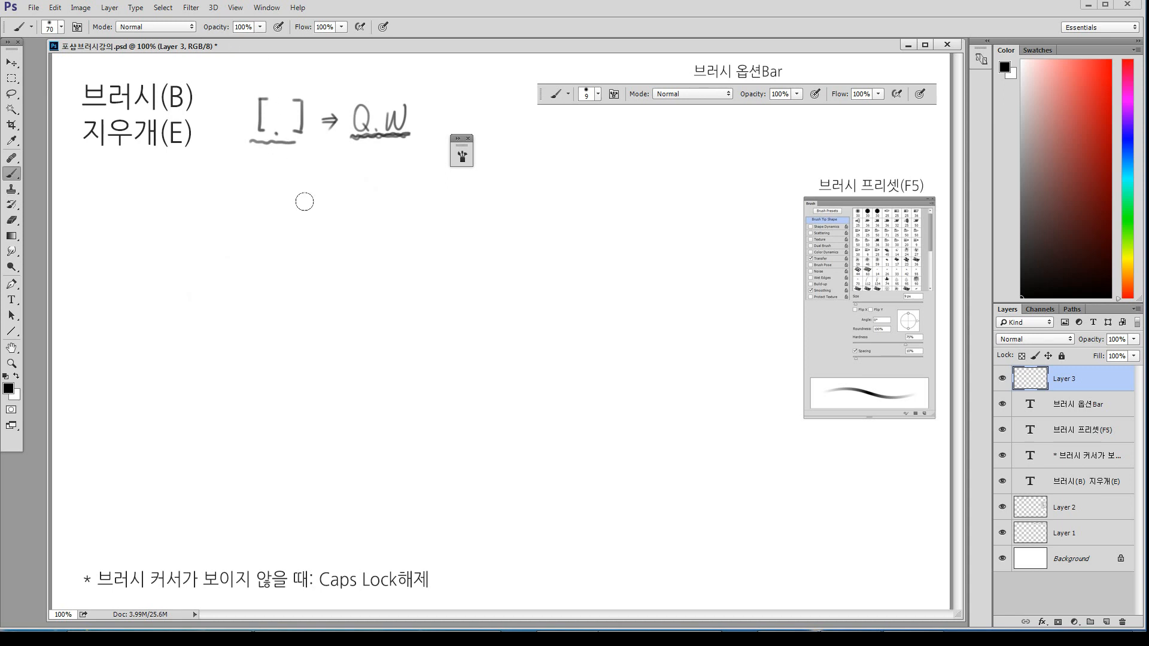
{"action": "left_click_drag", "start_coordinate": [332, 195], "coordinate": [200, 283]}
Draw a second stroke at 27% opacity below the black one, undo both strokes, and restore the brush opacity to 100%
{"action": "left_click", "coordinate": [261, 30]}
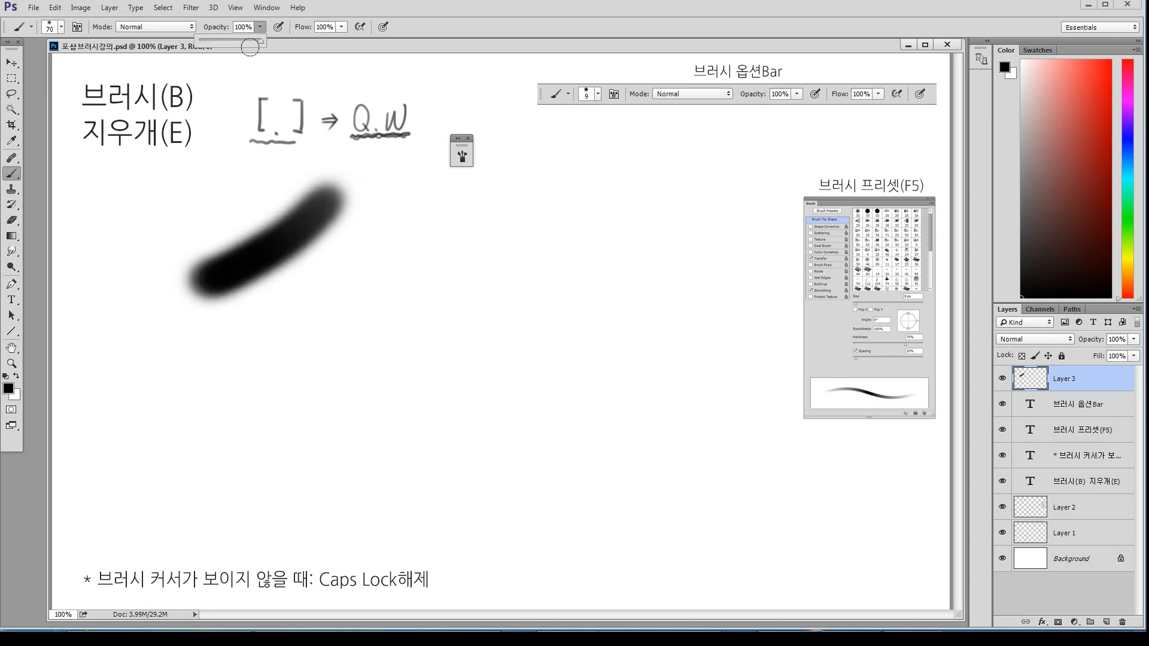
{"action": "left_click_drag", "start_coordinate": [234, 42], "coordinate": [215, 43]}
{"action": "mouse_move", "coordinate": [374, 231]}
{"action": "left_mouse_down"}
{"action": "mouse_move", "coordinate": [257, 319]}
{"action": "mouse_move", "coordinate": [194, 338]}
{"action": "mouse_move", "coordinate": [321, 277]}
{"action": "mouse_move", "coordinate": [373, 194]}
{"action": "mouse_move", "coordinate": [280, 297]}
{"action": "mouse_move", "coordinate": [206, 306]}
{"action": "left_mouse_up"}
{"action": "key", "text": "ctrl+alt+z"}
{"action": "key", "text": "ctrl+alt+z"}
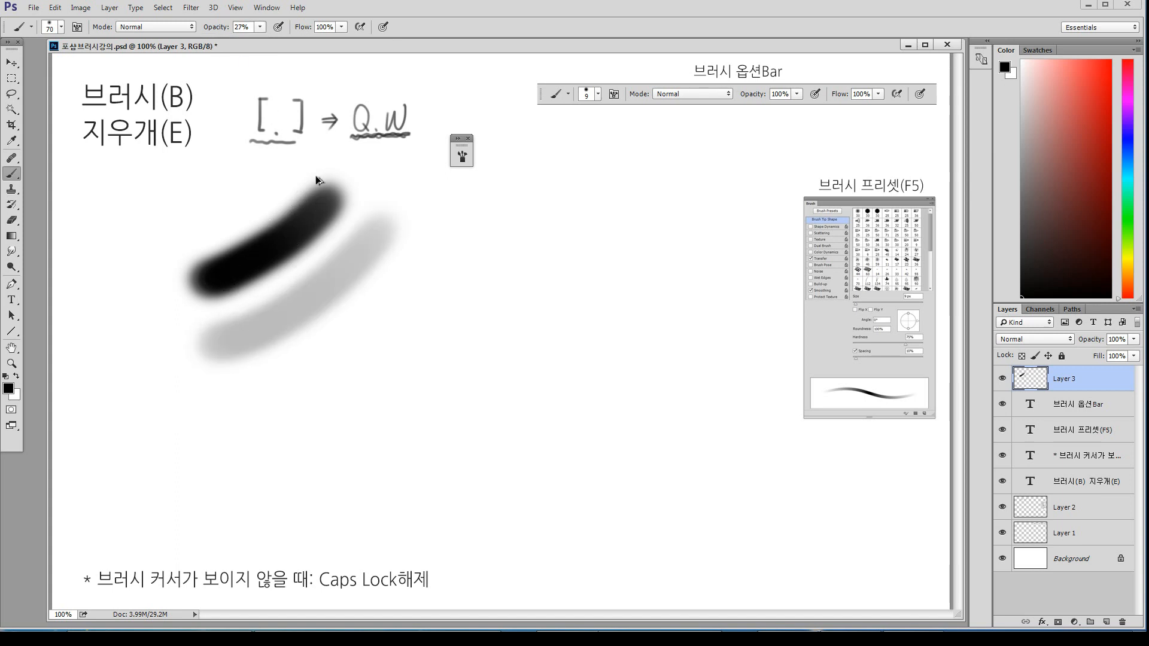
{"action": "key", "text": "ctrl+alt+z"}
{"action": "key", "text": "ctrl+alt+z"}
{"action": "left_click", "coordinate": [260, 26]}
{"action": "left_click_drag", "start_coordinate": [258, 41], "coordinate": [322, 42]}
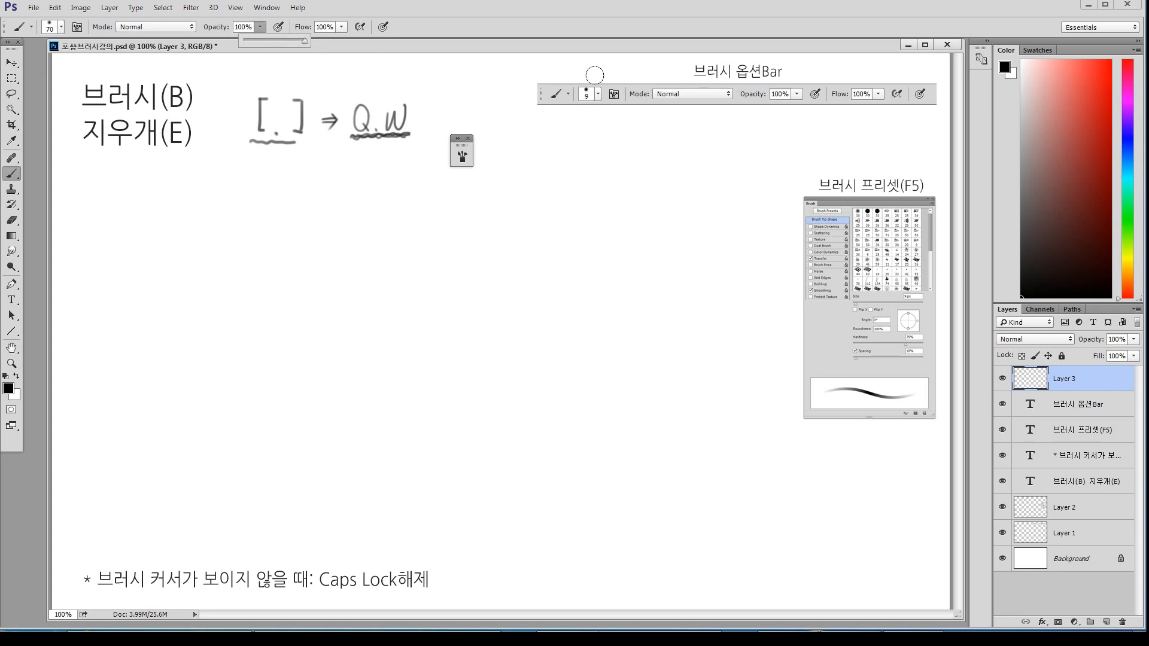
Reduce the brush size to 5 px, and circle the Opacity option in the options bar image with a short leader line below it
{"action": "left_click", "coordinate": [750, 102]}
{"action": "key", "text": "q"}
{"action": "key", "text": "q"}
{"action": "key", "text": "q"}
{"action": "key", "text": "q"}
{"action": "key", "text": "q"}
{"action": "key", "text": "q"}
{"action": "key", "text": "q"}
{"action": "key", "text": "q"}
{"action": "key", "text": "q"}
{"action": "key", "text": "q"}
{"action": "key", "text": "q"}
{"action": "key", "text": "q"}
{"action": "key", "text": "q"}
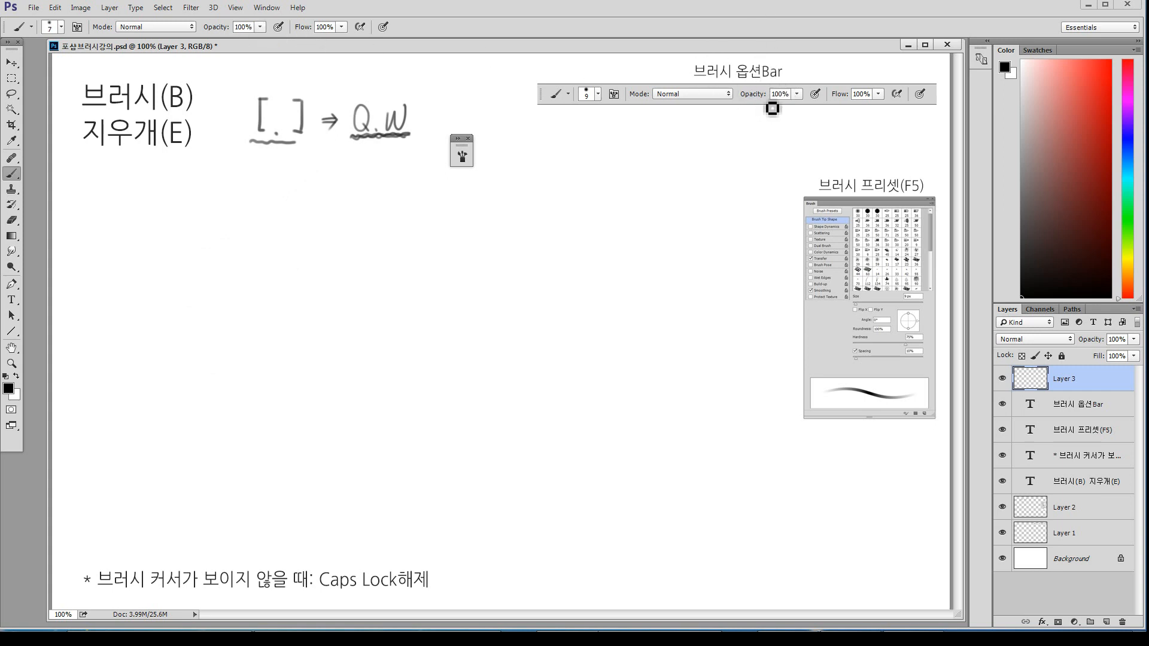
{"action": "mouse_move", "coordinate": [750, 90]}
{"action": "left_mouse_down"}
{"action": "mouse_move", "coordinate": [796, 124]}
{"action": "mouse_move", "coordinate": [809, 100]}
{"action": "mouse_move", "coordinate": [778, 76]}
{"action": "mouse_move", "coordinate": [735, 93]}
{"action": "mouse_move", "coordinate": [756, 118]}
{"action": "left_mouse_up"}
{"action": "key", "text": "q"}
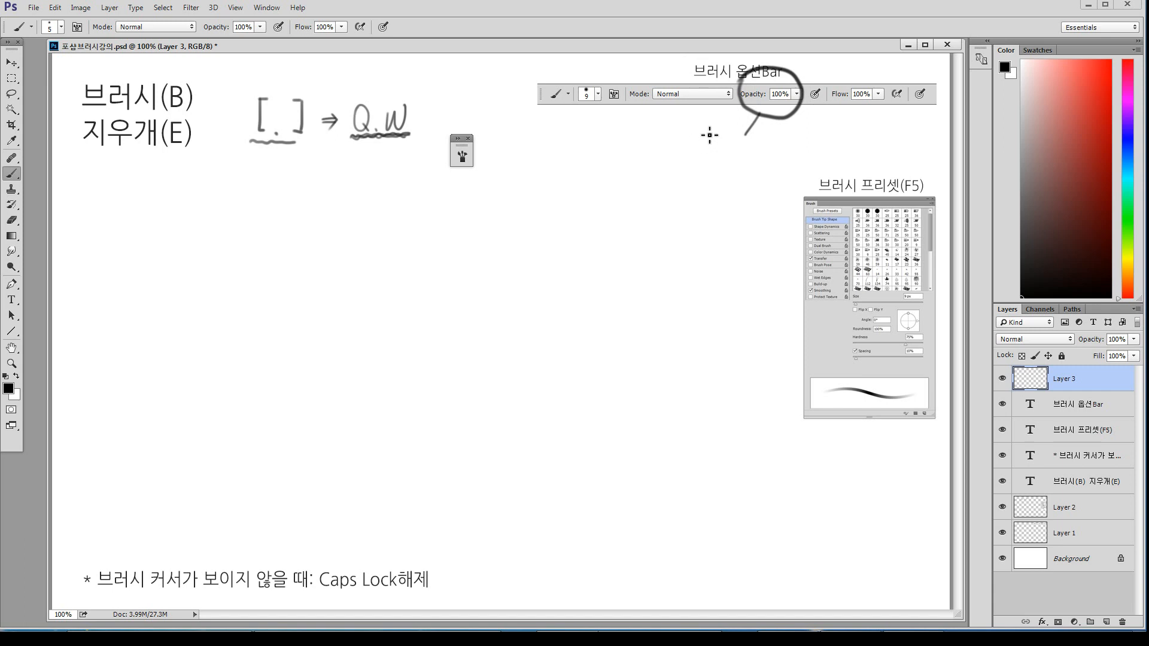
Handwrite 불투명도 and 투명→Transparent beneath the Opacity leader line, and circle the pen-pressure symbol beside the Opacity option
{"action": "mouse_move", "coordinate": [694, 154]}
{"action": "left_mouse_down"}
{"action": "mouse_move", "coordinate": [705, 169]}
{"action": "mouse_move", "coordinate": [744, 159]}
{"action": "left_mouse_up"}
{"action": "left_click_drag", "start_coordinate": [736, 162], "coordinate": [752, 159]}
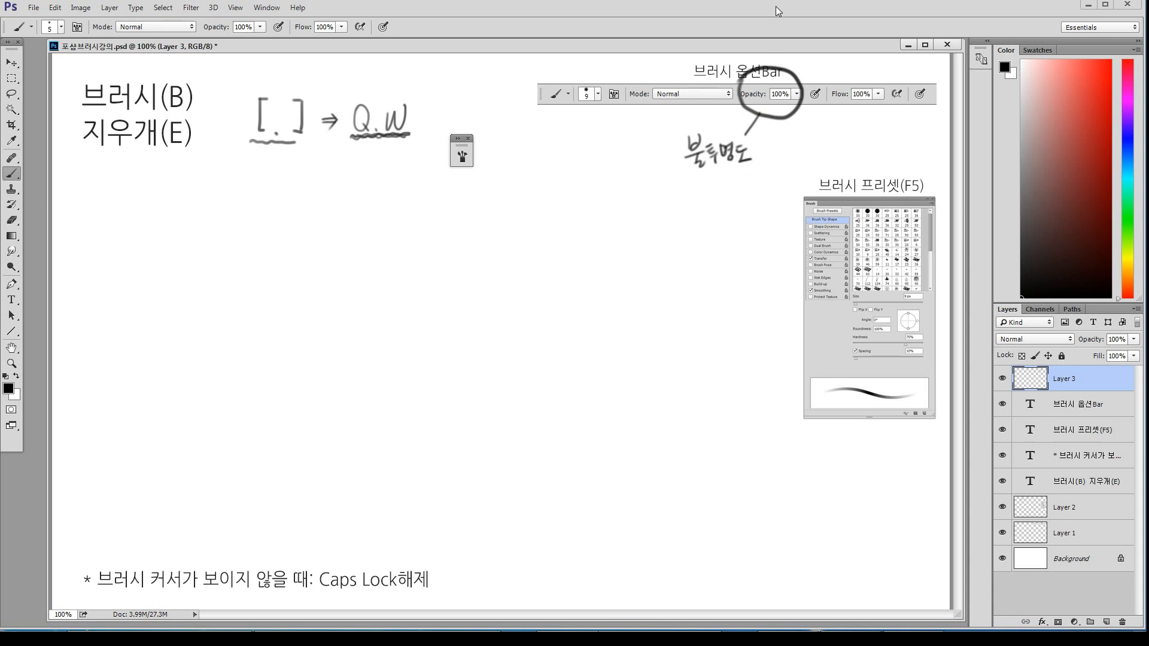
{"action": "mouse_move", "coordinate": [690, 189]}
{"action": "left_mouse_down"}
{"action": "mouse_move", "coordinate": [695, 207]}
{"action": "mouse_move", "coordinate": [735, 193]}
{"action": "left_mouse_up"}
{"action": "mouse_move", "coordinate": [731, 178]}
{"action": "left_mouse_down"}
{"action": "mouse_move", "coordinate": [752, 175]}
{"action": "mouse_move", "coordinate": [739, 206]}
{"action": "mouse_move", "coordinate": [791, 203]}
{"action": "mouse_move", "coordinate": [815, 169]}
{"action": "left_mouse_up"}
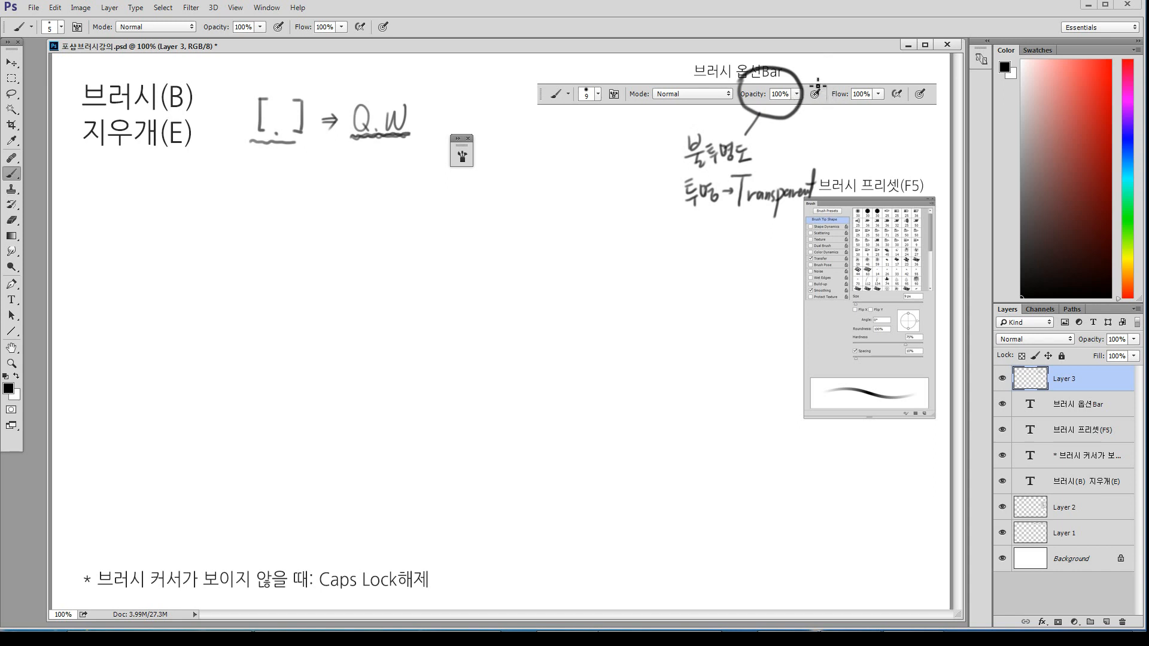
{"action": "mouse_move", "coordinate": [819, 78]}
{"action": "left_mouse_down"}
{"action": "mouse_move", "coordinate": [822, 111]}
{"action": "mouse_move", "coordinate": [835, 106]}
{"action": "mouse_move", "coordinate": [835, 91]}
{"action": "mouse_move", "coordinate": [807, 90]}
{"action": "left_mouse_up"}
In the Brush settings, set the Transfer opacity and flow jitter controls to Off, and disable Transfer
{"action": "key", "text": "F5"}
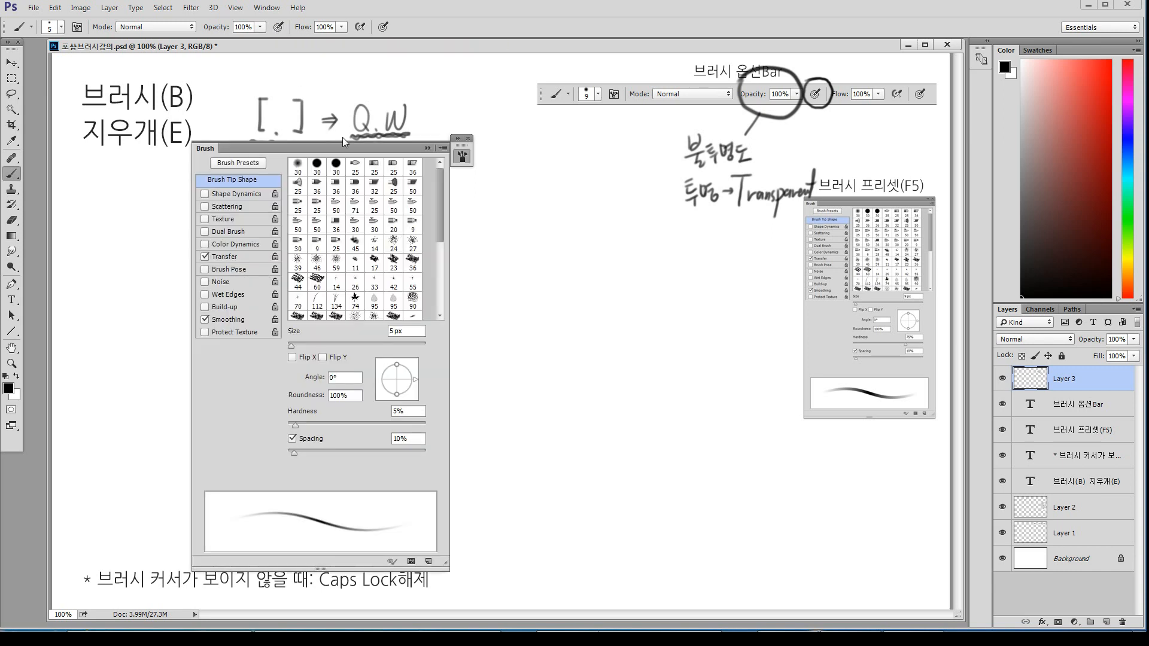
{"action": "left_click_drag", "start_coordinate": [330, 148], "coordinate": [364, 118]}
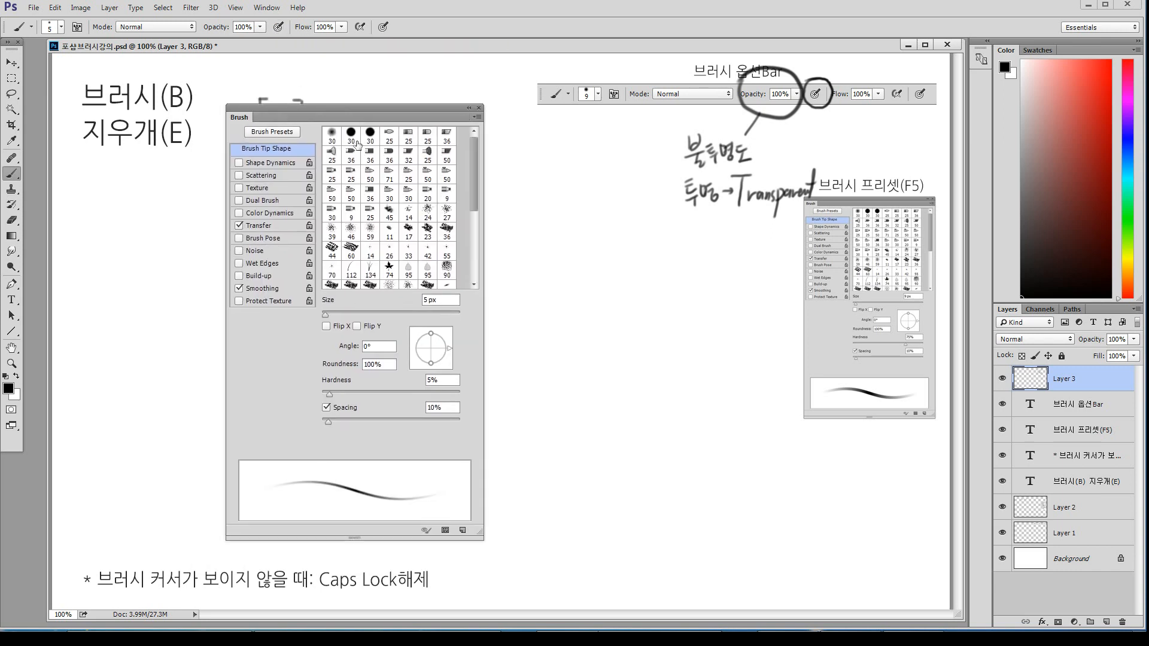
{"action": "left_click", "coordinate": [264, 228]}
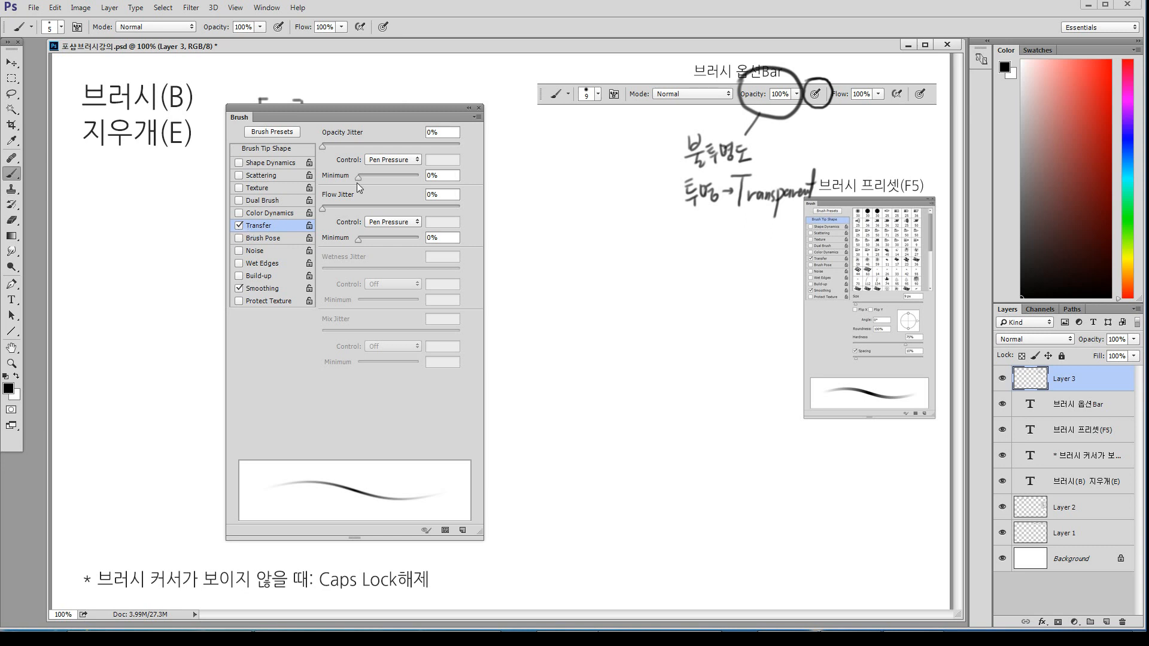
{"action": "left_click", "coordinate": [411, 161]}
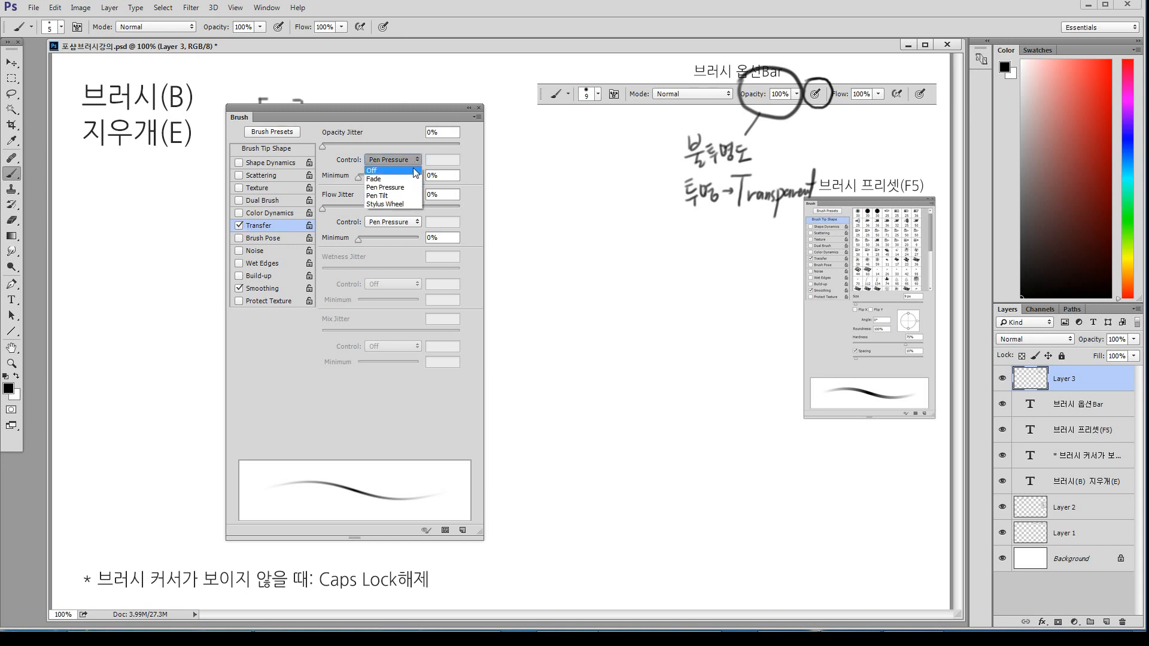
{"action": "left_click", "coordinate": [413, 170]}
{"action": "left_click", "coordinate": [414, 161]}
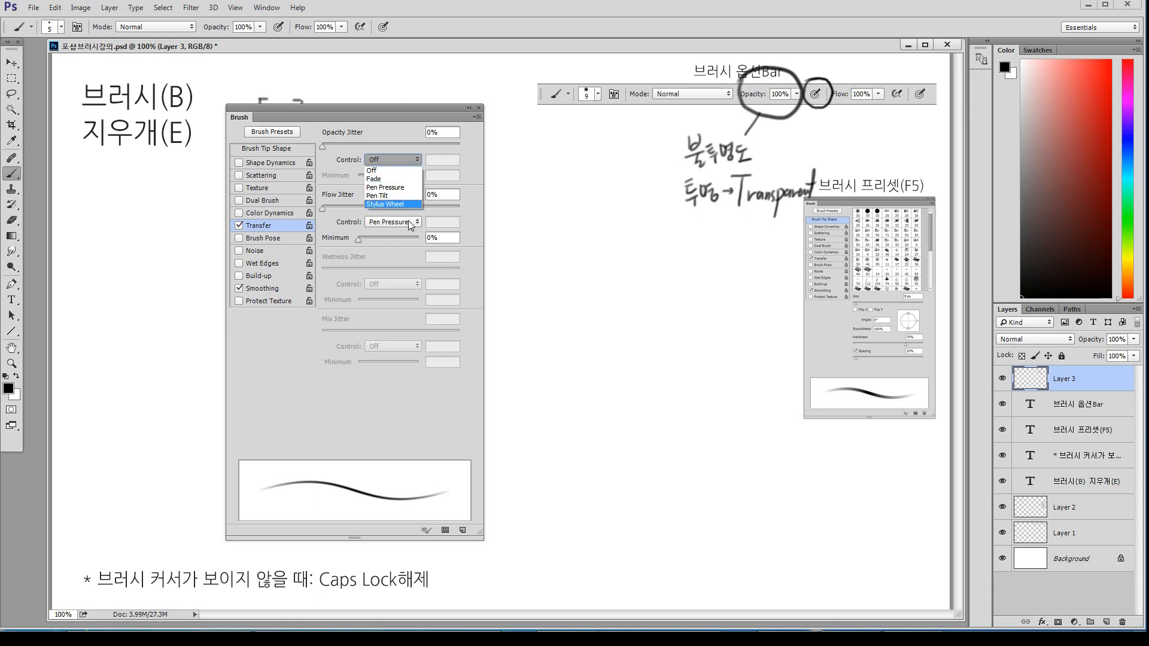
{"action": "left_click", "coordinate": [411, 224]}
{"action": "left_click", "coordinate": [412, 223]}
{"action": "left_click", "coordinate": [408, 233]}
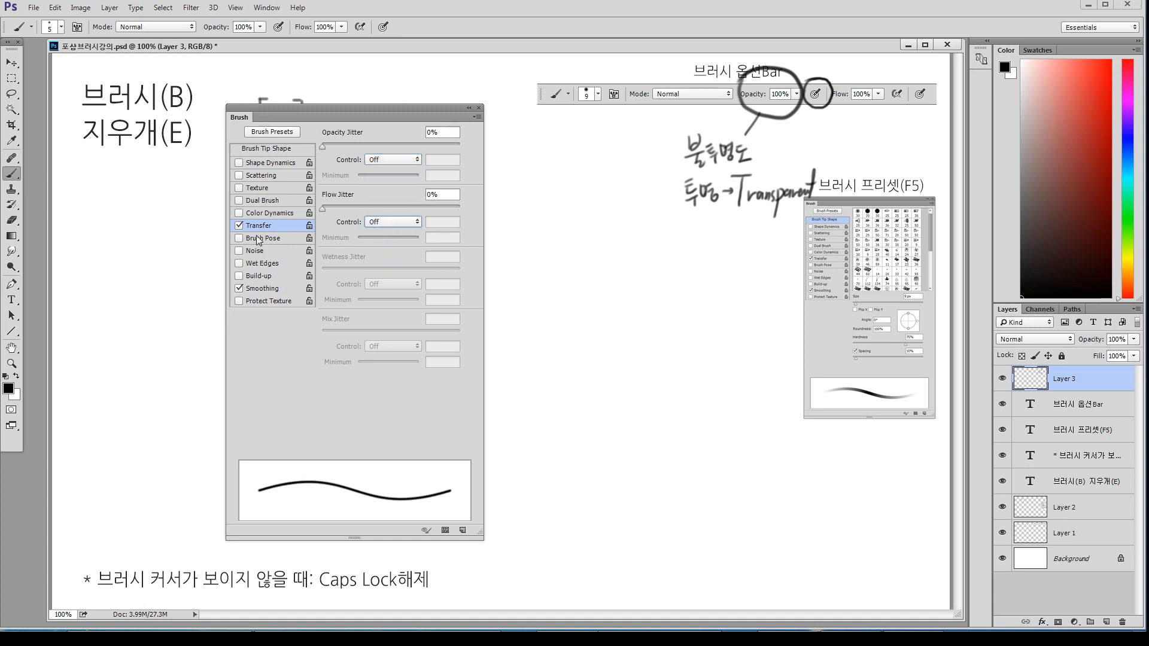
{"action": "left_click", "coordinate": [239, 226]}
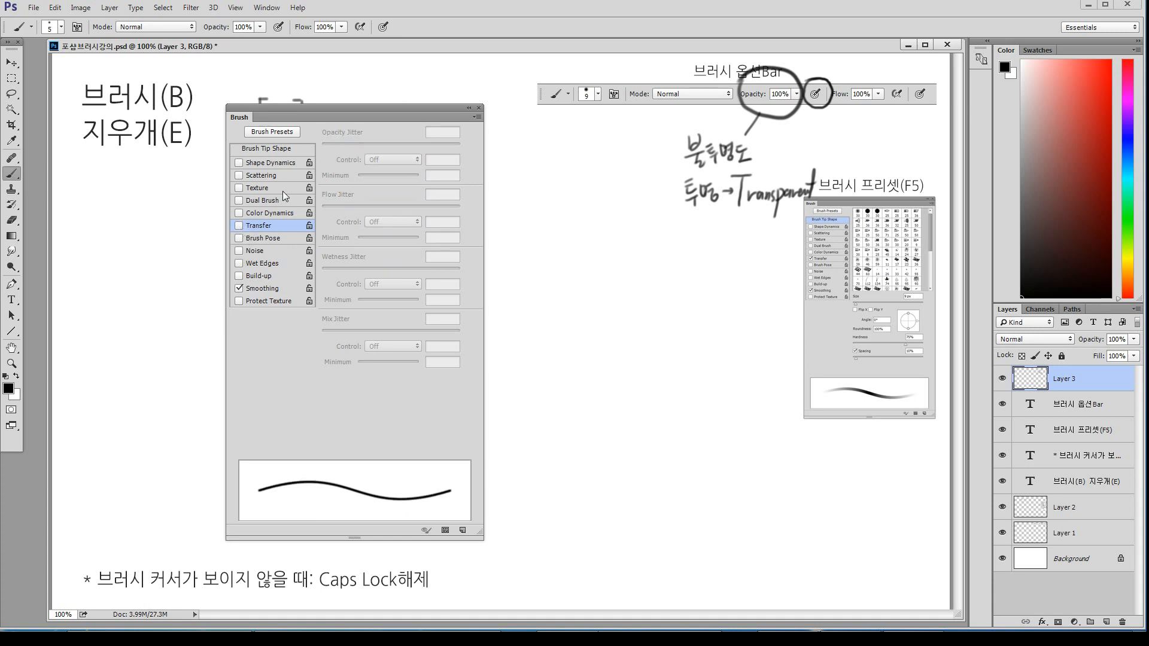
Hide the Brush settings, draw a diagonal test stroke with a 90 px brush, undo it, and set the brush size to 70 px
{"action": "key", "text": "F5"}
{"action": "key", "text": "bracketright"}
{"action": "key", "text": "bracketright"}
{"action": "key", "text": "bracketright"}
{"action": "key", "text": "bracketright"}
{"action": "key", "text": "bracketright"}
{"action": "key", "text": "bracketright"}
{"action": "key", "text": "bracketright"}
{"action": "key", "text": "bracketright"}
{"action": "key", "text": "bracketright"}
{"action": "key", "text": "bracketright"}
{"action": "key", "text": "bracketright"}
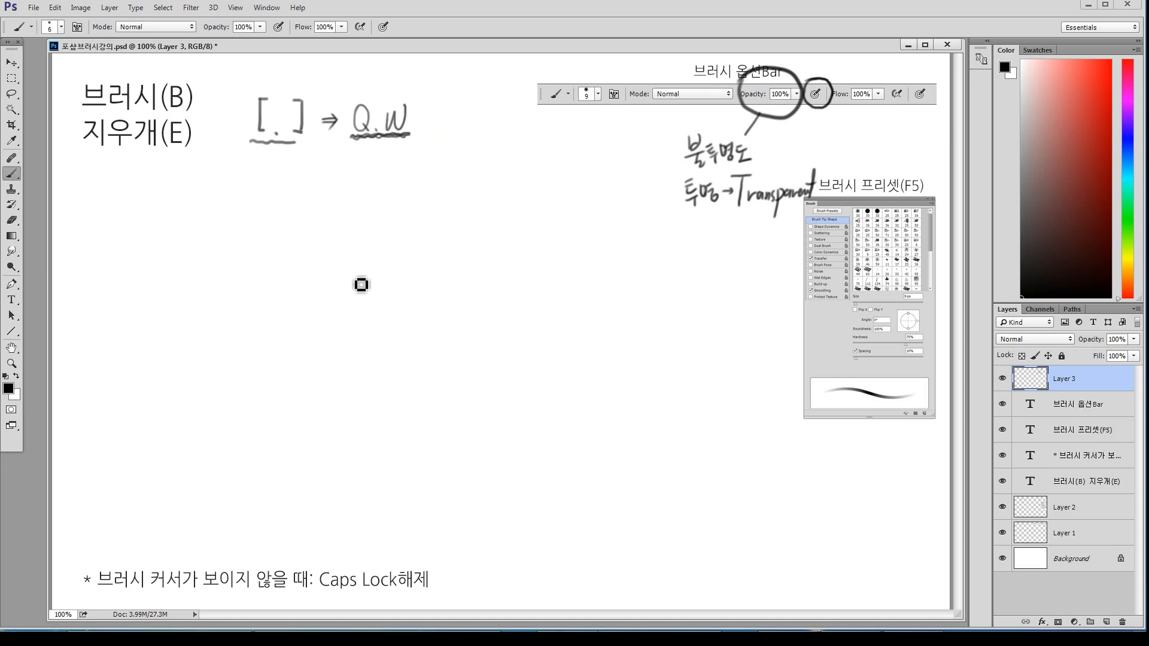
{"action": "key", "text": "bracketright"}
{"action": "key", "text": "bracketright"}
{"action": "key", "text": "bracketright"}
{"action": "key", "text": "bracketright"}
{"action": "key", "text": "bracketright"}
{"action": "left_click_drag", "start_coordinate": [382, 231], "coordinate": [275, 333]}
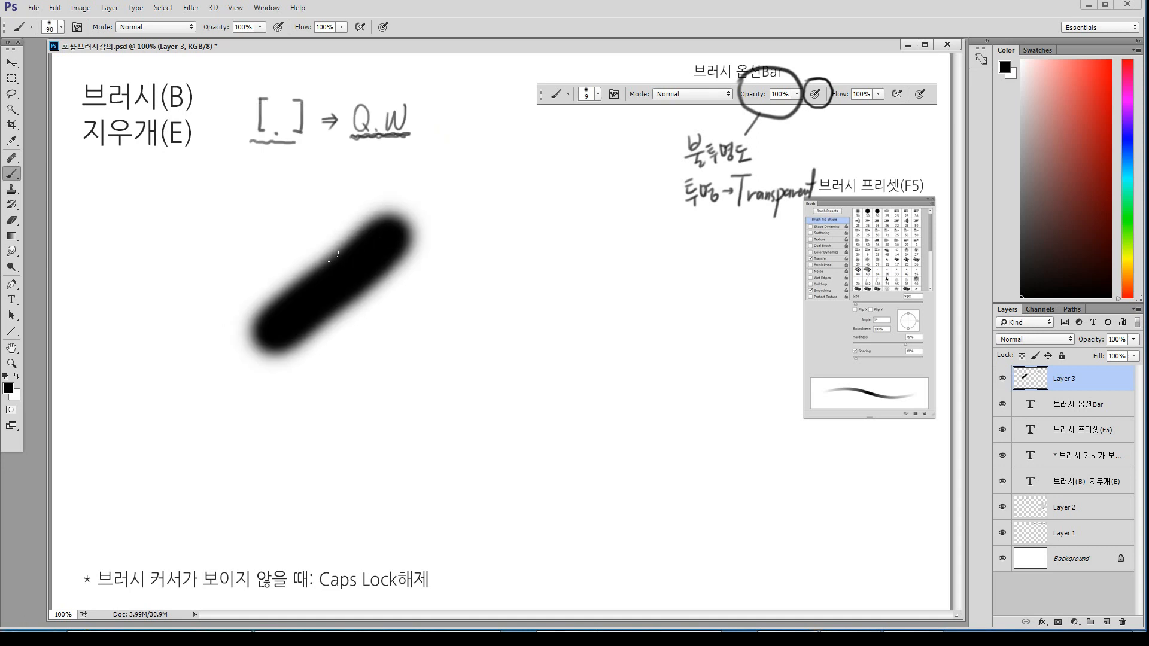
{"action": "key", "text": "ctrl+z"}
{"action": "key", "text": "bracketleft"}
{"action": "key", "text": "bracketleft"}
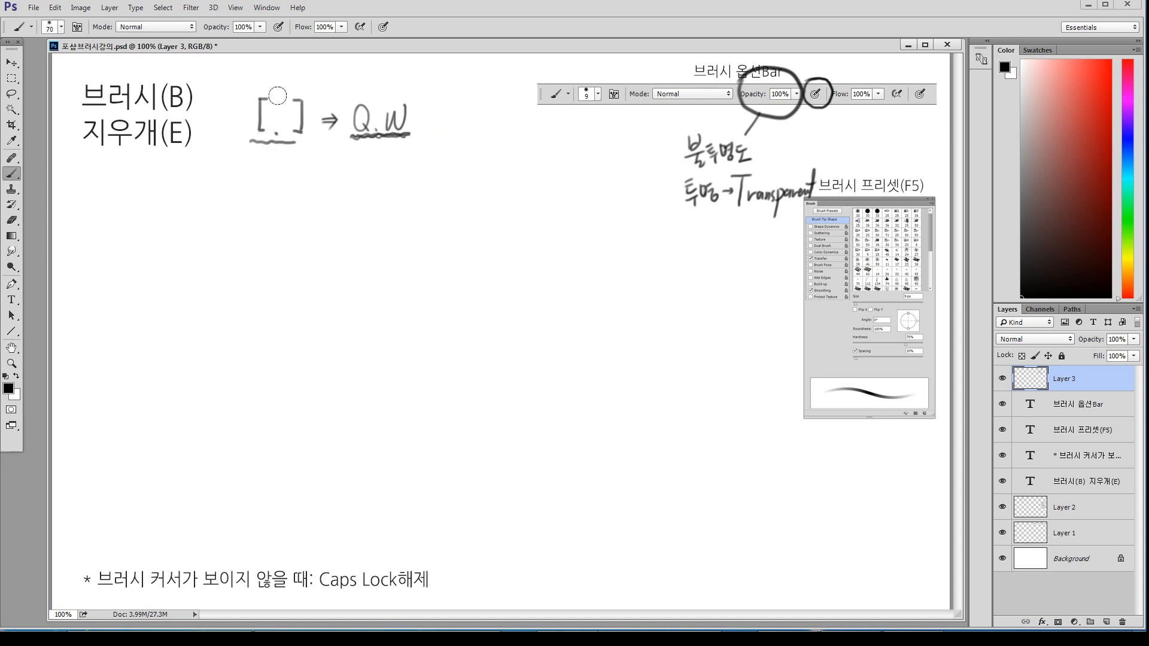
Turn on pen pressure for brush opacity, paint two crossing diagonal strokes on Layer 3, and undo them
{"action": "left_click", "coordinate": [279, 29]}
{"action": "left_click_drag", "start_coordinate": [437, 192], "coordinate": [302, 293]}
{"action": "left_click_drag", "start_coordinate": [293, 201], "coordinate": [422, 301]}
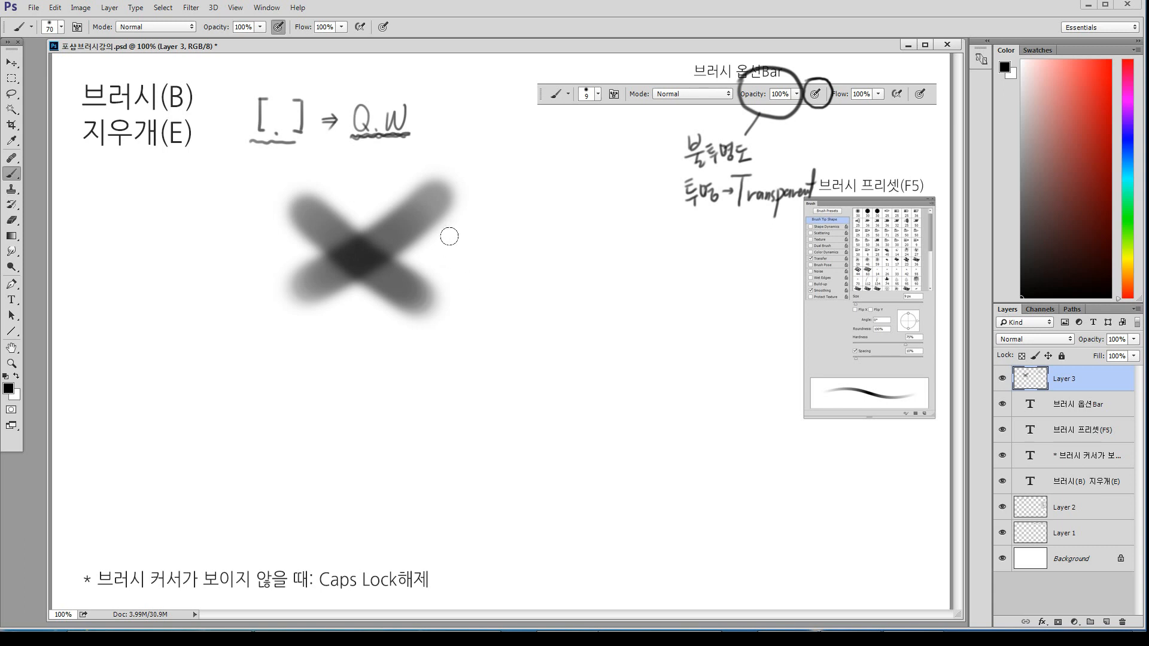
{"action": "key", "text": "ctrl+z"}
{"action": "key", "text": "ctrl+z"}
{"action": "key", "text": "ctrl+z"}
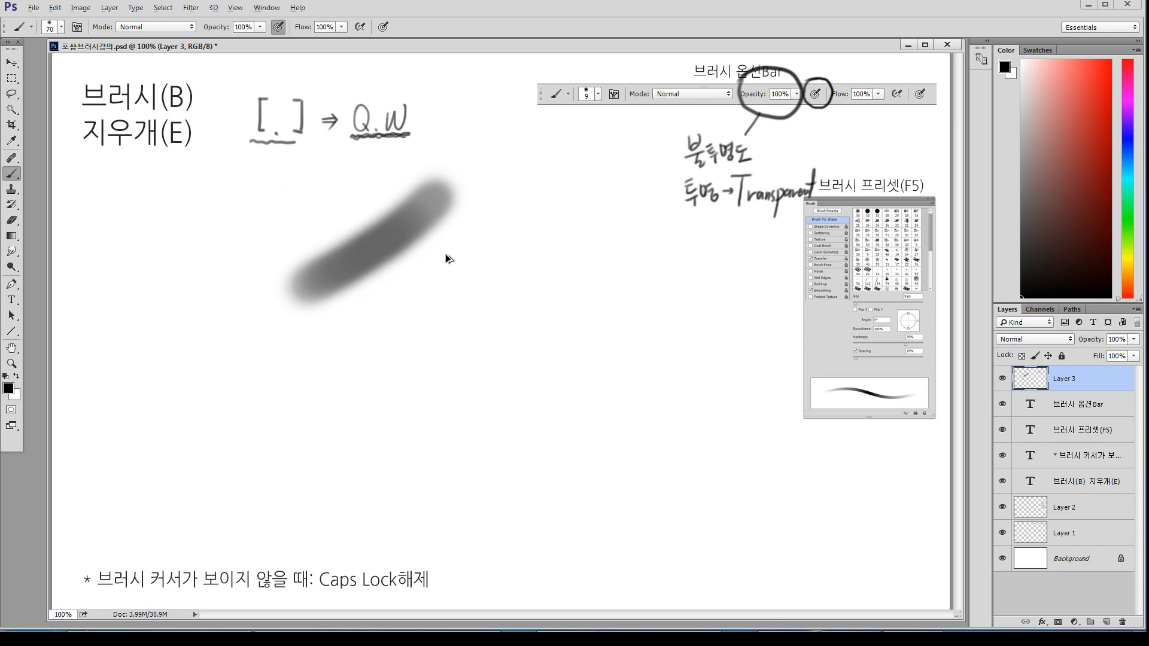
{"action": "key", "text": "ctrl+alt+z"}
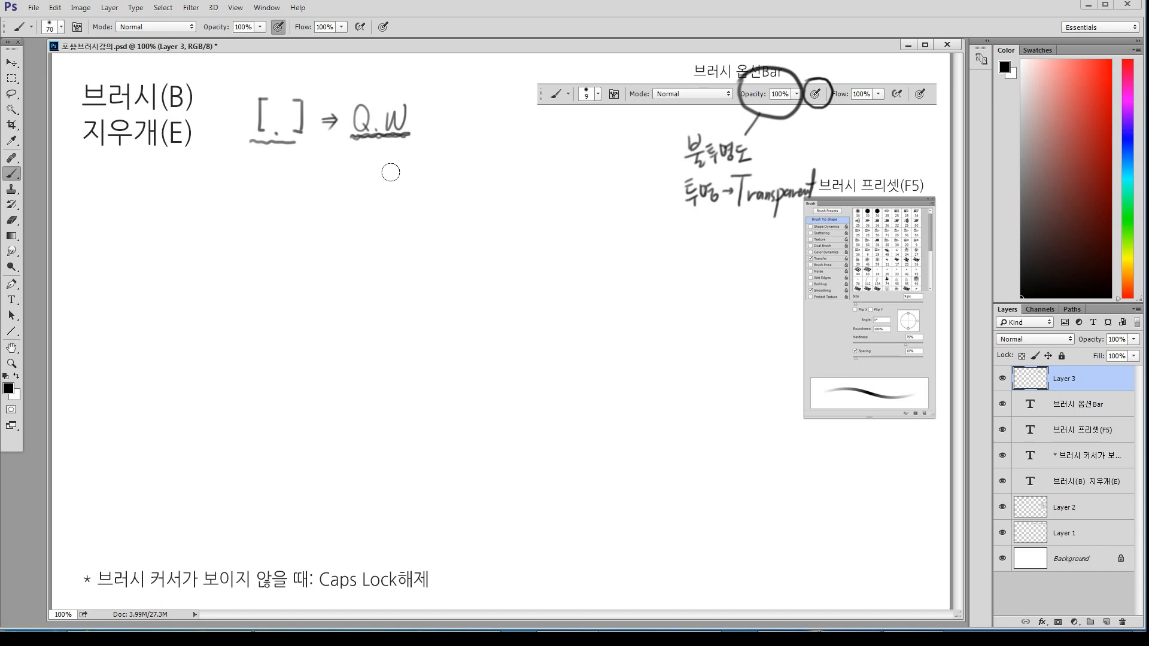
Show the Brush settings and set the Transfer flow jitter control to Pen Pressure, keeping Pen Pressure for opacity jitter
{"action": "left_click", "coordinate": [279, 27]}
{"action": "key", "text": "F5"}
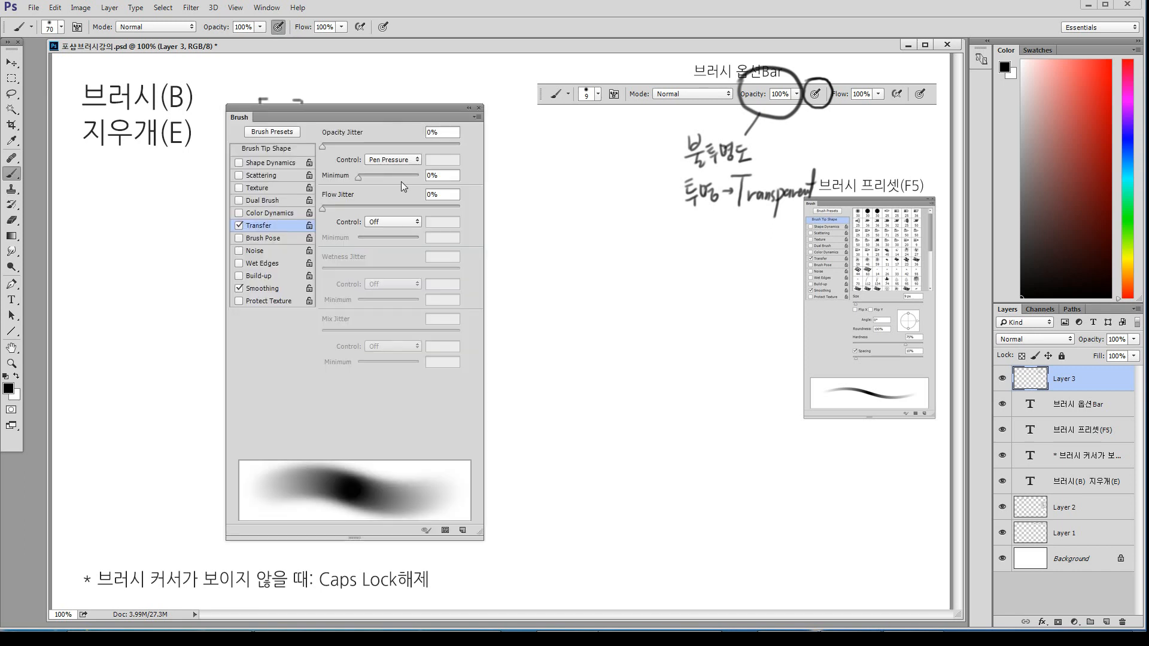
{"action": "left_click_drag", "start_coordinate": [398, 109], "coordinate": [416, 104]}
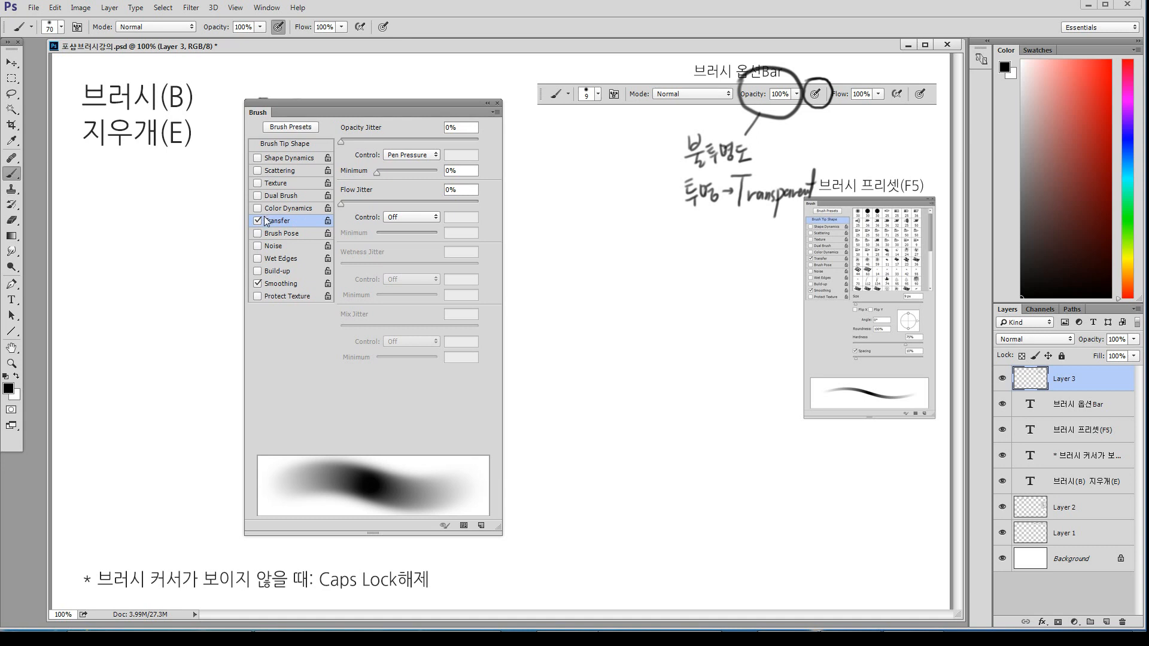
{"action": "left_click", "coordinate": [434, 156]}
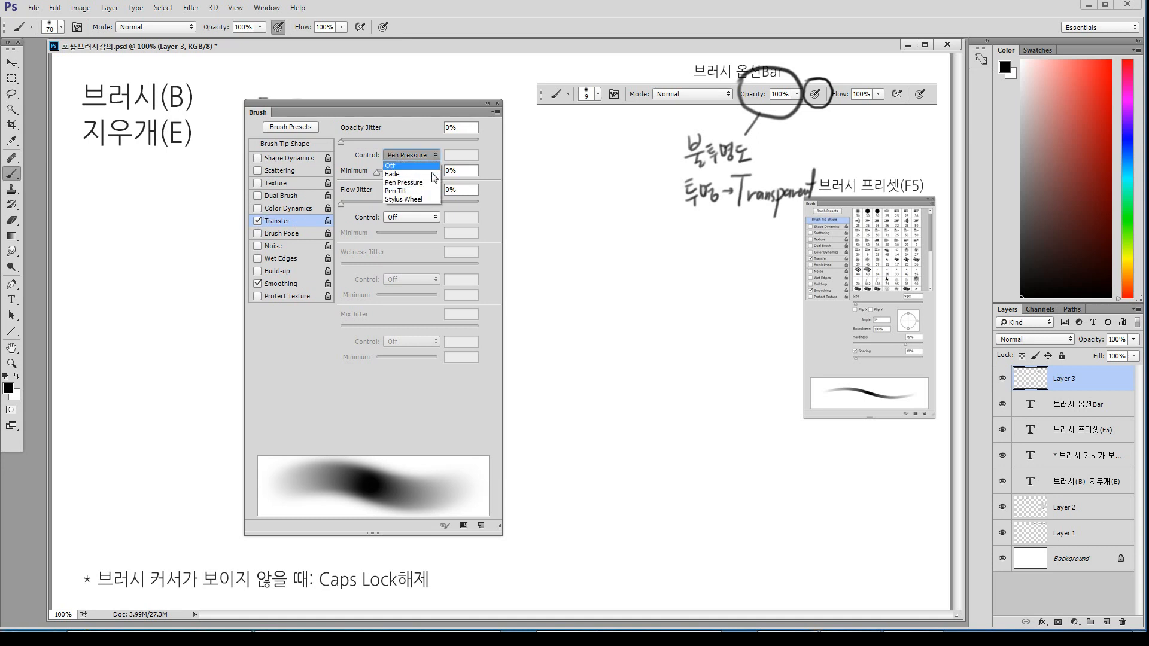
{"action": "left_click", "coordinate": [434, 207]}
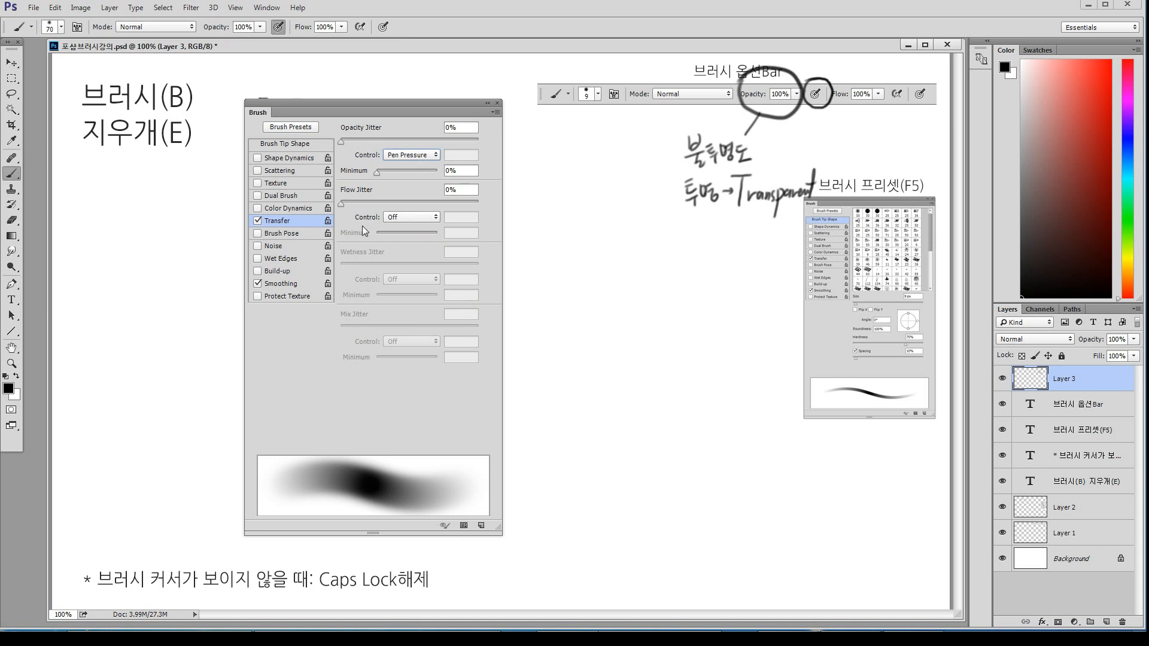
{"action": "left_click", "coordinate": [437, 219]}
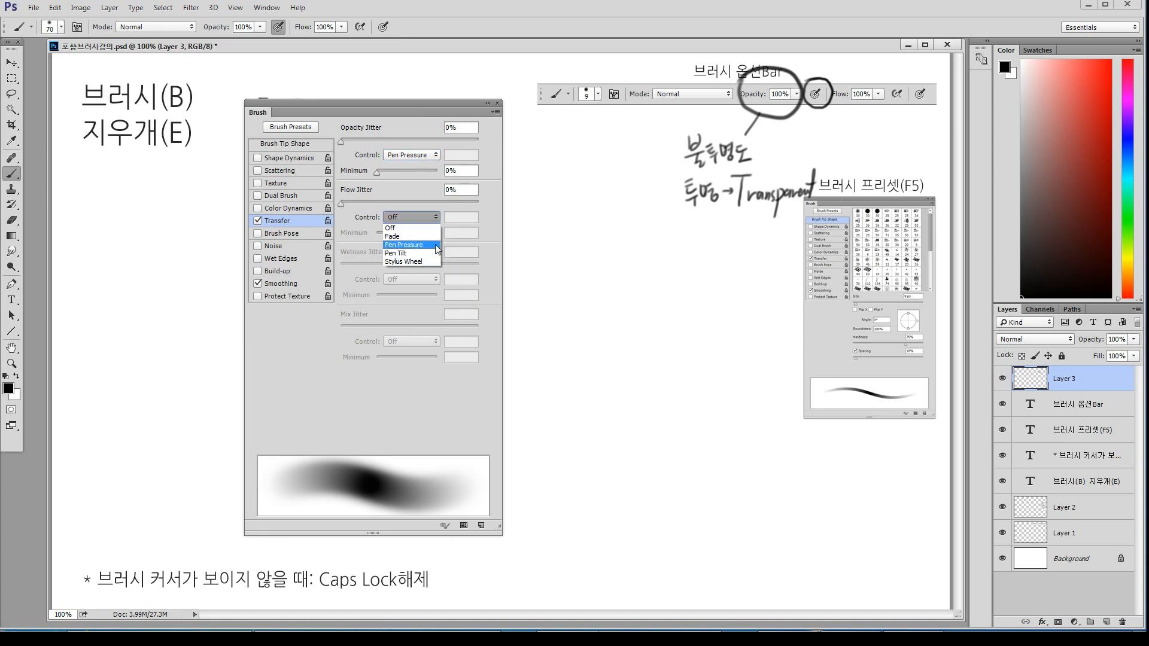
{"action": "left_click", "coordinate": [436, 245]}
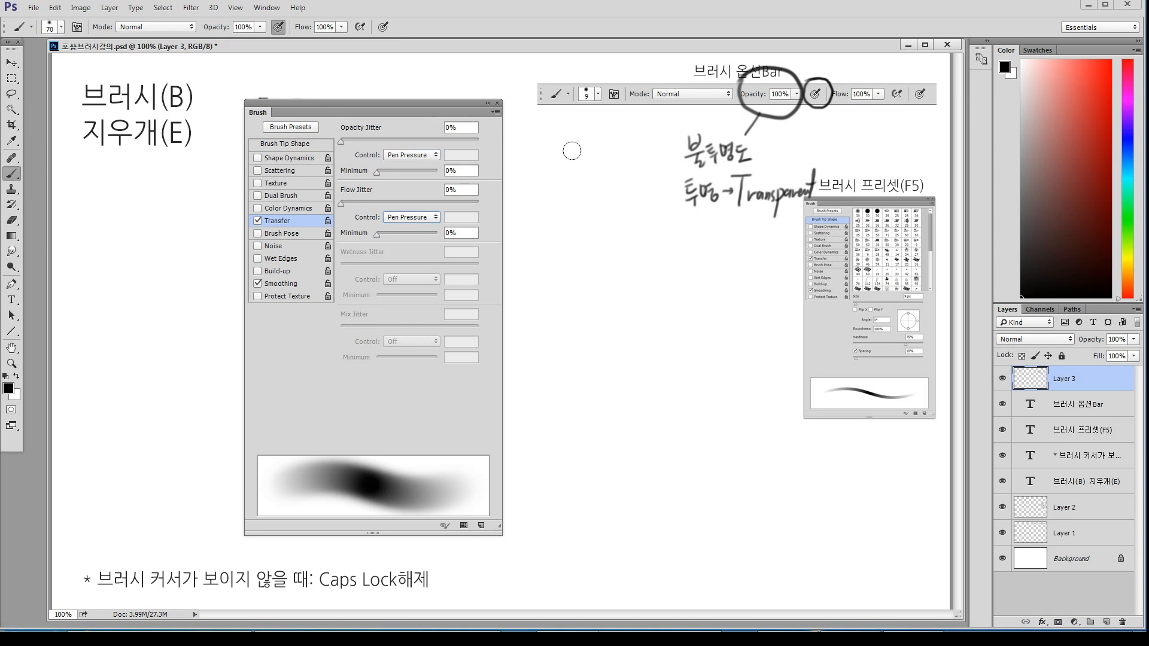
Paint a soft test stroke beside the Brush settings, and undo it together with the circle around the pen-pressure symbol
{"action": "mouse_move", "coordinate": [605, 193]}
{"action": "left_mouse_down"}
{"action": "mouse_move", "coordinate": [541, 238]}
{"action": "mouse_move", "coordinate": [608, 207]}
{"action": "left_mouse_up"}
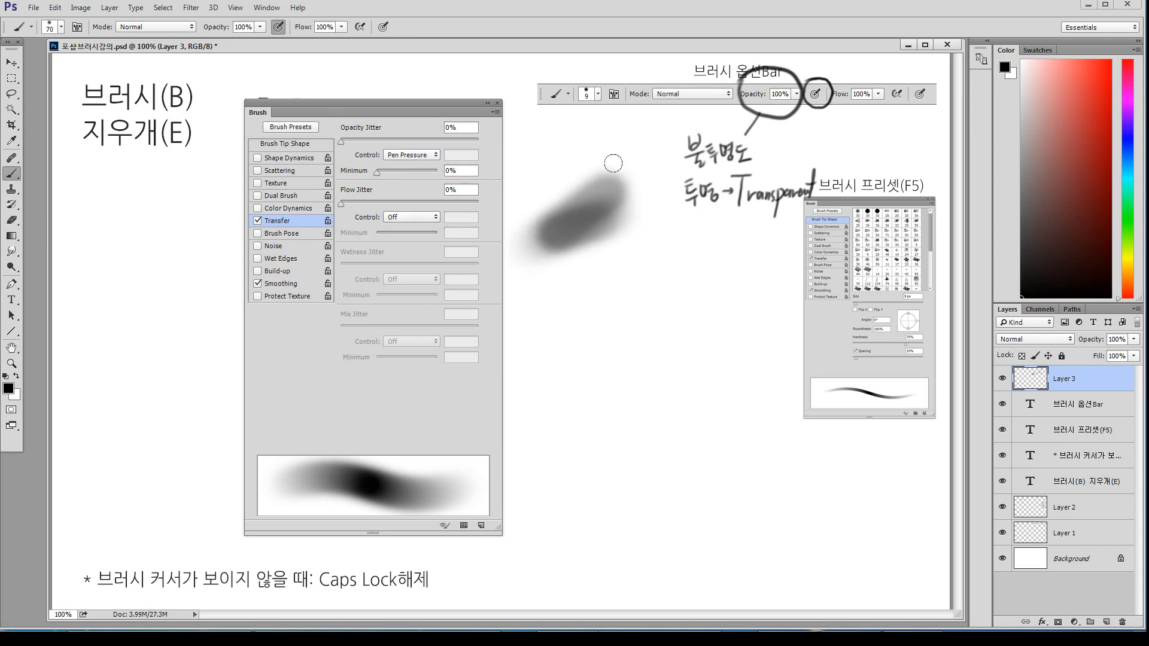
{"action": "key", "text": "ctrl+alt+z"}
{"action": "key", "text": "ctrl+alt+z"}
{"action": "key", "text": "ctrl+alt+z"}
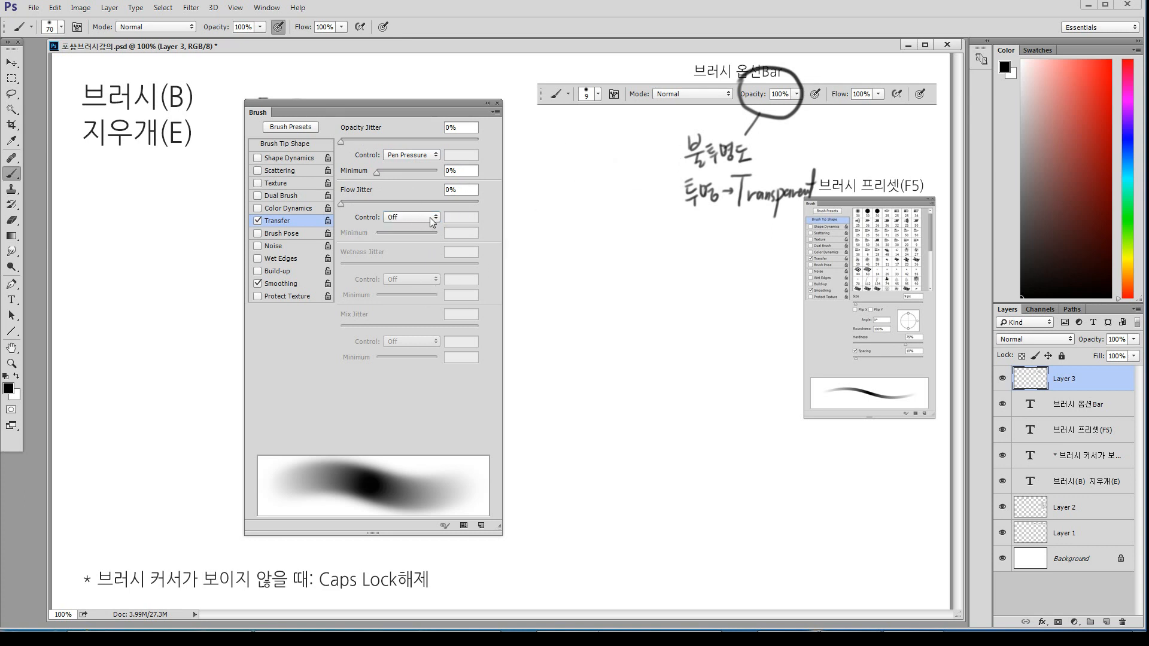
Set the flow jitter control to Pen Pressure again, hide the Brush settings, and paint overlapping soft strokes below the bracket notes
{"action": "left_click", "coordinate": [432, 221]}
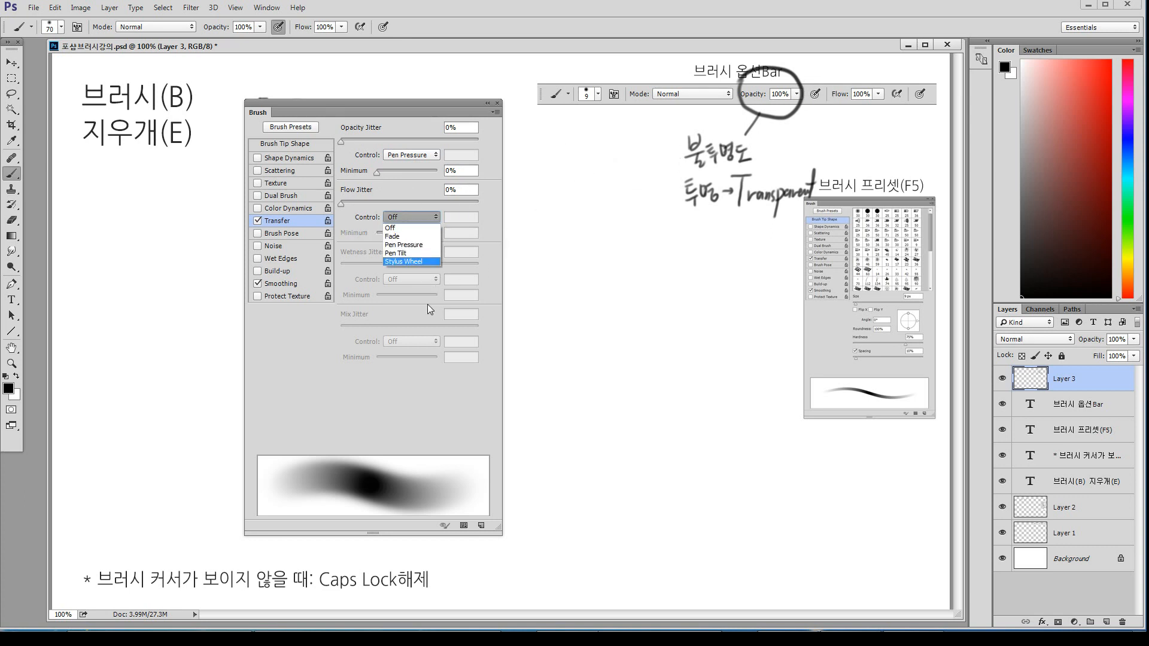
{"action": "left_click", "coordinate": [421, 245]}
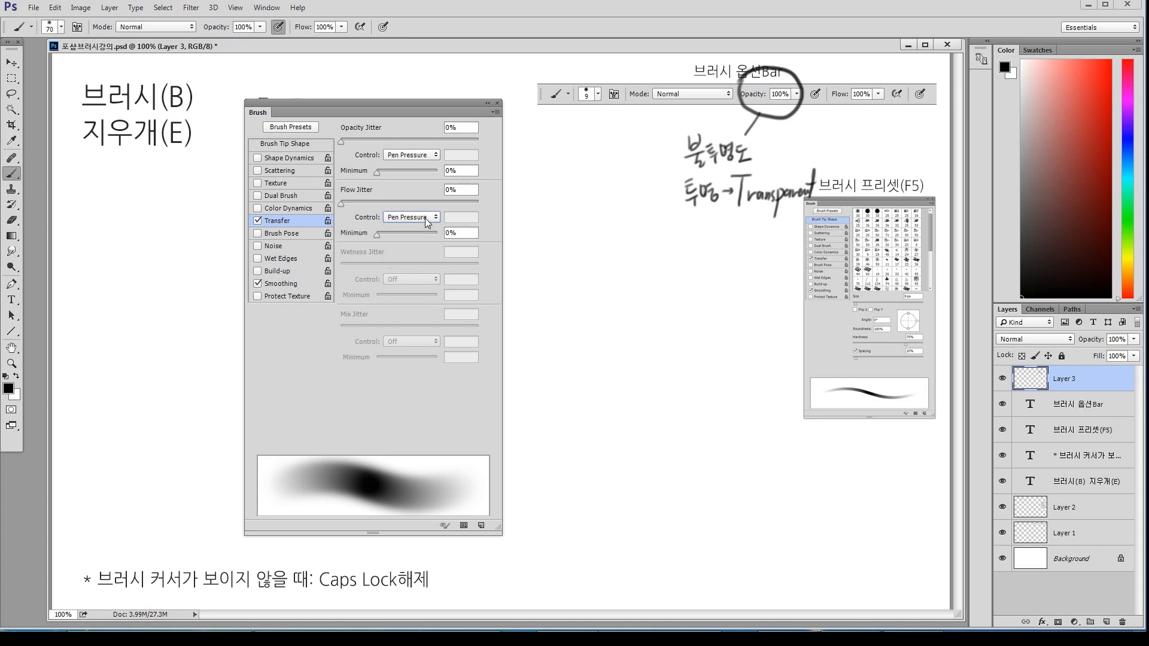
{"action": "left_click", "coordinate": [499, 106]}
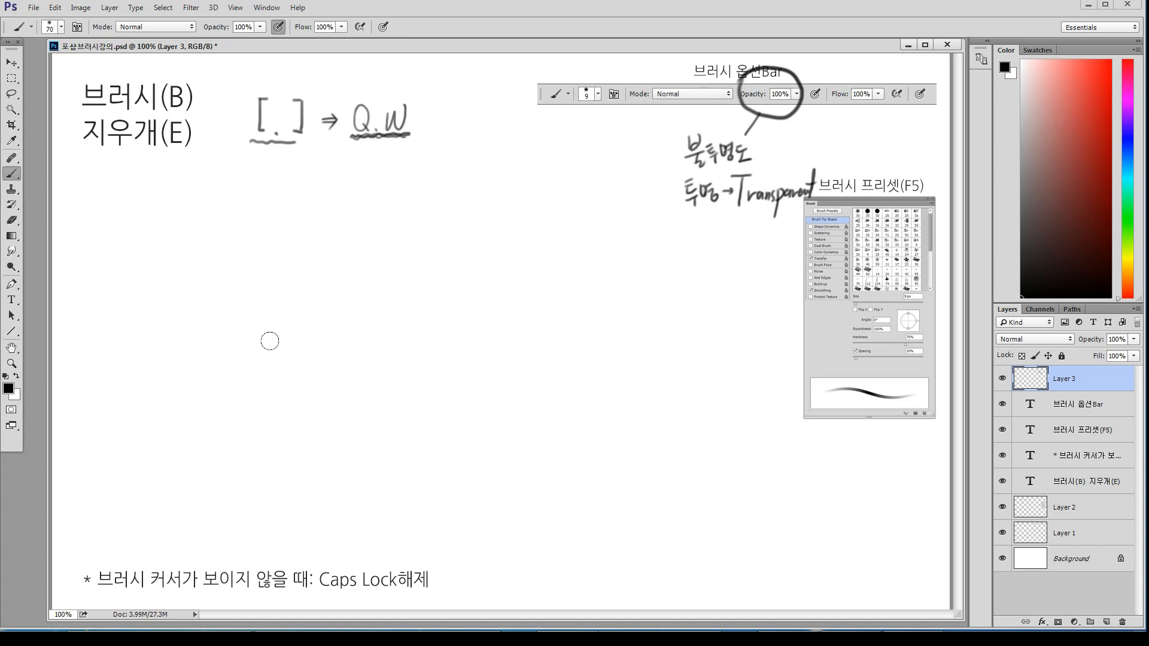
{"action": "mouse_move", "coordinate": [392, 238]}
{"action": "left_mouse_down"}
{"action": "mouse_move", "coordinate": [324, 259]}
{"action": "mouse_move", "coordinate": [369, 275]}
{"action": "mouse_move", "coordinate": [256, 282]}
{"action": "mouse_move", "coordinate": [314, 291]}
{"action": "mouse_move", "coordinate": [318, 303]}
{"action": "left_mouse_up"}
Reopen the Brush settings, move them clear of the blank canvas area, and set the flow jitter control to Pen Pressure
{"action": "key", "text": "F5"}
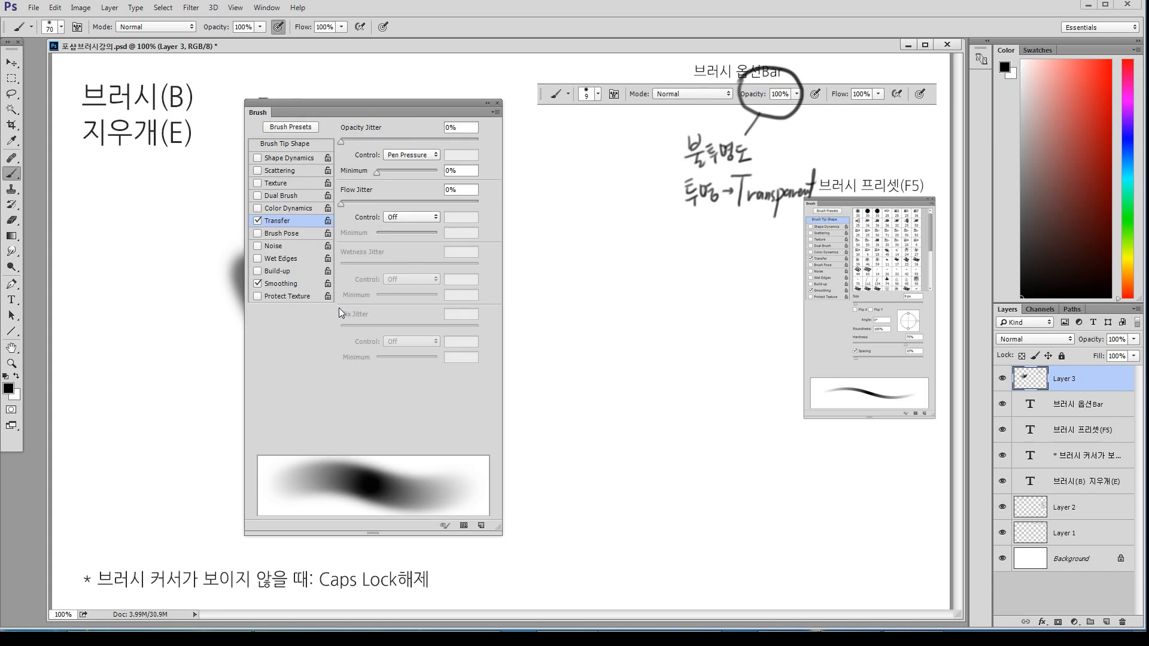
{"action": "left_click", "coordinate": [422, 218]}
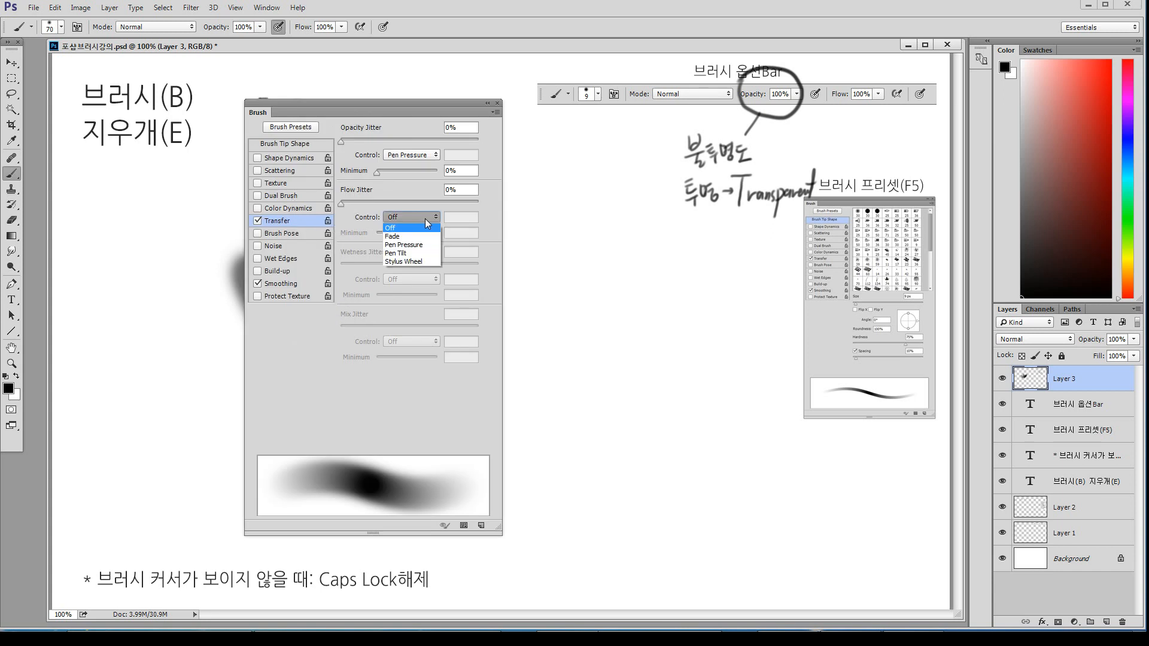
{"action": "left_click", "coordinate": [423, 223]}
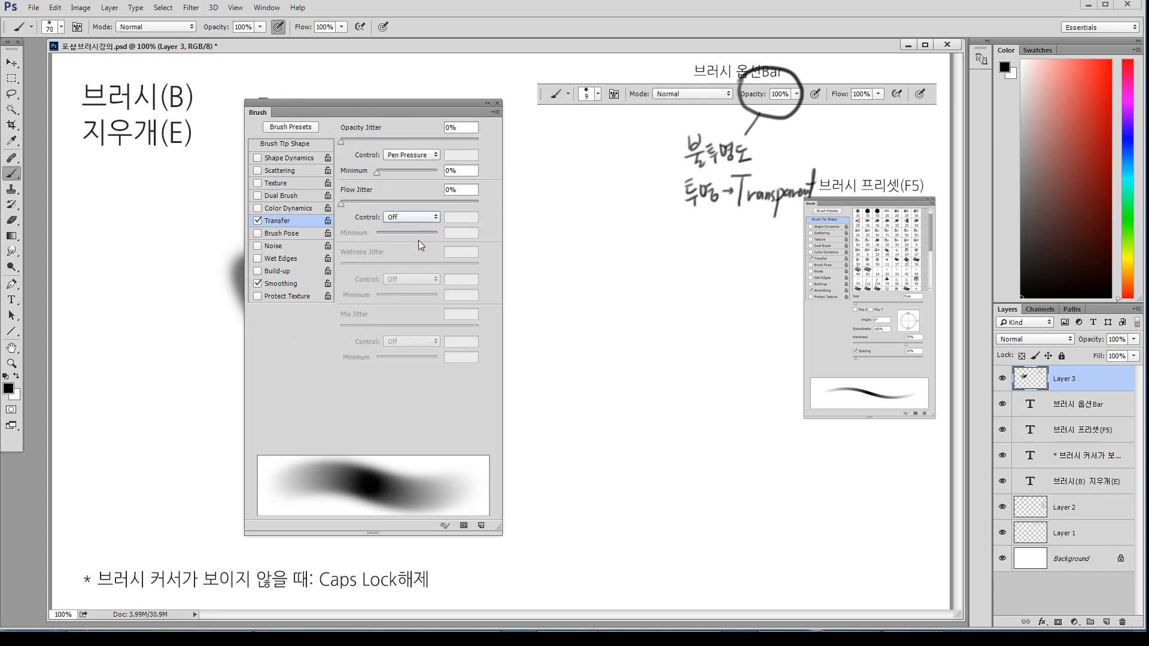
{"action": "left_click_drag", "start_coordinate": [414, 103], "coordinate": [372, 103]}
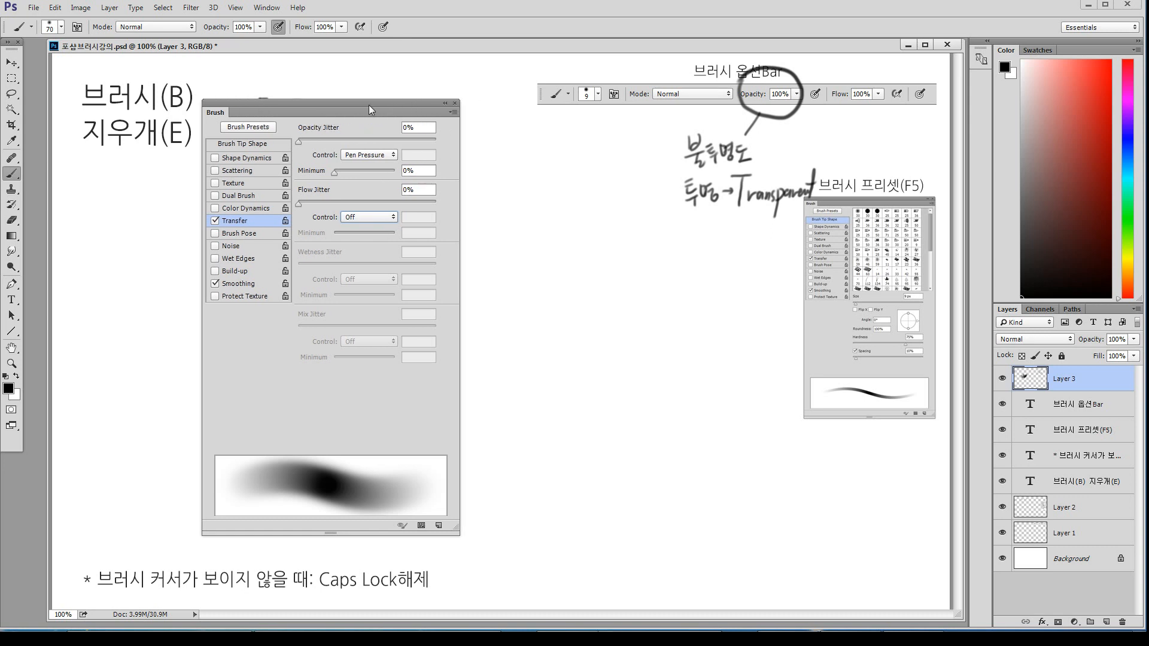
{"action": "left_click", "coordinate": [382, 218]}
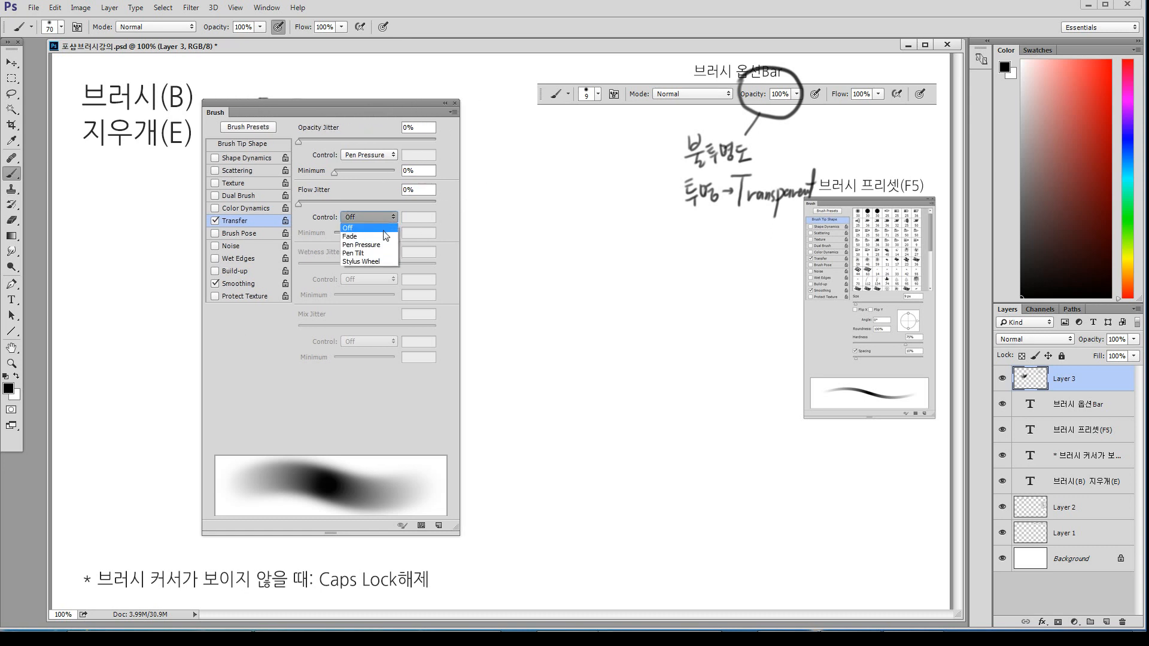
{"action": "left_click", "coordinate": [377, 244]}
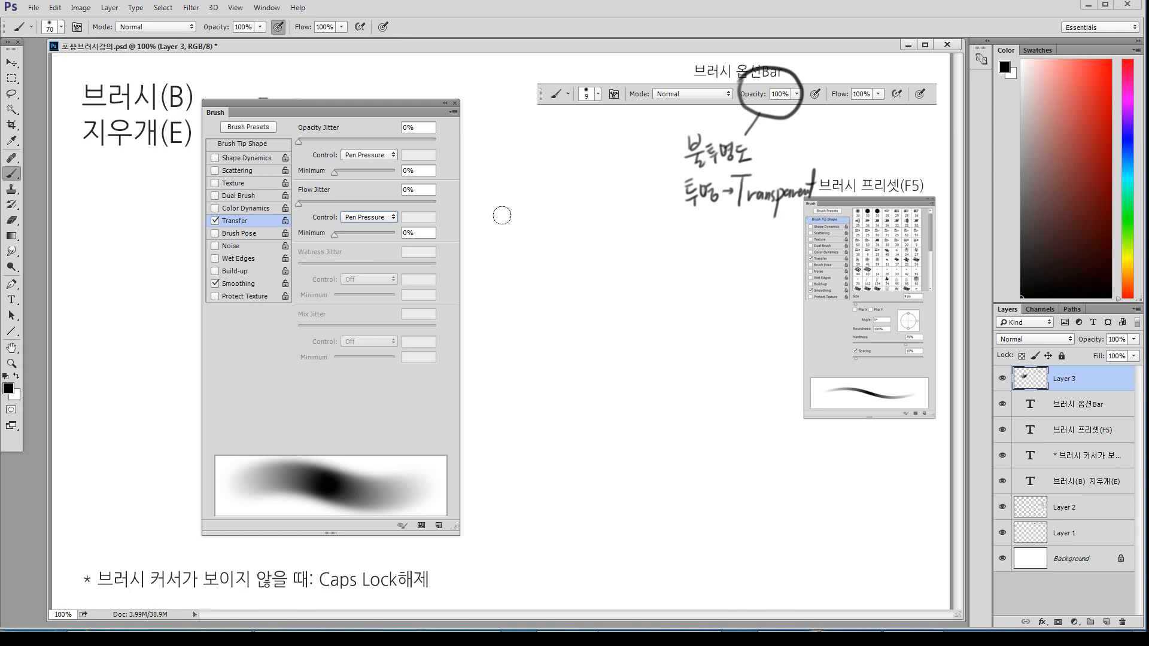
Paint a cluster of overlapping soft strokes beside the Brush settings, rechecking the flow jitter control, and hide the settings
{"action": "left_click_drag", "start_coordinate": [605, 202], "coordinate": [575, 242]}
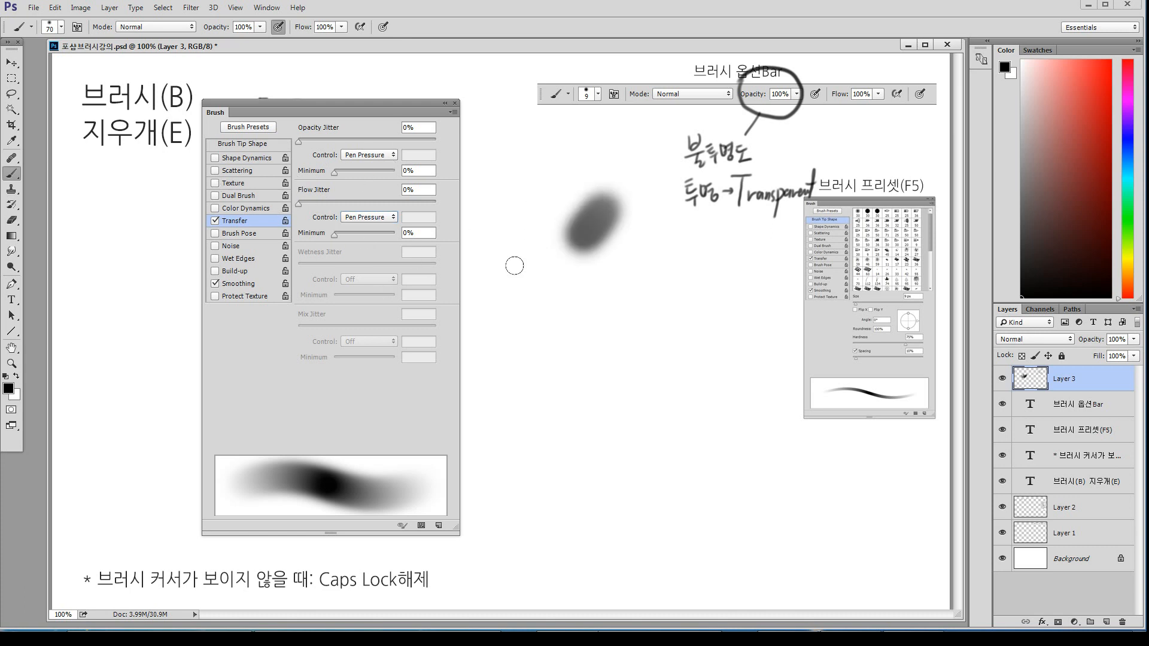
{"action": "left_click_drag", "start_coordinate": [513, 216], "coordinate": [626, 257]}
{"action": "left_click_drag", "start_coordinate": [576, 207], "coordinate": [534, 270]}
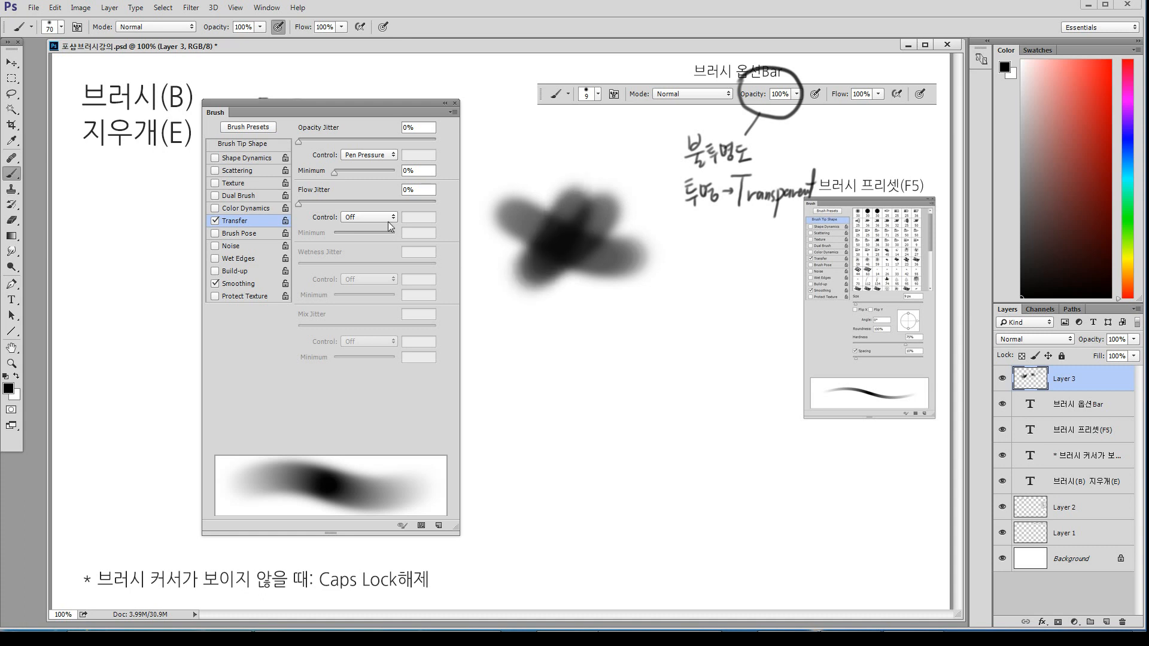
{"action": "left_click", "coordinate": [347, 220]}
{"action": "left_click", "coordinate": [355, 227]}
{"action": "left_click_drag", "start_coordinate": [582, 223], "coordinate": [519, 252]}
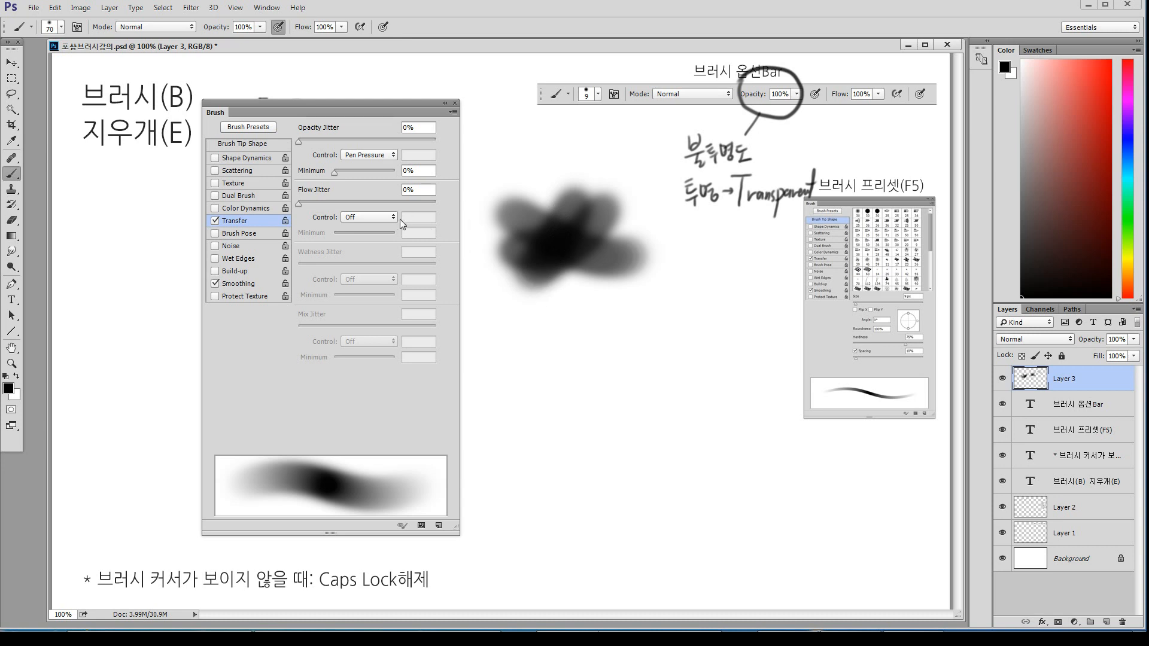
{"action": "left_click", "coordinate": [390, 242]}
{"action": "left_click", "coordinate": [455, 103]}
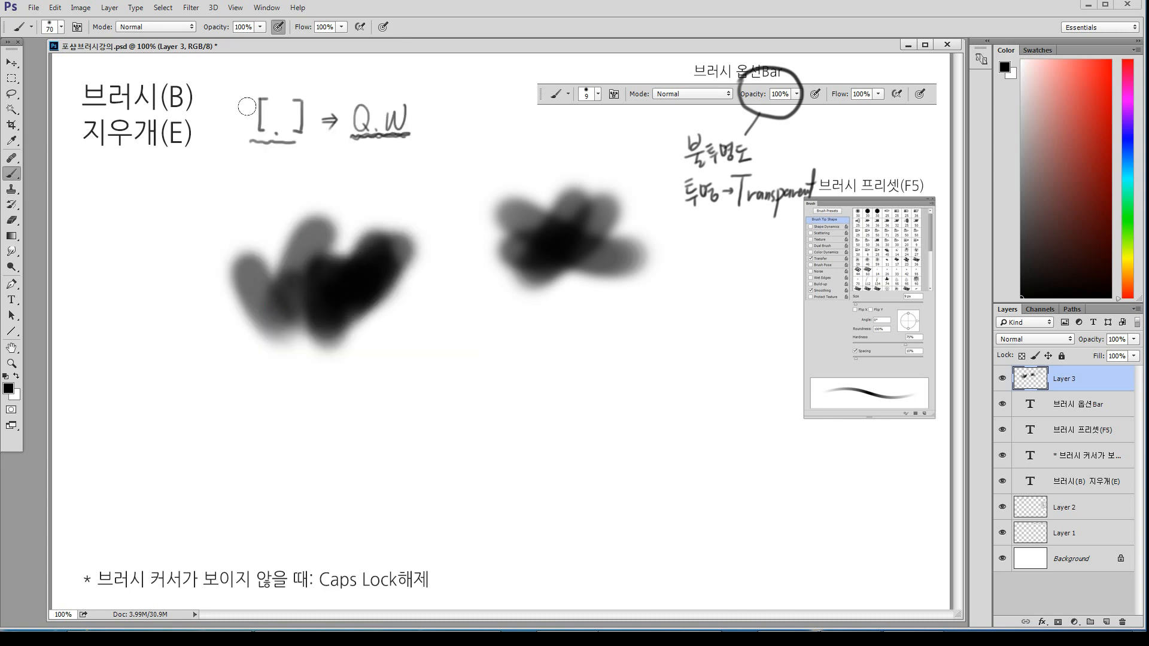
With the Brush settings shown, toggle pen pressure for opacity to compare its effect on Transfer, and leave it turned off
{"action": "left_click", "coordinate": [278, 27]}
{"action": "key", "text": "F5"}
{"action": "left_click", "coordinate": [383, 216]}
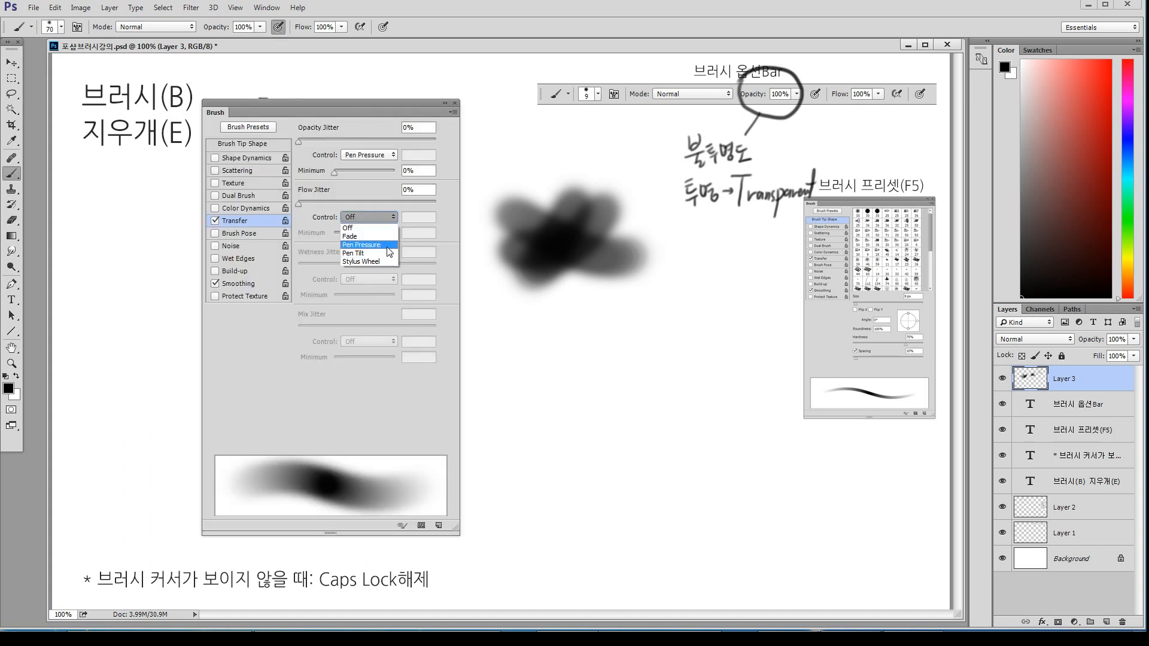
{"action": "left_click", "coordinate": [448, 107]}
{"action": "left_click", "coordinate": [278, 29]}
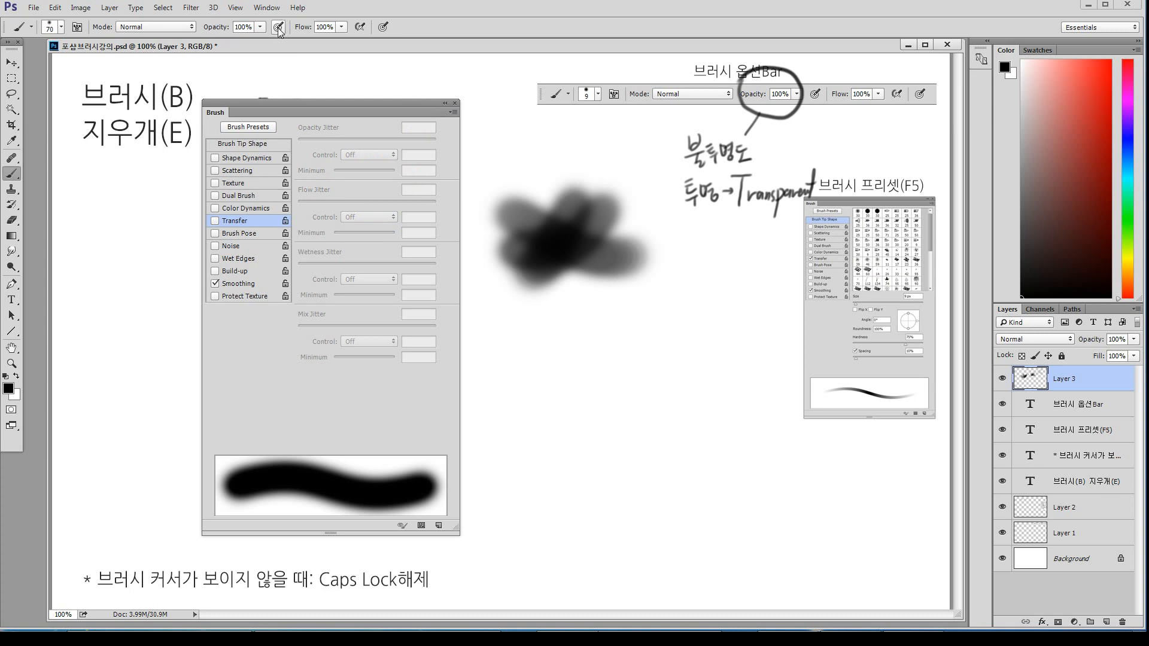
{"action": "left_click", "coordinate": [278, 28]}
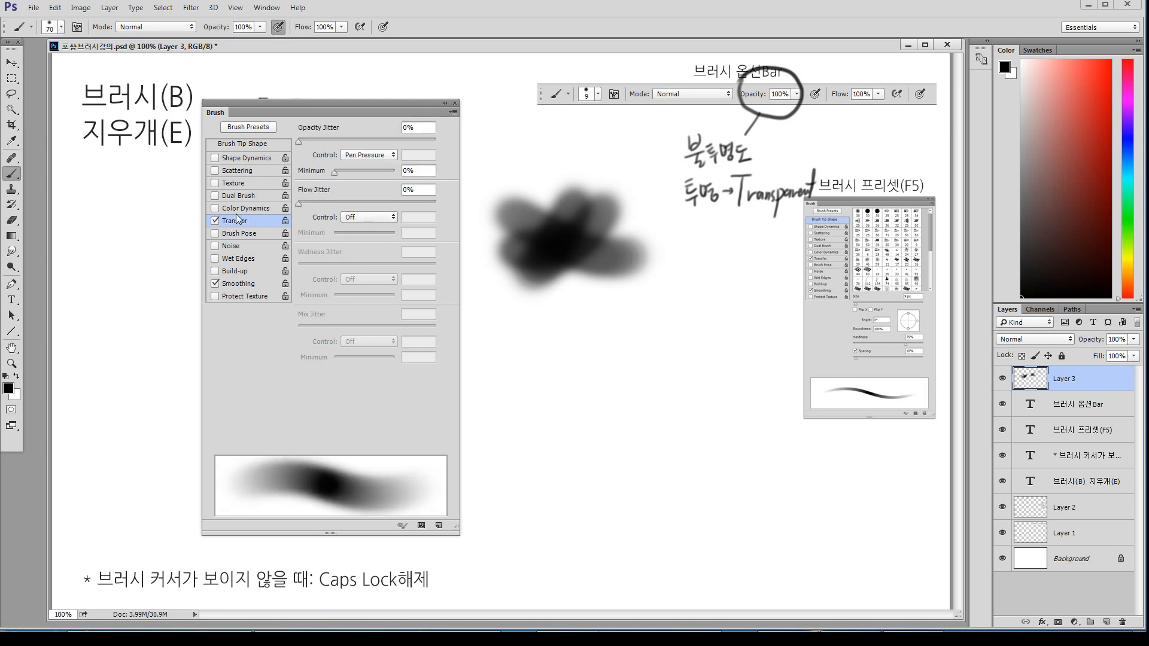
{"action": "left_click", "coordinate": [278, 28]}
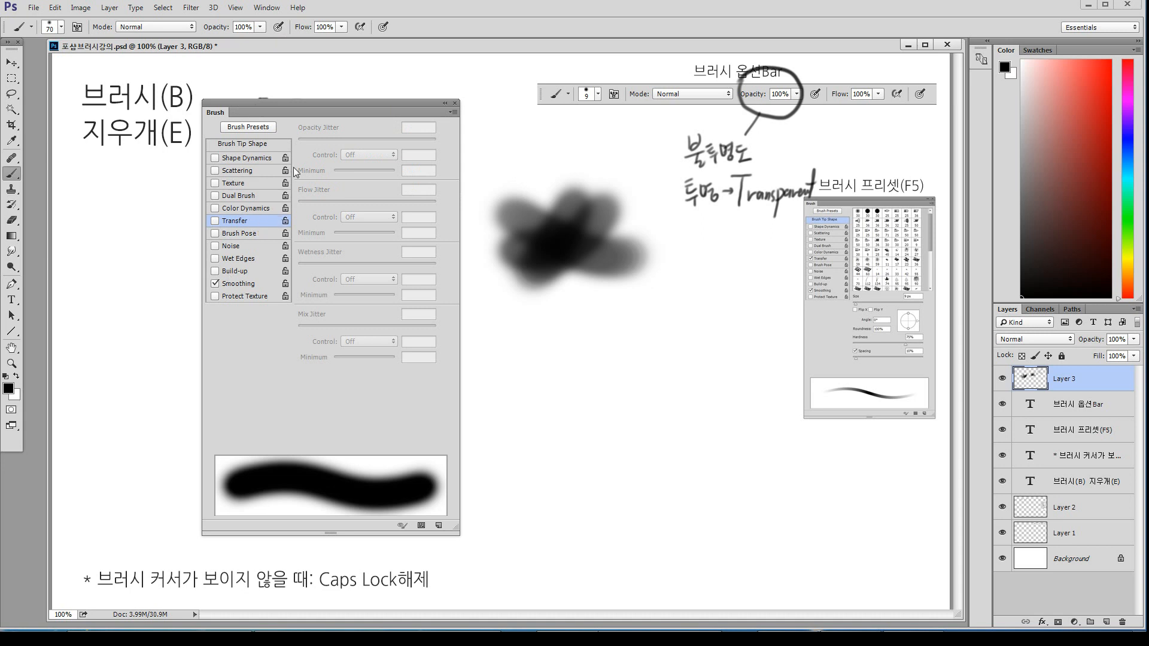
Enable Transfer with the opacity and flow jitter controls set to Pen Pressure, collapse the Brush settings, and extend the stroke cluster
{"action": "left_click", "coordinate": [215, 221]}
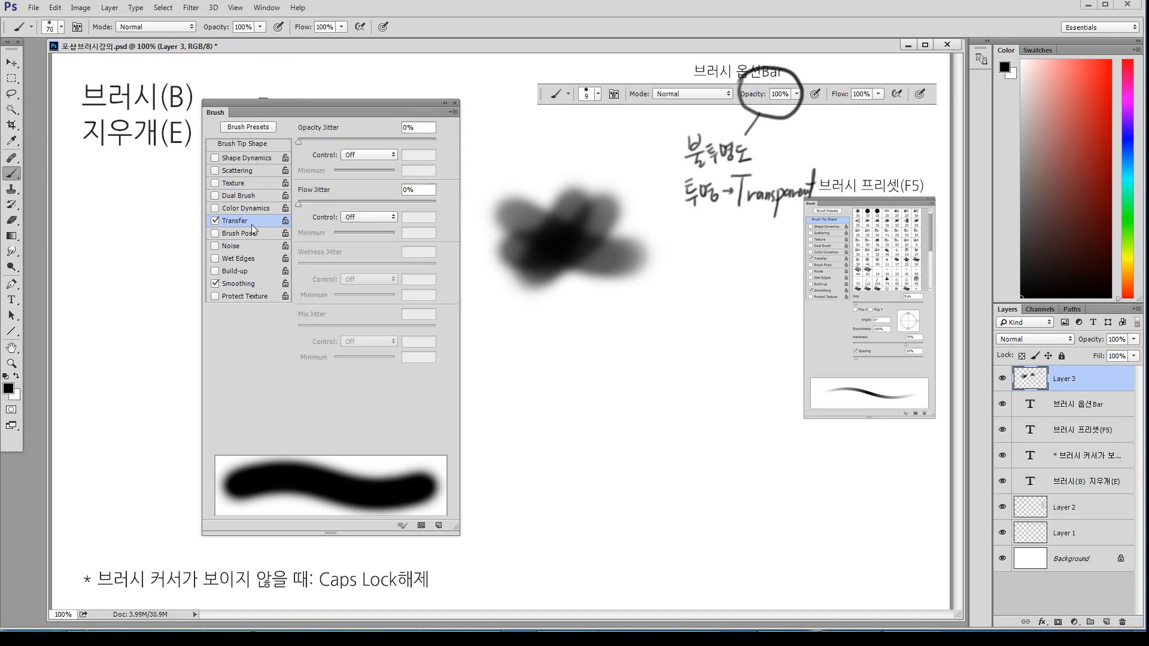
{"action": "left_click", "coordinate": [382, 155]}
{"action": "left_click", "coordinate": [365, 182]}
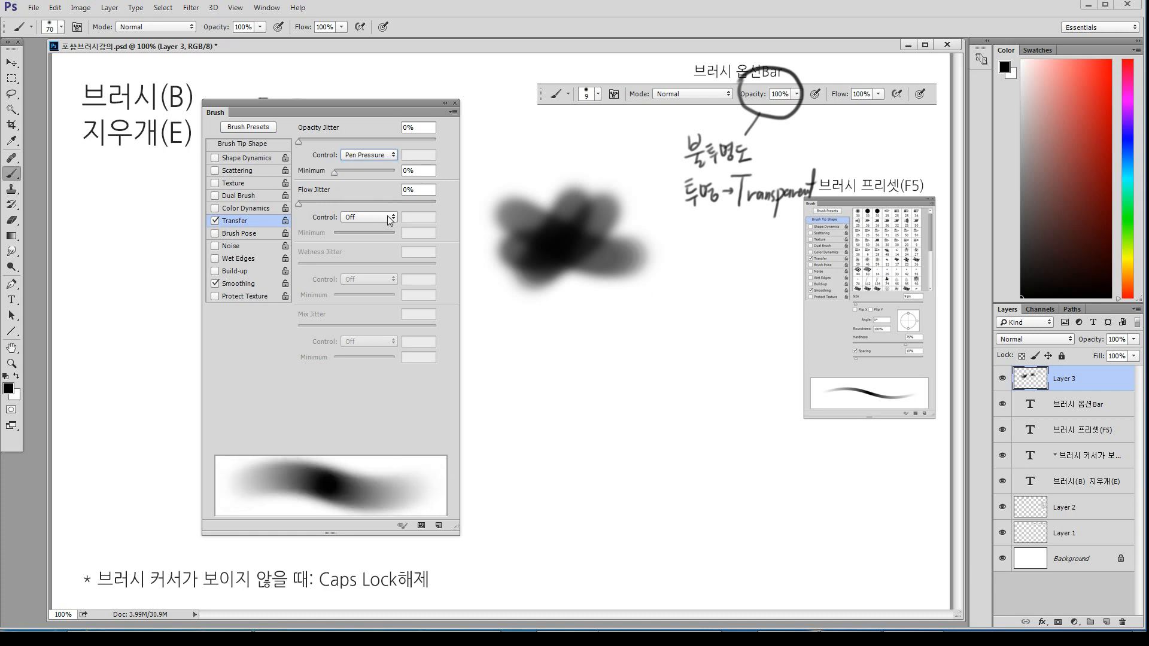
{"action": "left_click", "coordinate": [388, 217]}
{"action": "left_click", "coordinate": [362, 245]}
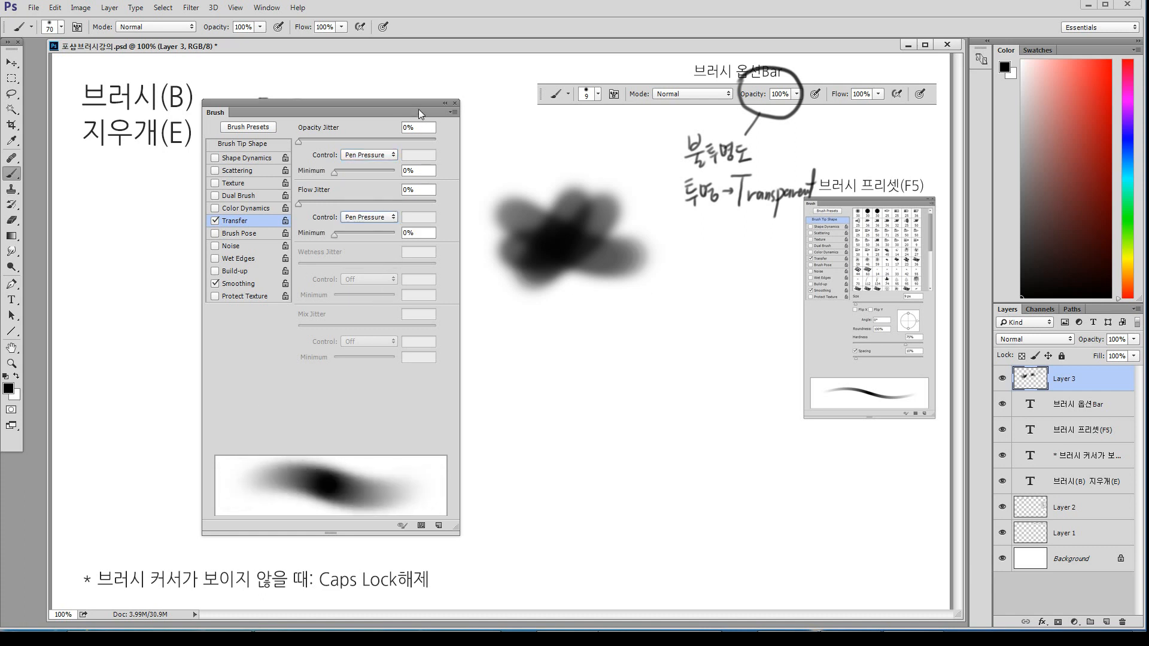
{"action": "left_click", "coordinate": [445, 103]}
{"action": "mouse_move", "coordinate": [458, 276]}
{"action": "left_mouse_down"}
{"action": "mouse_move", "coordinate": [538, 243]}
{"action": "mouse_move", "coordinate": [567, 262]}
{"action": "mouse_move", "coordinate": [481, 331]}
{"action": "mouse_move", "coordinate": [544, 301]}
{"action": "left_mouse_up"}
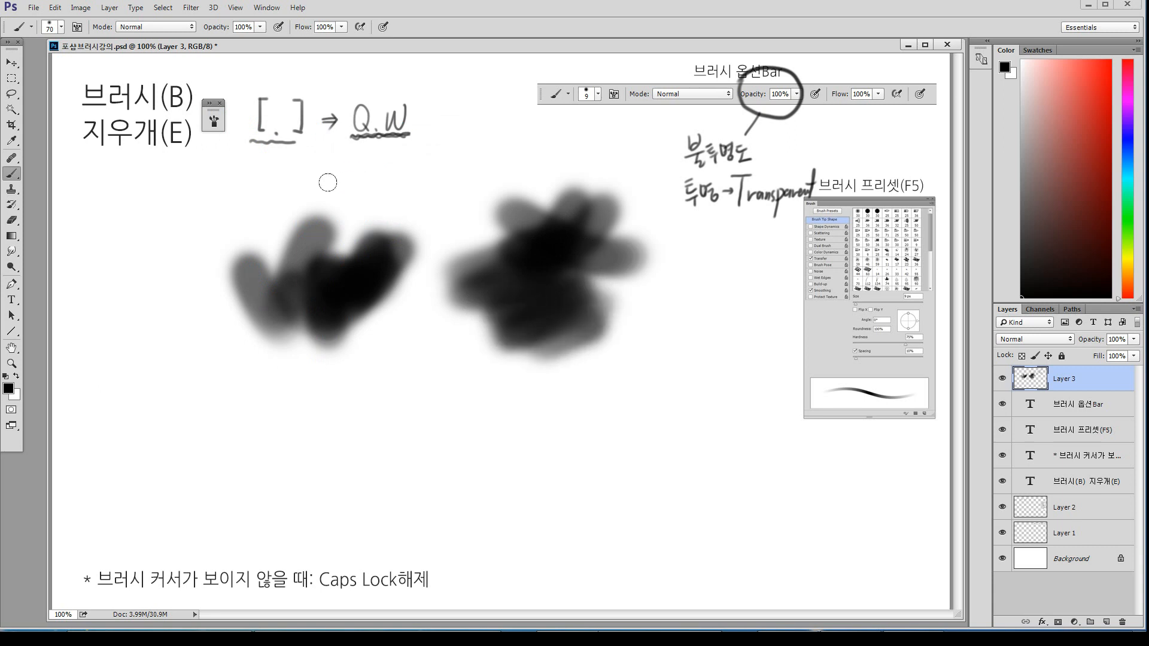
Select both groups of test strokes with rectangular marquees, delete them from Layer 3, and deselect
{"action": "key", "text": "m"}
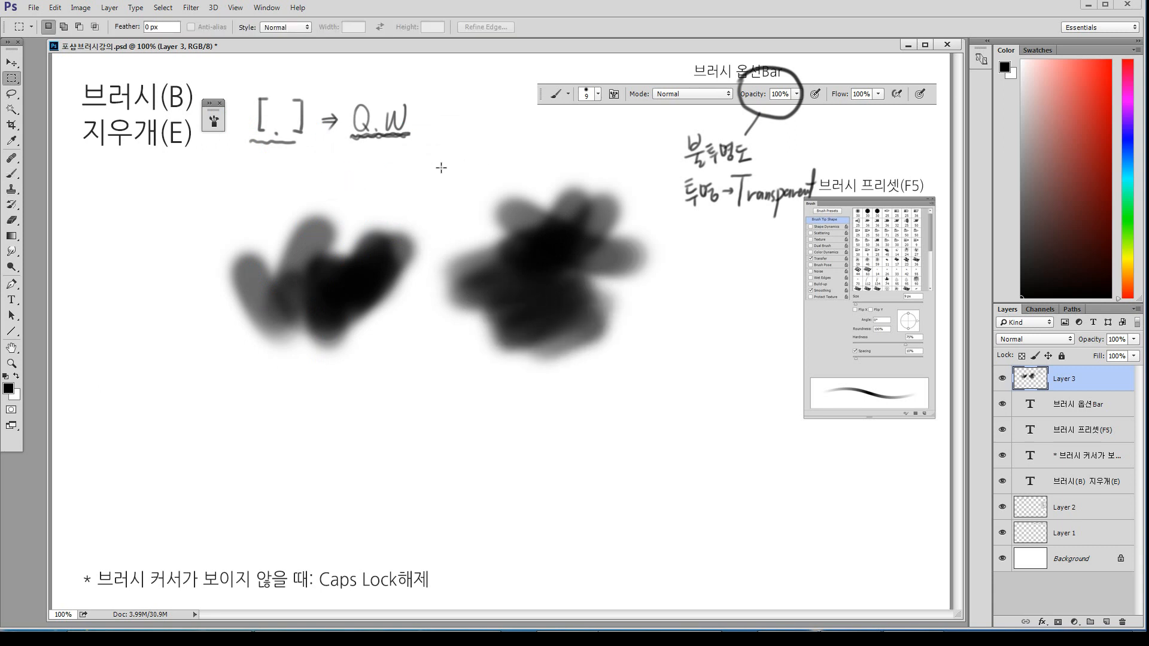
{"action": "left_click_drag", "start_coordinate": [438, 162], "coordinate": [648, 406]}
{"action": "key", "text": "Delete"}
{"action": "mouse_move", "coordinate": [426, 195]}
{"action": "left_mouse_down"}
{"action": "mouse_move", "coordinate": [313, 349]}
{"action": "mouse_move", "coordinate": [154, 395]}
{"action": "left_mouse_up"}
{"action": "key", "text": "Delete"}
{"action": "key", "text": "ctrl+d"}
Return to the Brush tool and reduce the brush size to 7 px
{"action": "key", "text": "b"}
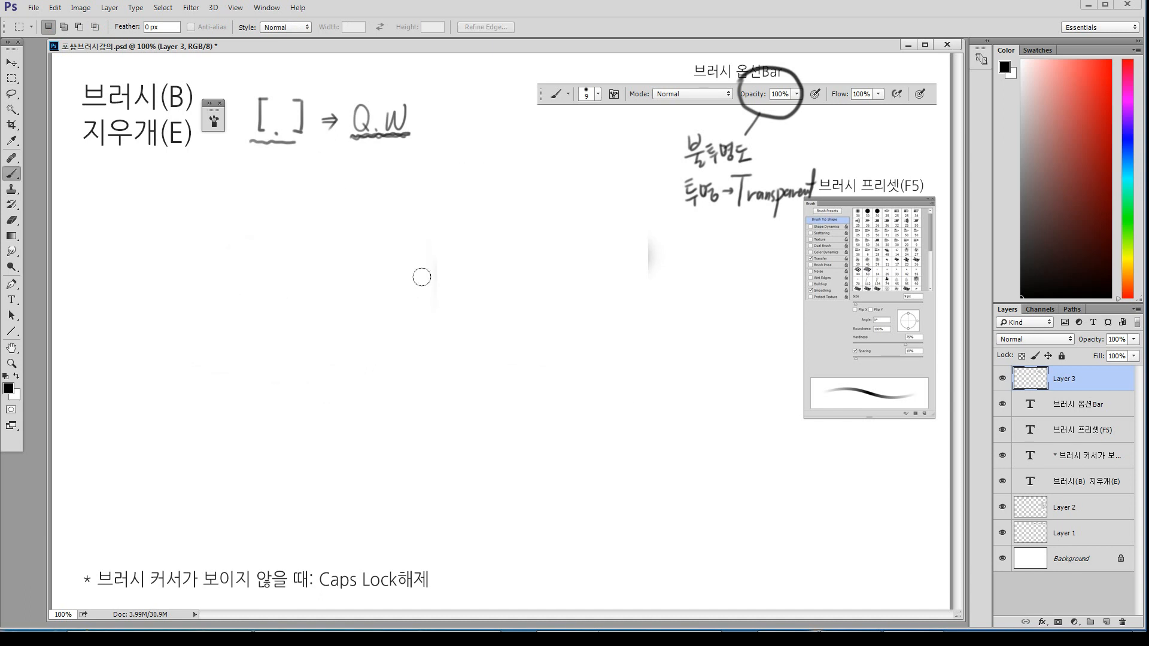
{"action": "key", "text": "bracketleft"}
{"action": "key", "text": "bracketleft"}
{"action": "key", "text": "bracketleft"}
{"action": "key", "text": "bracketleft"}
{"action": "key", "text": "bracketleft"}
{"action": "key", "text": "bracketleft"}
{"action": "key", "text": "bracketleft"}
{"action": "key", "text": "bracketleft"}
{"action": "key", "text": "bracketleft"}
{"action": "key", "text": "bracketleft"}
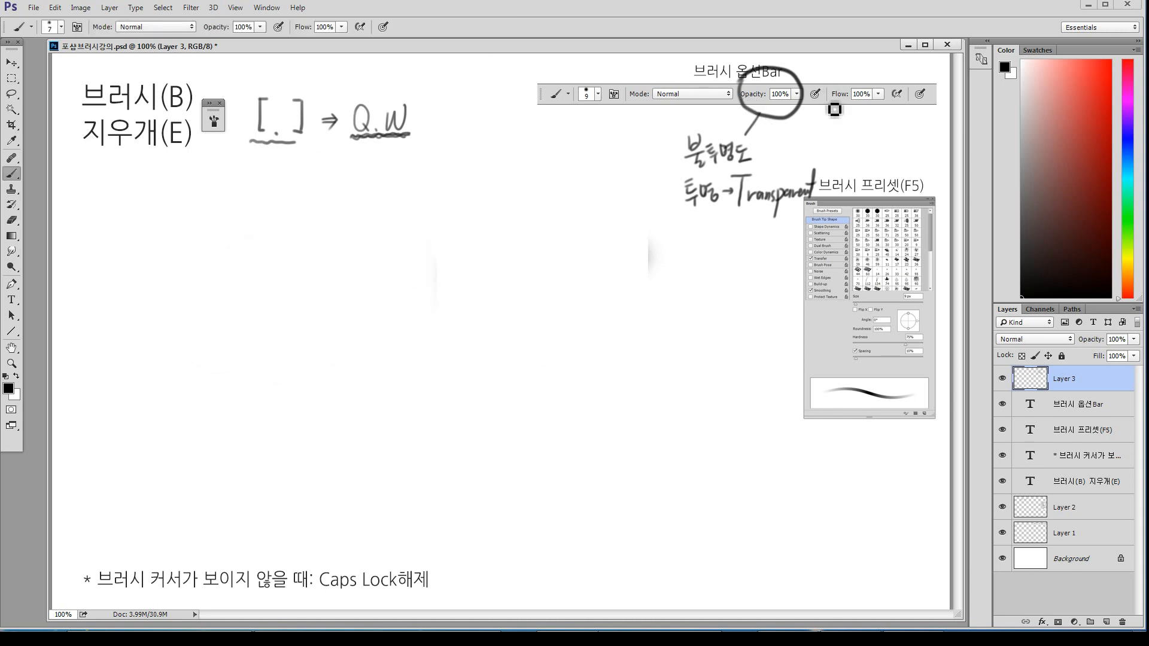
Circle the opacity pen-pressure icon in the options bar picture, annotate it 필압 and 영향 with a downward arrow, and reduce the brush to 5 px
{"action": "mouse_move", "coordinate": [818, 89]}
{"action": "left_mouse_down"}
{"action": "mouse_move", "coordinate": [824, 118]}
{"action": "mouse_move", "coordinate": [837, 107]}
{"action": "mouse_move", "coordinate": [829, 89]}
{"action": "mouse_move", "coordinate": [801, 94]}
{"action": "mouse_move", "coordinate": [825, 109]}
{"action": "mouse_move", "coordinate": [810, 134]}
{"action": "mouse_move", "coordinate": [832, 136]}
{"action": "mouse_move", "coordinate": [819, 77]}
{"action": "mouse_move", "coordinate": [833, 200]}
{"action": "mouse_move", "coordinate": [878, 166]}
{"action": "left_mouse_up"}
{"action": "key", "text": "bracketleft"}
{"action": "key", "text": "bracketright"}
{"action": "key", "text": "bracketright"}
{"action": "key", "text": "bracketleft"}
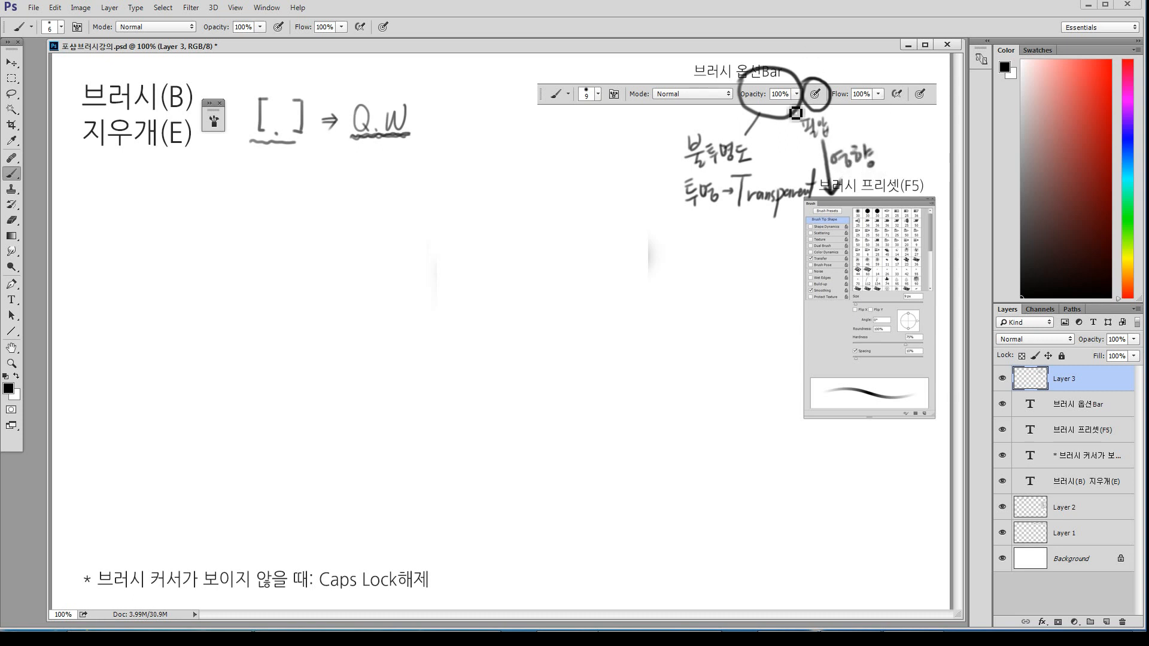
{"action": "key", "text": "bracketleft"}
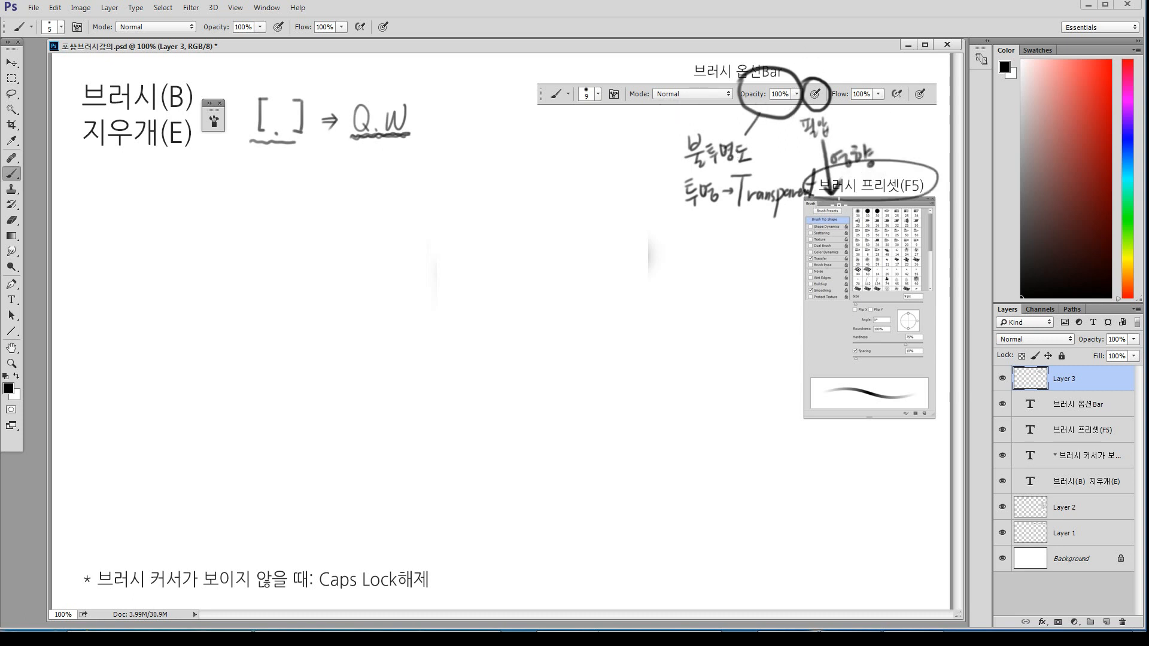
Circle the 브러시 옵션Bar and 브러시 프리셋(F5) headings, link them with a curved arrow, mark the former with an X and underline the latter
{"action": "mouse_move", "coordinate": [695, 76]}
{"action": "left_mouse_down"}
{"action": "mouse_move", "coordinate": [705, 55]}
{"action": "mouse_move", "coordinate": [663, 56]}
{"action": "left_mouse_up"}
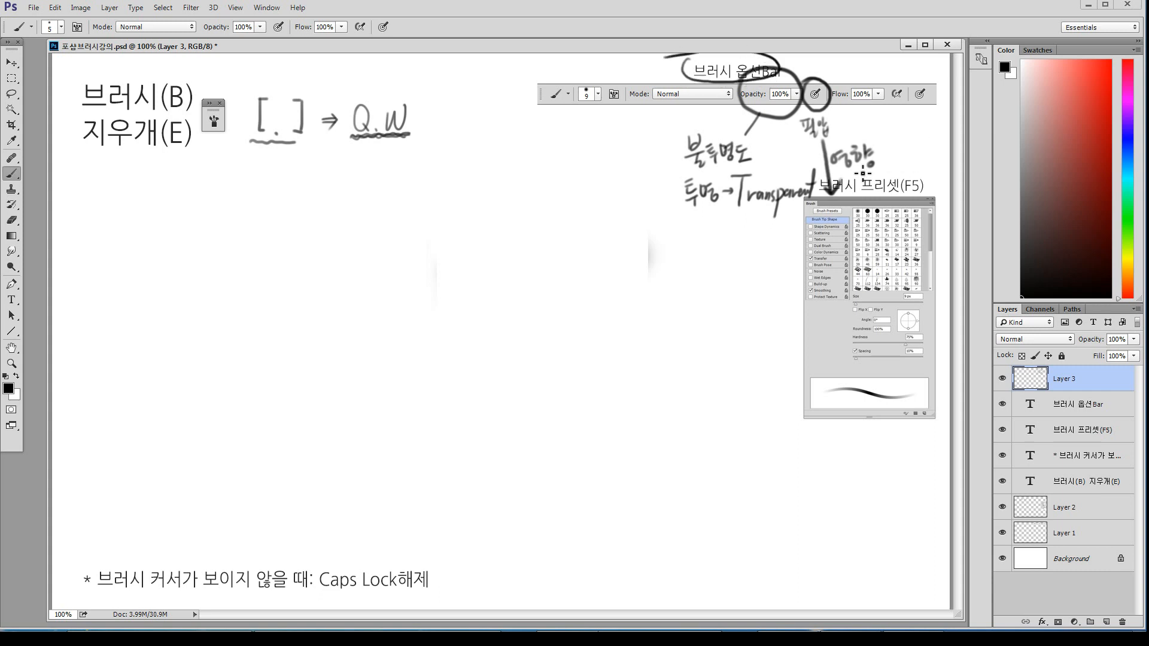
{"action": "mouse_move", "coordinate": [849, 165]}
{"action": "left_mouse_down"}
{"action": "mouse_move", "coordinate": [882, 209]}
{"action": "mouse_move", "coordinate": [882, 167]}
{"action": "mouse_move", "coordinate": [921, 159]}
{"action": "mouse_move", "coordinate": [865, 74]}
{"action": "mouse_move", "coordinate": [798, 65]}
{"action": "left_mouse_up"}
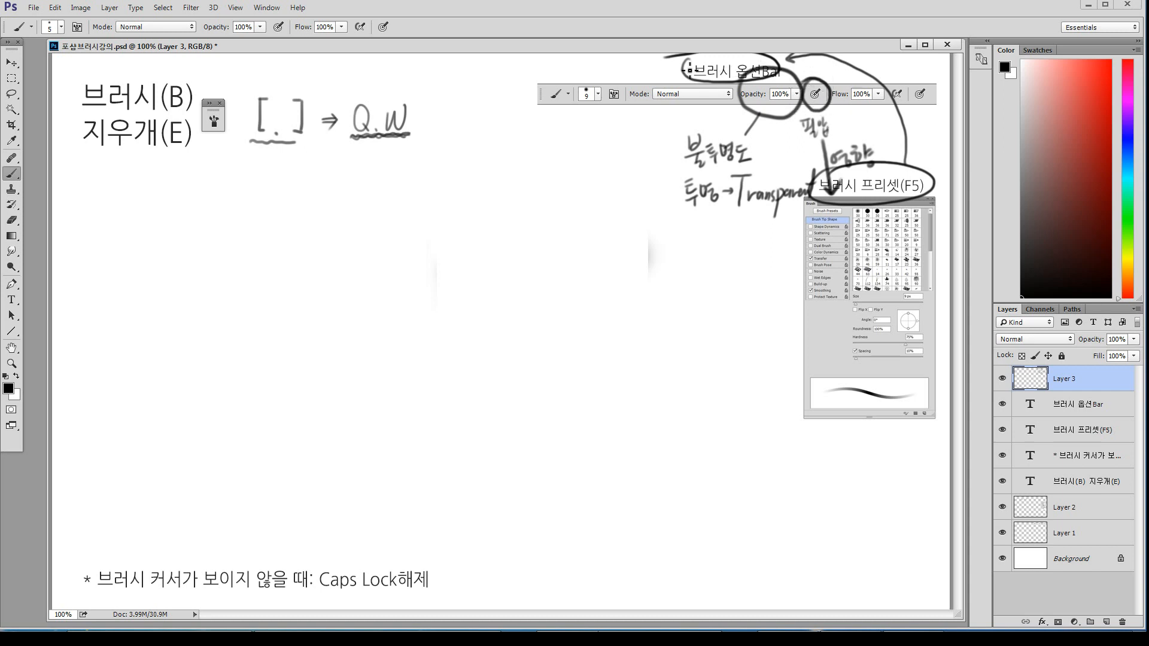
{"action": "mouse_move", "coordinate": [658, 61]}
{"action": "left_mouse_down"}
{"action": "mouse_move", "coordinate": [671, 75]}
{"action": "mouse_move", "coordinate": [658, 76]}
{"action": "left_mouse_up"}
{"action": "mouse_move", "coordinate": [838, 190]}
{"action": "left_mouse_down"}
{"action": "mouse_move", "coordinate": [929, 201]}
{"action": "mouse_move", "coordinate": [808, 203]}
{"action": "mouse_move", "coordinate": [883, 200]}
{"action": "left_mouse_up"}
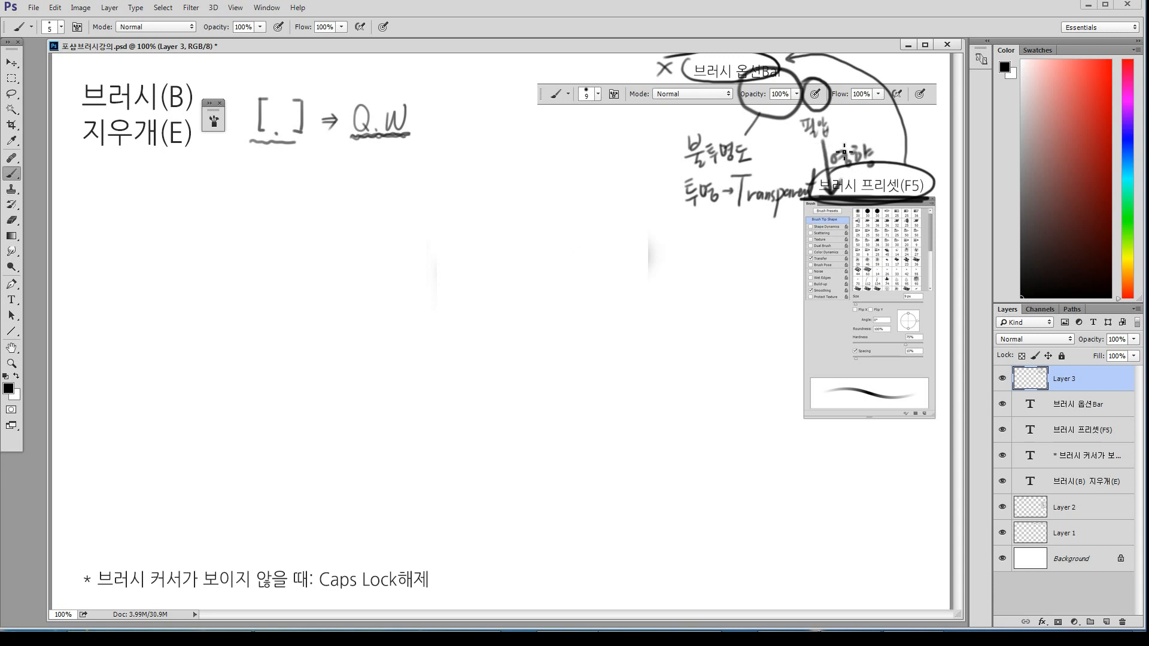
Erase the handwritten annotations around the options bar and brush preset pictures from Layer 3 with the Eraser tool
{"action": "key", "text": "e"}
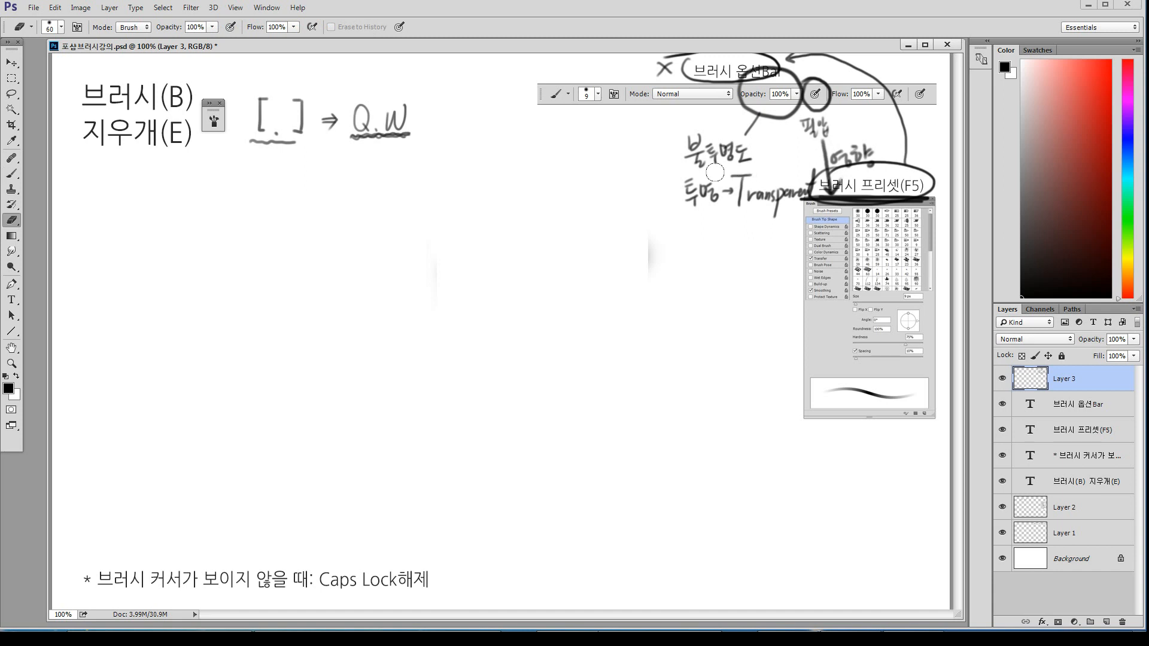
{"action": "mouse_move", "coordinate": [714, 173]}
{"action": "left_mouse_down"}
{"action": "mouse_move", "coordinate": [796, 191]}
{"action": "mouse_move", "coordinate": [700, 146]}
{"action": "mouse_move", "coordinate": [750, 191]}
{"action": "mouse_move", "coordinate": [850, 149]}
{"action": "mouse_move", "coordinate": [922, 191]}
{"action": "mouse_move", "coordinate": [847, 74]}
{"action": "mouse_move", "coordinate": [776, 53]}
{"action": "mouse_move", "coordinate": [797, 77]}
{"action": "left_mouse_up"}
{"action": "key", "text": "ctrl+z"}
{"action": "mouse_move", "coordinate": [886, 148]}
{"action": "left_mouse_down"}
{"action": "mouse_move", "coordinate": [679, 172]}
{"action": "mouse_move", "coordinate": [641, 154]}
{"action": "mouse_move", "coordinate": [799, 94]}
{"action": "mouse_move", "coordinate": [618, 118]}
{"action": "mouse_move", "coordinate": [610, 96]}
{"action": "mouse_move", "coordinate": [654, 73]}
{"action": "left_mouse_up"}
{"action": "mouse_move", "coordinate": [778, 134]}
{"action": "left_mouse_down"}
{"action": "mouse_move", "coordinate": [730, 151]}
{"action": "mouse_move", "coordinate": [738, 170]}
{"action": "mouse_move", "coordinate": [712, 197]}
{"action": "mouse_move", "coordinate": [813, 210]}
{"action": "mouse_move", "coordinate": [745, 230]}
{"action": "mouse_move", "coordinate": [657, 229]}
{"action": "mouse_move", "coordinate": [629, 196]}
{"action": "left_mouse_up"}
Move the options bar and brush preset pictures with their linked headings down and toward the middle of the canvas
{"action": "key", "text": "v"}
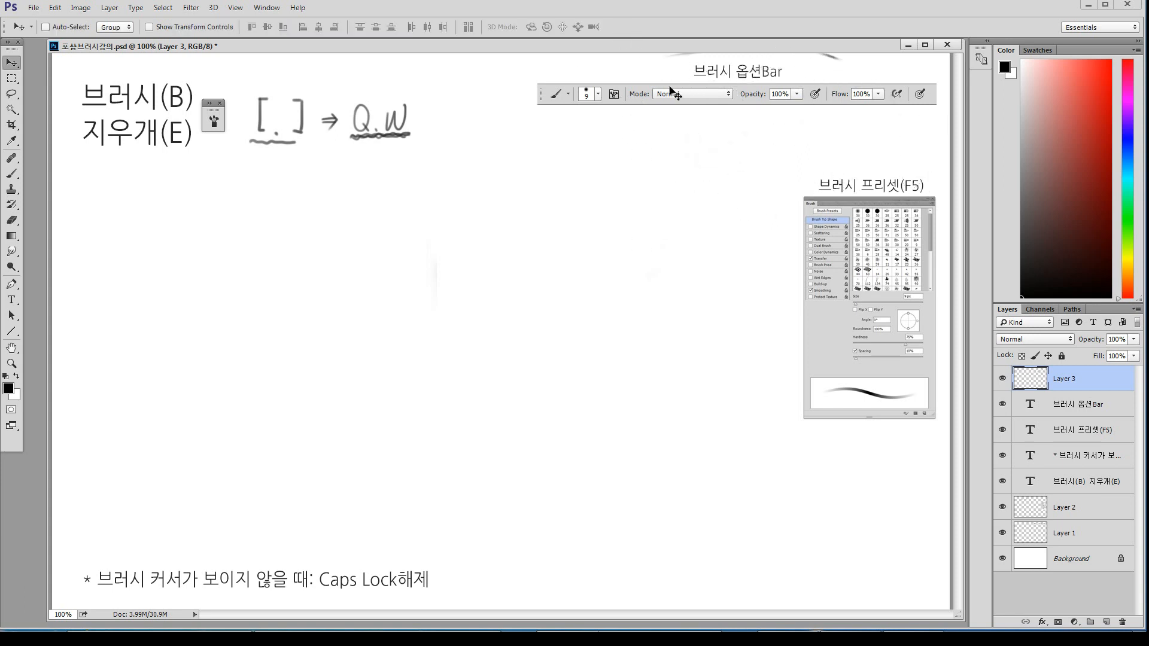
{"action": "left_click", "coordinate": [679, 102], "text": "ctrl"}
{"action": "left_click_drag", "start_coordinate": [711, 101], "coordinate": [615, 144]}
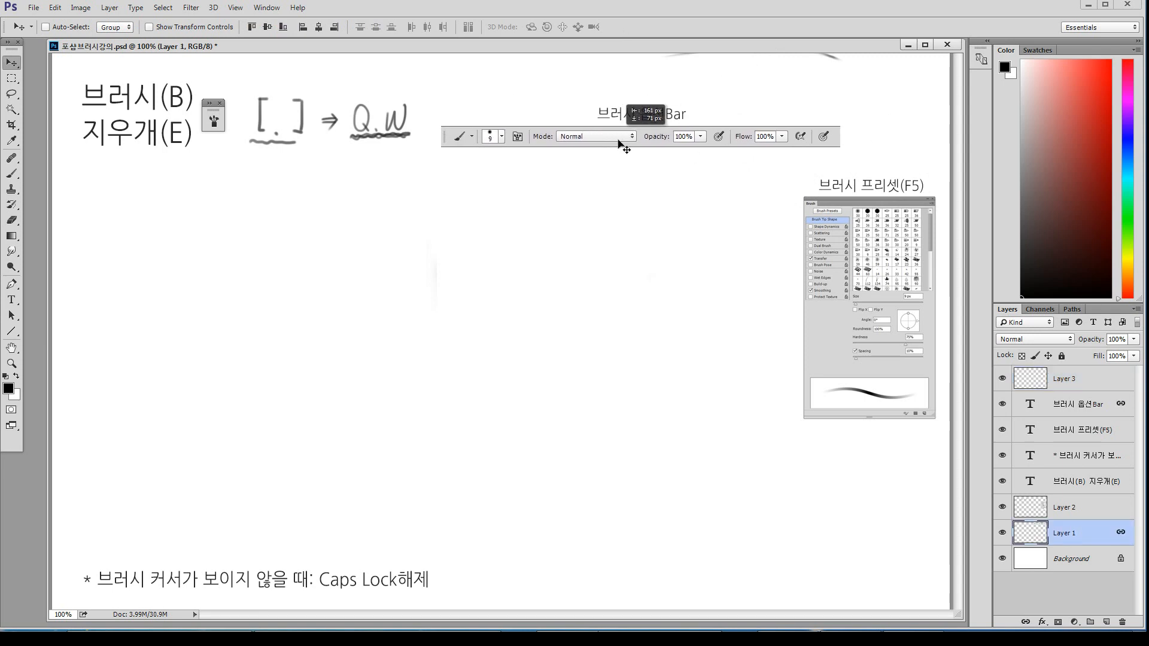
{"action": "left_click", "coordinate": [879, 275], "text": "ctrl"}
{"action": "mouse_move", "coordinate": [888, 267]}
{"action": "left_mouse_down"}
{"action": "mouse_move", "coordinate": [818, 325]}
{"action": "mouse_move", "coordinate": [808, 356]}
{"action": "mouse_move", "coordinate": [885, 277]}
{"action": "mouse_move", "coordinate": [797, 348]}
{"action": "left_mouse_up"}
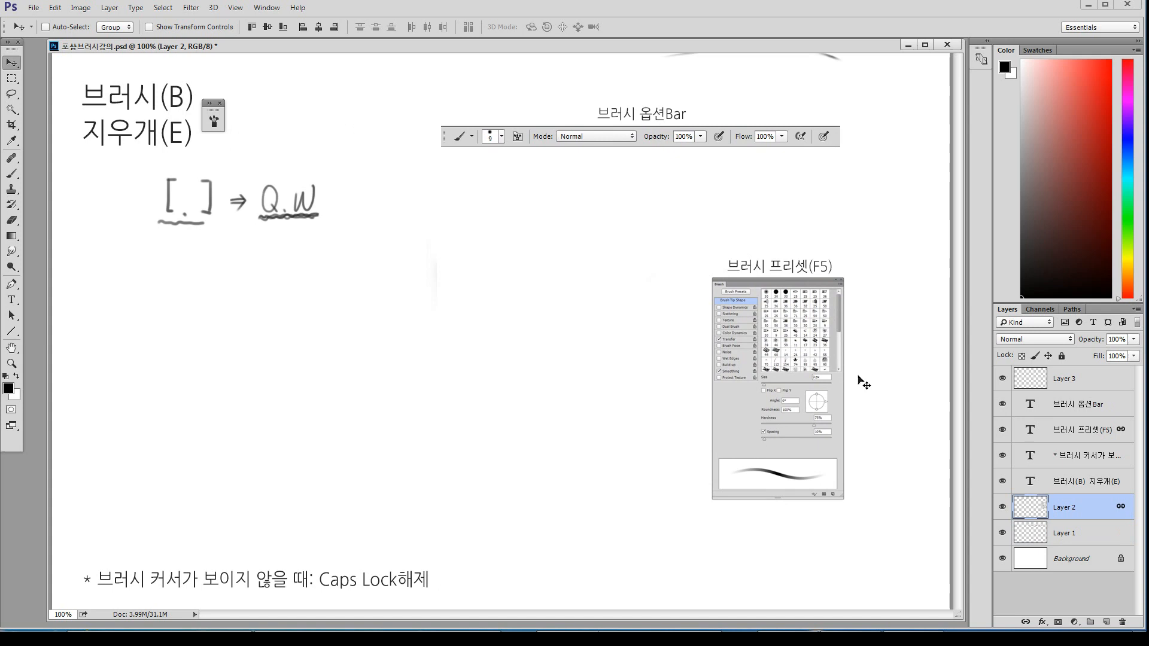
Select the handwritten bracket and Q.W note on Layer 2 with a rectangular marquee, delete it, and deselect
{"action": "left_click", "coordinate": [1001, 507]}
{"action": "left_click", "coordinate": [1001, 508]}
{"action": "key", "text": "m"}
{"action": "left_click_drag", "start_coordinate": [336, 151], "coordinate": [130, 265]}
{"action": "key", "text": "c"}
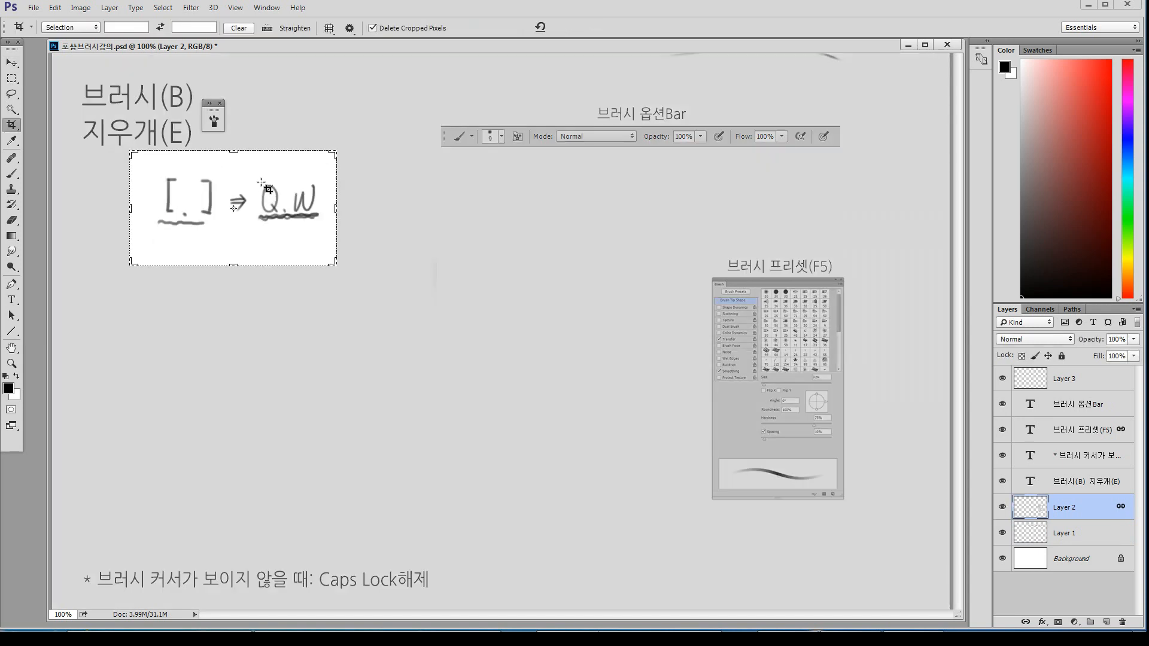
{"action": "key", "text": "Escape"}
{"action": "key", "text": "Delete"}
{"action": "key", "text": "ctrl+d"}
Brush on Layer 3 a brace under Opacity labelled 불투명도 and an underline below Flow labelled 잉크의양
{"action": "key", "text": "b"}
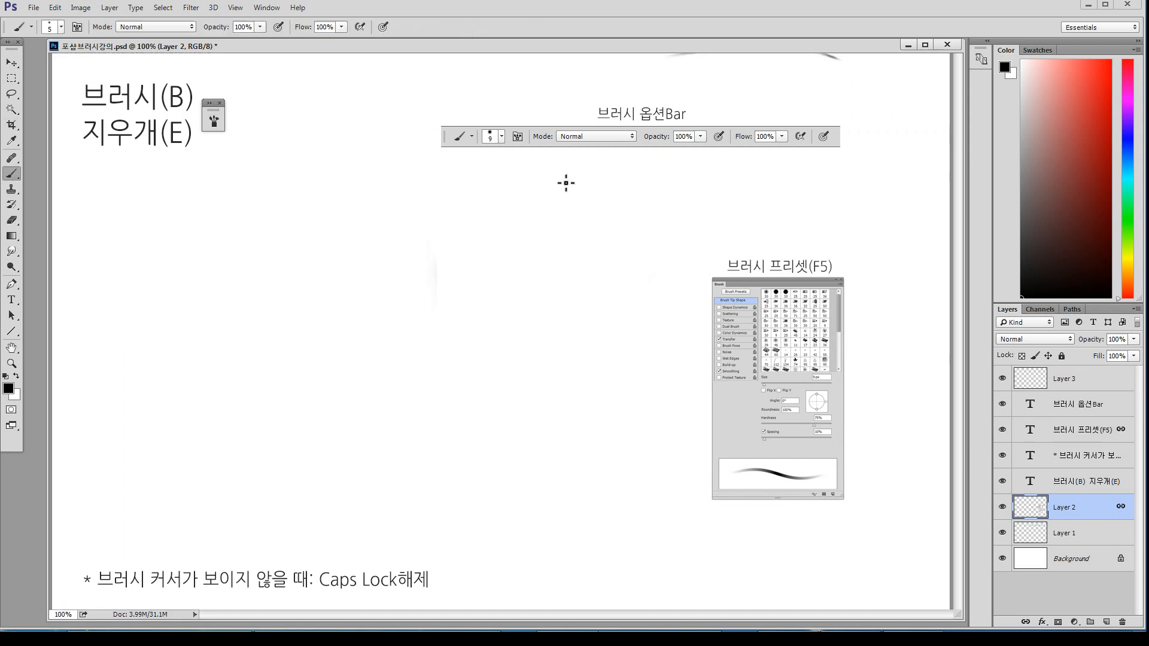
{"action": "left_click", "coordinate": [1074, 383]}
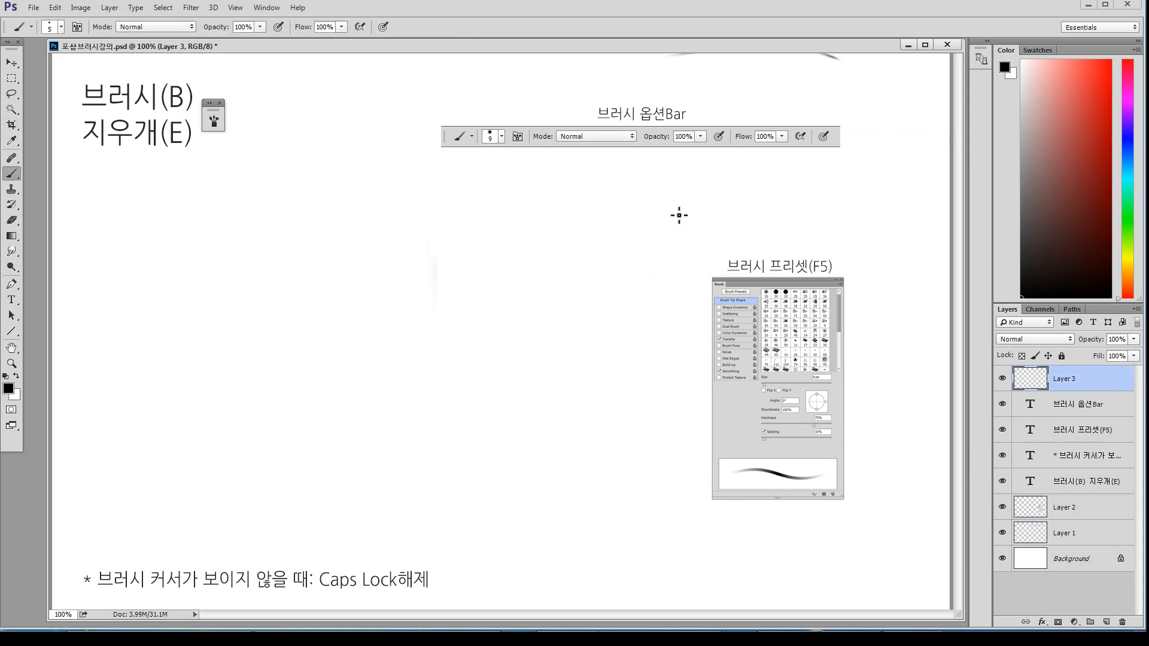
{"action": "mouse_move", "coordinate": [680, 215]}
{"action": "left_mouse_down"}
{"action": "mouse_move", "coordinate": [741, 216]}
{"action": "mouse_move", "coordinate": [837, 182]}
{"action": "left_mouse_up"}
{"action": "key", "text": "ctrl+z"}
{"action": "mouse_move", "coordinate": [644, 142]}
{"action": "left_mouse_down"}
{"action": "mouse_move", "coordinate": [663, 163]}
{"action": "mouse_move", "coordinate": [704, 144]}
{"action": "left_mouse_up"}
{"action": "left_click_drag", "start_coordinate": [640, 180], "coordinate": [698, 186]}
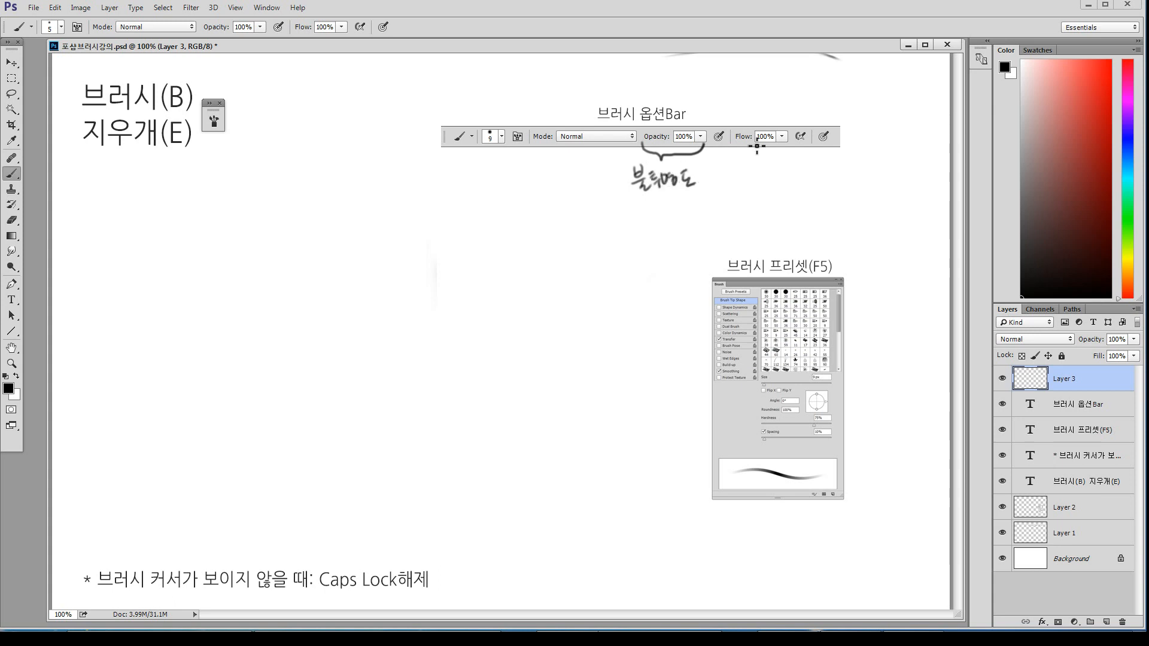
{"action": "mouse_move", "coordinate": [735, 144]}
{"action": "left_mouse_down"}
{"action": "mouse_move", "coordinate": [781, 151]}
{"action": "mouse_move", "coordinate": [740, 174]}
{"action": "mouse_move", "coordinate": [746, 189]}
{"action": "mouse_move", "coordinate": [778, 179]}
{"action": "left_mouse_up"}
{"action": "left_click_drag", "start_coordinate": [782, 172], "coordinate": [787, 173]}
Enlarge the brush to 50 px and paint a thick diagonal test stroke at 100% flow below the title
{"action": "key", "text": "bracketright"}
{"action": "key", "text": "bracketright"}
{"action": "key", "text": "bracketright"}
{"action": "key", "text": "bracketright"}
{"action": "key", "text": "bracketright"}
{"action": "key", "text": "bracketright"}
{"action": "key", "text": "bracketright"}
{"action": "key", "text": "bracketright"}
{"action": "key", "text": "bracketright"}
{"action": "key", "text": "bracketright"}
{"action": "key", "text": "bracketright"}
{"action": "key", "text": "bracketright"}
{"action": "key", "text": "bracketleft"}
{"action": "mouse_move", "coordinate": [362, 157]}
{"action": "left_mouse_down"}
{"action": "mouse_move", "coordinate": [226, 276]}
{"action": "mouse_move", "coordinate": [368, 164]}
{"action": "left_mouse_up"}
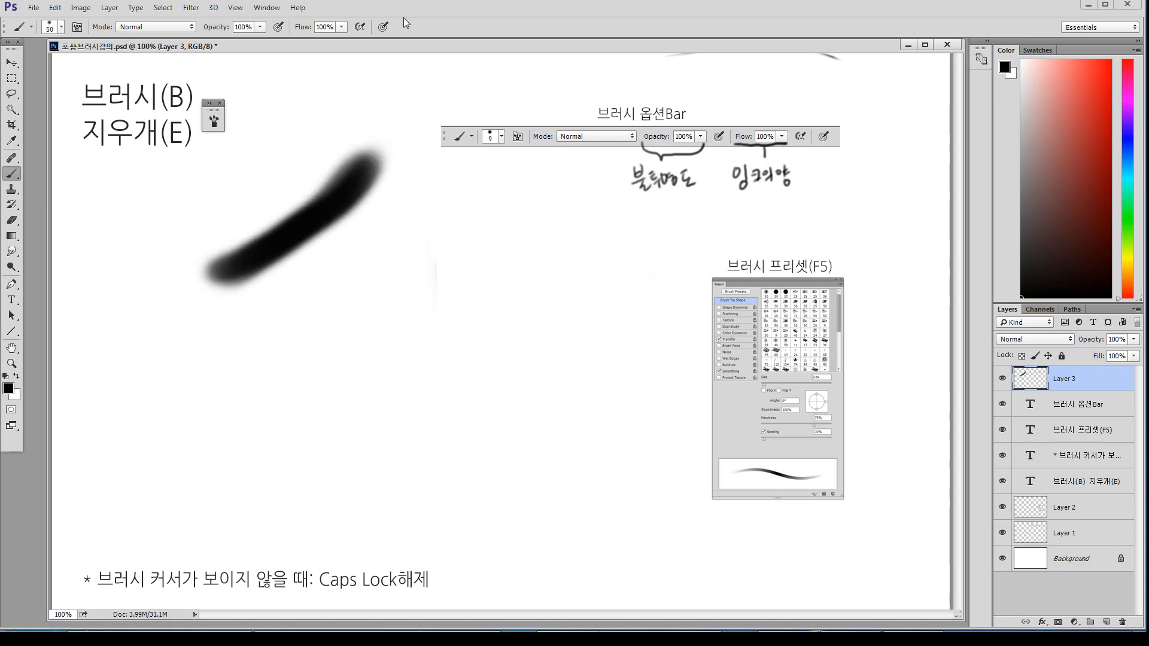
Lower the brush flow and paint two diagonal test strokes beside the first one
{"action": "left_click", "coordinate": [341, 27]}
{"action": "left_click_drag", "start_coordinate": [340, 41], "coordinate": [308, 42]}
{"action": "left_click_drag", "start_coordinate": [413, 178], "coordinate": [255, 314]}
{"action": "mouse_move", "coordinate": [422, 226]}
{"action": "left_mouse_down"}
{"action": "mouse_move", "coordinate": [266, 349]}
{"action": "mouse_move", "coordinate": [440, 237]}
{"action": "left_mouse_up"}
{"action": "key", "text": "ctrl+z"}
Paint a diagonal test stroke at 1% flow, and another at 30% flow for comparison
{"action": "left_click", "coordinate": [341, 27]}
{"action": "left_click_drag", "start_coordinate": [340, 42], "coordinate": [317, 42]}
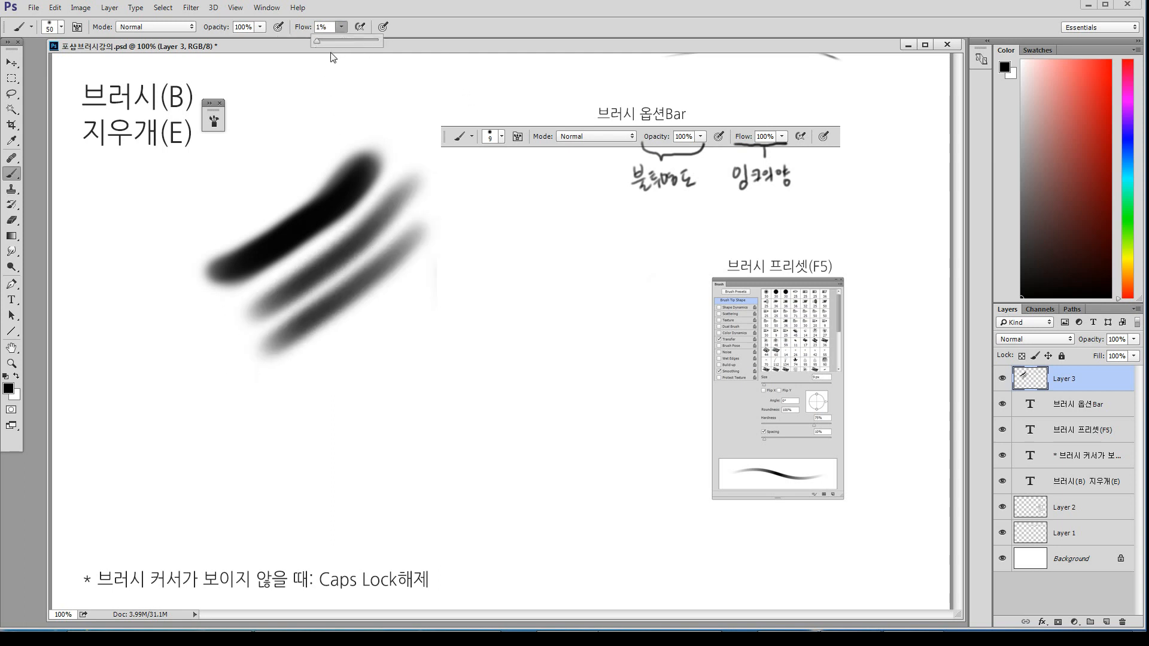
{"action": "left_click_drag", "start_coordinate": [475, 197], "coordinate": [225, 419]}
{"action": "left_click", "coordinate": [341, 27]}
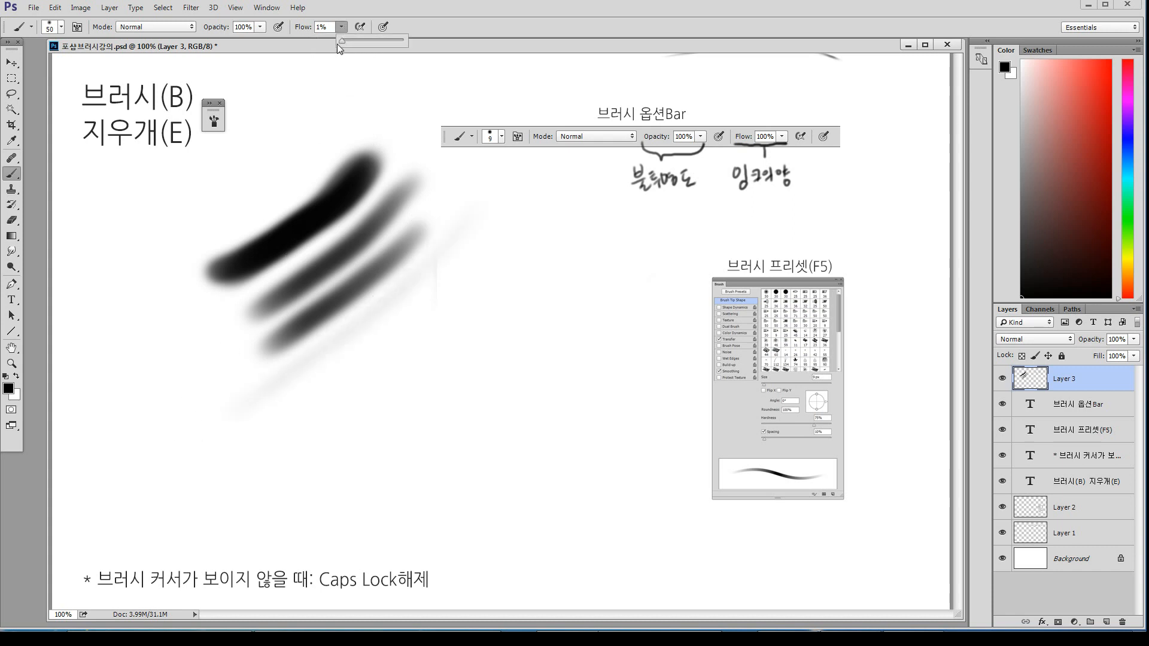
{"action": "left_click_drag", "start_coordinate": [473, 223], "coordinate": [183, 432]}
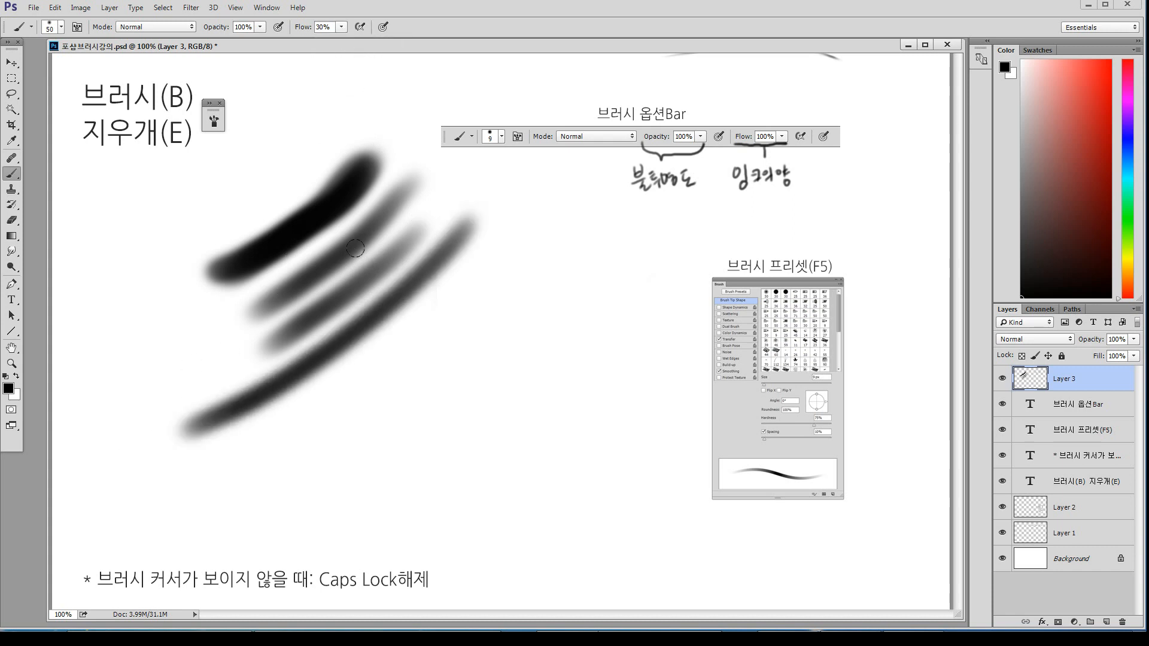
Erase the flow test strokes from Layer 3 and restore the brush flow to 100%
{"action": "key", "text": "ctrl+z"}
{"action": "key", "text": "e"}
{"action": "mouse_move", "coordinate": [313, 151]}
{"action": "left_mouse_down"}
{"action": "mouse_move", "coordinate": [348, 127]}
{"action": "mouse_move", "coordinate": [354, 152]}
{"action": "mouse_move", "coordinate": [247, 302]}
{"action": "mouse_move", "coordinate": [257, 331]}
{"action": "mouse_move", "coordinate": [226, 379]}
{"action": "mouse_move", "coordinate": [258, 304]}
{"action": "mouse_move", "coordinate": [268, 204]}
{"action": "left_mouse_up"}
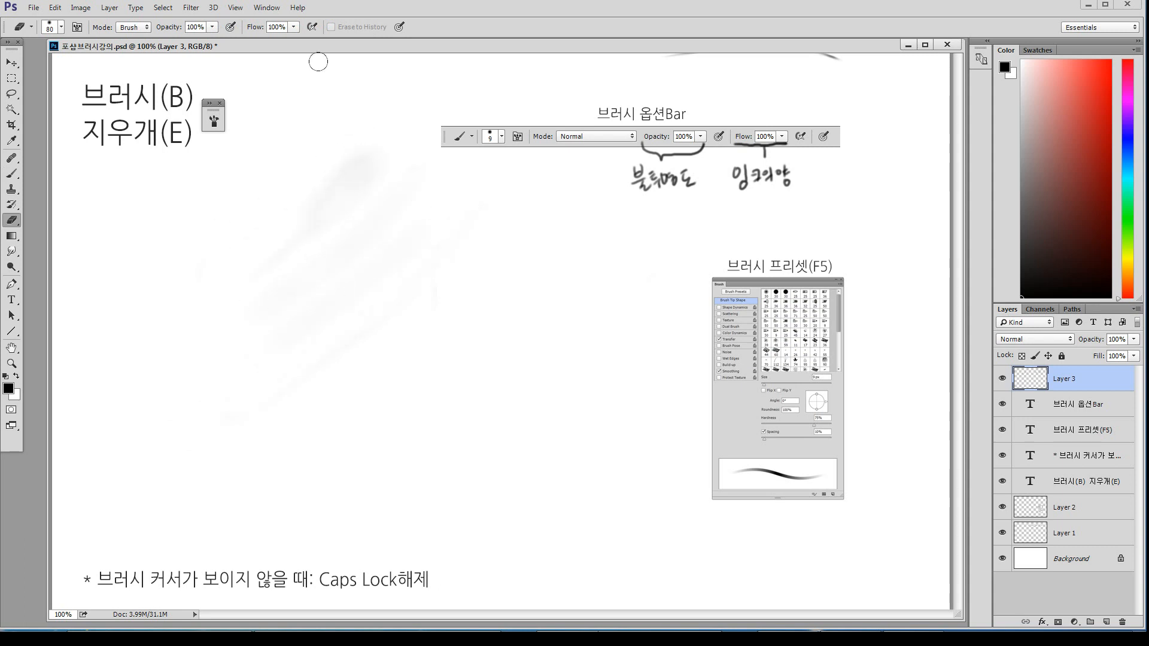
{"action": "key", "text": "b"}
{"action": "left_click_drag", "start_coordinate": [342, 45], "coordinate": [387, 42]}
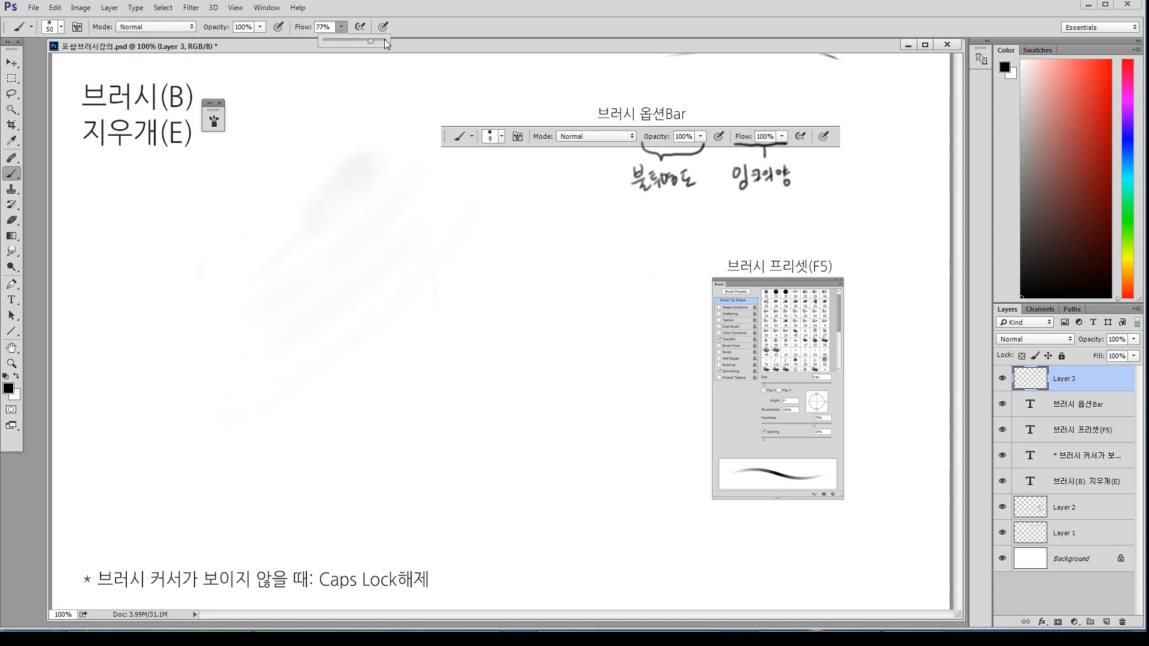
{"action": "left_click", "coordinate": [434, 10]}
Reduce the brush to 5 px, circle the airbrush icon in the options bar picture, and draw an arrow from it to 잉크의양
{"action": "key", "text": "bracketleft"}
{"action": "key", "text": "bracketleft"}
{"action": "key", "text": "bracketleft"}
{"action": "key", "text": "bracketleft"}
{"action": "key", "text": "bracketleft"}
{"action": "key", "text": "bracketleft"}
{"action": "key", "text": "bracketleft"}
{"action": "mouse_move", "coordinate": [802, 121]}
{"action": "left_mouse_down"}
{"action": "mouse_move", "coordinate": [804, 153]}
{"action": "mouse_move", "coordinate": [799, 124]}
{"action": "left_mouse_up"}
{"action": "key", "text": "ctrl+z"}
{"action": "key", "text": "bracketleft"}
{"action": "key", "text": "bracketleft"}
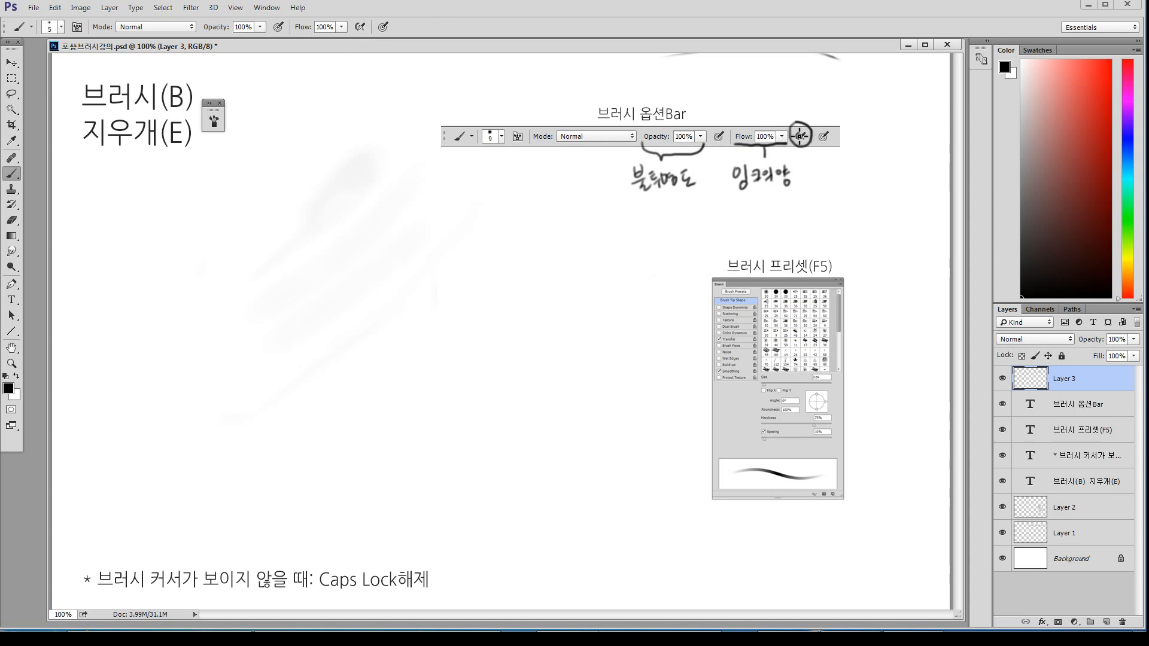
{"action": "left_click_drag", "start_coordinate": [800, 173], "coordinate": [793, 169]}
{"action": "left_click_drag", "start_coordinate": [795, 164], "coordinate": [800, 171]}
Enlarge the brush to 60 px and dab two rows of two soft spots with the airbrush mode off
{"action": "key", "text": "bracketright"}
{"action": "key", "text": "bracketright"}
{"action": "key", "text": "bracketright"}
{"action": "key", "text": "bracketright"}
{"action": "key", "text": "bracketright"}
{"action": "key", "text": "bracketright"}
{"action": "key", "text": "bracketright"}
{"action": "key", "text": "bracketright"}
{"action": "key", "text": "bracketright"}
{"action": "key", "text": "bracketleft"}
{"action": "key", "text": "bracketleft"}
{"action": "key", "text": "bracketleft"}
{"action": "left_click", "coordinate": [327, 112]}
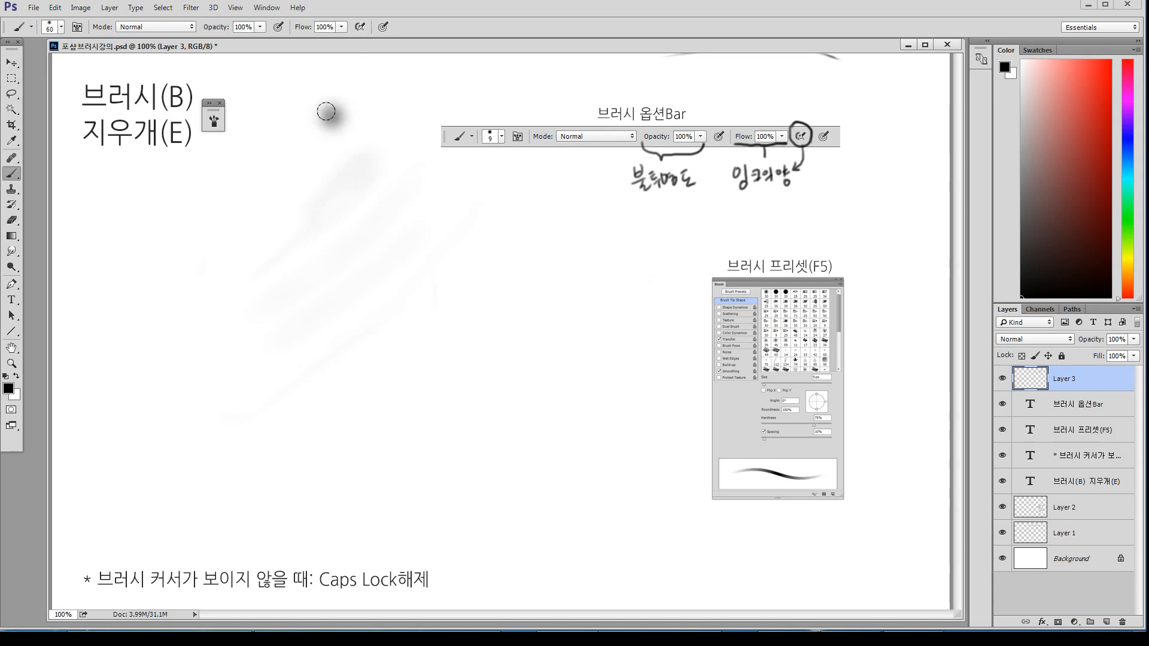
{"action": "left_click", "coordinate": [369, 114]}
{"action": "key", "text": "ctrl+z"}
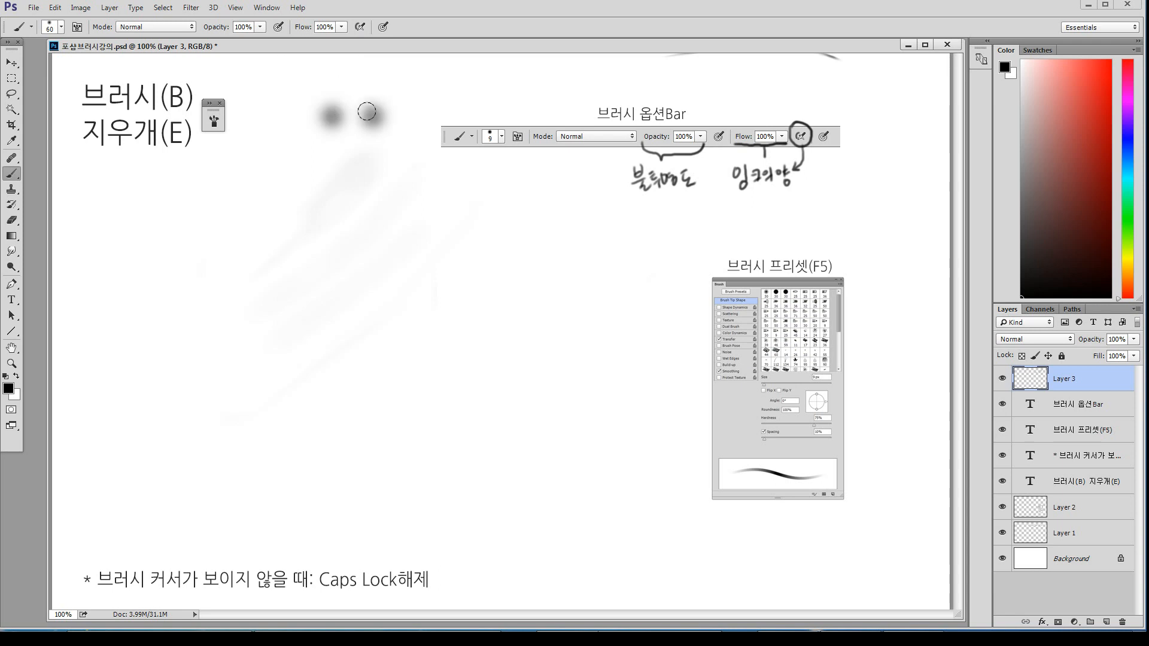
{"action": "left_click", "coordinate": [334, 148]}
{"action": "left_click", "coordinate": [372, 153]}
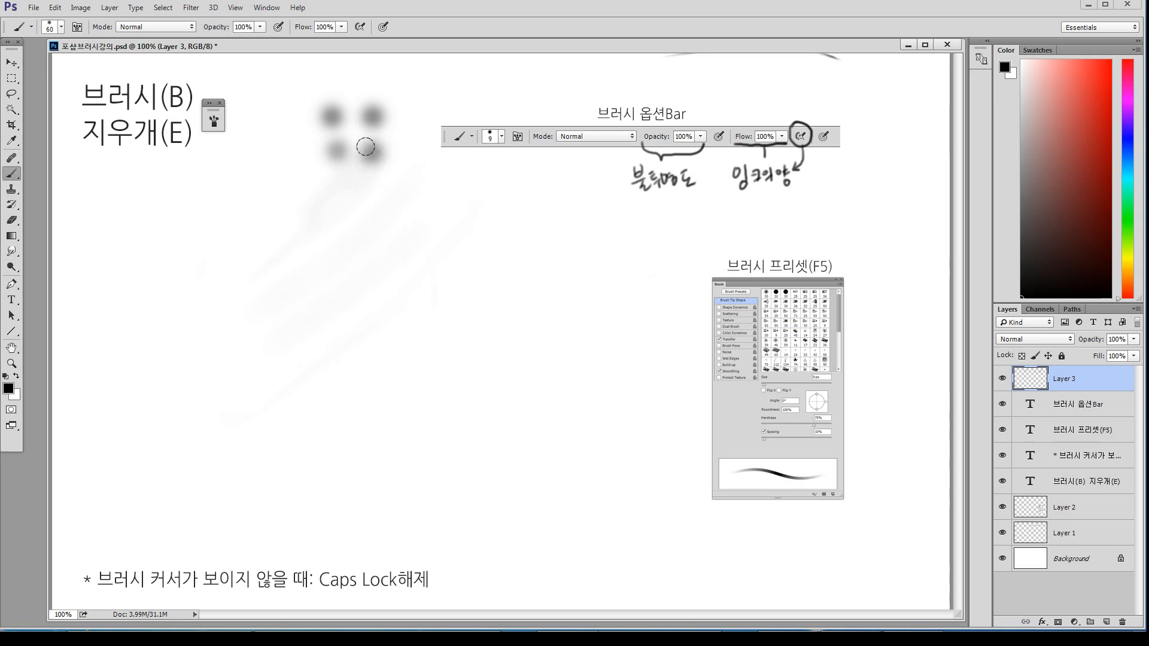
{"action": "left_click", "coordinate": [367, 148]}
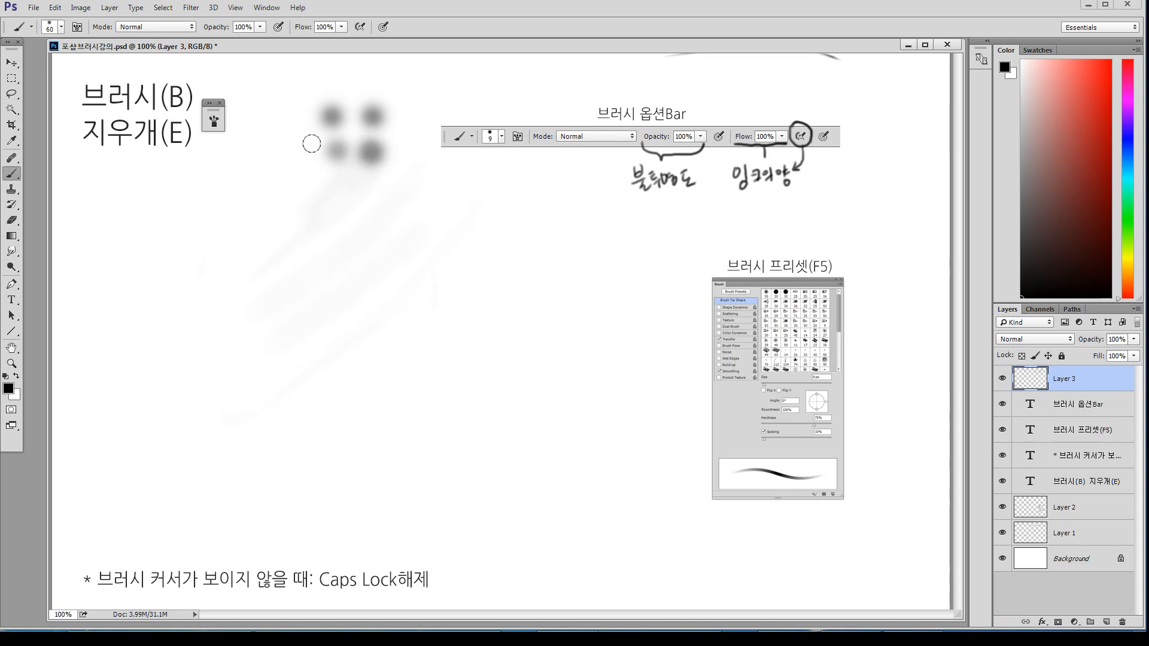
Turn on airbrush-style build-up and paint three rows of two dense spots below the soft ones
{"action": "left_click", "coordinate": [361, 27]}
{"action": "left_click_drag", "start_coordinate": [330, 194], "coordinate": [385, 199]}
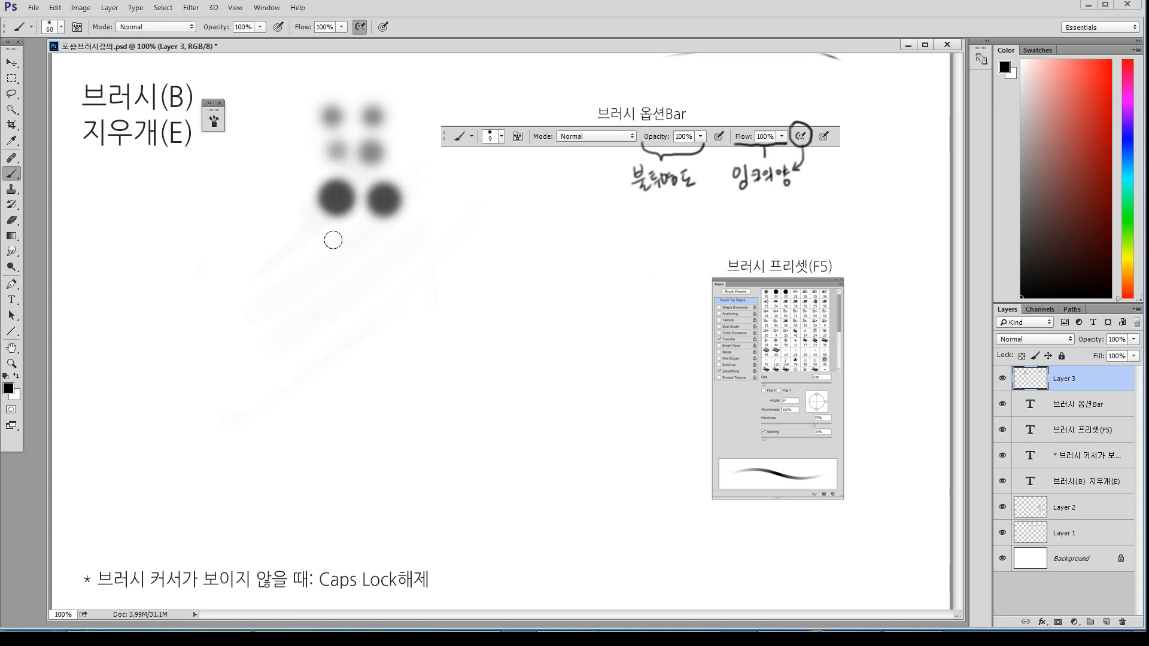
{"action": "left_click_drag", "start_coordinate": [333, 240], "coordinate": [382, 247]}
{"action": "left_click_drag", "start_coordinate": [336, 299], "coordinate": [336, 300]}
{"action": "left_click_drag", "start_coordinate": [376, 297], "coordinate": [378, 299]}
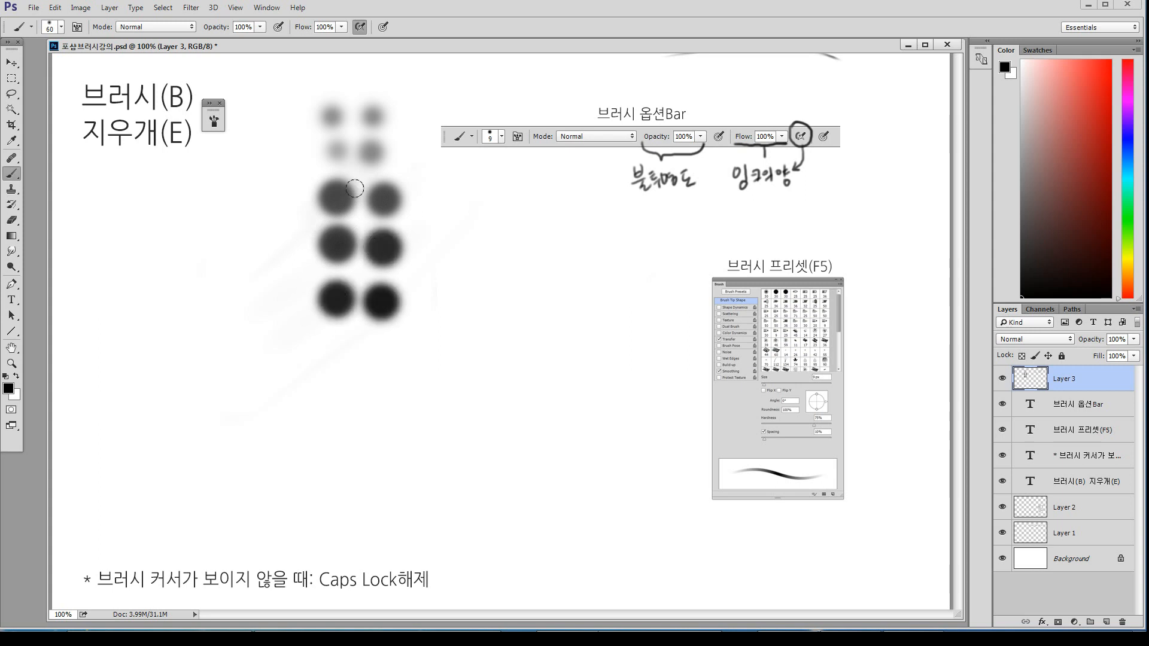
Turn off airbrush-style build-up and dab five more soft spots beside the existing rows for comparison
{"action": "left_click", "coordinate": [360, 27]}
{"action": "left_click_drag", "start_coordinate": [280, 131], "coordinate": [272, 124]}
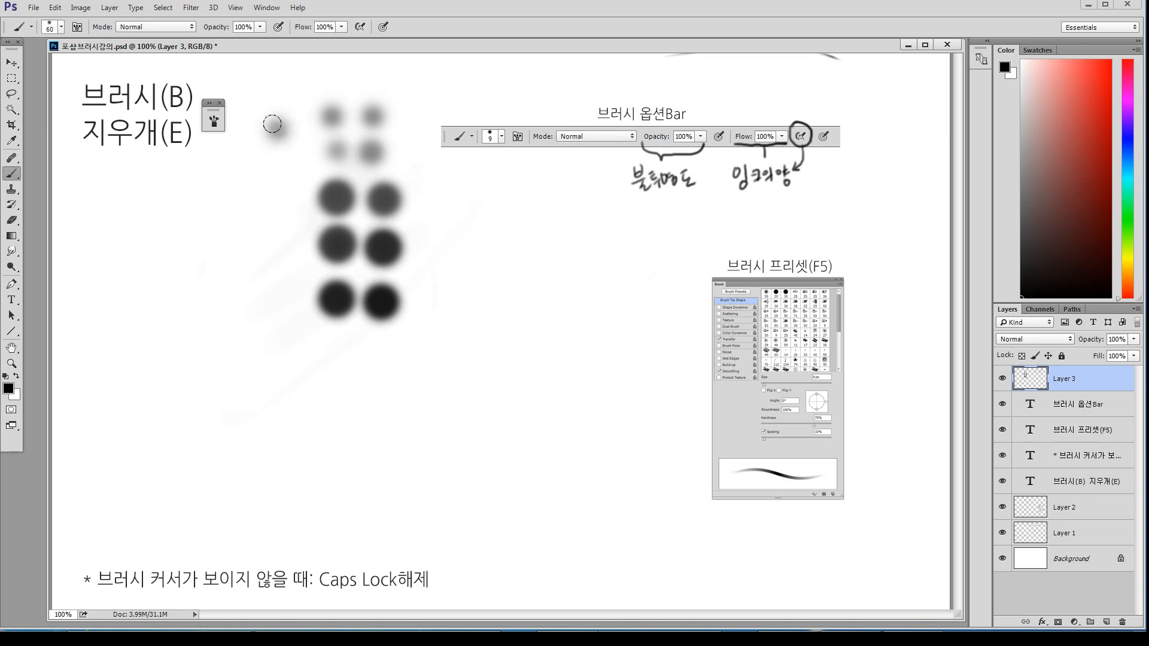
{"action": "left_click", "coordinate": [290, 162]}
{"action": "left_click", "coordinate": [239, 165]}
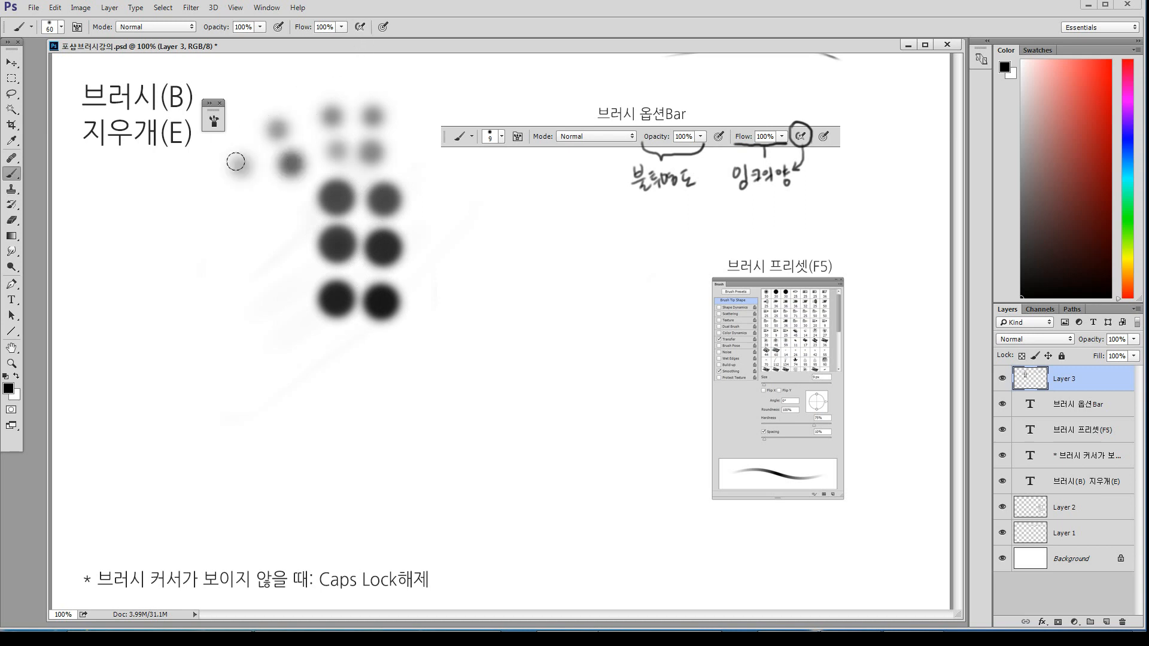
{"action": "left_click", "coordinate": [250, 185]}
{"action": "left_click", "coordinate": [277, 194]}
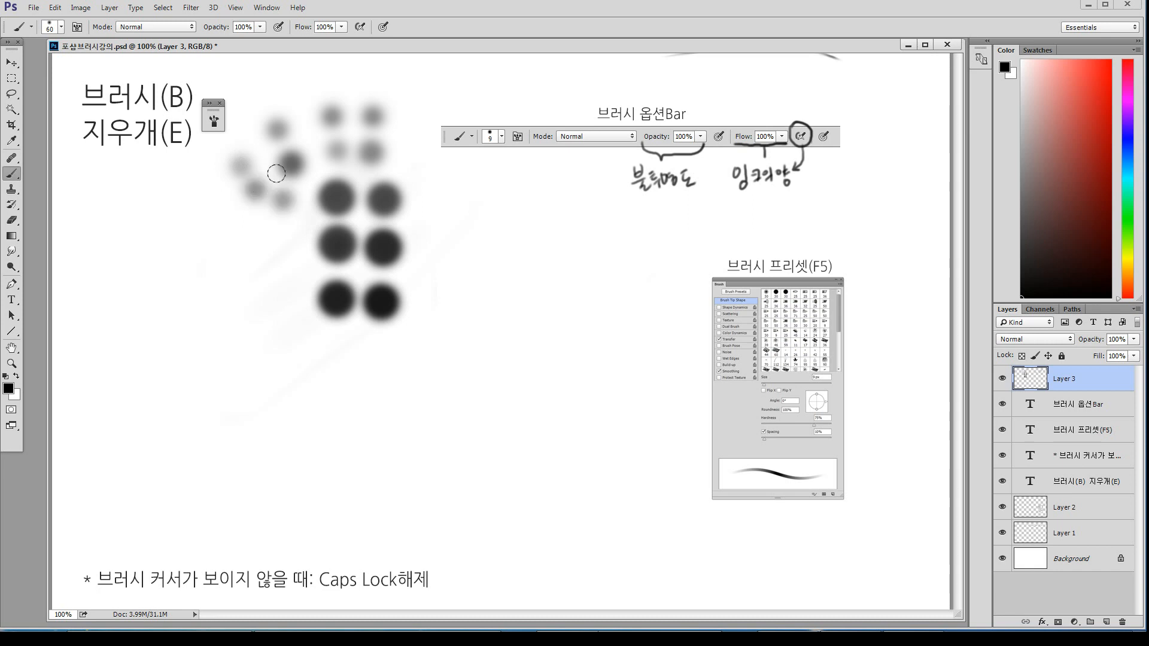
With a small brush, circle the size pen-pressure icon in the options bar picture and annotate it 필압에 따라 굵기조정 with an arrow
{"action": "key", "text": "bracketleft"}
{"action": "key", "text": "bracketleft"}
{"action": "key", "text": "bracketleft"}
{"action": "key", "text": "bracketleft"}
{"action": "key", "text": "bracketleft"}
{"action": "key", "text": "bracketleft"}
{"action": "key", "text": "bracketleft"}
{"action": "key", "text": "bracketleft"}
{"action": "key", "text": "bracketleft"}
{"action": "key", "text": "bracketleft"}
{"action": "mouse_move", "coordinate": [815, 146]}
{"action": "left_mouse_down"}
{"action": "mouse_move", "coordinate": [829, 153]}
{"action": "mouse_move", "coordinate": [843, 125]}
{"action": "mouse_move", "coordinate": [814, 127]}
{"action": "mouse_move", "coordinate": [844, 175]}
{"action": "mouse_move", "coordinate": [849, 164]}
{"action": "mouse_move", "coordinate": [826, 206]}
{"action": "mouse_move", "coordinate": [836, 213]}
{"action": "mouse_move", "coordinate": [871, 185]}
{"action": "mouse_move", "coordinate": [906, 186]}
{"action": "mouse_move", "coordinate": [842, 236]}
{"action": "mouse_move", "coordinate": [852, 224]}
{"action": "mouse_move", "coordinate": [850, 246]}
{"action": "mouse_move", "coordinate": [861, 251]}
{"action": "mouse_move", "coordinate": [865, 231]}
{"action": "mouse_move", "coordinate": [895, 223]}
{"action": "left_mouse_up"}
{"action": "key", "text": "bracketleft"}
{"action": "left_click_drag", "start_coordinate": [894, 223], "coordinate": [895, 225]}
Enlarge the brush to 80 px and paint three thick strokes of varying pressure across the middle of the canvas
{"action": "key", "text": "bracketright"}
{"action": "key", "text": "bracketright"}
{"action": "key", "text": "bracketright"}
{"action": "key", "text": "bracketright"}
{"action": "key", "text": "bracketright"}
{"action": "key", "text": "bracketright"}
{"action": "key", "text": "bracketright"}
{"action": "key", "text": "bracketright"}
{"action": "key", "text": "bracketright"}
{"action": "key", "text": "bracketright"}
{"action": "key", "text": "bracketright"}
{"action": "key", "text": "bracketright"}
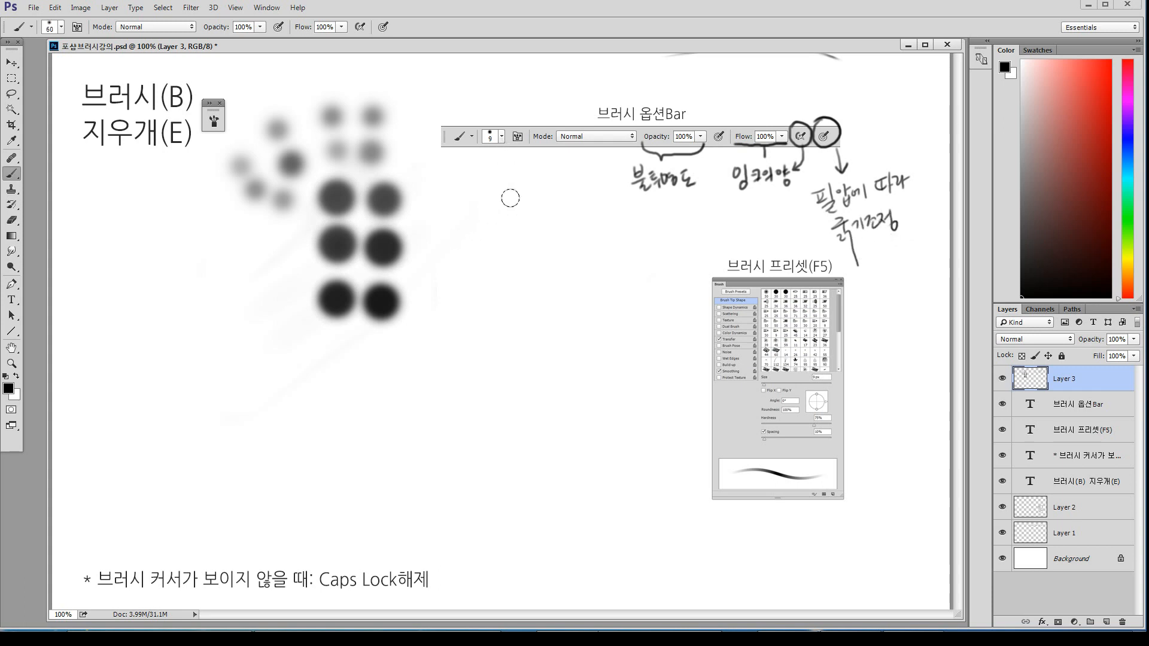
{"action": "key", "text": "bracketright"}
{"action": "left_click_drag", "start_coordinate": [549, 186], "coordinate": [386, 340]}
{"action": "key", "text": "ctrl+z"}
{"action": "left_click", "coordinate": [542, 196]}
{"action": "mouse_move", "coordinate": [518, 203]}
{"action": "left_mouse_down"}
{"action": "mouse_move", "coordinate": [416, 333]}
{"action": "mouse_move", "coordinate": [385, 429]}
{"action": "left_mouse_up"}
{"action": "left_click_drag", "start_coordinate": [556, 161], "coordinate": [430, 301]}
{"action": "mouse_move", "coordinate": [613, 221]}
{"action": "left_mouse_down"}
{"action": "mouse_move", "coordinate": [529, 282]}
{"action": "mouse_move", "coordinate": [449, 458]}
{"action": "left_mouse_up"}
{"action": "mouse_move", "coordinate": [609, 192]}
{"action": "left_mouse_down"}
{"action": "mouse_move", "coordinate": [548, 260]}
{"action": "mouse_move", "coordinate": [461, 400]}
{"action": "left_mouse_up"}
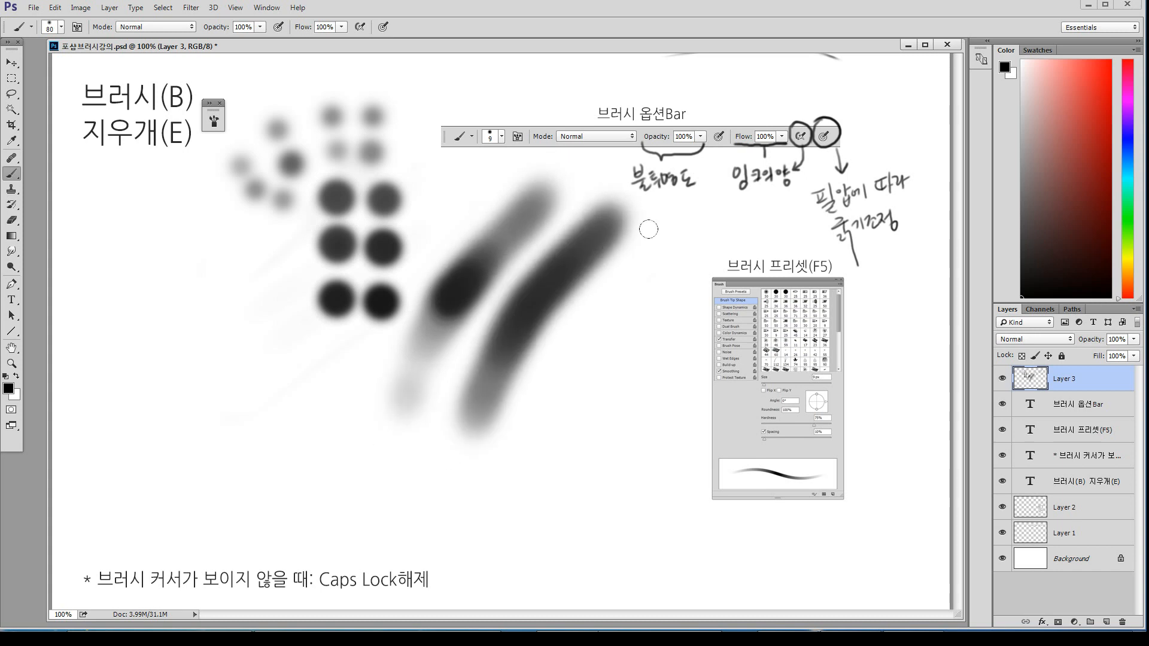
{"action": "mouse_move", "coordinate": [670, 240]}
{"action": "left_mouse_down"}
{"action": "mouse_move", "coordinate": [609, 292]}
{"action": "mouse_move", "coordinate": [573, 370]}
{"action": "mouse_move", "coordinate": [560, 421]}
{"action": "mouse_move", "coordinate": [571, 520]}
{"action": "left_mouse_up"}
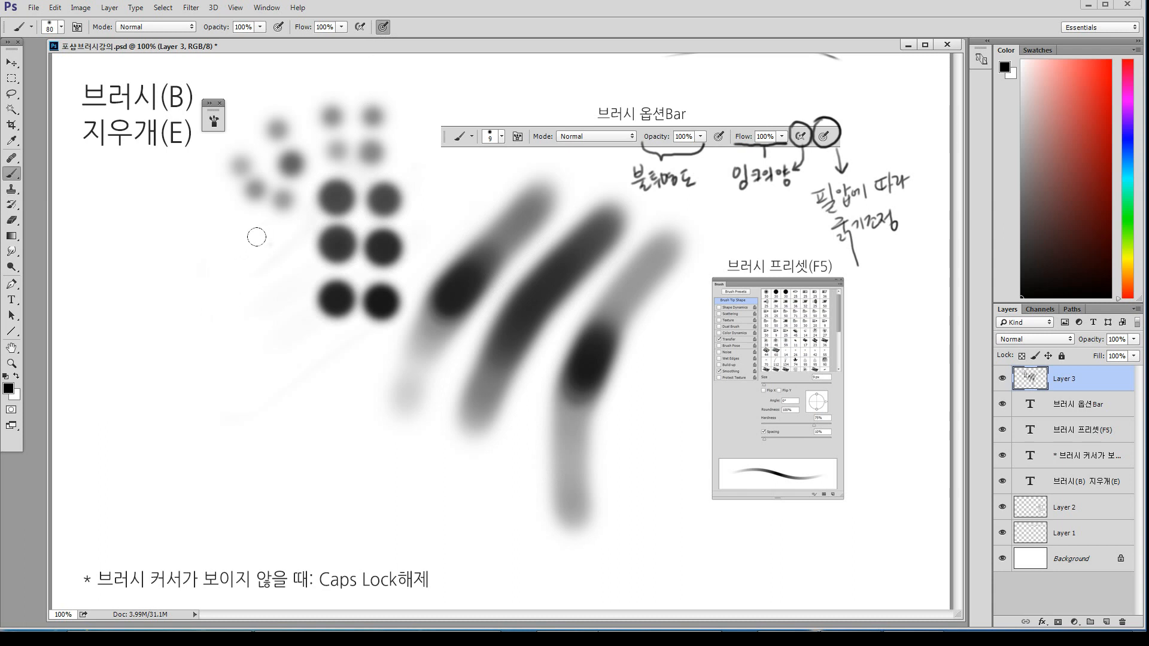
Turn on pen pressure for size and paint four tapered strokes at 80 px and an arched one at 70 px
{"action": "mouse_move", "coordinate": [268, 245]}
{"action": "left_mouse_down"}
{"action": "mouse_move", "coordinate": [170, 323]}
{"action": "mouse_move", "coordinate": [120, 418]}
{"action": "left_mouse_up"}
{"action": "left_click_drag", "start_coordinate": [97, 502], "coordinate": [269, 319]}
{"action": "mouse_move", "coordinate": [294, 241]}
{"action": "left_mouse_down"}
{"action": "mouse_move", "coordinate": [245, 414]}
{"action": "mouse_move", "coordinate": [196, 452]}
{"action": "left_mouse_up"}
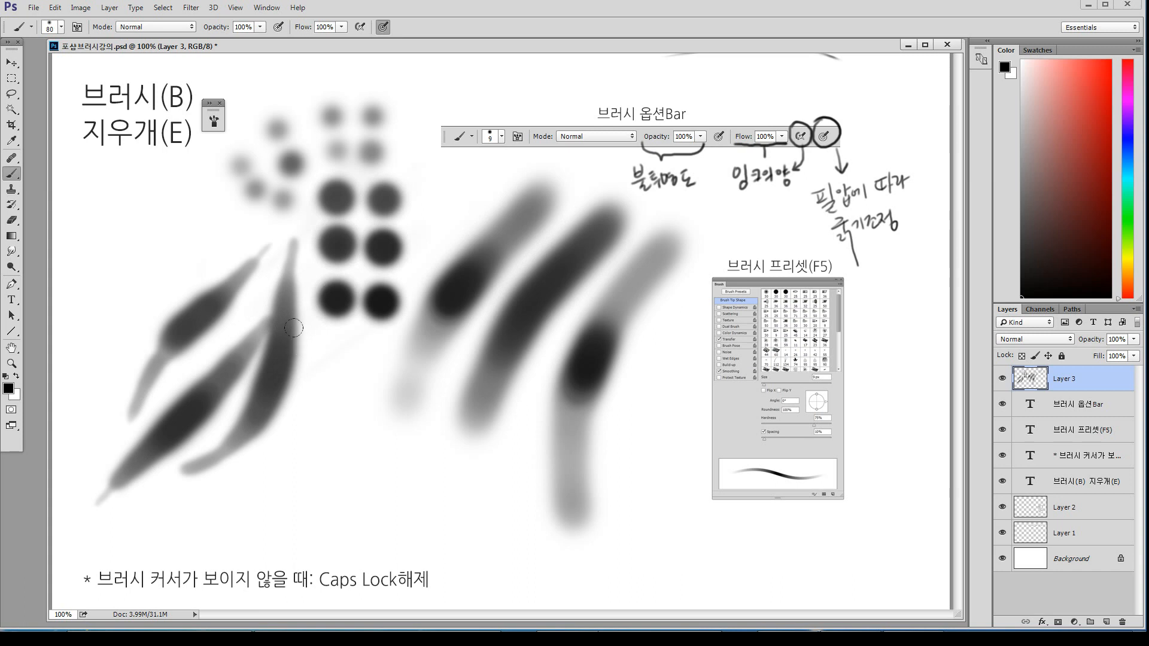
{"action": "mouse_move", "coordinate": [293, 328]}
{"action": "left_mouse_down"}
{"action": "mouse_move", "coordinate": [320, 437]}
{"action": "mouse_move", "coordinate": [251, 482]}
{"action": "mouse_move", "coordinate": [206, 494]}
{"action": "left_mouse_up"}
{"action": "key", "text": "bracketleft"}
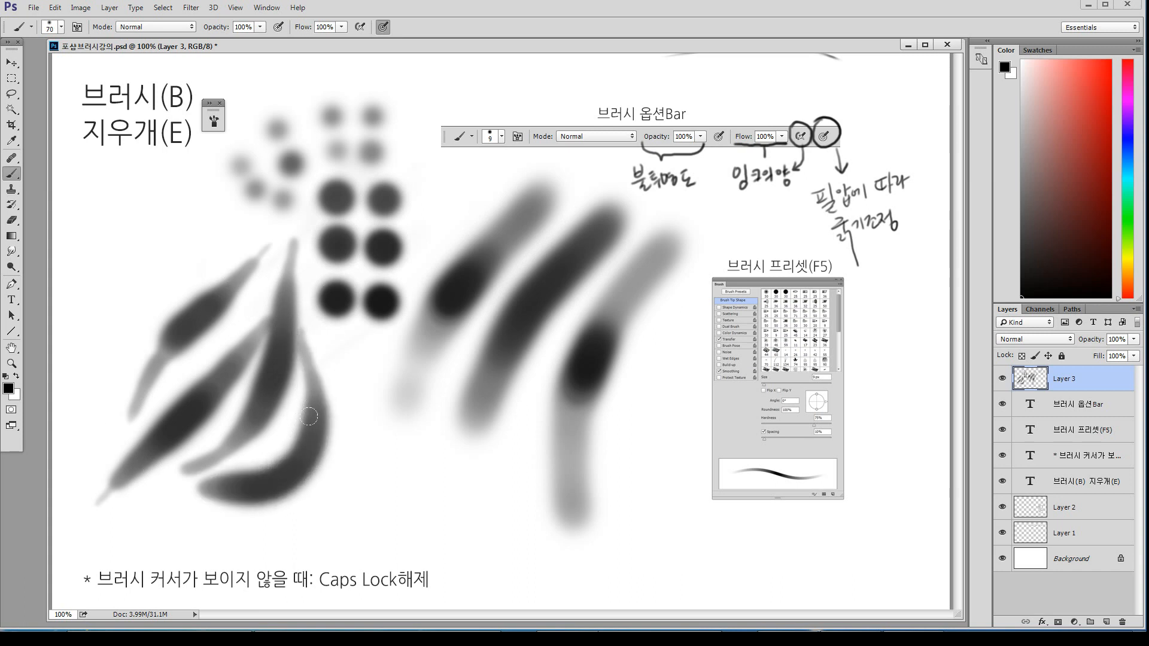
{"action": "mouse_move", "coordinate": [309, 416]}
{"action": "left_mouse_down"}
{"action": "mouse_move", "coordinate": [329, 386]}
{"action": "mouse_move", "coordinate": [368, 365]}
{"action": "mouse_move", "coordinate": [413, 377]}
{"action": "mouse_move", "coordinate": [430, 455]}
{"action": "left_mouse_up"}
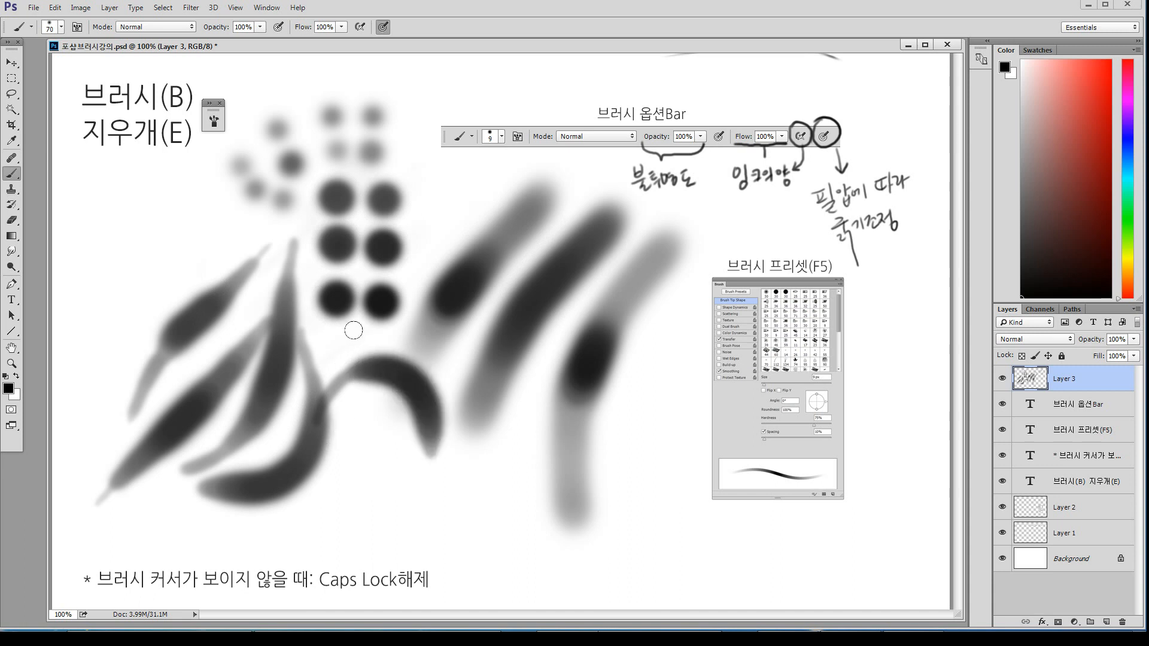
Undo the thick strokes and the tapered size-pressure strokes, keeping the practice dots and handwritten notes
{"action": "key", "text": "ctrl+alt+z"}
{"action": "key", "text": "ctrl+alt+z"}
{"action": "key", "text": "ctrl+alt+z"}
{"action": "key", "text": "ctrl+alt+z"}
{"action": "key", "text": "ctrl+alt+z"}
{"action": "key", "text": "ctrl+alt+z"}
{"action": "key", "text": "ctrl+alt+z"}
{"action": "key", "text": "ctrl+alt+z"}
{"action": "key", "text": "ctrl+alt+z"}
{"action": "key", "text": "ctrl+alt+z"}
{"action": "key", "text": "ctrl+alt+z"}
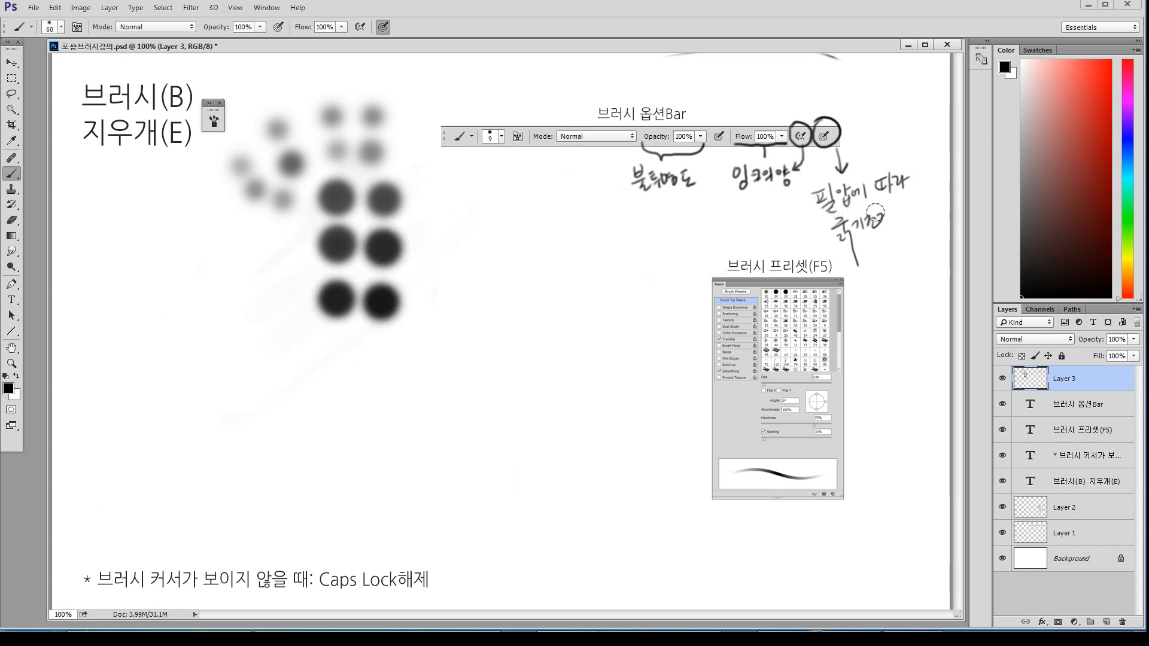
Shrink the brush and redraw the end of the last syllable in the handwritten 굵기조정 note
{"action": "key", "text": "bracketleft"}
{"action": "key", "text": "bracketleft"}
{"action": "key", "text": "bracketleft"}
{"action": "key", "text": "bracketleft"}
{"action": "key", "text": "bracketleft"}
{"action": "key", "text": "bracketleft"}
{"action": "key", "text": "bracketleft"}
{"action": "key", "text": "bracketleft"}
{"action": "key", "text": "bracketleft"}
{"action": "key", "text": "bracketleft"}
{"action": "key", "text": "bracketleft"}
{"action": "key", "text": "bracketleft"}
{"action": "left_click_drag", "start_coordinate": [884, 220], "coordinate": [891, 223]}
Erase all the practice dots with the 80 px Eraser and return to the Brush tool
{"action": "key", "text": "e"}
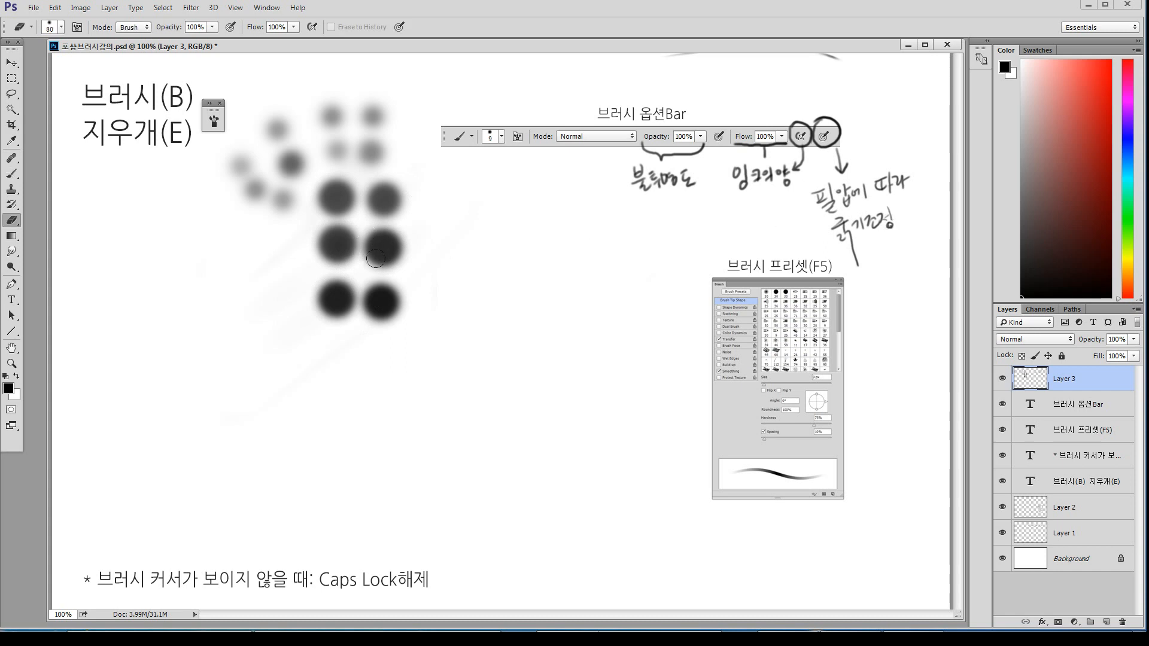
{"action": "mouse_move", "coordinate": [406, 282]}
{"action": "left_mouse_down"}
{"action": "mouse_move", "coordinate": [466, 230]}
{"action": "mouse_move", "coordinate": [415, 204]}
{"action": "mouse_move", "coordinate": [327, 235]}
{"action": "mouse_move", "coordinate": [358, 163]}
{"action": "mouse_move", "coordinate": [330, 146]}
{"action": "mouse_move", "coordinate": [189, 200]}
{"action": "mouse_move", "coordinate": [213, 164]}
{"action": "mouse_move", "coordinate": [401, 127]}
{"action": "left_mouse_up"}
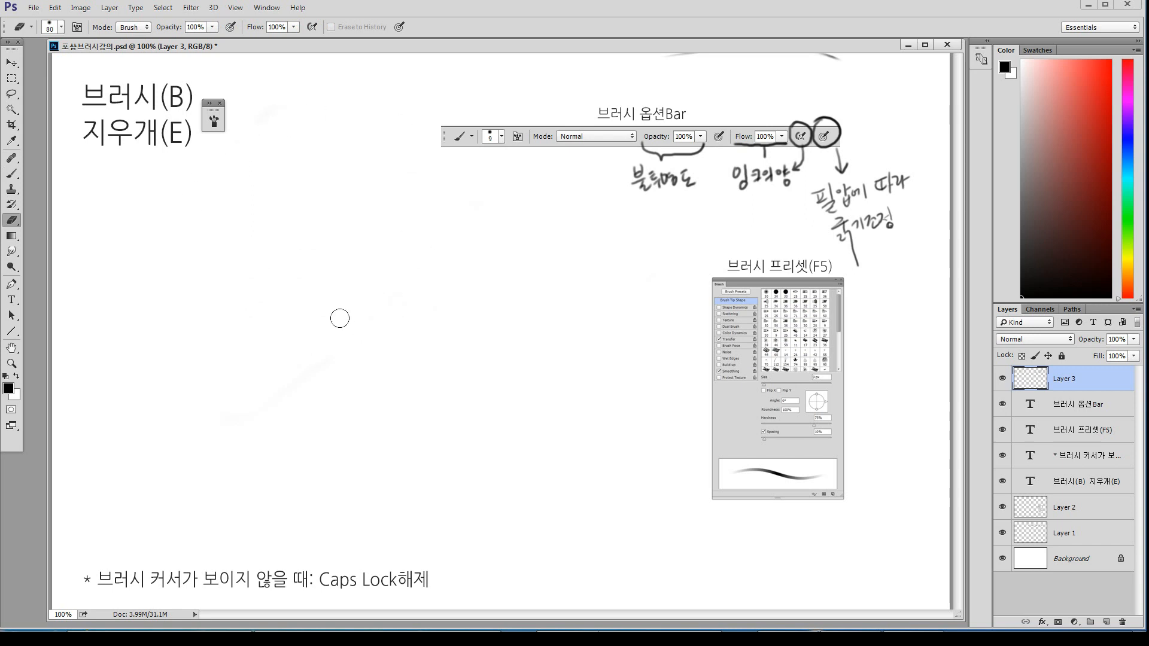
{"action": "key", "text": "b"}
With a 5 px brush, underline the three handwritten notes and draw a filled bullet beside the 브러시 프리셋(F5) heading
{"action": "key", "text": "bracketright"}
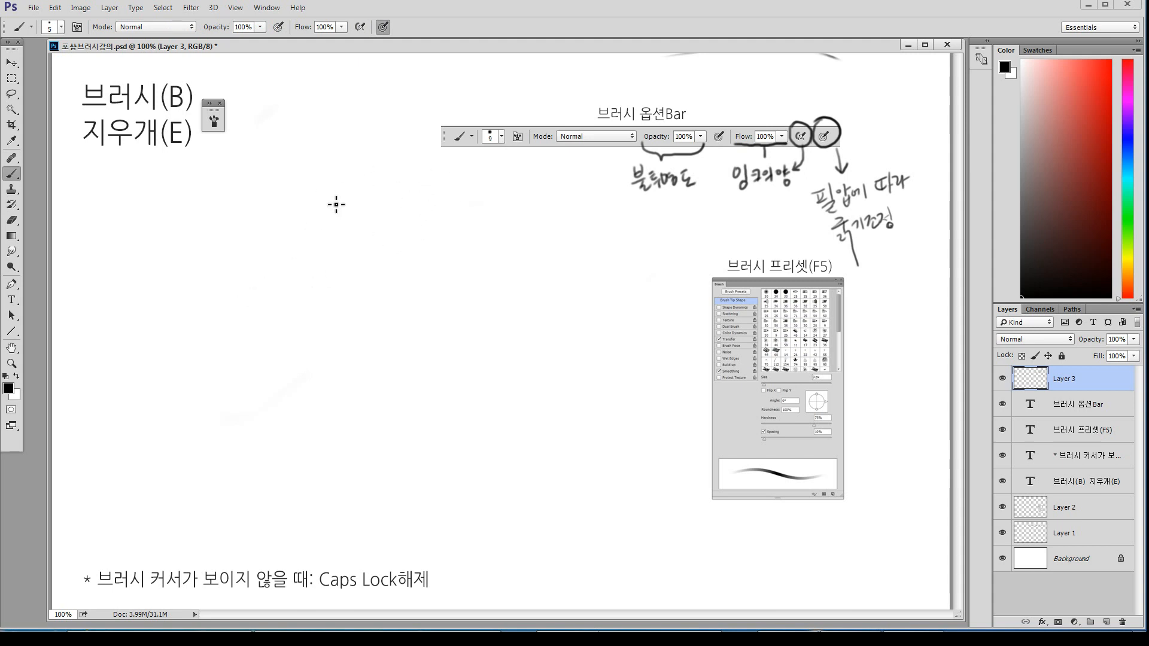
{"action": "key", "text": "bracketright"}
{"action": "key", "text": "bracketleft"}
{"action": "left_click_drag", "start_coordinate": [805, 223], "coordinate": [911, 186]}
{"action": "key", "text": "ctrl+z"}
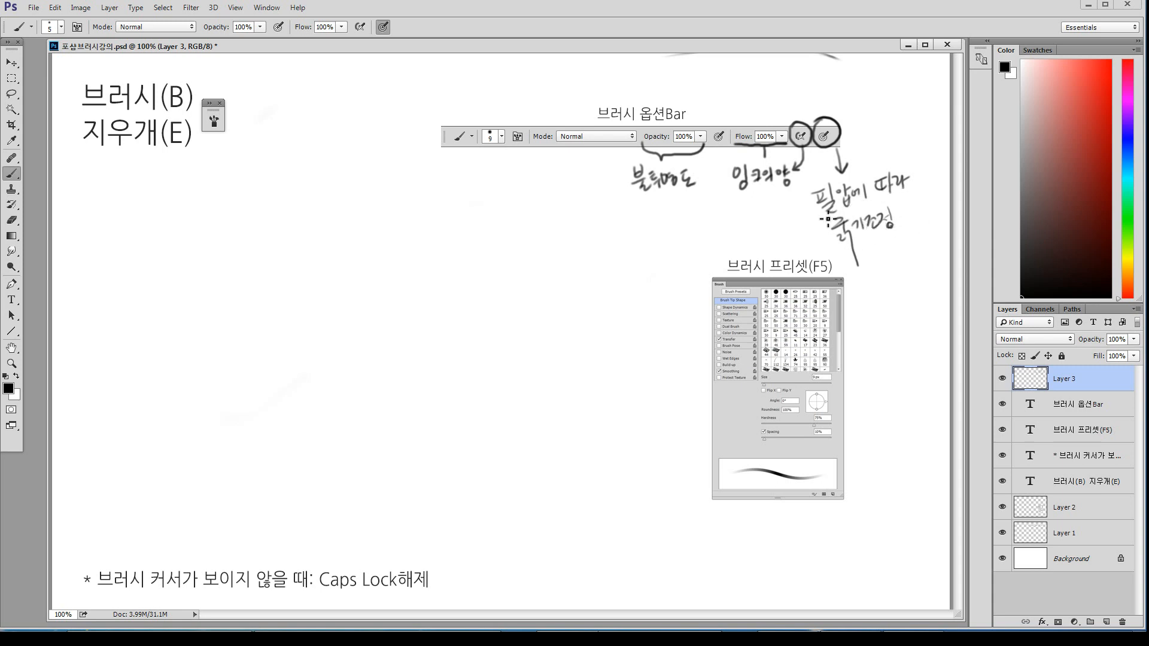
{"action": "left_click_drag", "start_coordinate": [813, 226], "coordinate": [920, 190]}
{"action": "left_click_drag", "start_coordinate": [835, 231], "coordinate": [905, 226]}
{"action": "left_click_drag", "start_coordinate": [728, 197], "coordinate": [796, 188]}
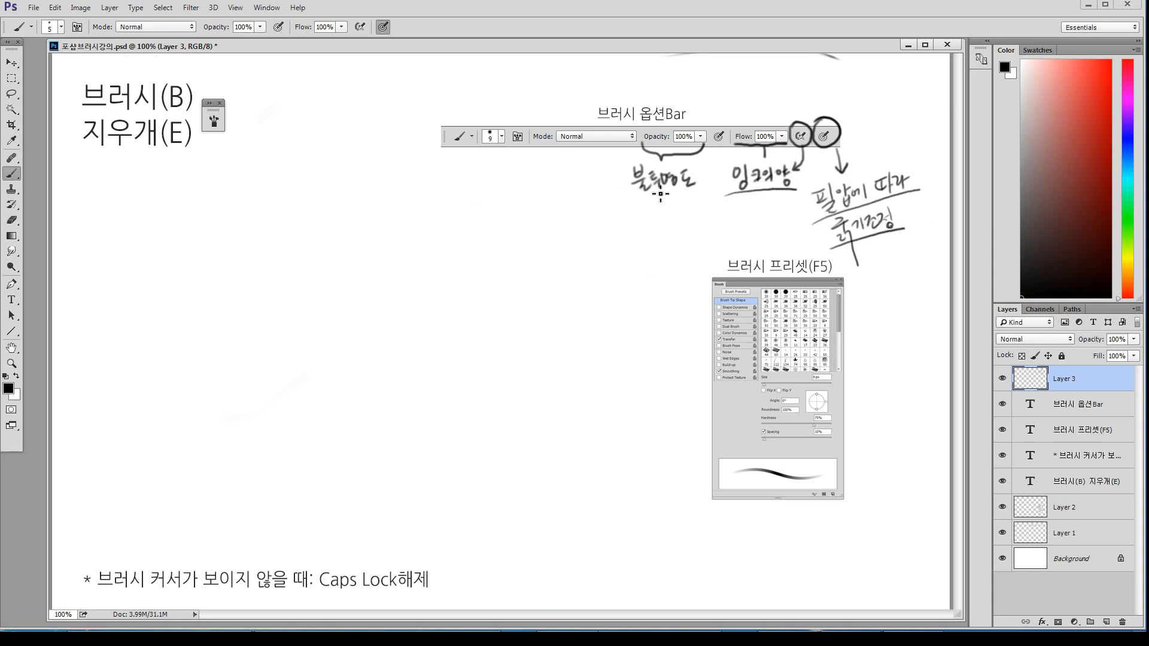
{"action": "left_click_drag", "start_coordinate": [620, 199], "coordinate": [695, 191]}
{"action": "left_click_drag", "start_coordinate": [720, 264], "coordinate": [717, 269]}
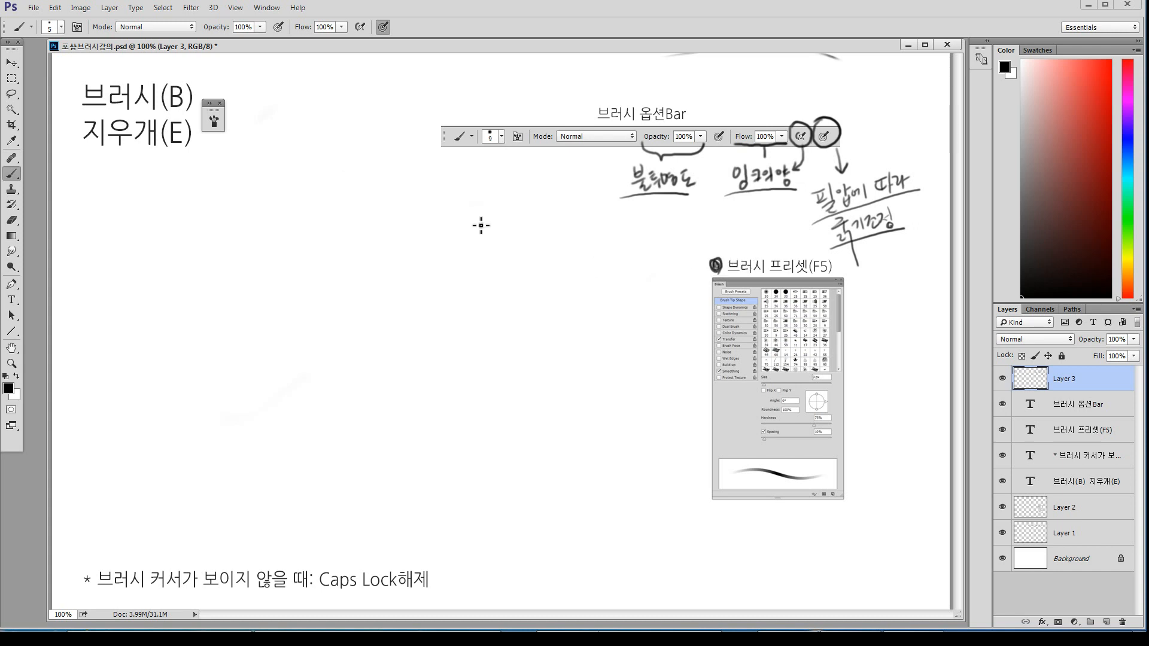
Open the Brush settings panel and place it over the empty canvas area, clear of the handwritten notes
{"action": "key", "text": "F5"}
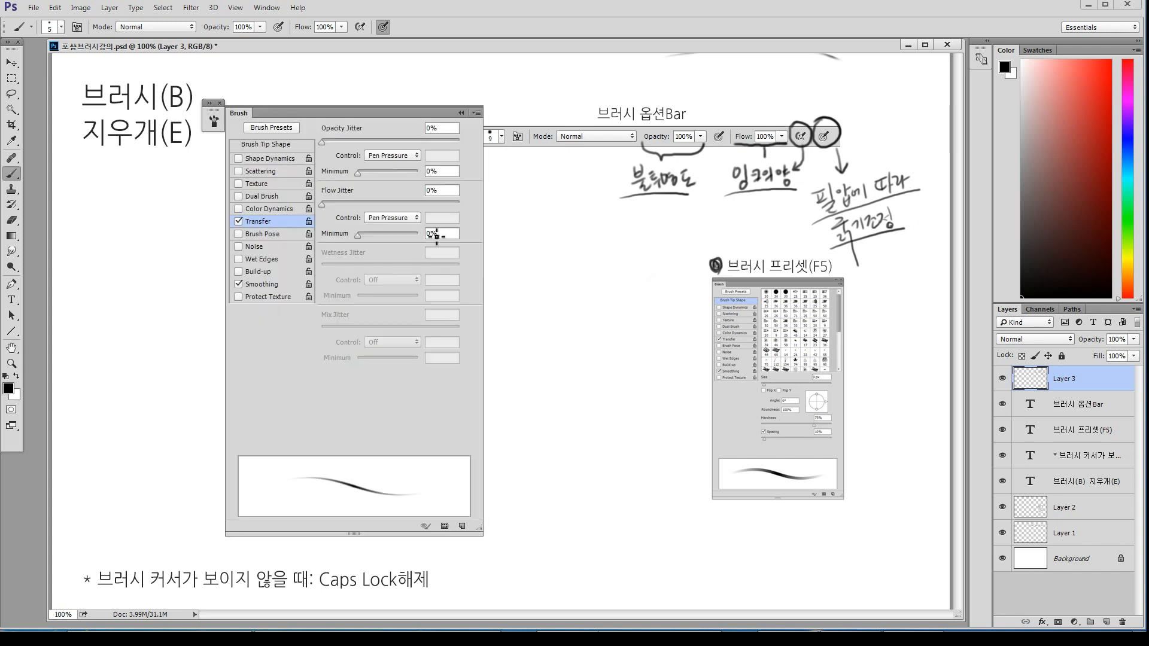
{"action": "mouse_move", "coordinate": [410, 111]}
{"action": "left_mouse_down"}
{"action": "mouse_move", "coordinate": [453, 113]}
{"action": "mouse_move", "coordinate": [462, 81]}
{"action": "left_mouse_up"}
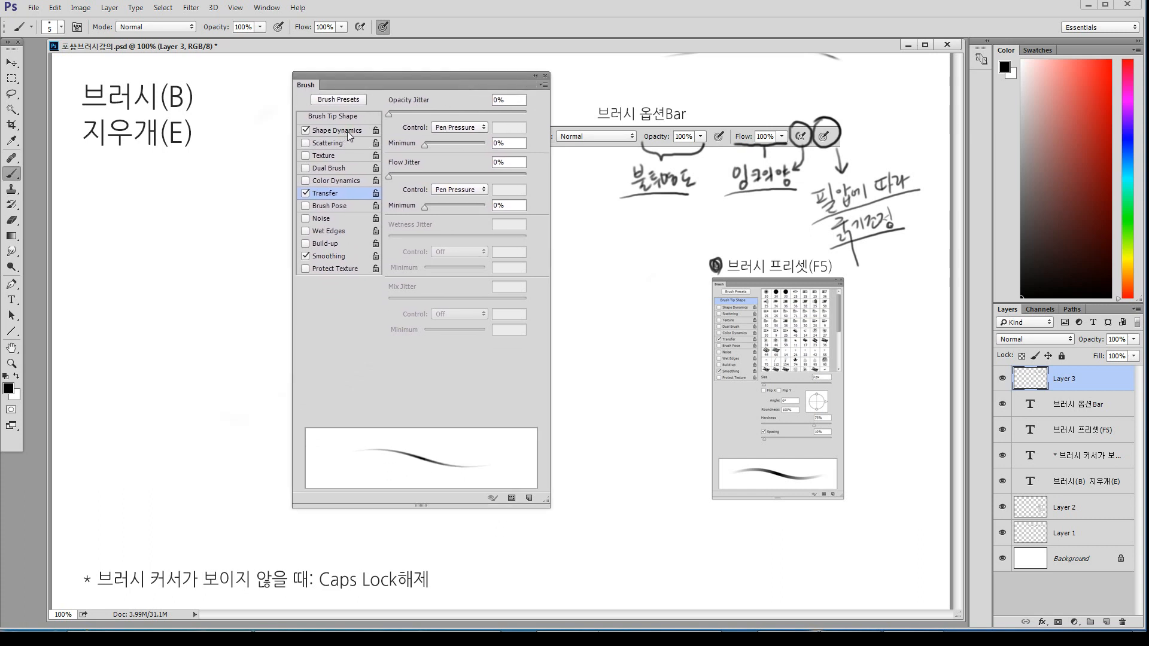
{"action": "left_click_drag", "start_coordinate": [375, 85], "coordinate": [411, 93]}
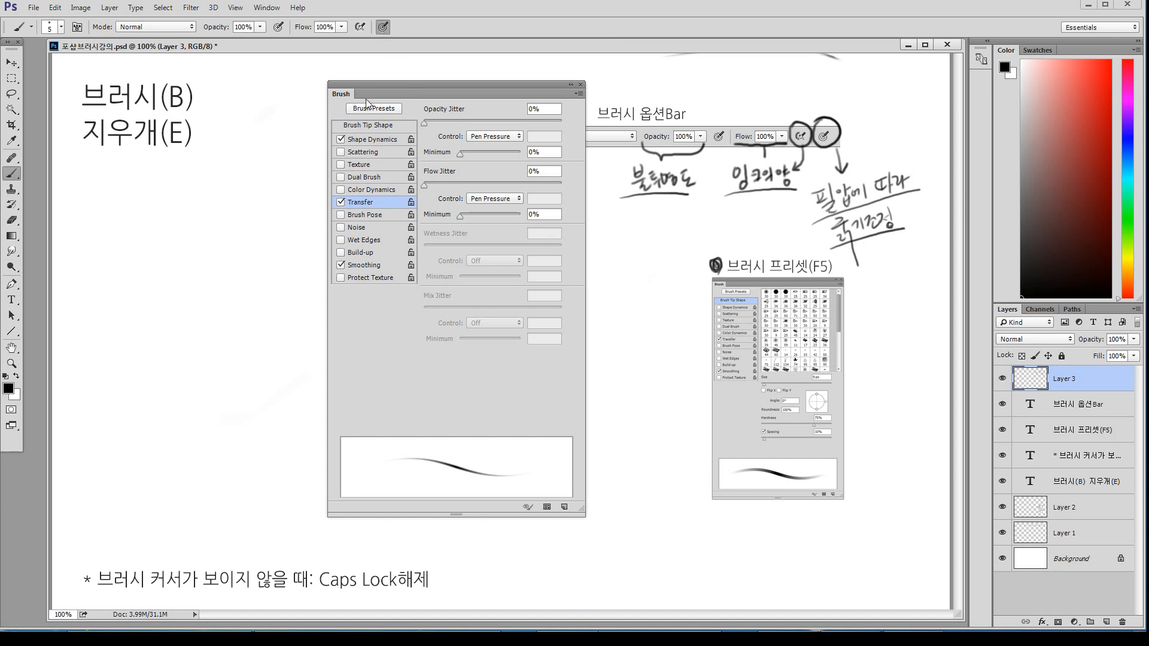
{"action": "left_click_drag", "start_coordinate": [370, 87], "coordinate": [356, 76]}
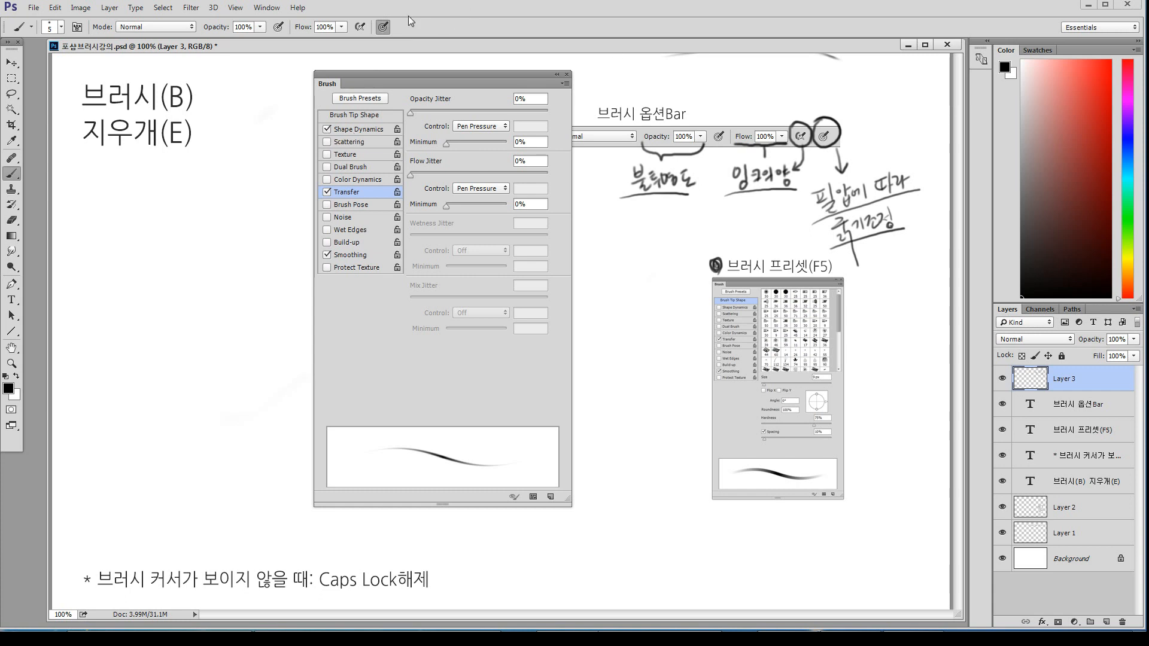
Turn off pen pressure for size, and switch Shape Dynamics on and back off in the brush settings
{"action": "left_click", "coordinate": [383, 28]}
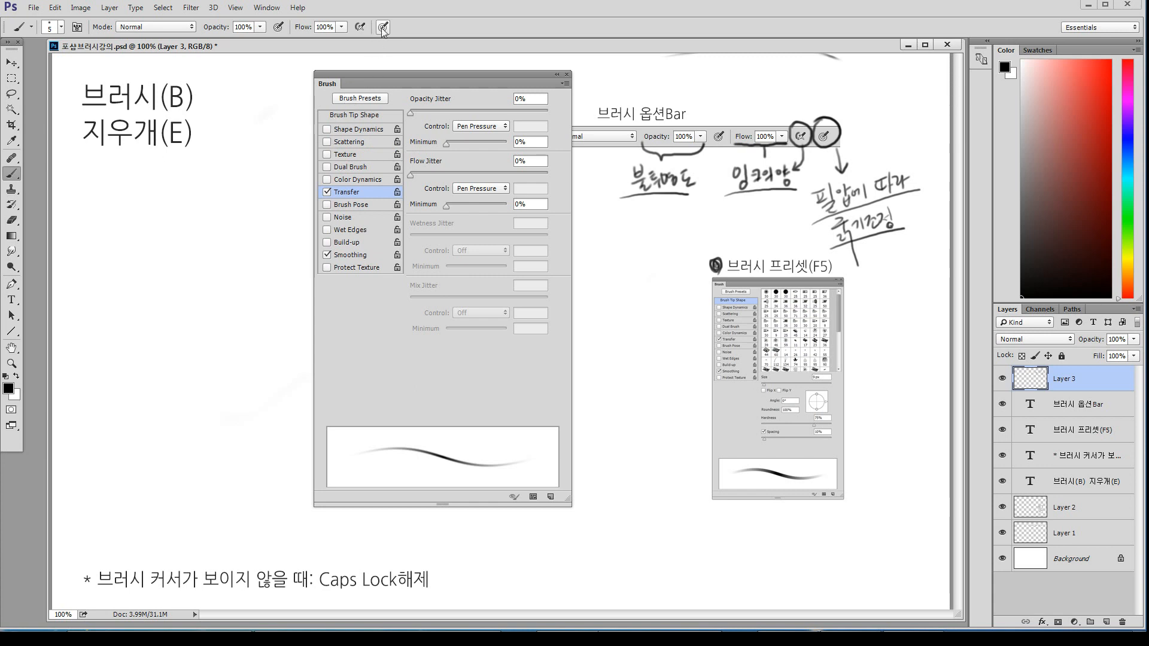
{"action": "left_click", "coordinate": [326, 129]}
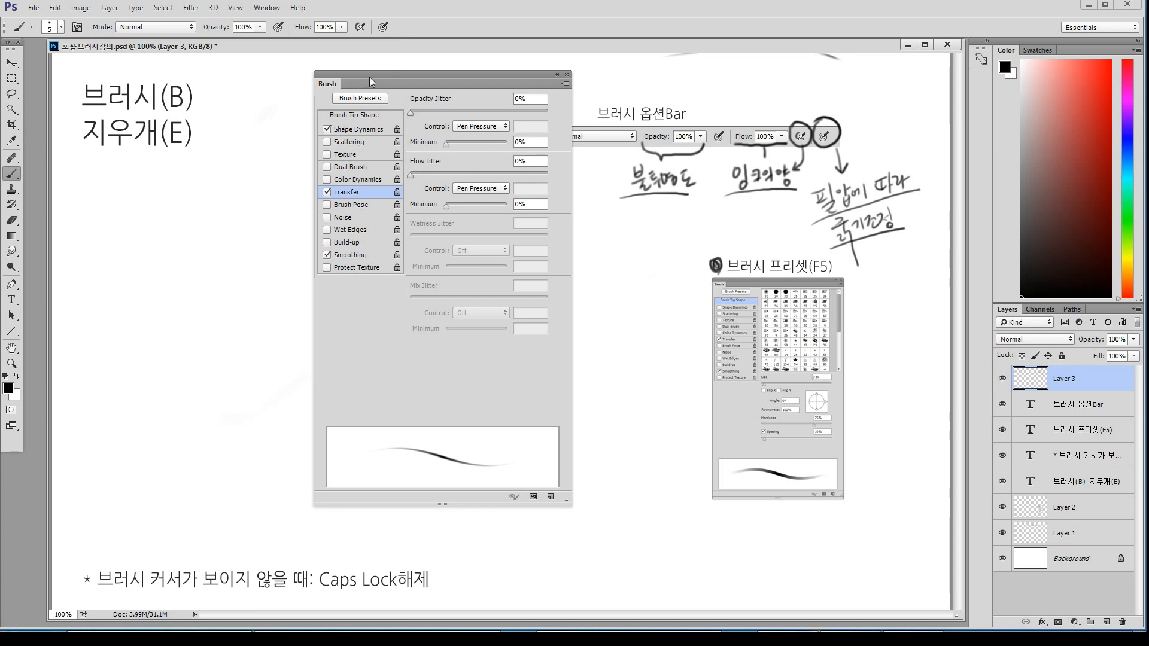
{"action": "left_click", "coordinate": [327, 130]}
Thicken the underlines beneath the 필압에 따라 굵기조정 and 잉크의양 notes
{"action": "left_click_drag", "start_coordinate": [827, 222], "coordinate": [913, 192]}
{"action": "left_click_drag", "start_coordinate": [840, 246], "coordinate": [894, 232]}
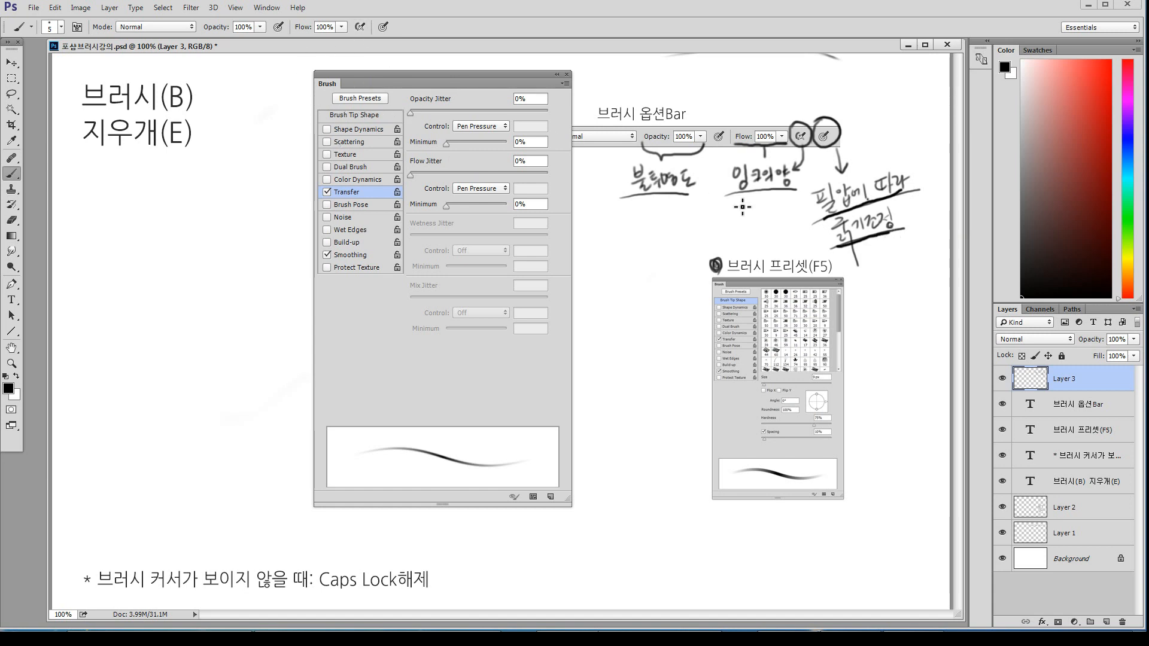
{"action": "left_click_drag", "start_coordinate": [731, 197], "coordinate": [796, 192]}
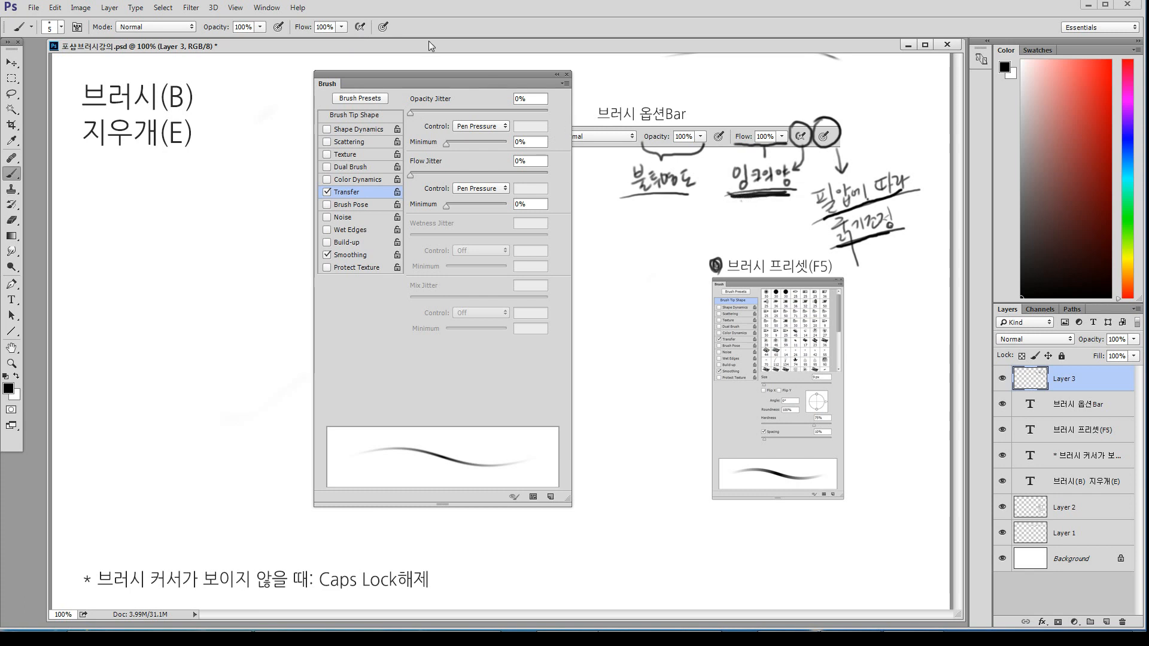
Handwrite Build up below the 잉크의양 note with airbrush-style build-up enabled, and disable build-up again
{"action": "left_click", "coordinate": [360, 26]}
{"action": "mouse_move", "coordinate": [743, 157]}
{"action": "left_mouse_down"}
{"action": "mouse_move", "coordinate": [749, 205]}
{"action": "mouse_move", "coordinate": [763, 161]}
{"action": "mouse_move", "coordinate": [735, 168]}
{"action": "left_mouse_up"}
{"action": "key", "text": "ctrl+z"}
{"action": "mouse_move", "coordinate": [733, 223]}
{"action": "left_mouse_down"}
{"action": "mouse_move", "coordinate": [759, 227]}
{"action": "mouse_move", "coordinate": [784, 213]}
{"action": "mouse_move", "coordinate": [785, 245]}
{"action": "left_mouse_up"}
{"action": "left_click_drag", "start_coordinate": [784, 213], "coordinate": [783, 219]}
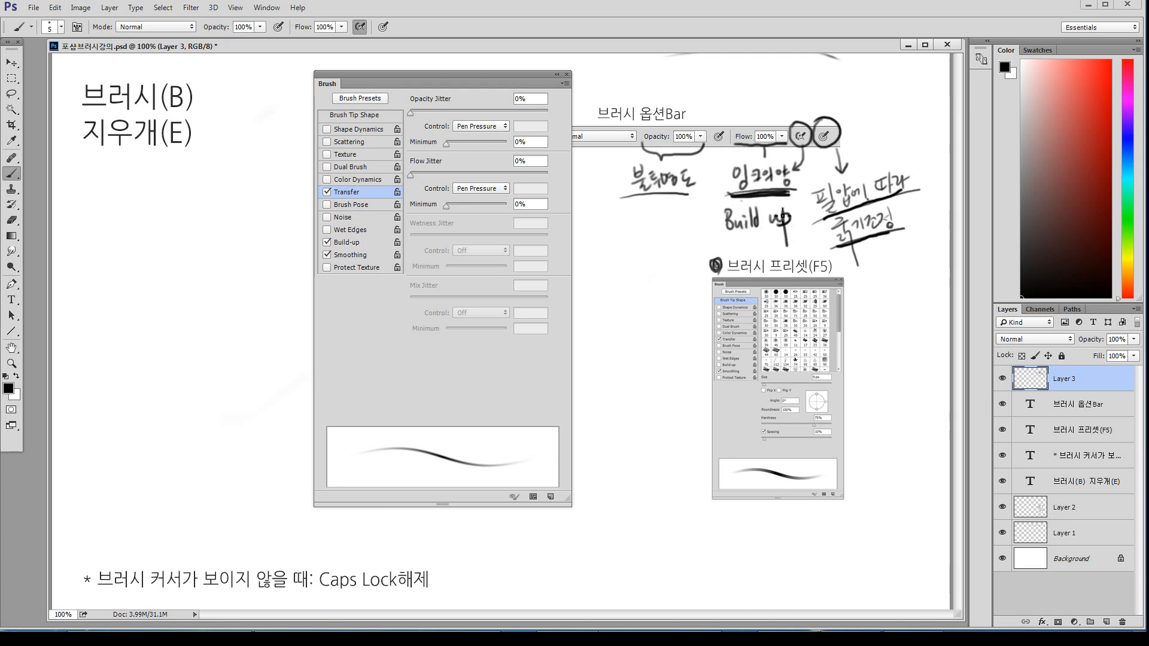
{"action": "left_click", "coordinate": [361, 27]}
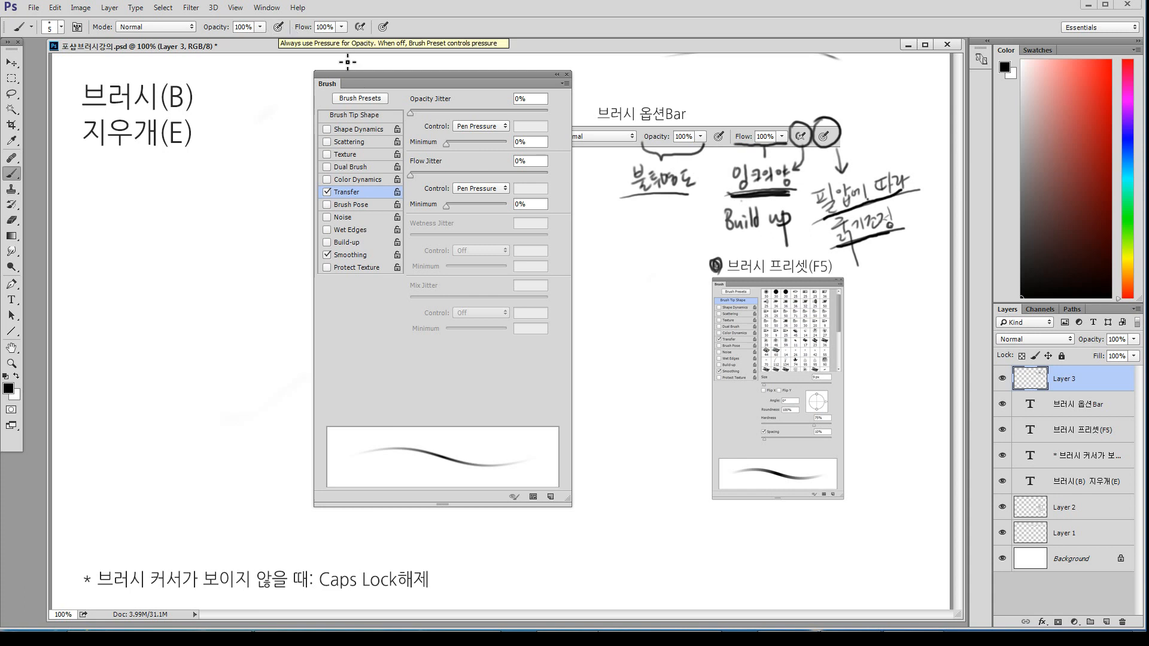
Turn Transfer off in the brush settings and toggle pen pressure for opacity several times, leaving it on
{"action": "left_click", "coordinate": [280, 27]}
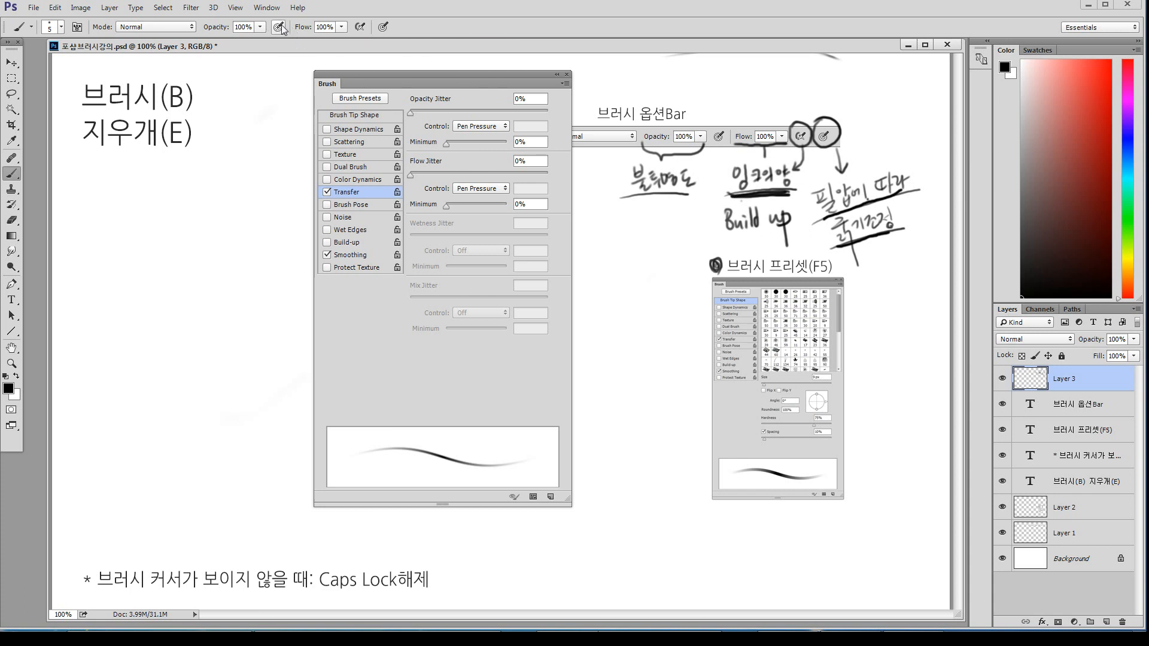
{"action": "left_click", "coordinate": [326, 192]}
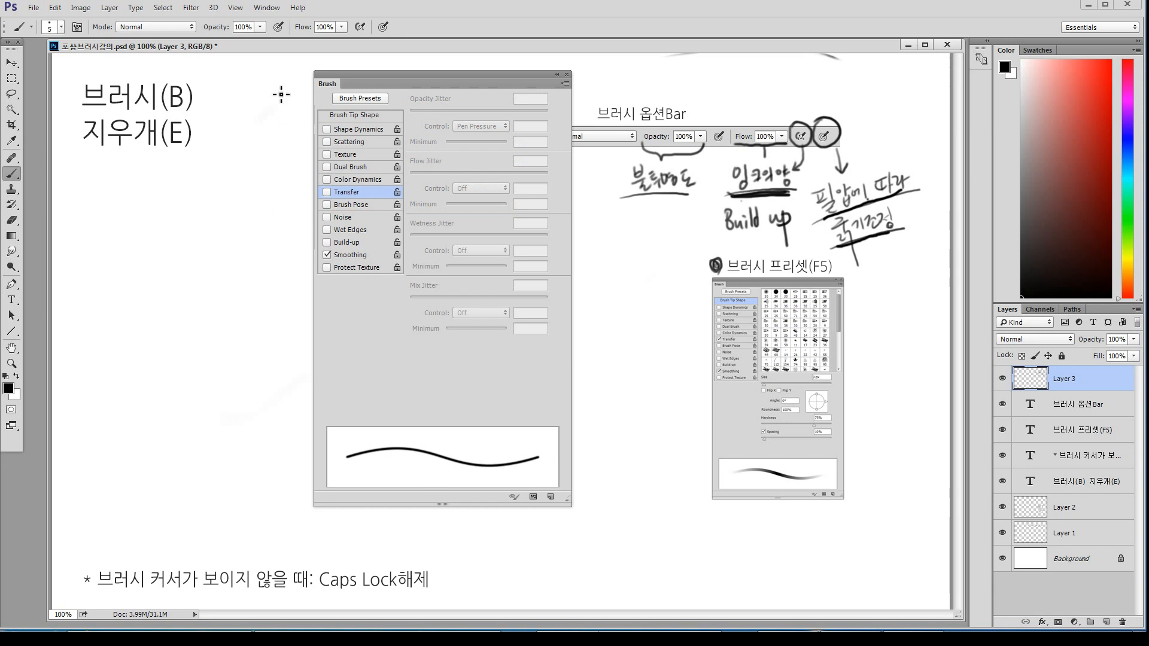
{"action": "left_click", "coordinate": [279, 27]}
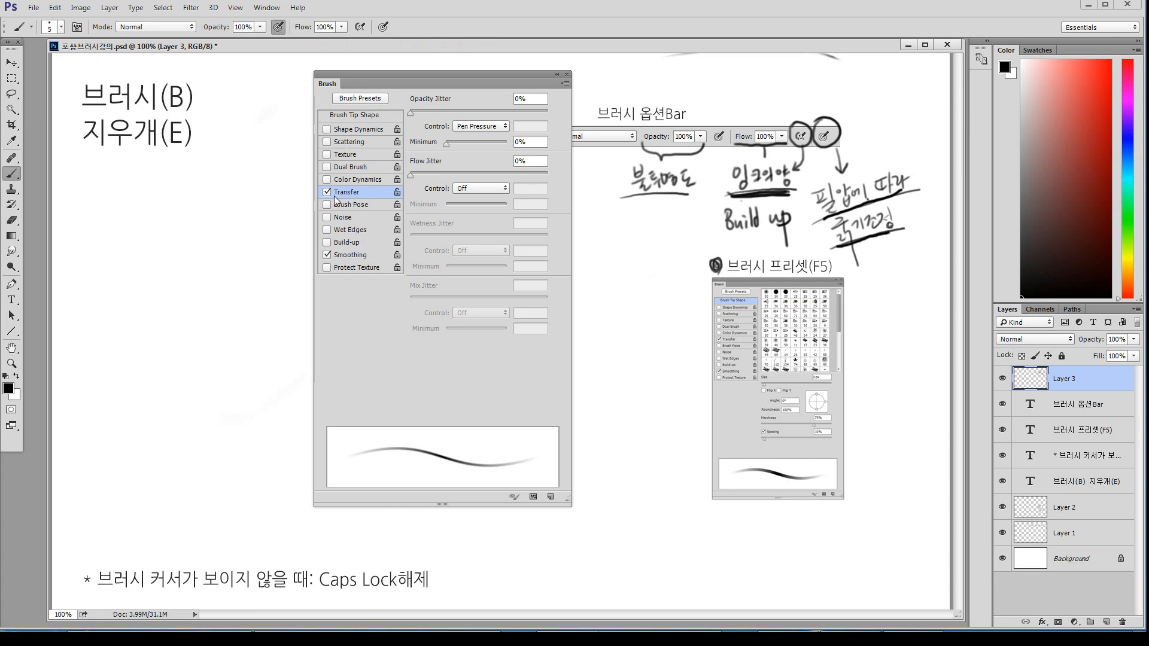
{"action": "left_click", "coordinate": [279, 27]}
{"action": "left_click", "coordinate": [279, 26]}
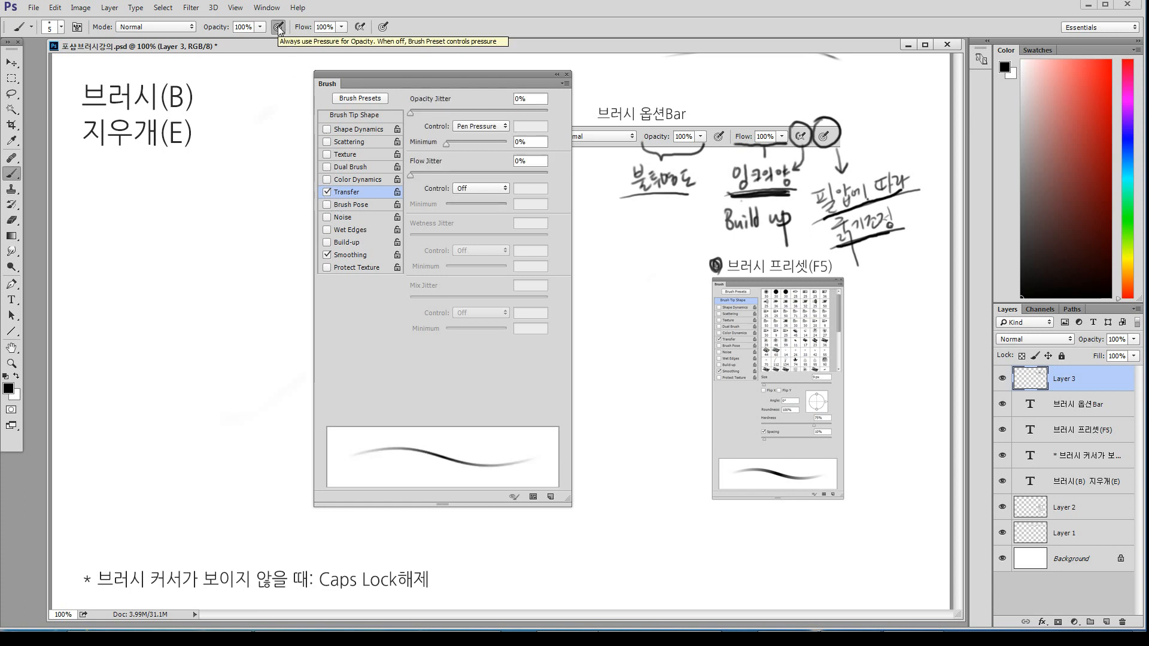
{"action": "left_click", "coordinate": [278, 27]}
{"action": "left_click", "coordinate": [278, 27]}
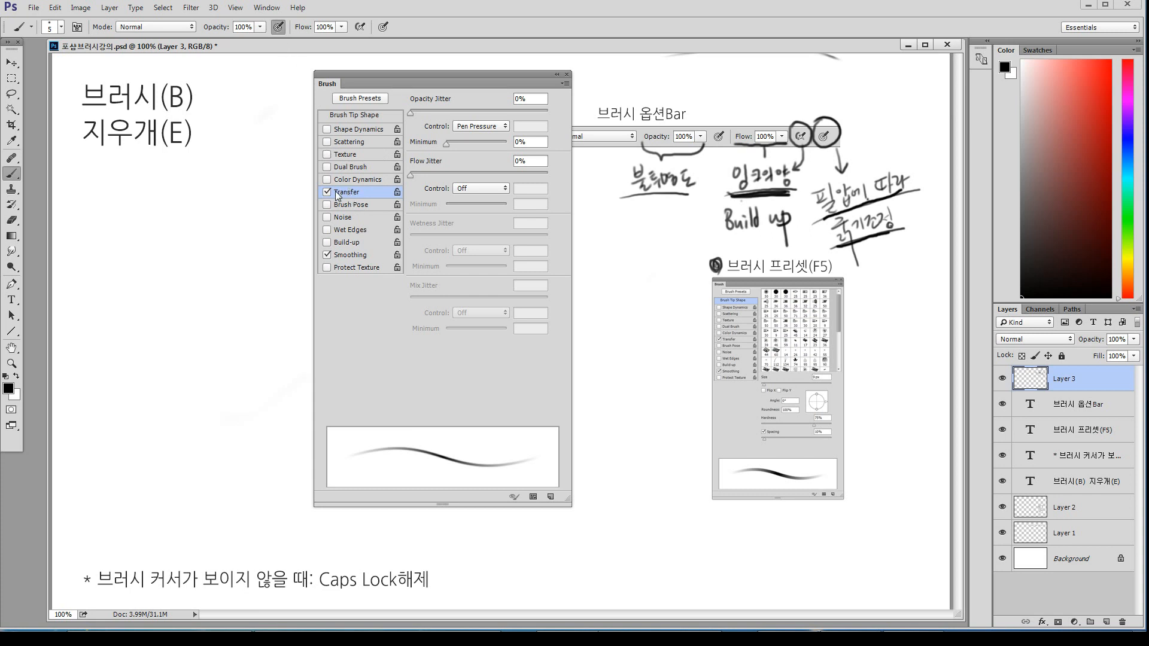
Set the Flow Jitter control to Pen Pressure and paint several overlapping 5 px test strokes beside the brush settings
{"action": "left_click", "coordinate": [493, 188]}
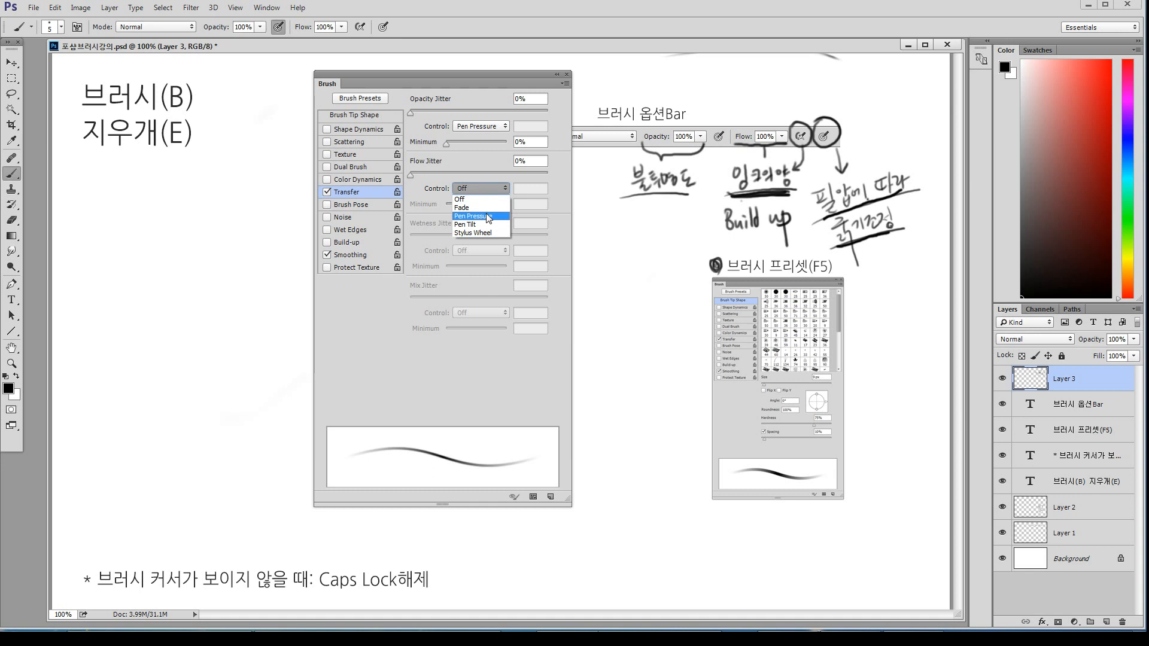
{"action": "left_click", "coordinate": [488, 217]}
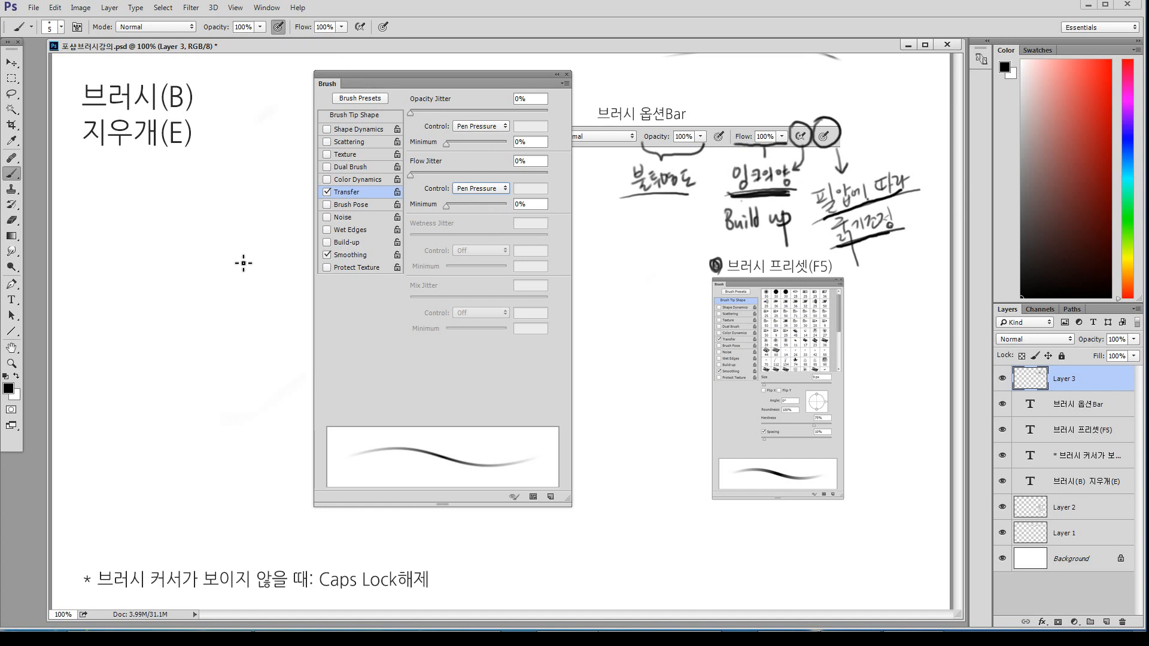
{"action": "left_click_drag", "start_coordinate": [238, 225], "coordinate": [249, 327]}
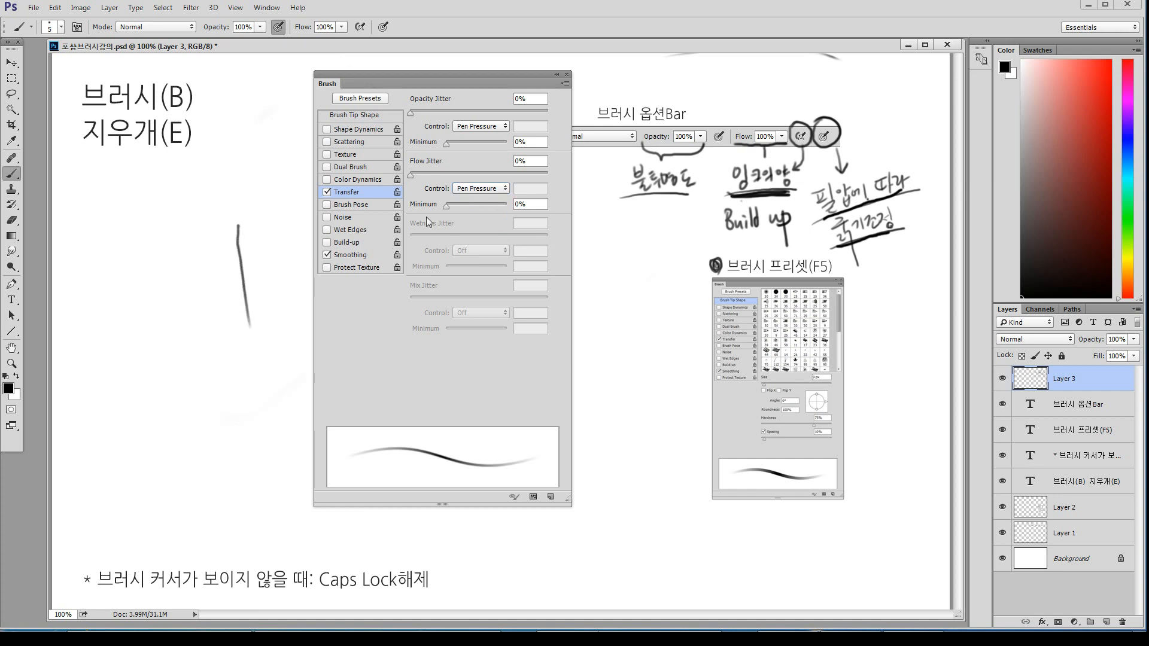
{"action": "mouse_move", "coordinate": [253, 194]}
{"action": "left_mouse_down"}
{"action": "mouse_move", "coordinate": [246, 249]}
{"action": "mouse_move", "coordinate": [247, 226]}
{"action": "left_mouse_up"}
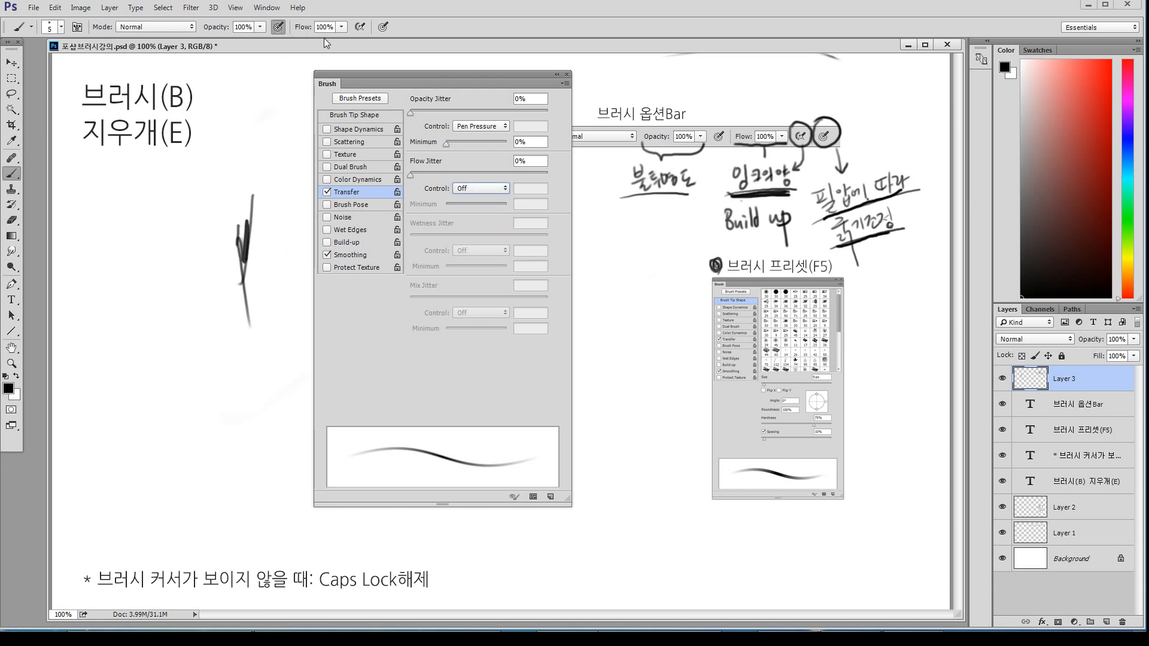
Toggle pen pressure for size on and off, and turn off pen pressure for opacity
{"action": "left_click", "coordinate": [386, 28]}
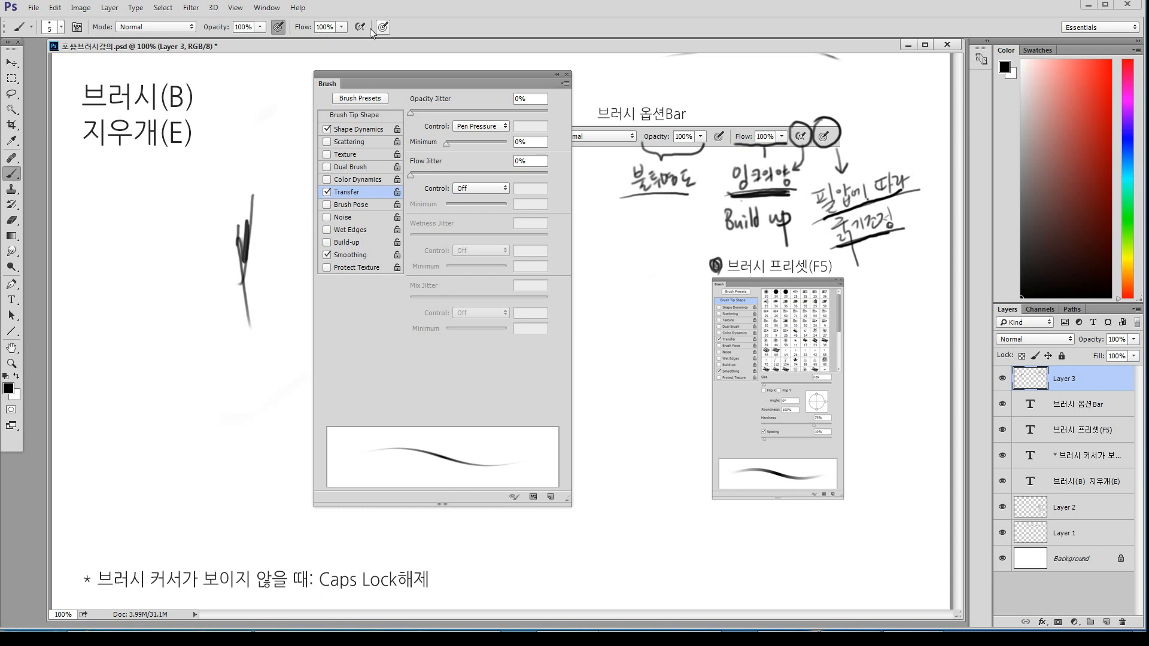
{"action": "left_click", "coordinate": [385, 28]}
{"action": "left_click", "coordinate": [278, 28]}
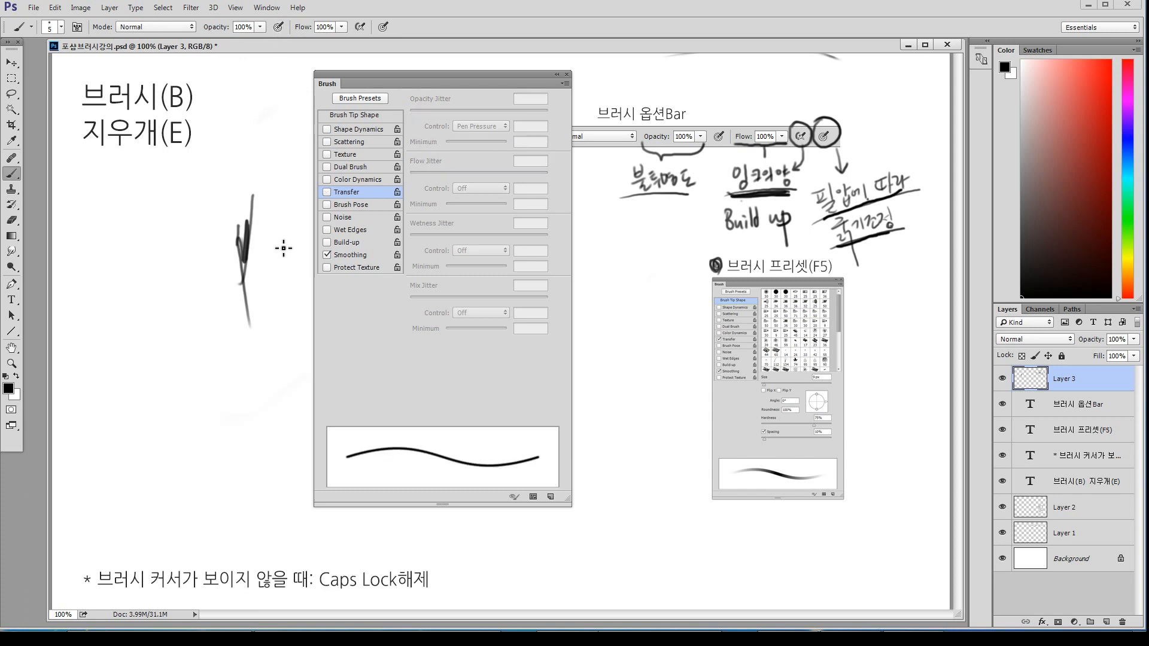
Erase the dark test strokes beside the brush settings and return to the Brush tool
{"action": "key", "text": "e"}
{"action": "left_click_drag", "start_coordinate": [252, 173], "coordinate": [244, 282]}
{"action": "key", "text": "b"}
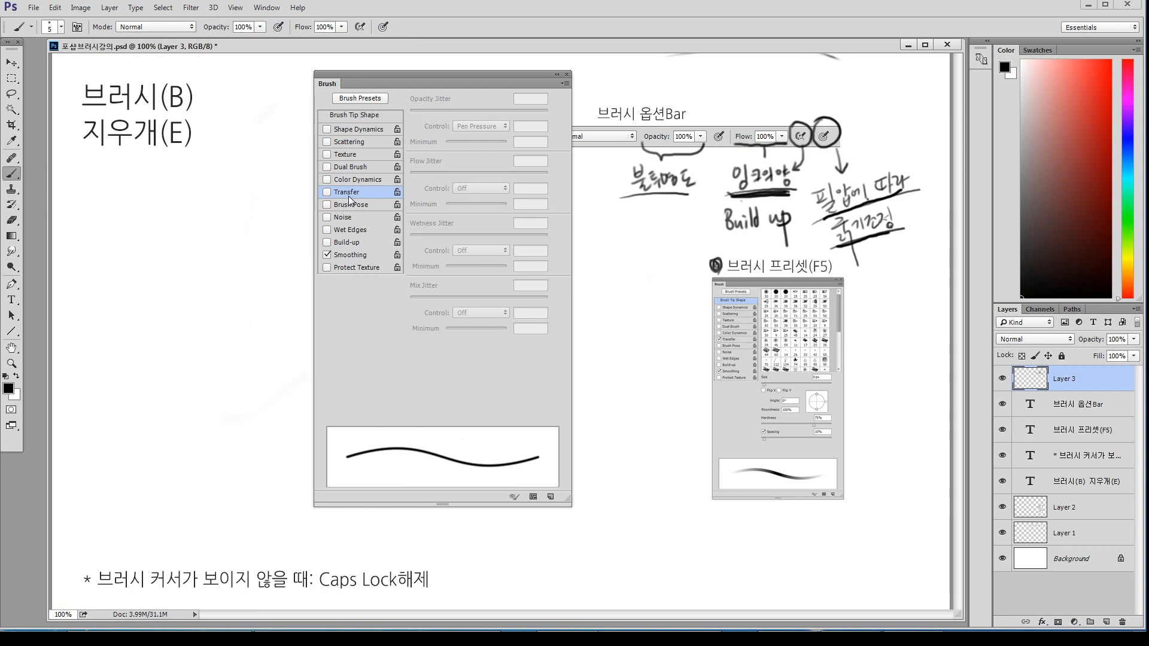
Enable Transfer in the brush settings and set the Flow Jitter control to Pen Pressure
{"action": "left_click", "coordinate": [327, 193]}
{"action": "left_click", "coordinate": [498, 190]}
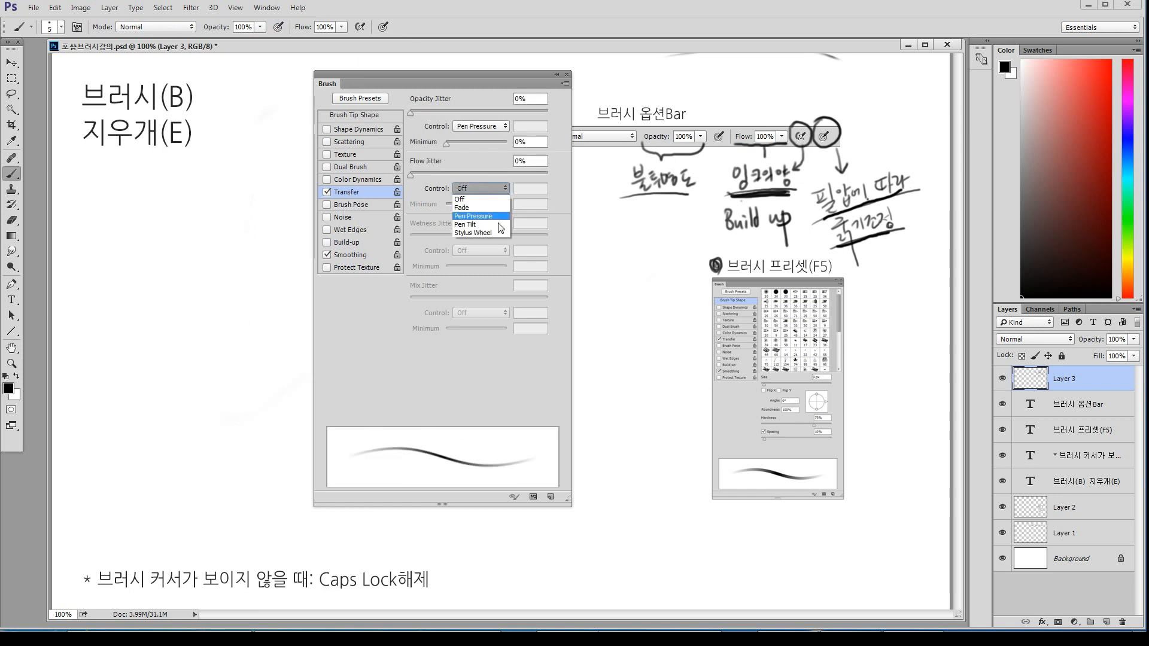
{"action": "left_click", "coordinate": [478, 216]}
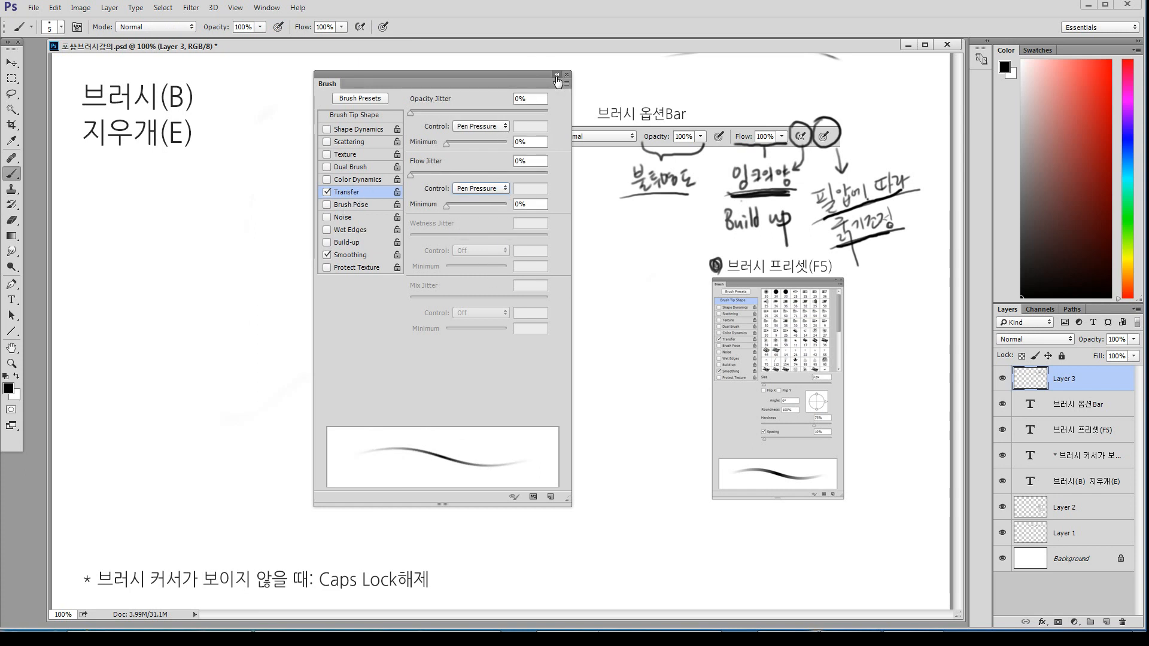
Close the Brush settings panel, enlarge the brush to 45 px, and bring the panel back up
{"action": "left_click", "coordinate": [557, 74]}
{"action": "left_click", "coordinate": [332, 74]}
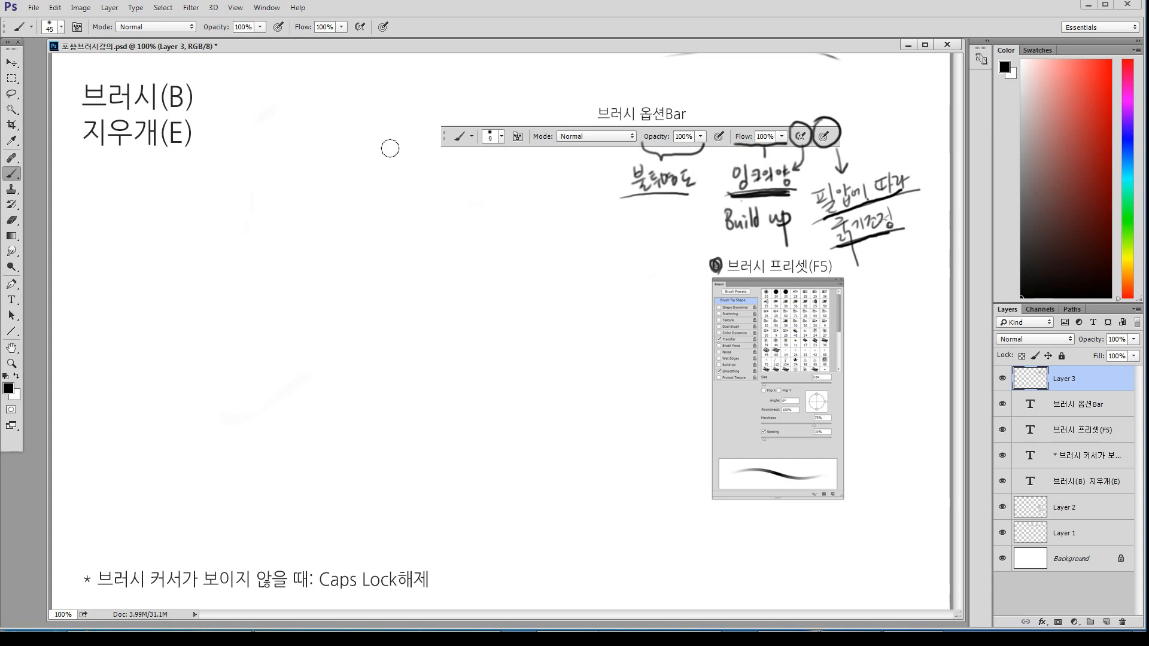
{"action": "key", "text": "F5"}
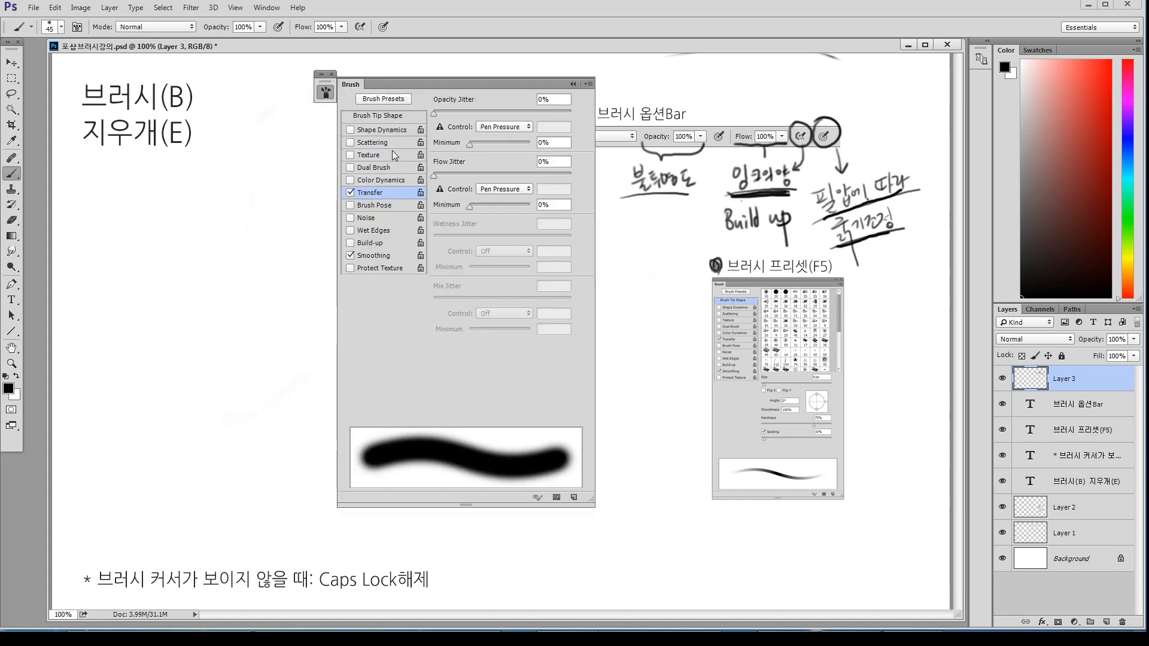
{"action": "left_click", "coordinate": [332, 75]}
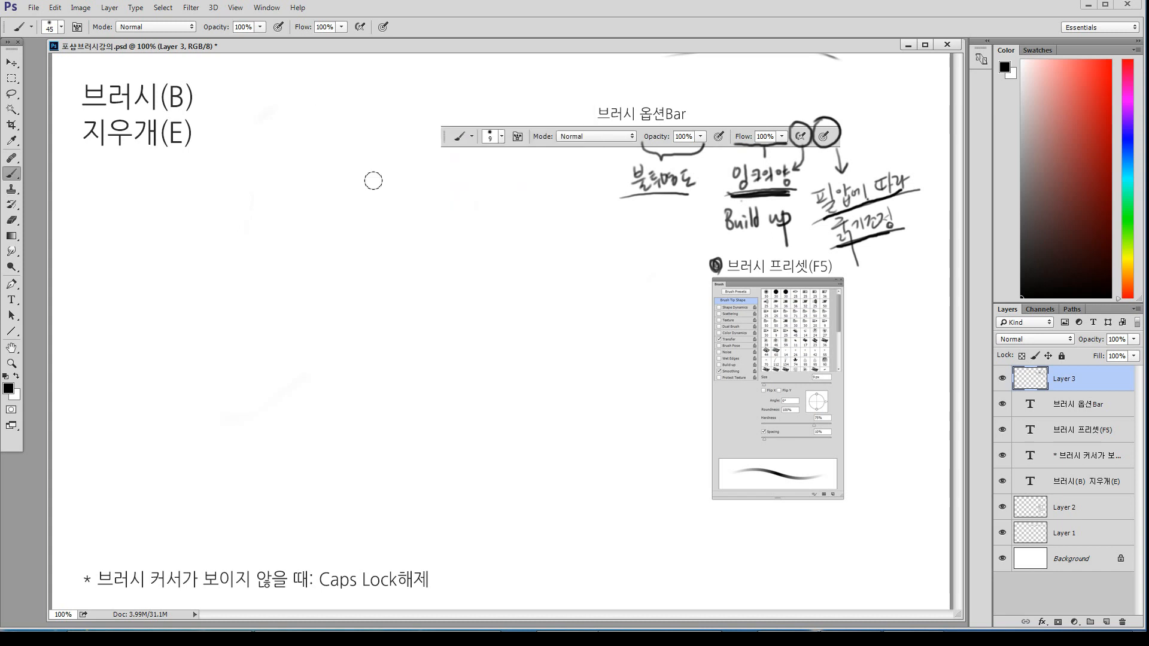
{"action": "key", "text": "F5"}
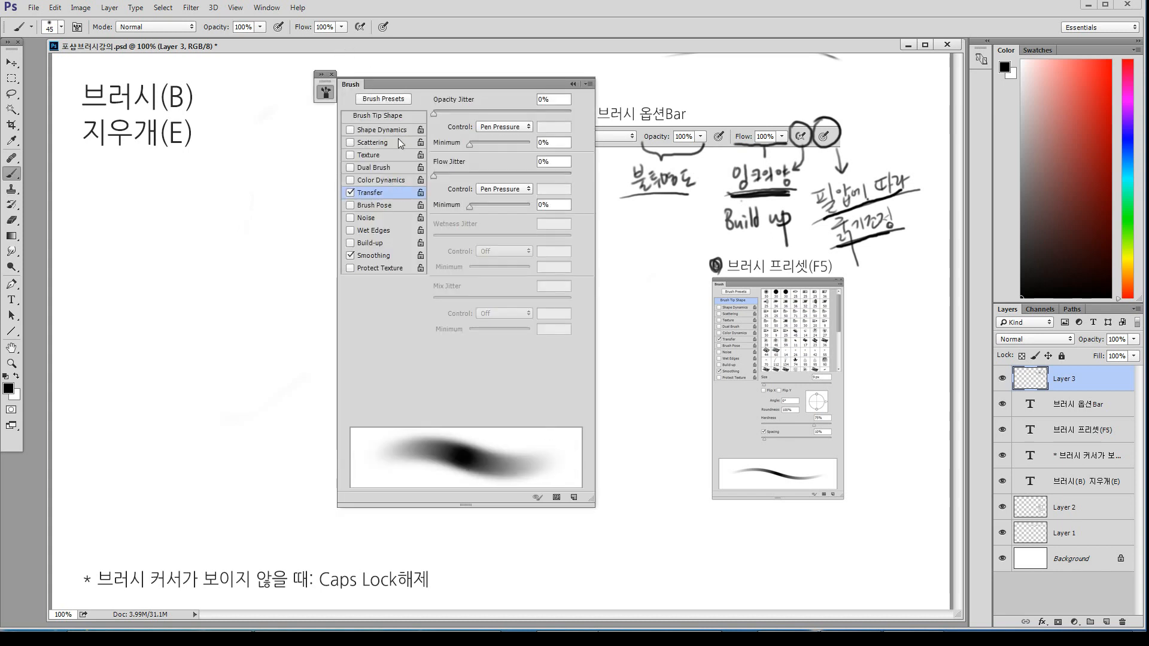
Move the Brush settings off the blank canvas and try the soft and hard round 30 px tips under Brush Tip Shape
{"action": "left_click_drag", "start_coordinate": [418, 83], "coordinate": [592, 85]}
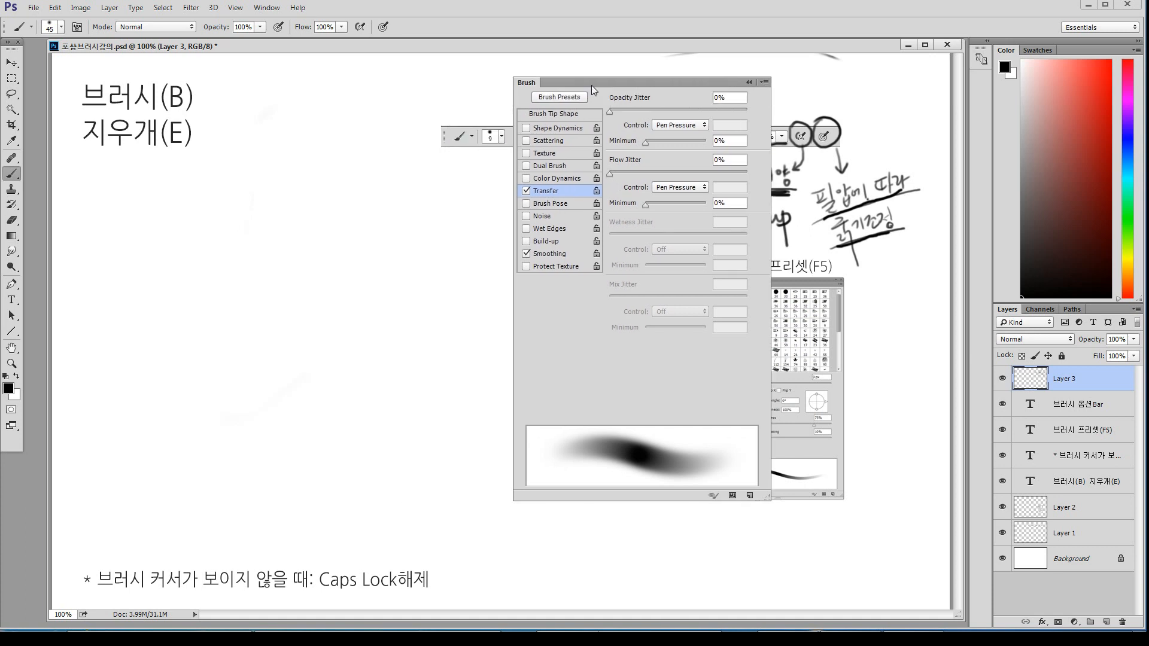
{"action": "left_click", "coordinate": [557, 116]}
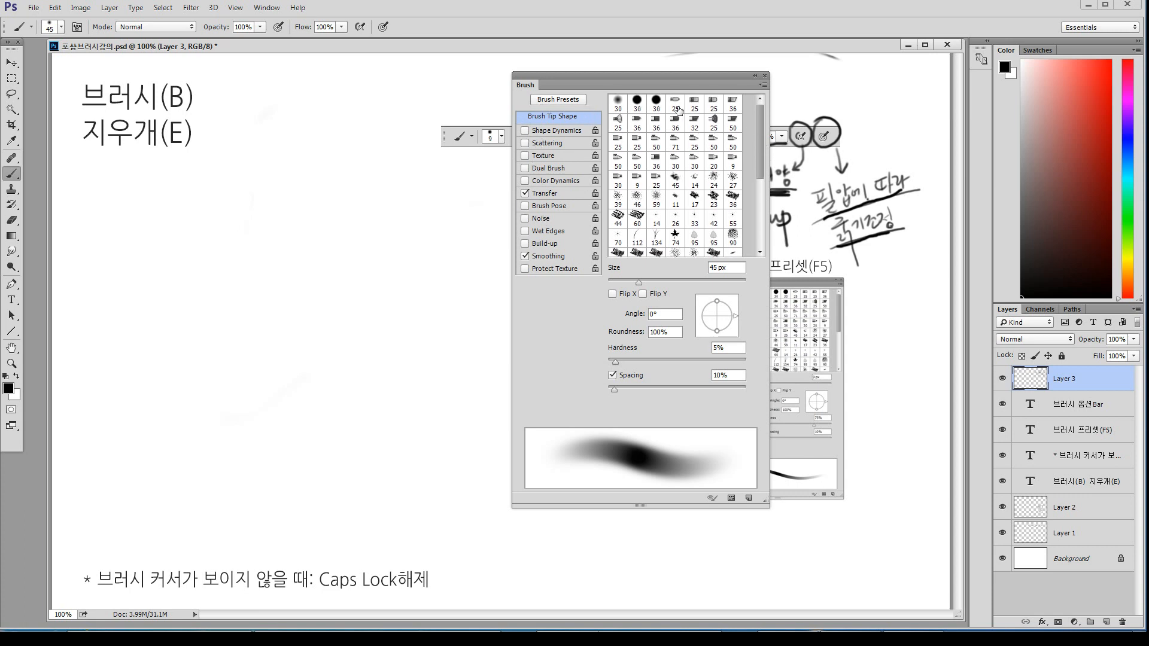
{"action": "left_click", "coordinate": [627, 107]}
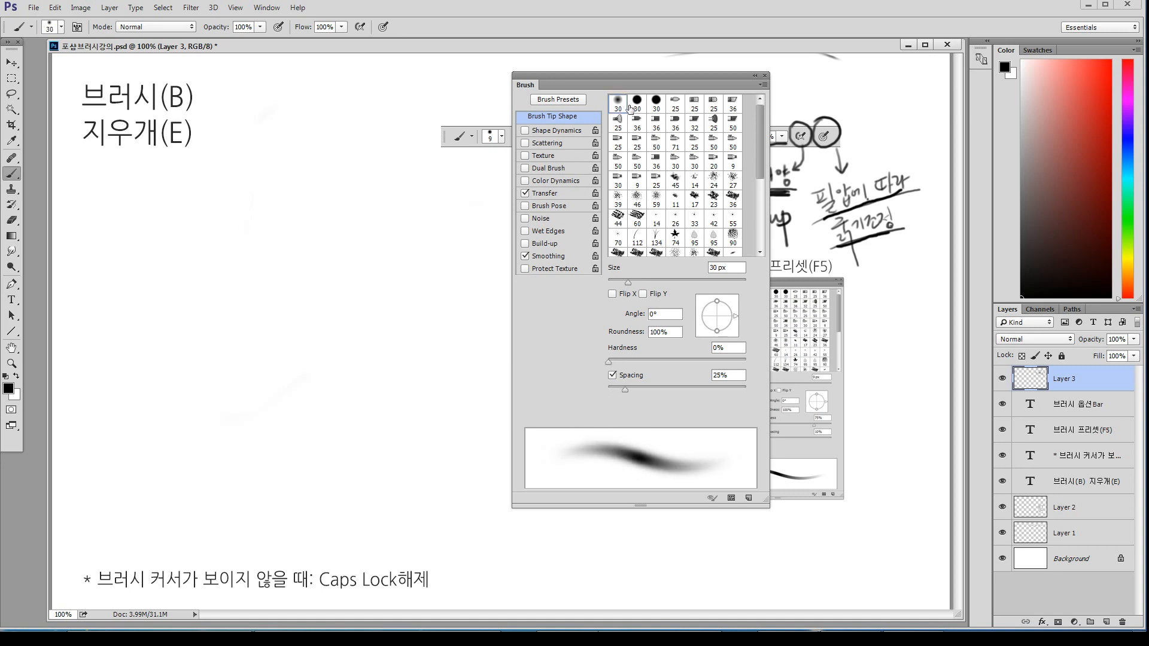
{"action": "left_click", "coordinate": [636, 108]}
{"action": "left_click", "coordinate": [652, 109]}
{"action": "left_click", "coordinate": [622, 108]}
Try the 30 px spatter tip enlarged to 40 px with test strokes on the blank canvas, and undo them
{"action": "mouse_move", "coordinate": [759, 144]}
{"action": "left_mouse_down"}
{"action": "mouse_move", "coordinate": [759, 187]}
{"action": "mouse_move", "coordinate": [760, 151]}
{"action": "left_mouse_up"}
{"action": "left_click", "coordinate": [676, 124]}
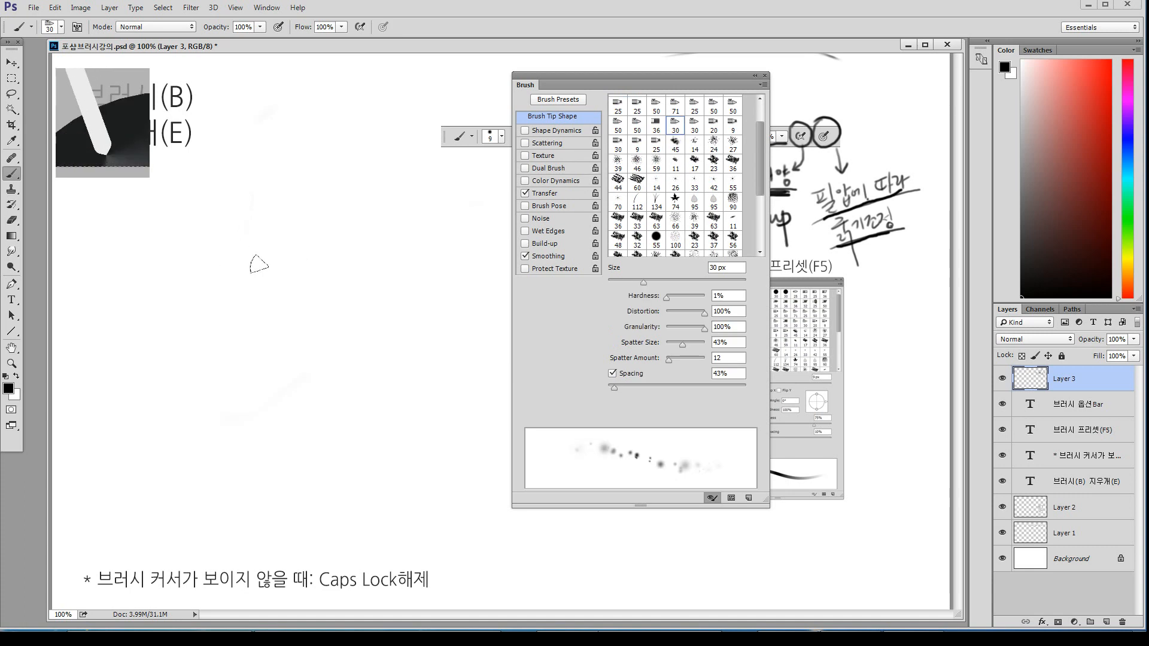
{"action": "key", "text": "bracketright"}
{"action": "mouse_move", "coordinate": [249, 249]}
{"action": "left_mouse_down"}
{"action": "mouse_move", "coordinate": [240, 287]}
{"action": "mouse_move", "coordinate": [229, 271]}
{"action": "mouse_move", "coordinate": [208, 301]}
{"action": "mouse_move", "coordinate": [173, 239]}
{"action": "left_mouse_up"}
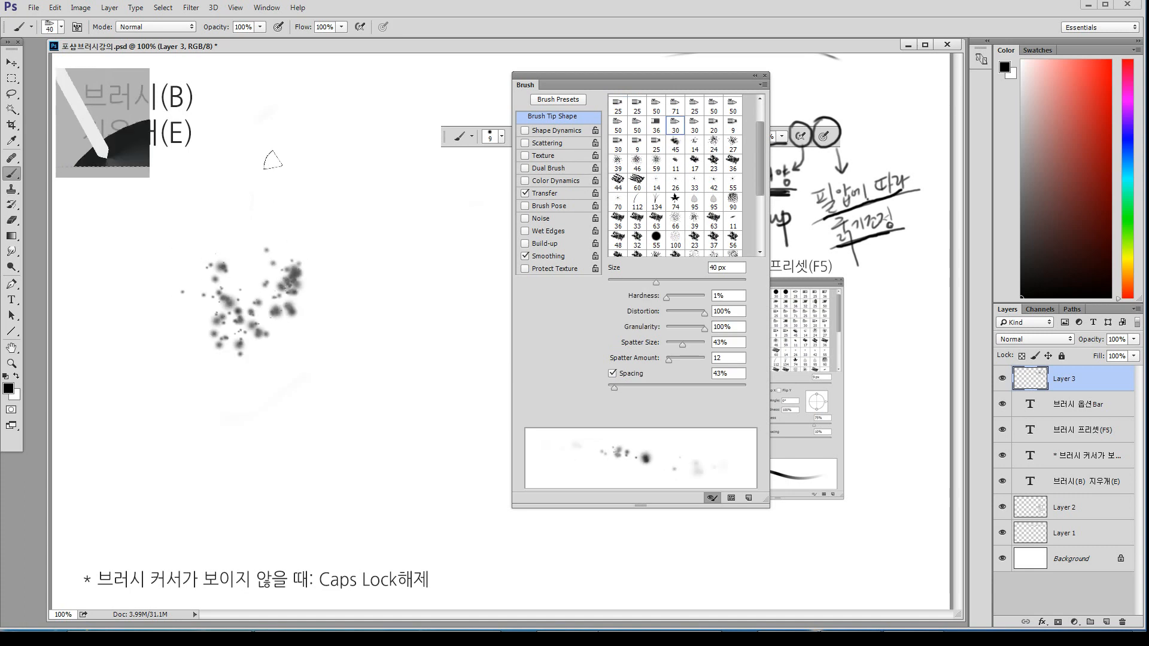
{"action": "key", "text": "ctrl+z"}
{"action": "left_click_drag", "start_coordinate": [241, 206], "coordinate": [227, 231]}
{"action": "key", "text": "ctrl+z"}
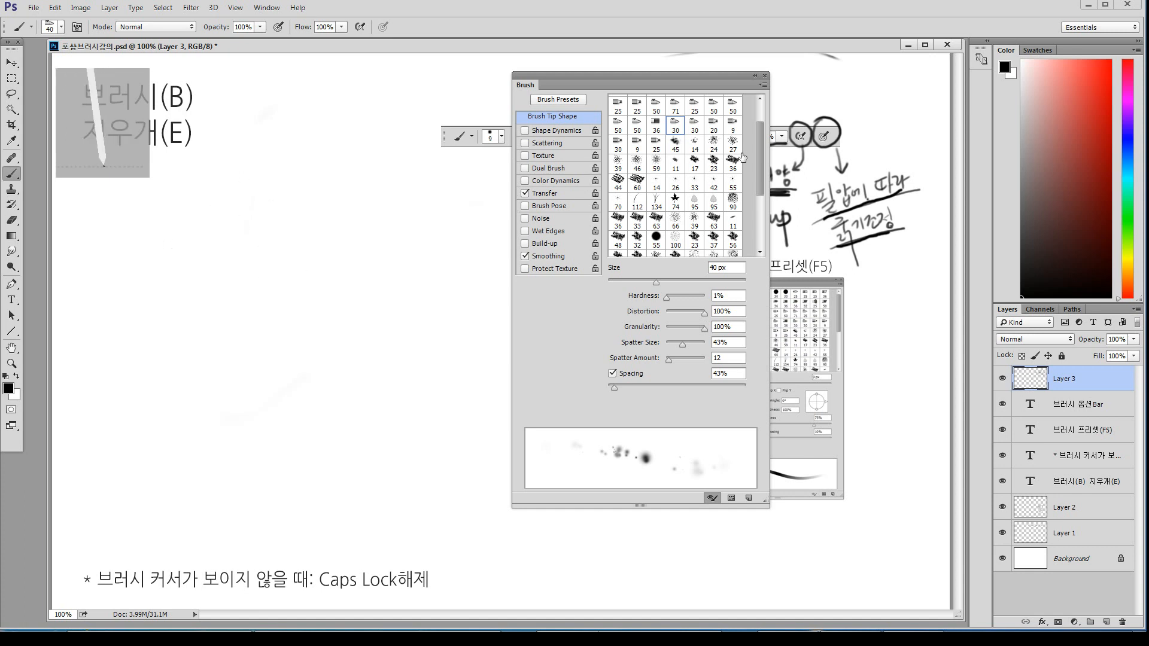
Try the 95 px leaf tip and the 33 px and 63 px textured tips in Brush Tip Shape
{"action": "scroll", "coordinate": [748, 173], "scroll_direction": "down", "scroll_amount": 3}
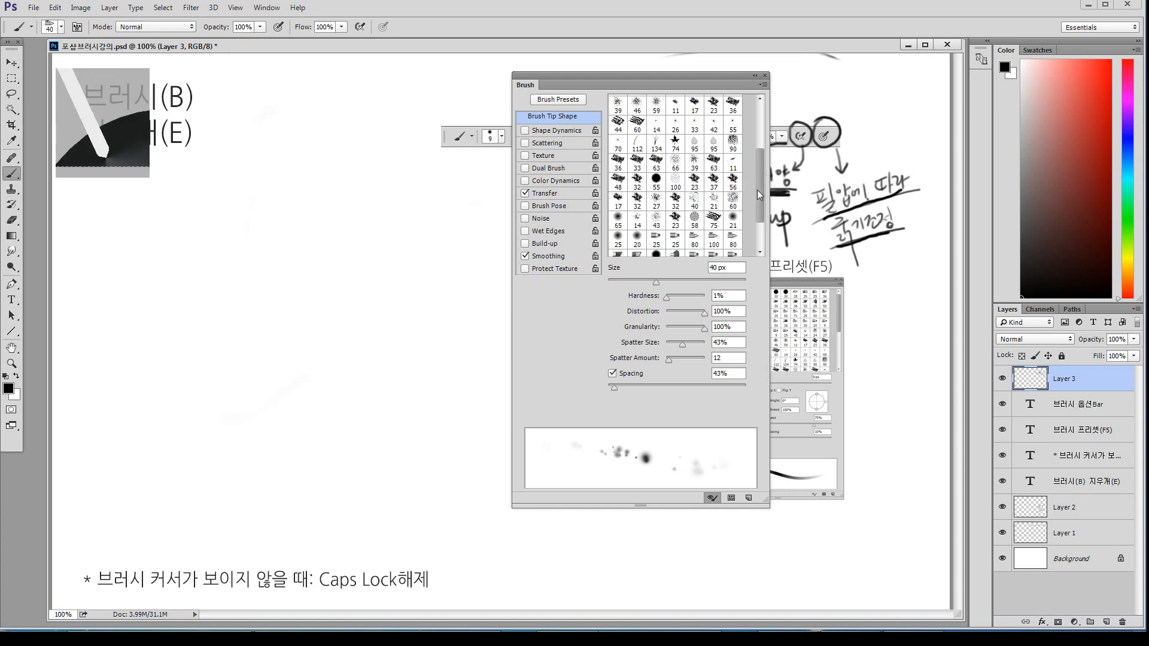
{"action": "left_click", "coordinate": [714, 144]}
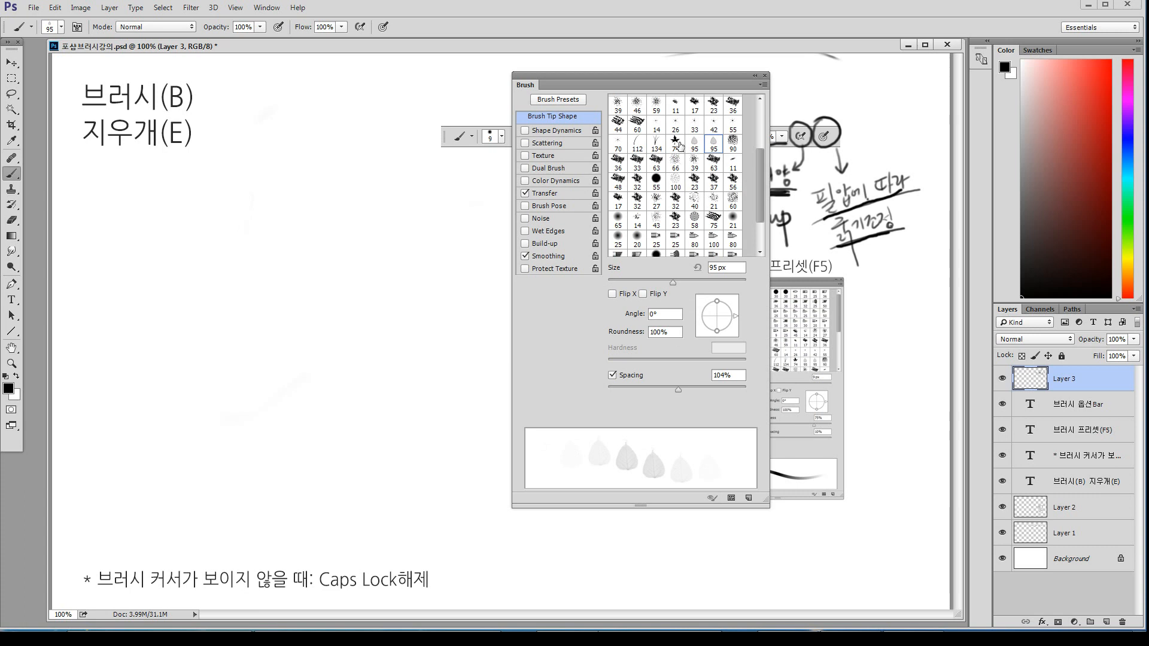
{"action": "left_click", "coordinate": [637, 161]}
{"action": "left_click", "coordinate": [656, 162]}
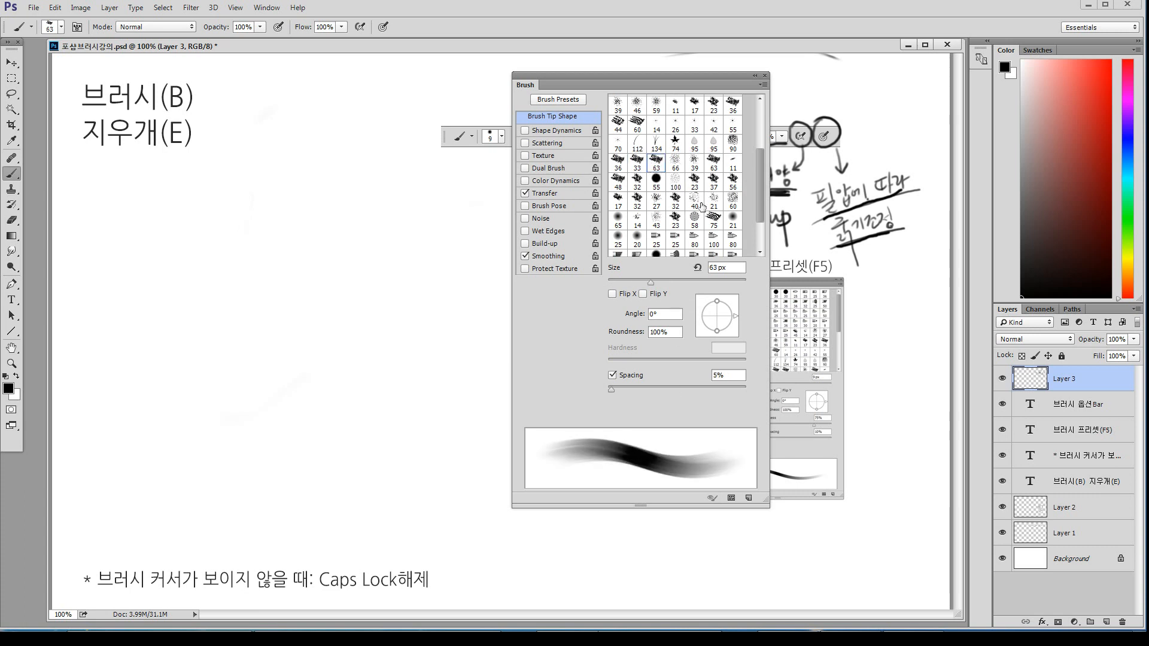
Try the 40 px textured tip with test strokes across the blank canvas, and undo them
{"action": "left_click", "coordinate": [695, 200]}
{"action": "left_click_drag", "start_coordinate": [341, 181], "coordinate": [192, 356]}
{"action": "key", "text": "ctrl+z"}
{"action": "mouse_move", "coordinate": [189, 297]}
{"action": "left_mouse_down"}
{"action": "mouse_move", "coordinate": [254, 232]}
{"action": "mouse_move", "coordinate": [333, 207]}
{"action": "mouse_move", "coordinate": [434, 230]}
{"action": "mouse_move", "coordinate": [489, 275]}
{"action": "left_mouse_up"}
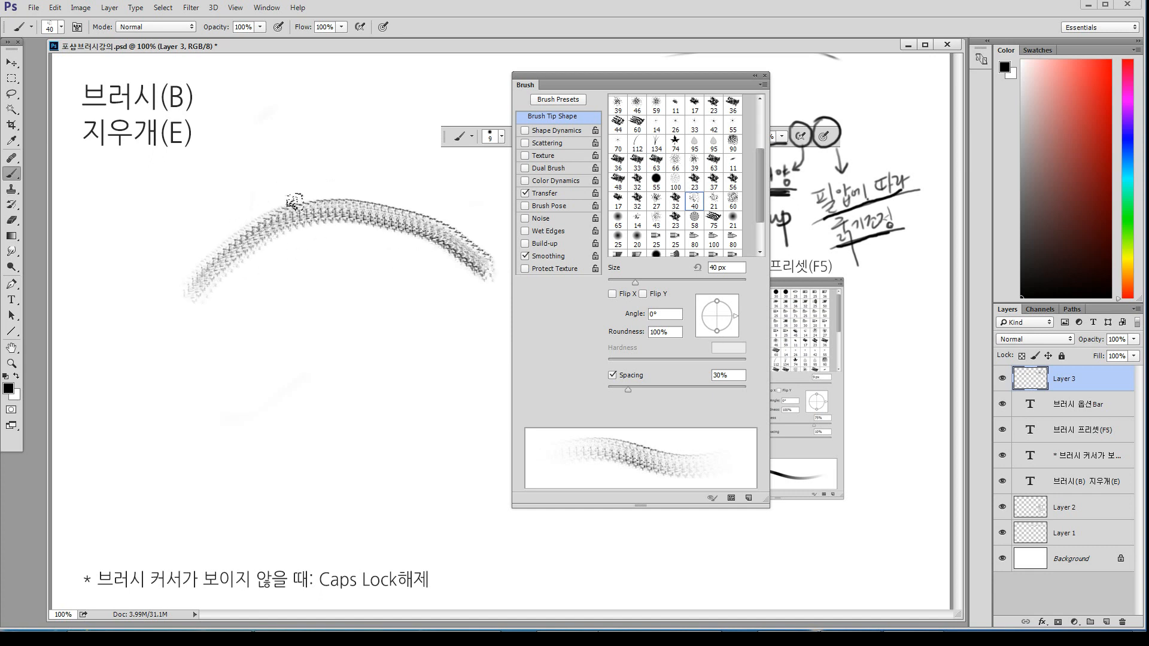
{"action": "key", "text": "ctrl+z"}
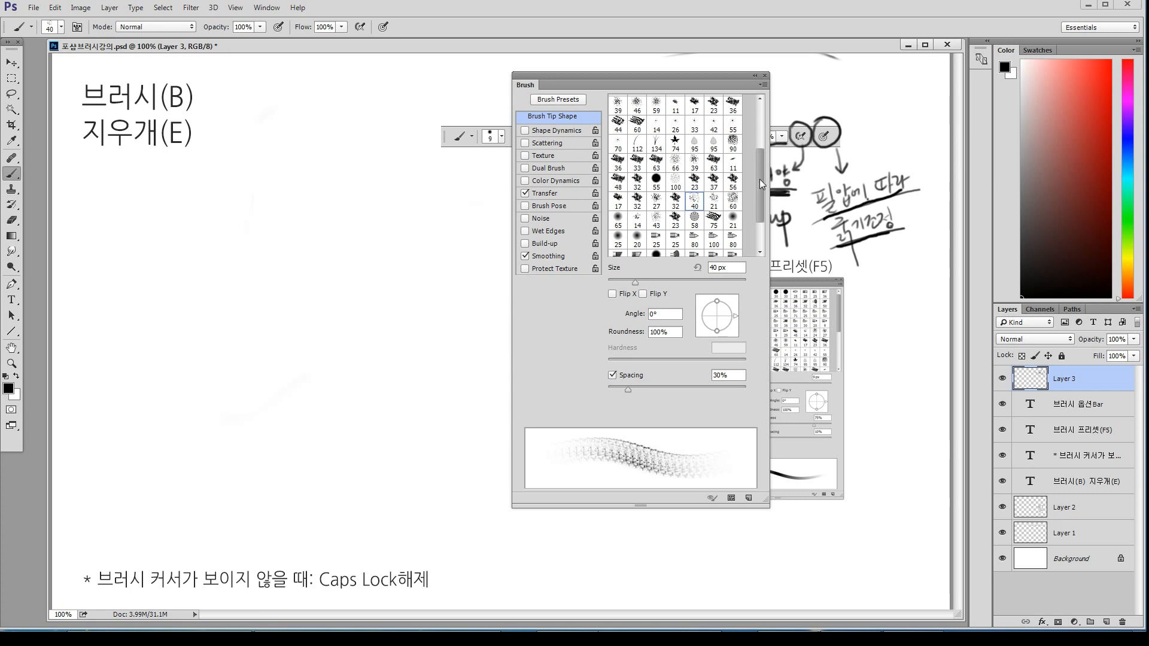
Select the soft round 30 px tip, enlarge it to 45 px and paint a diagonal test stroke on the blank canvas
{"action": "left_click_drag", "start_coordinate": [759, 179], "coordinate": [760, 120]}
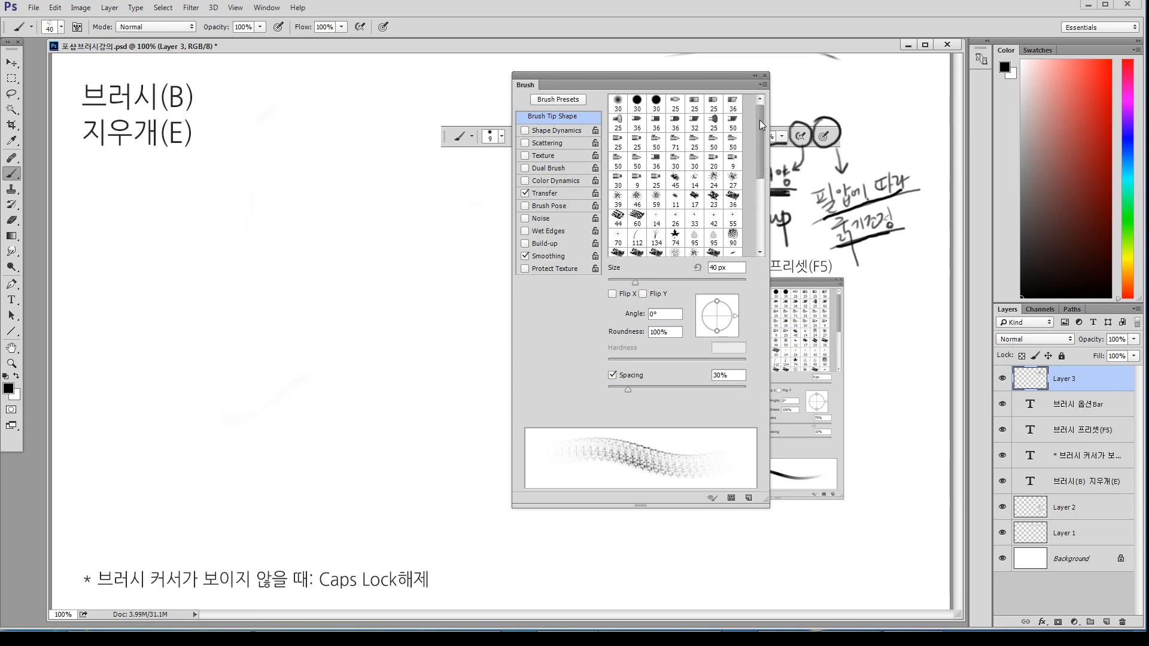
{"action": "left_click", "coordinate": [616, 109]}
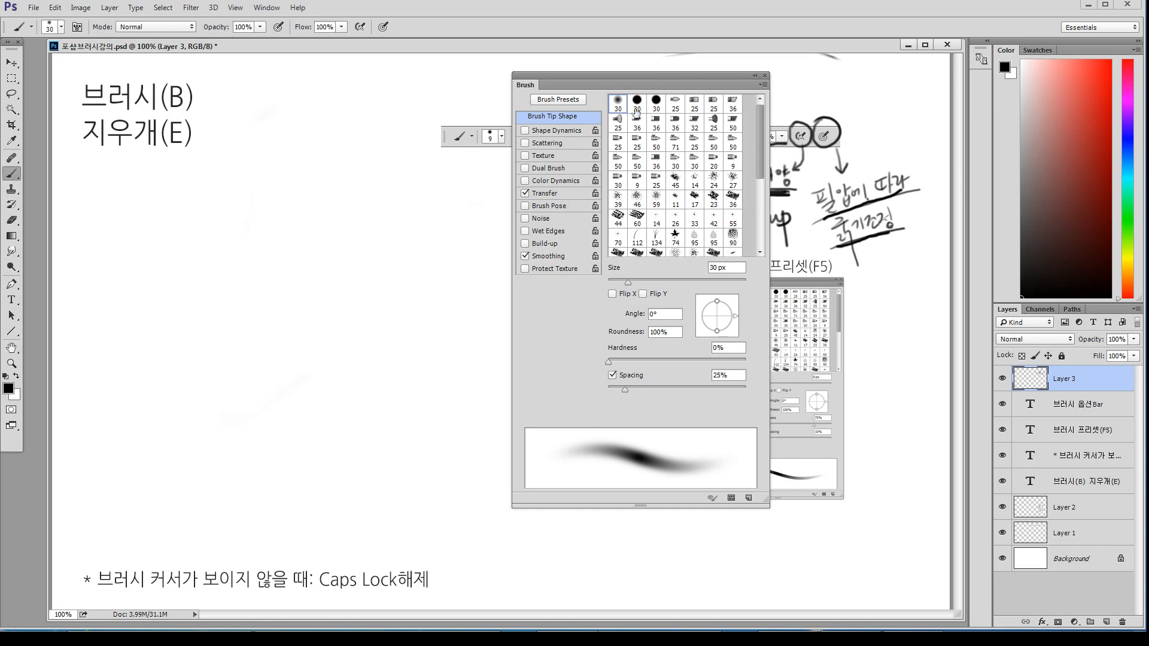
{"action": "left_click", "coordinate": [636, 110]}
{"action": "left_click", "coordinate": [618, 111]}
{"action": "key", "text": "bracketright"}
{"action": "key", "text": "bracketright"}
{"action": "key", "text": "bracketright"}
{"action": "left_click_drag", "start_coordinate": [326, 163], "coordinate": [188, 326]}
{"action": "key", "text": "ctrl+z"}
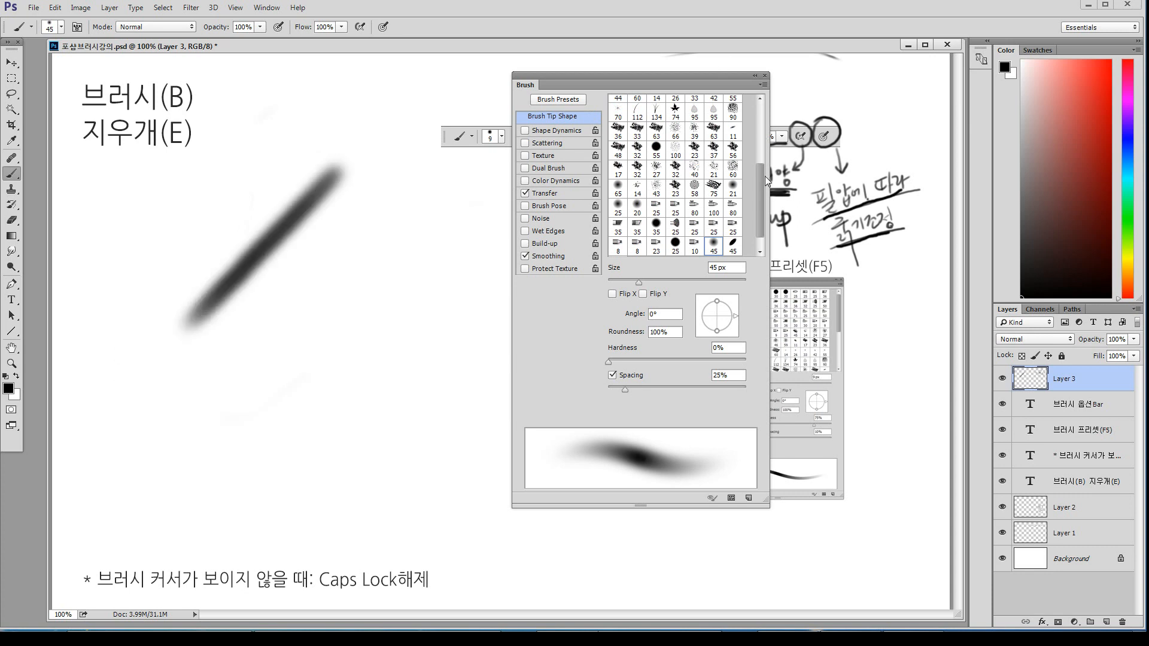
Select the hard round 30 px tip and paint a second diagonal stroke parallel to the soft one
{"action": "left_click_drag", "start_coordinate": [765, 176], "coordinate": [763, 95]}
{"action": "left_click", "coordinate": [637, 102]}
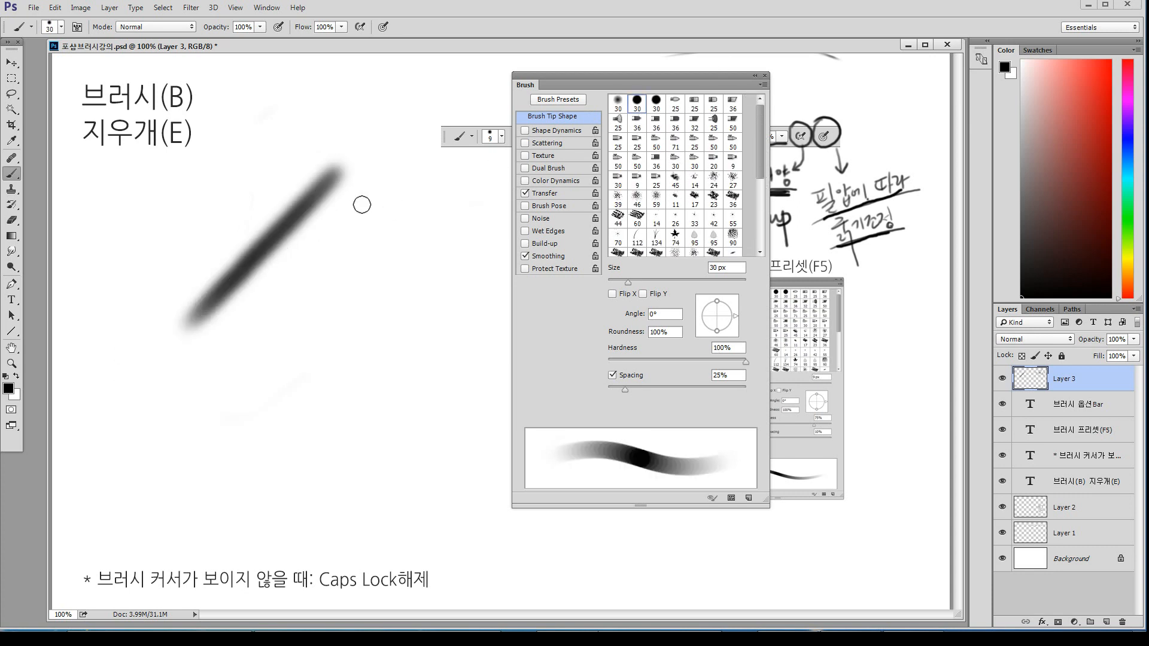
{"action": "left_click_drag", "start_coordinate": [368, 206], "coordinate": [227, 344]}
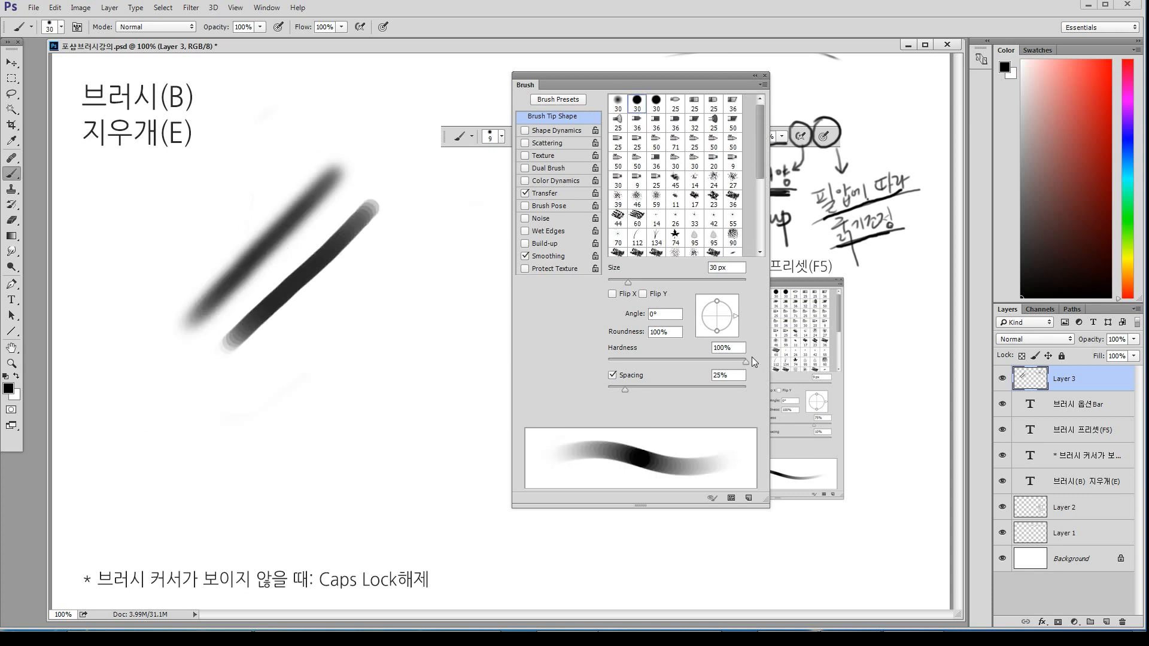
Try the soft round tip at a reduced size of 25 px
{"action": "left_click", "coordinate": [618, 103]}
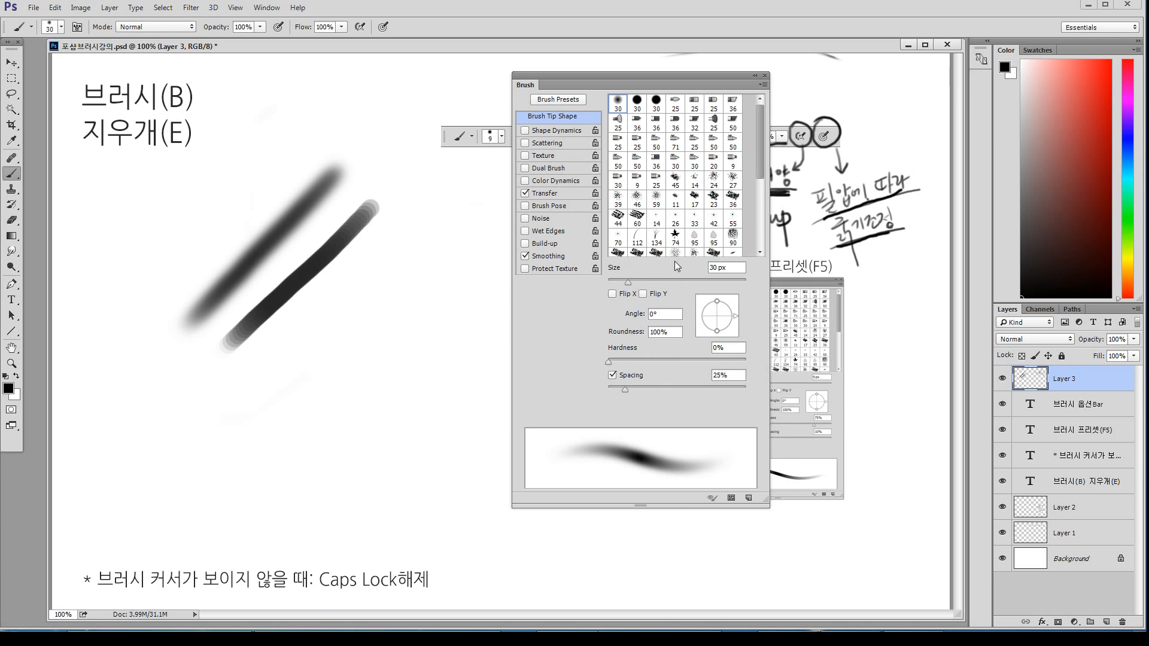
{"action": "mouse_move", "coordinate": [631, 279]}
{"action": "left_mouse_down"}
{"action": "mouse_move", "coordinate": [670, 281]}
{"action": "mouse_move", "coordinate": [625, 283]}
{"action": "left_mouse_up"}
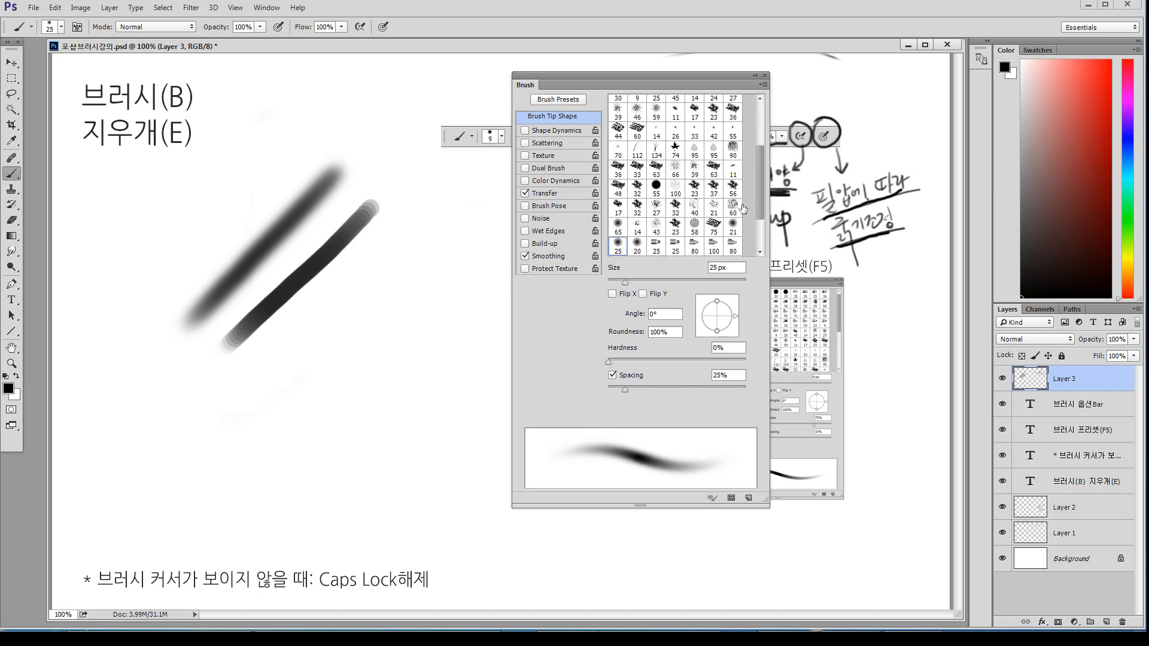
{"action": "scroll", "coordinate": [743, 208], "scroll_direction": "up", "scroll_amount": 4}
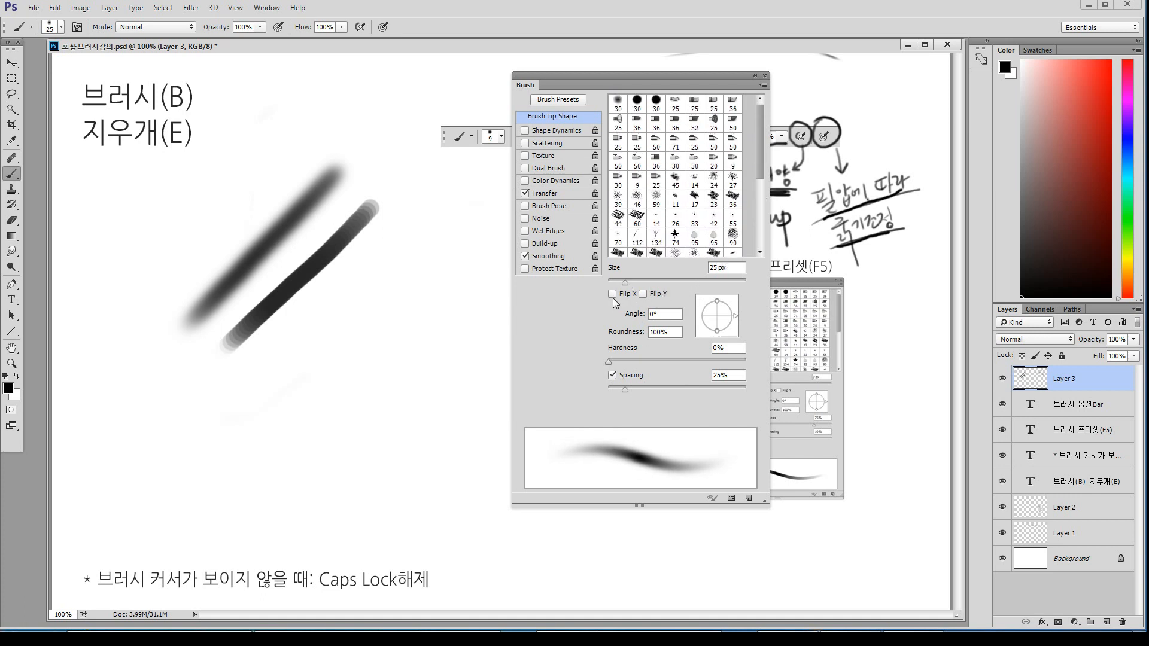
Select the soft round 30 px tip and set its hardness to 74%
{"action": "left_click", "coordinate": [622, 108]}
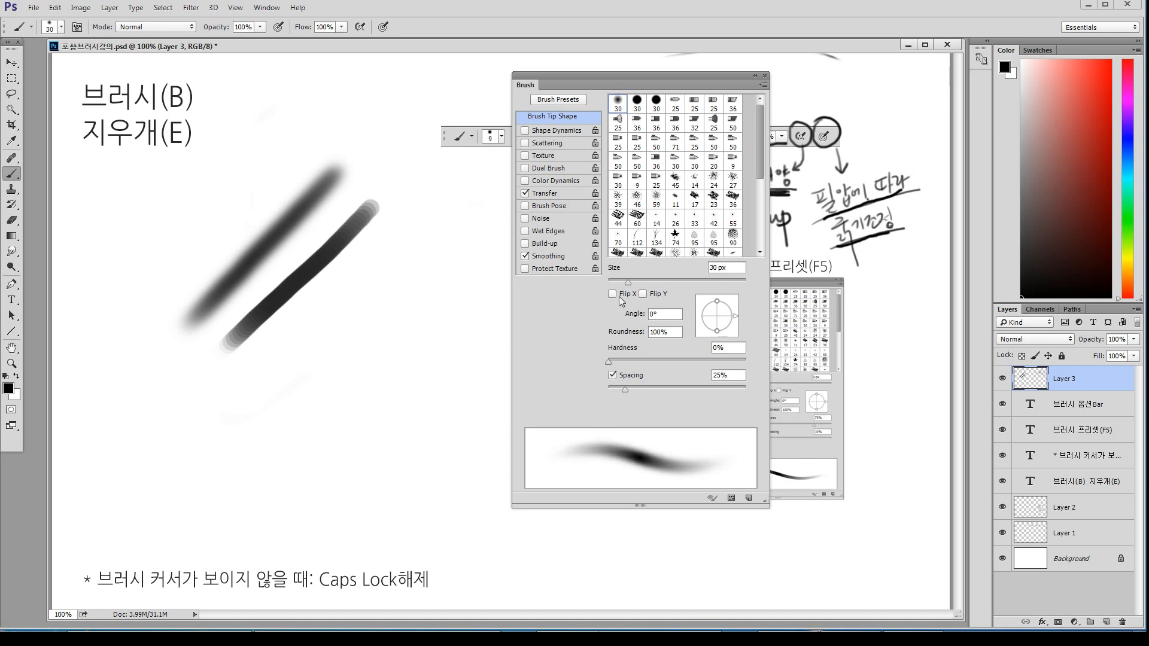
{"action": "left_click_drag", "start_coordinate": [364, 267], "coordinate": [441, 246]}
{"action": "key", "text": "ctrl+z"}
{"action": "left_click_drag", "start_coordinate": [735, 321], "coordinate": [737, 315]}
{"action": "left_click_drag", "start_coordinate": [611, 362], "coordinate": [707, 361]}
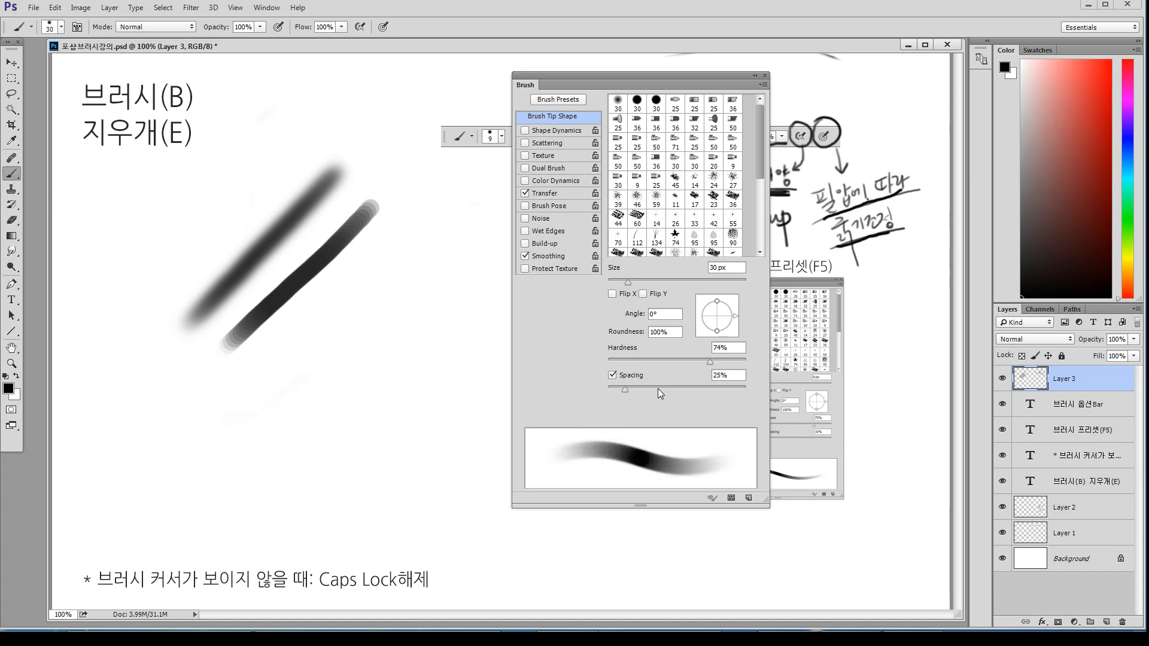
Set the tip spacing to 128% and paint a dotted diagonal stroke beside the hard-edged stroke
{"action": "mouse_move", "coordinate": [628, 390]}
{"action": "left_mouse_down"}
{"action": "mouse_move", "coordinate": [706, 390]}
{"action": "mouse_move", "coordinate": [637, 402]}
{"action": "mouse_move", "coordinate": [635, 392]}
{"action": "mouse_move", "coordinate": [694, 387]}
{"action": "mouse_move", "coordinate": [627, 393]}
{"action": "mouse_move", "coordinate": [683, 391]}
{"action": "left_mouse_up"}
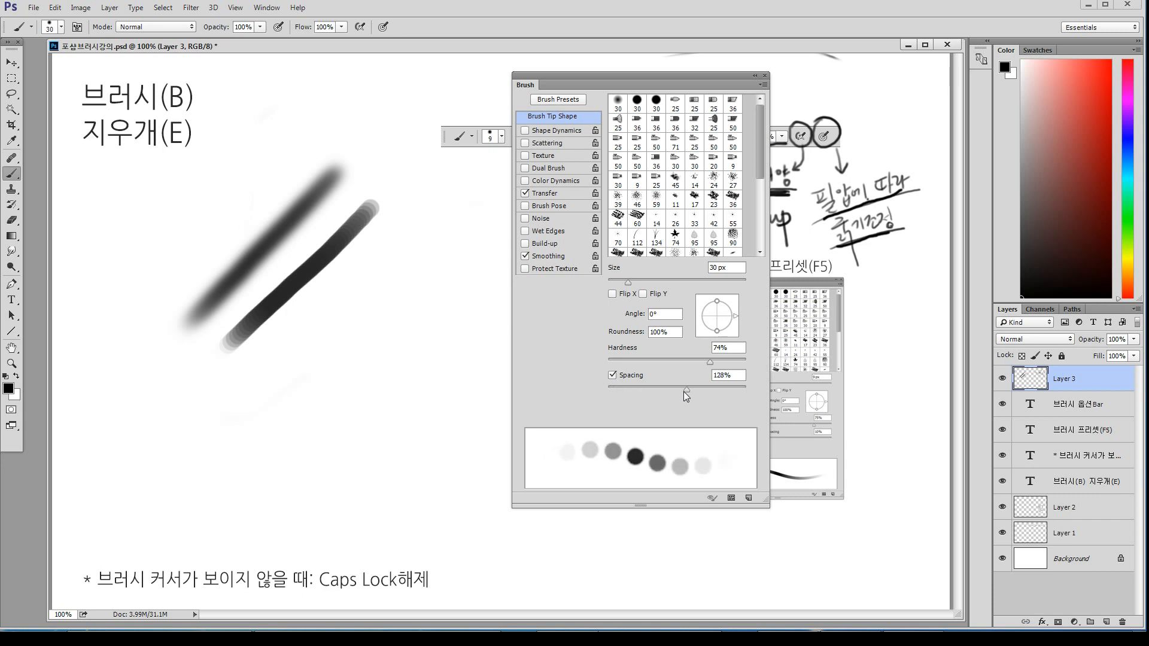
{"action": "left_click_drag", "start_coordinate": [426, 233], "coordinate": [242, 405]}
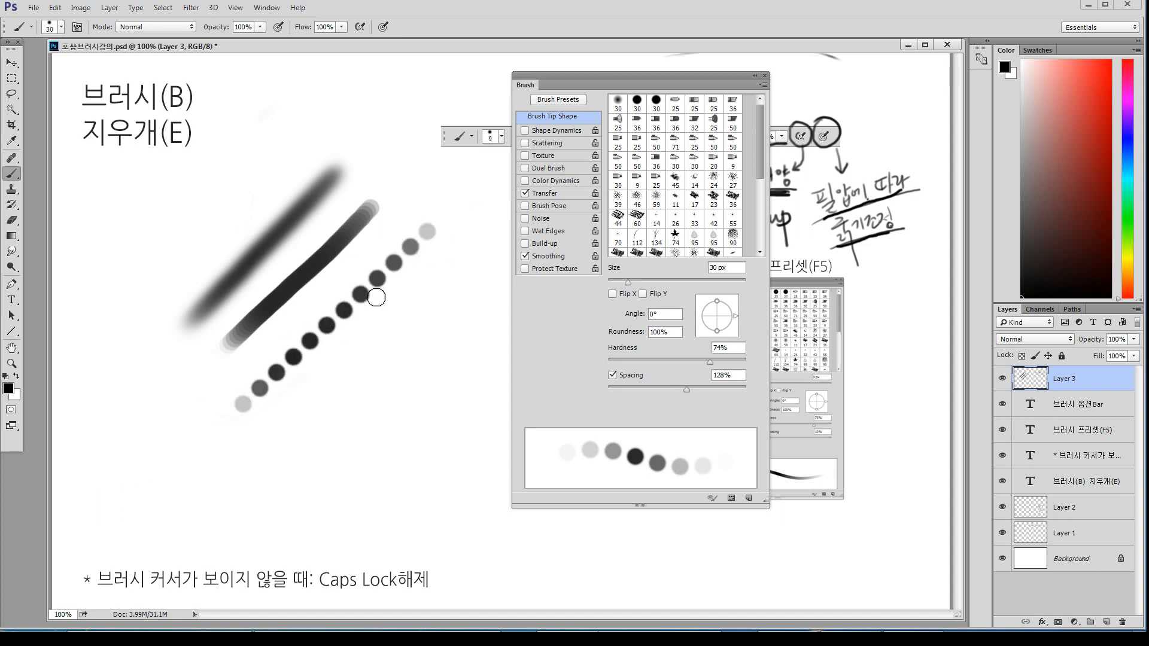
{"action": "key", "text": "ctrl+z"}
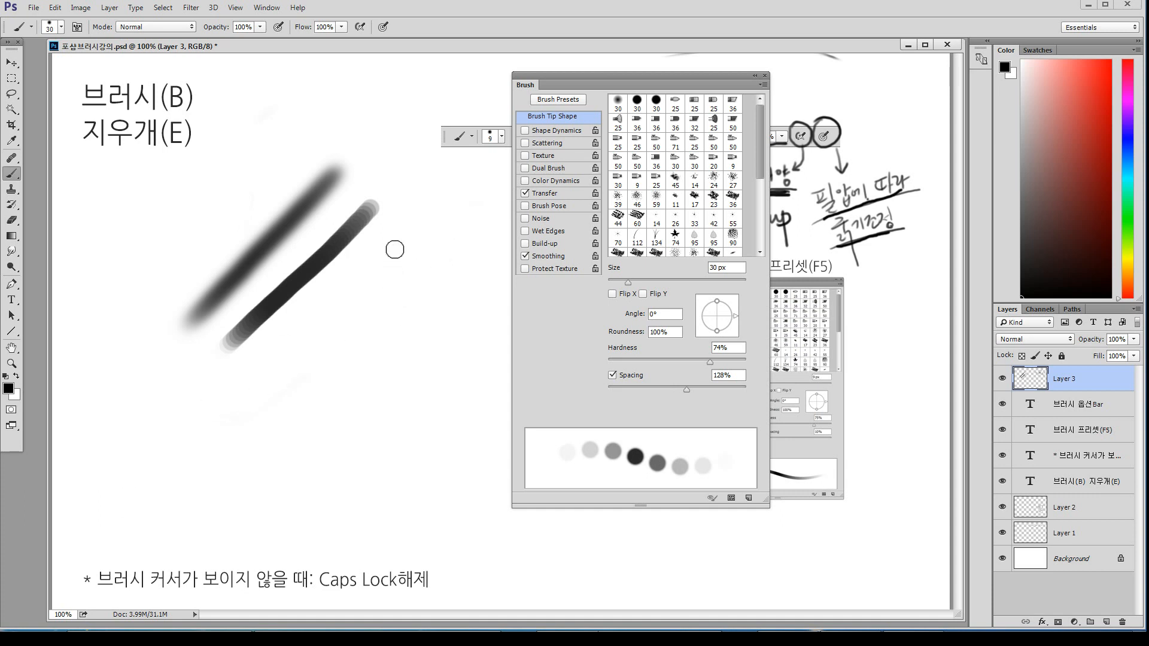
{"action": "mouse_move", "coordinate": [416, 227]}
{"action": "left_mouse_down"}
{"action": "mouse_move", "coordinate": [214, 439]}
{"action": "mouse_move", "coordinate": [128, 493]}
{"action": "left_mouse_up"}
{"action": "key", "text": "ctrl+z"}
{"action": "left_click_drag", "start_coordinate": [421, 225], "coordinate": [288, 353]}
Increase the tip spacing to 177% and paint another dotted diagonal stroke below the first one
{"action": "left_click_drag", "start_coordinate": [695, 392], "coordinate": [709, 390]}
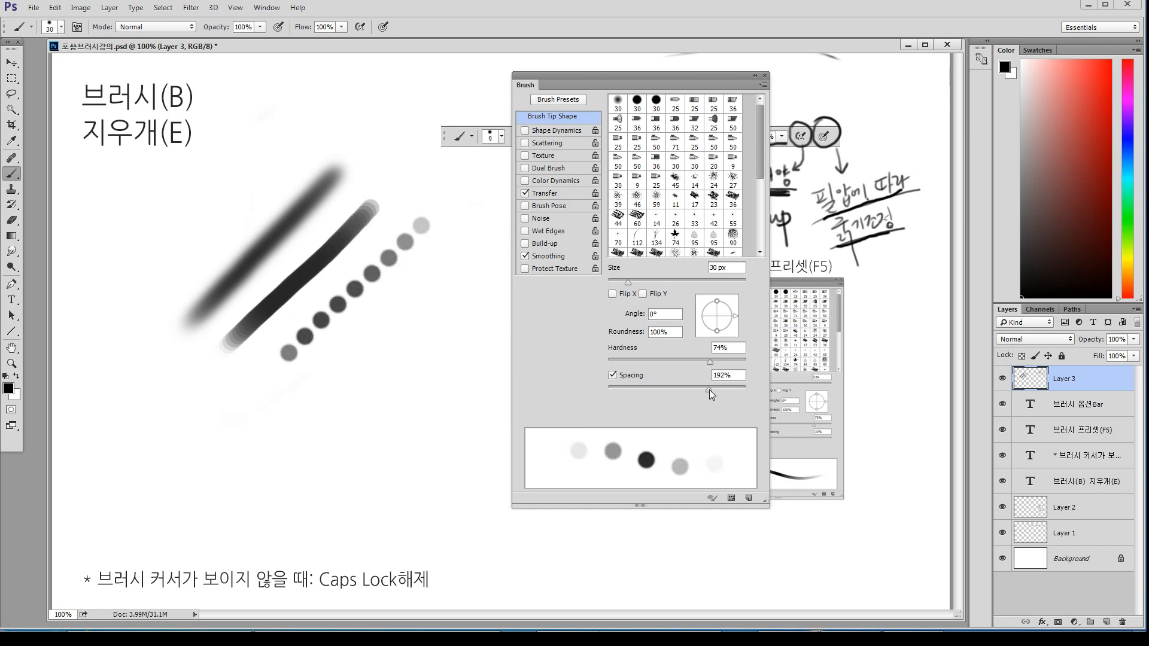
{"action": "left_click_drag", "start_coordinate": [446, 241], "coordinate": [188, 474]}
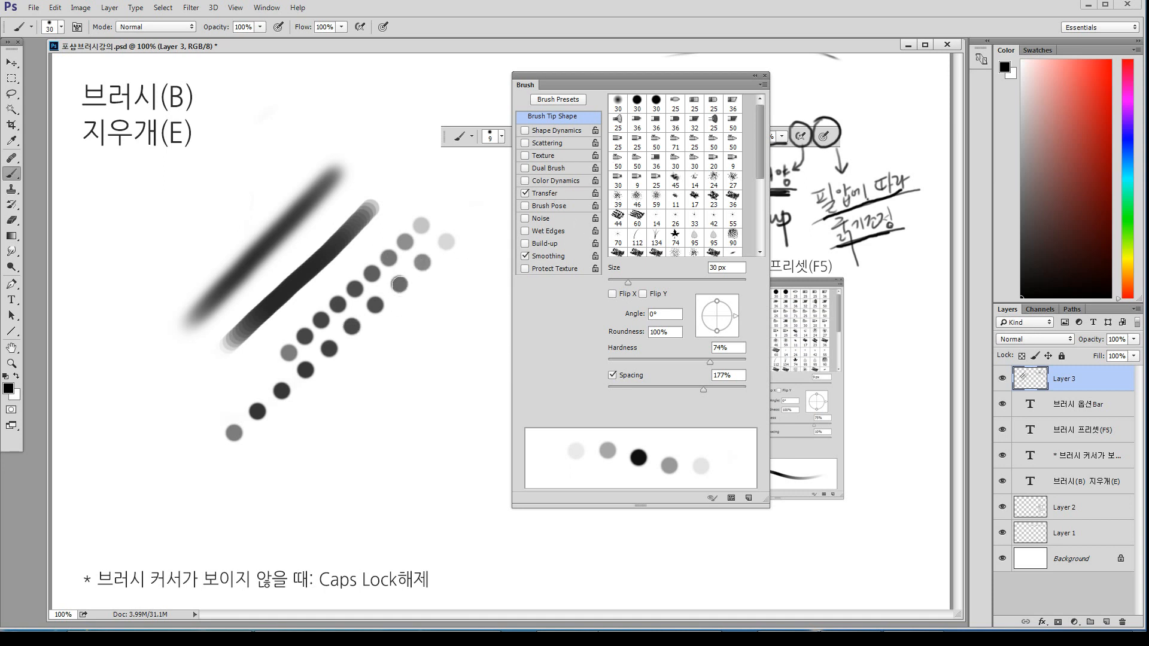
Try Flip X, Flip Y and the angle and roundness control on the round tip, and reselect the soft round 30 px tip
{"action": "left_click", "coordinate": [612, 294]}
{"action": "left_click", "coordinate": [641, 294]}
{"action": "left_click", "coordinate": [643, 294]}
{"action": "left_click", "coordinate": [612, 294]}
{"action": "mouse_move", "coordinate": [737, 316]}
{"action": "left_mouse_down"}
{"action": "mouse_move", "coordinate": [733, 328]}
{"action": "mouse_move", "coordinate": [735, 319]}
{"action": "left_mouse_up"}
{"action": "mouse_move", "coordinate": [718, 303]}
{"action": "left_mouse_down"}
{"action": "mouse_move", "coordinate": [720, 319]}
{"action": "mouse_move", "coordinate": [726, 298]}
{"action": "left_mouse_up"}
{"action": "left_click", "coordinate": [623, 107]}
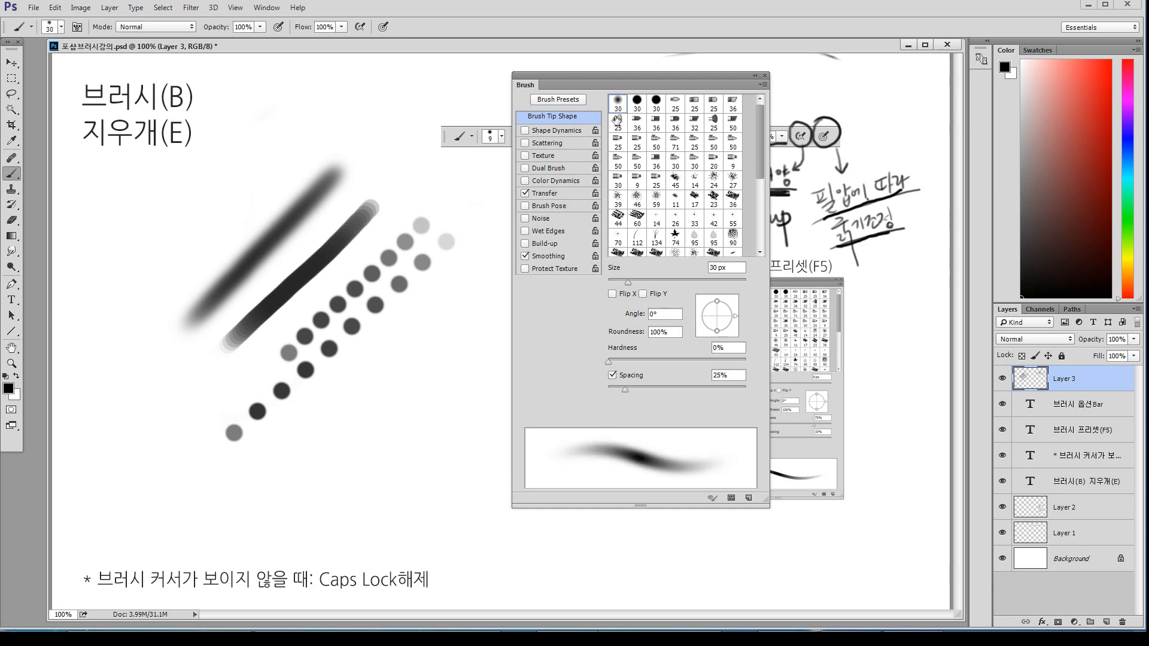
Select the 74 px maple leaf tip and set its spacing to 94%
{"action": "left_click_drag", "start_coordinate": [763, 131], "coordinate": [761, 155]}
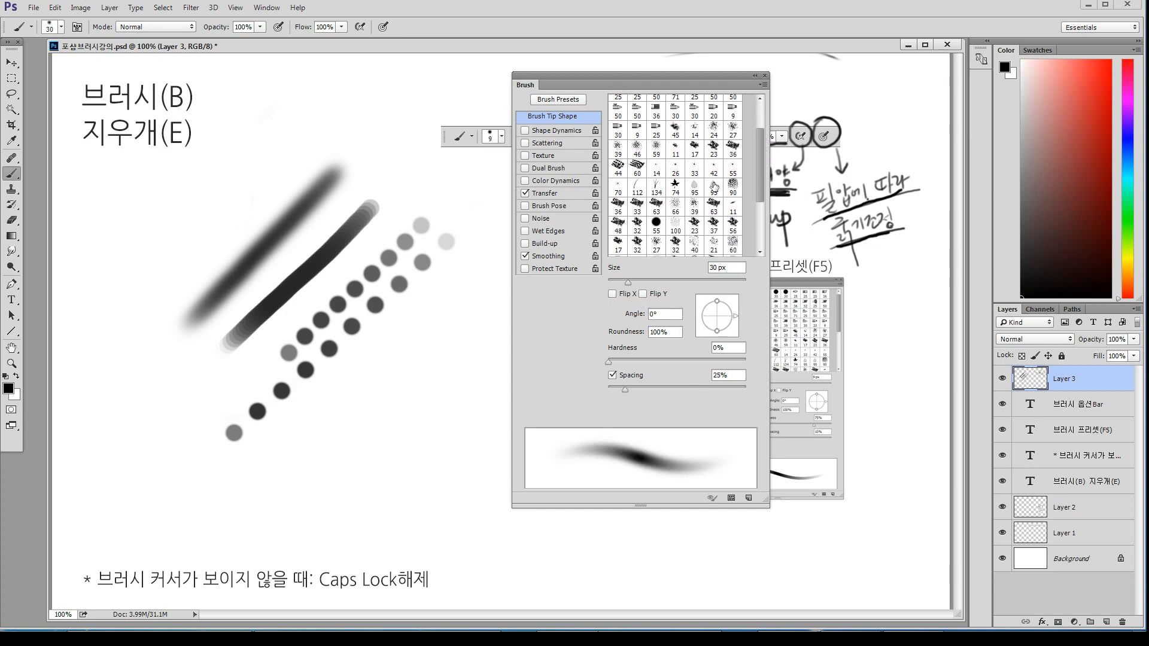
{"action": "left_click", "coordinate": [676, 187]}
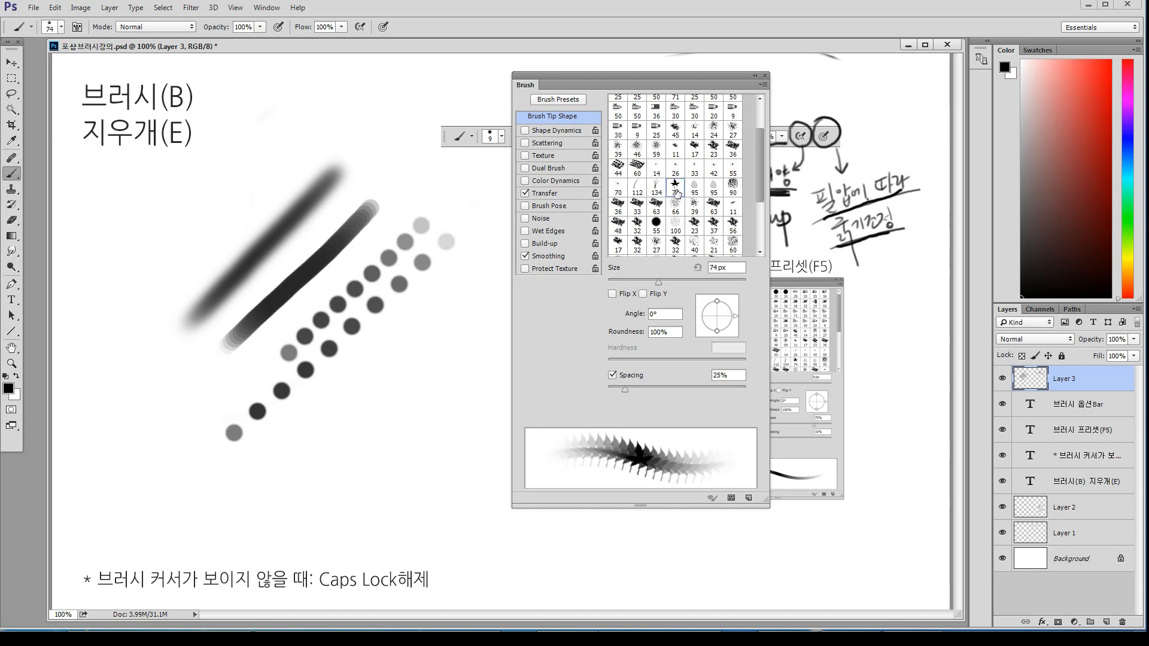
{"action": "left_click_drag", "start_coordinate": [630, 386], "coordinate": [672, 399]}
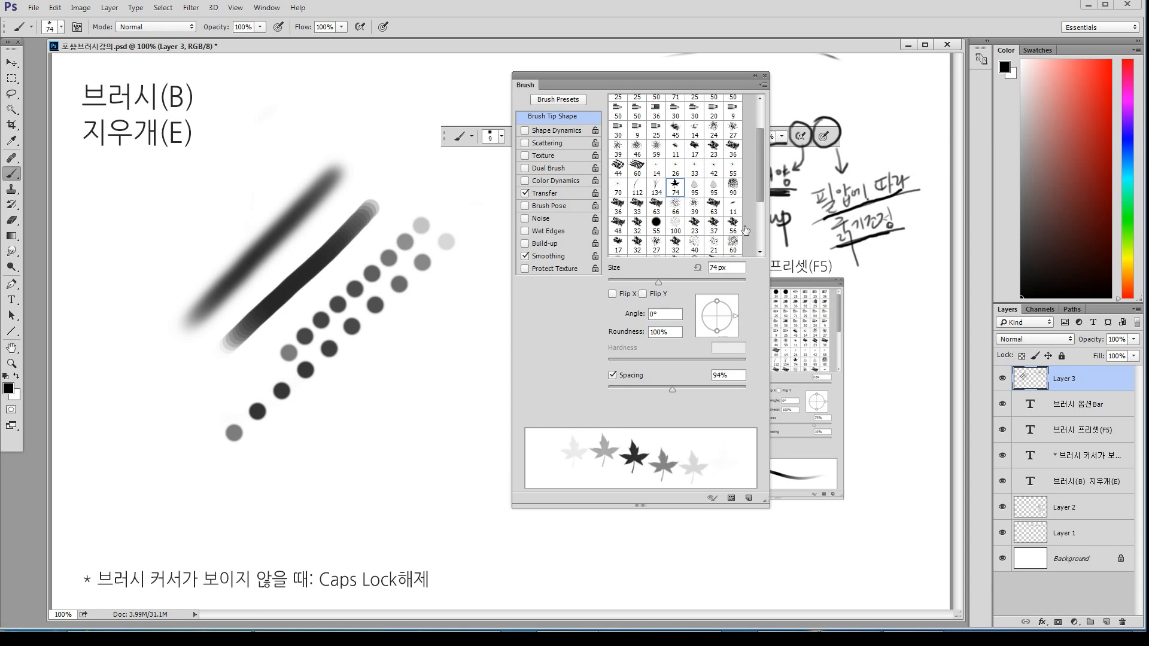
Toggle Flip X and Flip Y on the leaf tip, leave both off, and set the tip angle to 5°
{"action": "left_click", "coordinate": [613, 295]}
{"action": "left_click", "coordinate": [614, 294]}
{"action": "left_click", "coordinate": [613, 294]}
{"action": "left_click", "coordinate": [643, 295]}
{"action": "left_click", "coordinate": [642, 295]}
{"action": "left_click", "coordinate": [643, 295]}
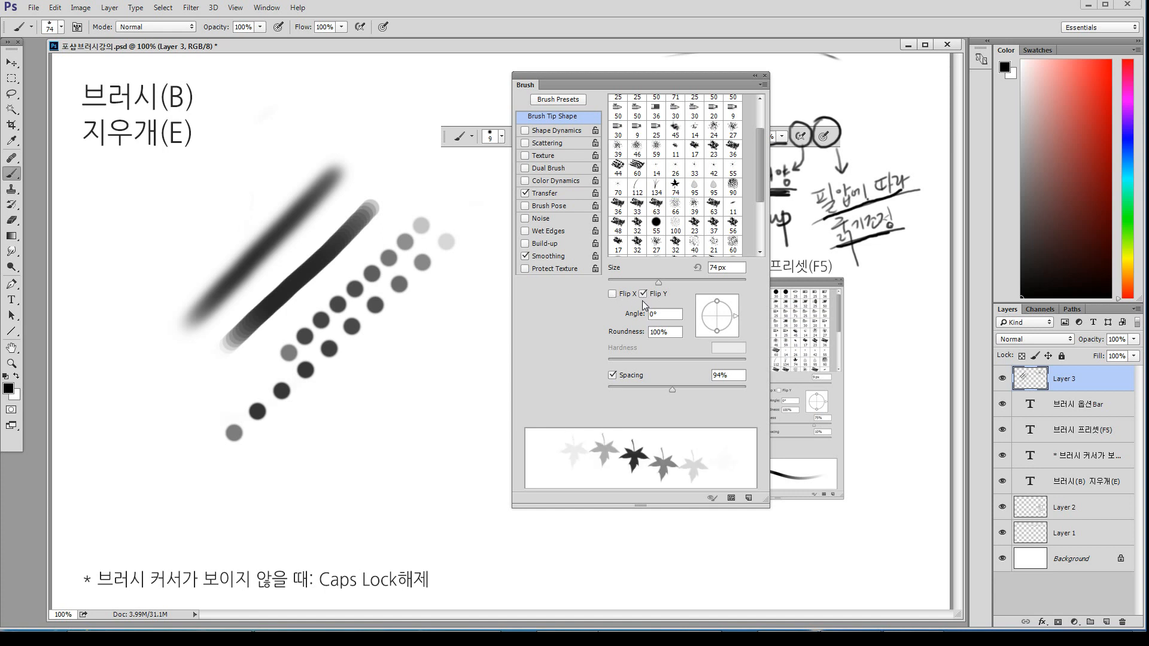
{"action": "left_click", "coordinate": [643, 297]}
{"action": "left_click", "coordinate": [642, 295]}
{"action": "left_click", "coordinate": [643, 296]}
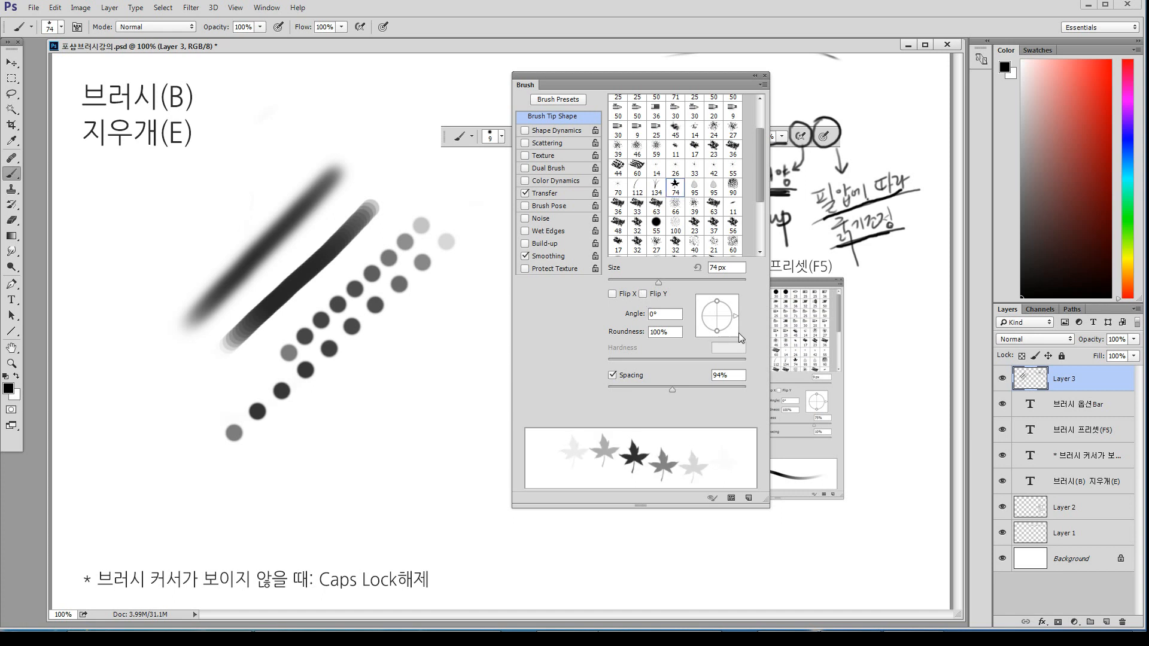
{"action": "mouse_move", "coordinate": [737, 321]}
{"action": "left_mouse_down"}
{"action": "mouse_move", "coordinate": [723, 335]}
{"action": "mouse_move", "coordinate": [735, 318]}
{"action": "left_mouse_up"}
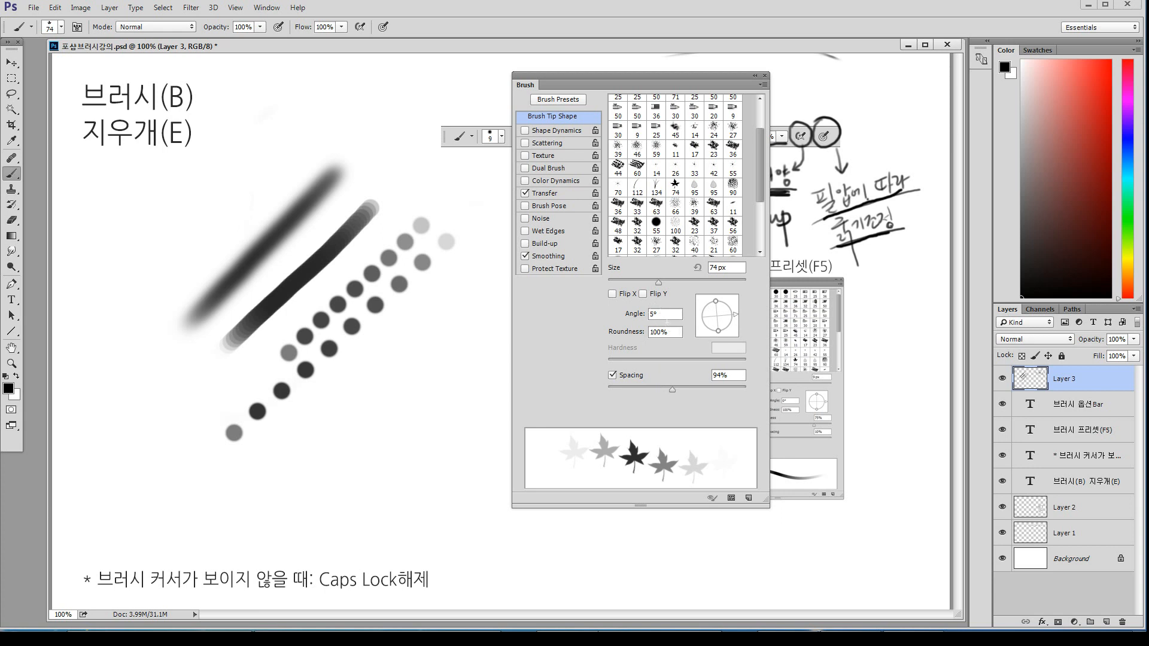
Enable Shape Dynamics for the leaf brush and set Angle Jitter to 5%
{"action": "left_click", "coordinate": [558, 130]}
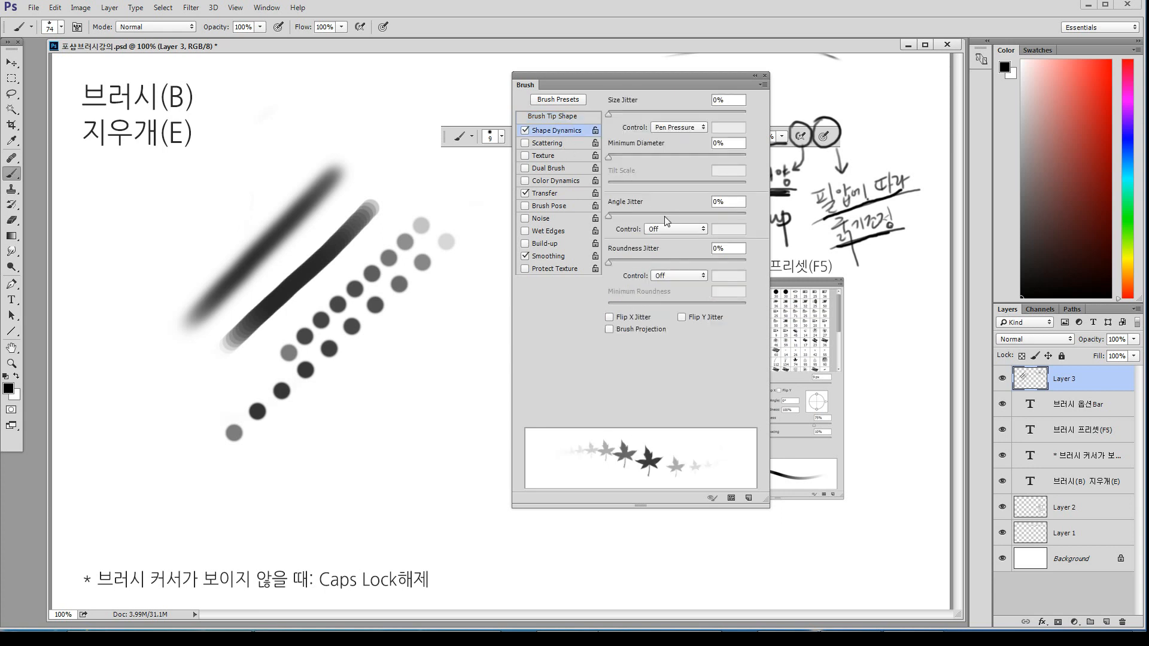
{"action": "left_click_drag", "start_coordinate": [615, 218], "coordinate": [611, 217]}
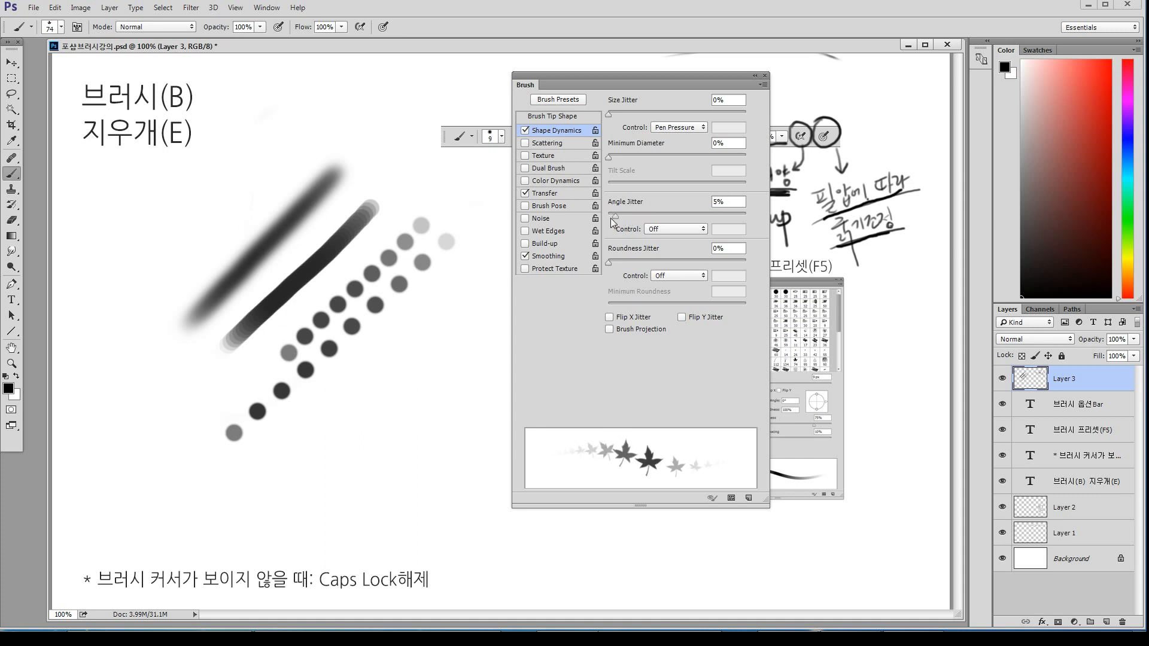
Set the leaf brush's Angle Jitter to 0% and select the soft round 30 px brush tip
{"action": "mouse_move", "coordinate": [616, 263]}
{"action": "left_mouse_down"}
{"action": "mouse_move", "coordinate": [637, 261]}
{"action": "mouse_move", "coordinate": [601, 256]}
{"action": "left_mouse_up"}
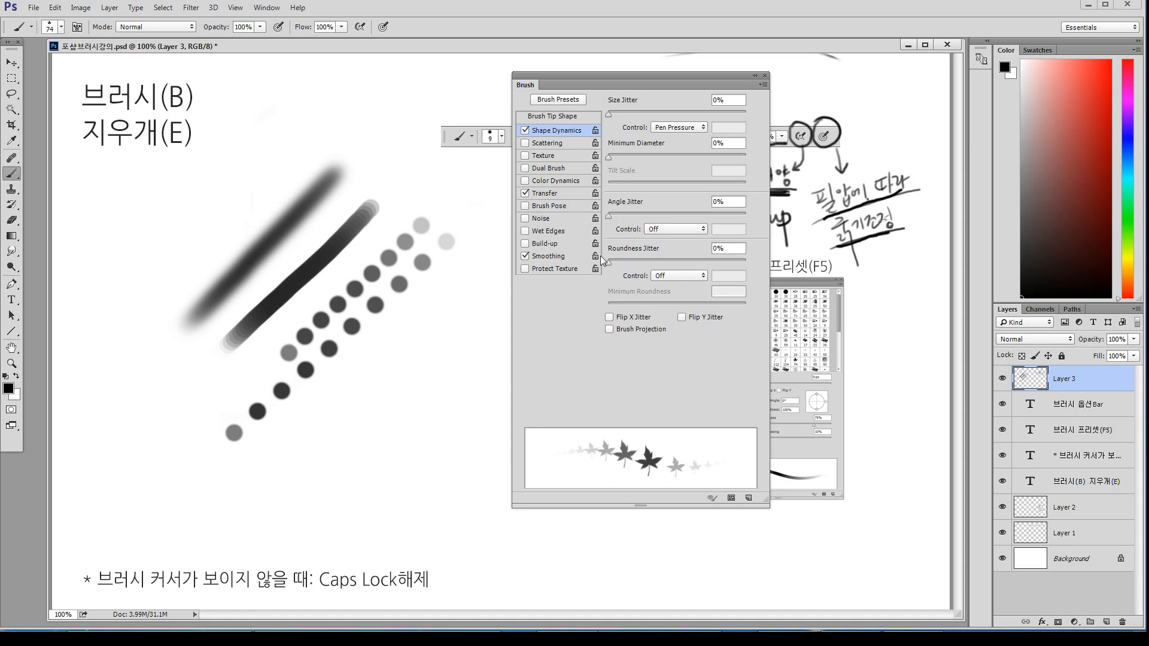
{"action": "left_click", "coordinate": [559, 117]}
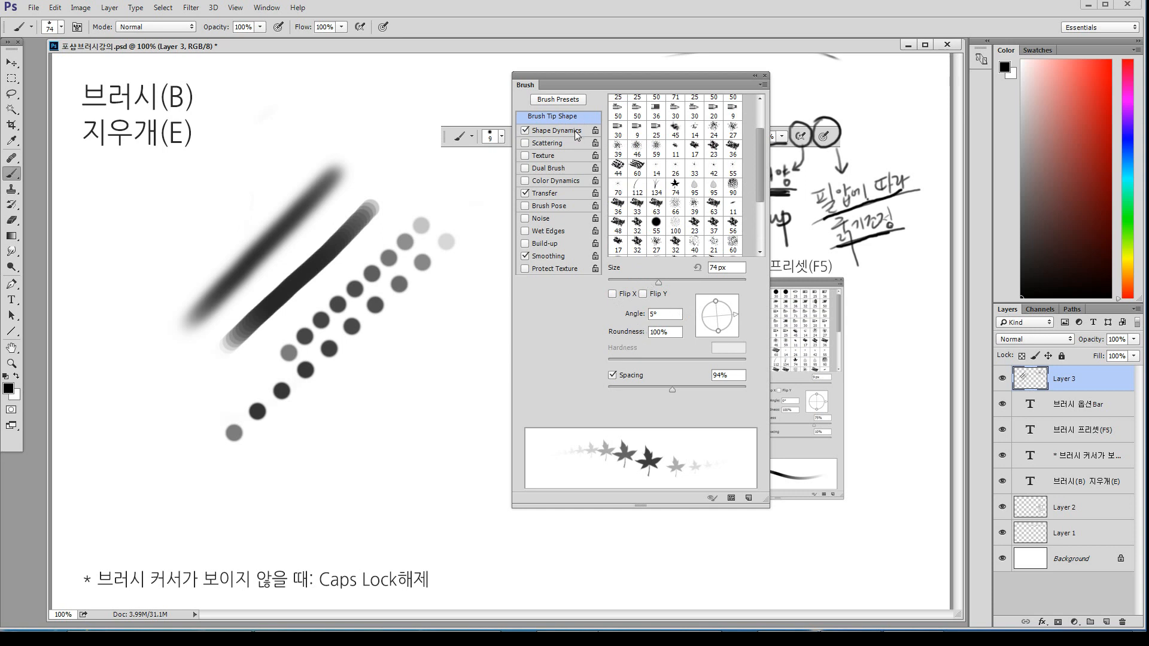
{"action": "left_click", "coordinate": [556, 130]}
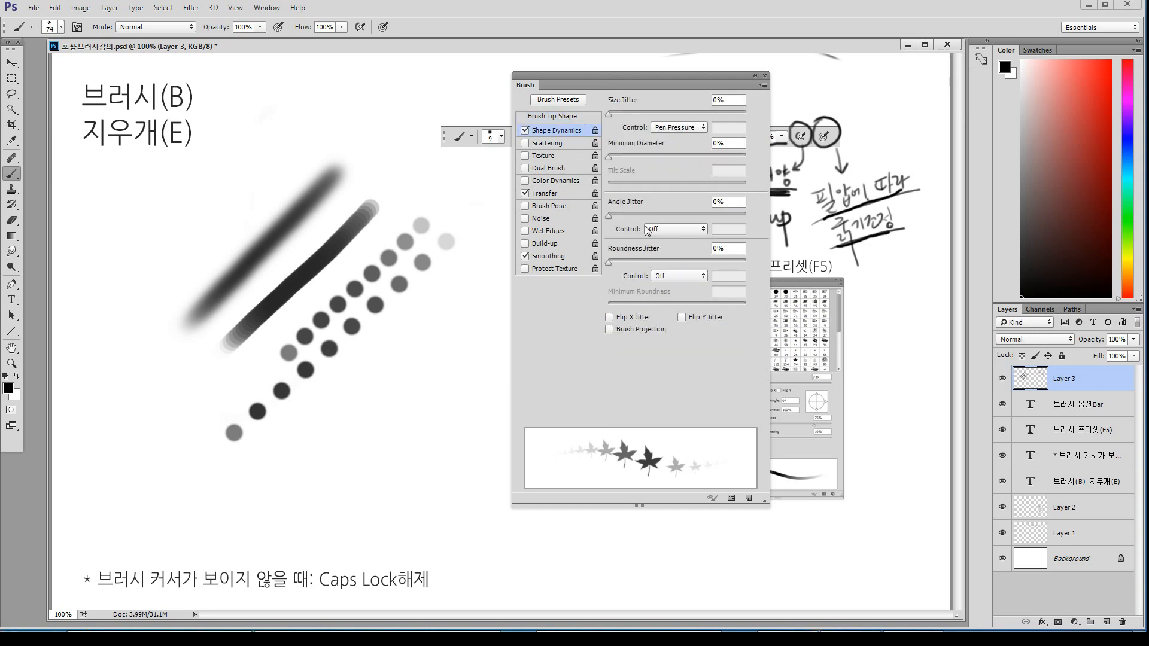
{"action": "left_click", "coordinate": [565, 118]}
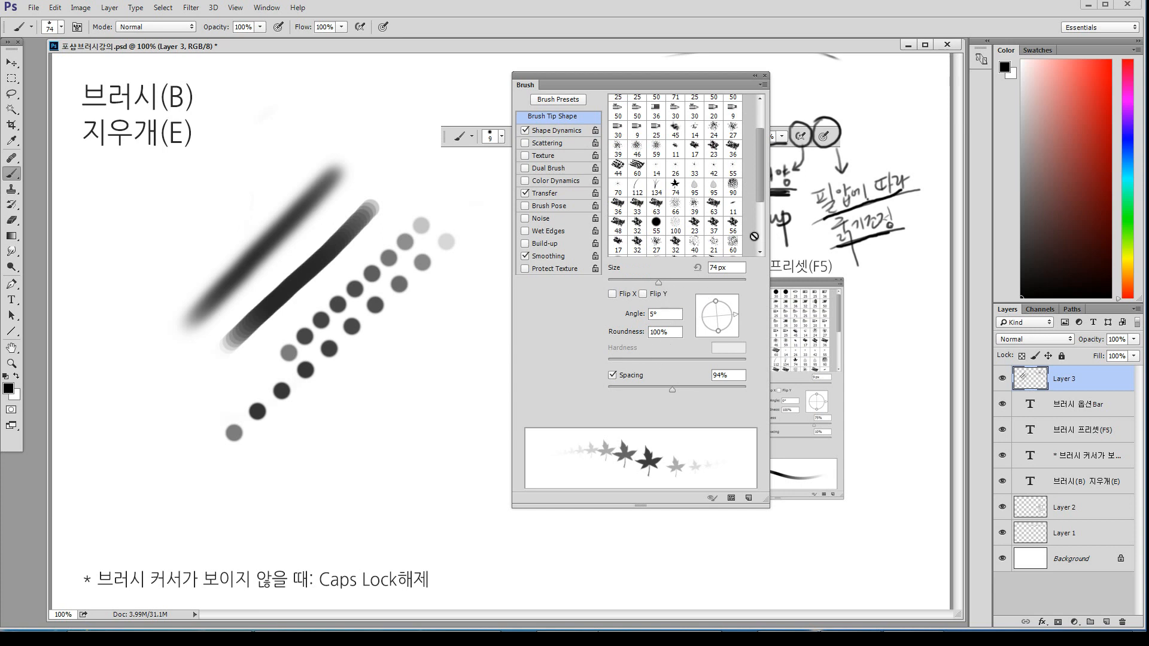
{"action": "left_click_drag", "start_coordinate": [757, 156], "coordinate": [753, 127]}
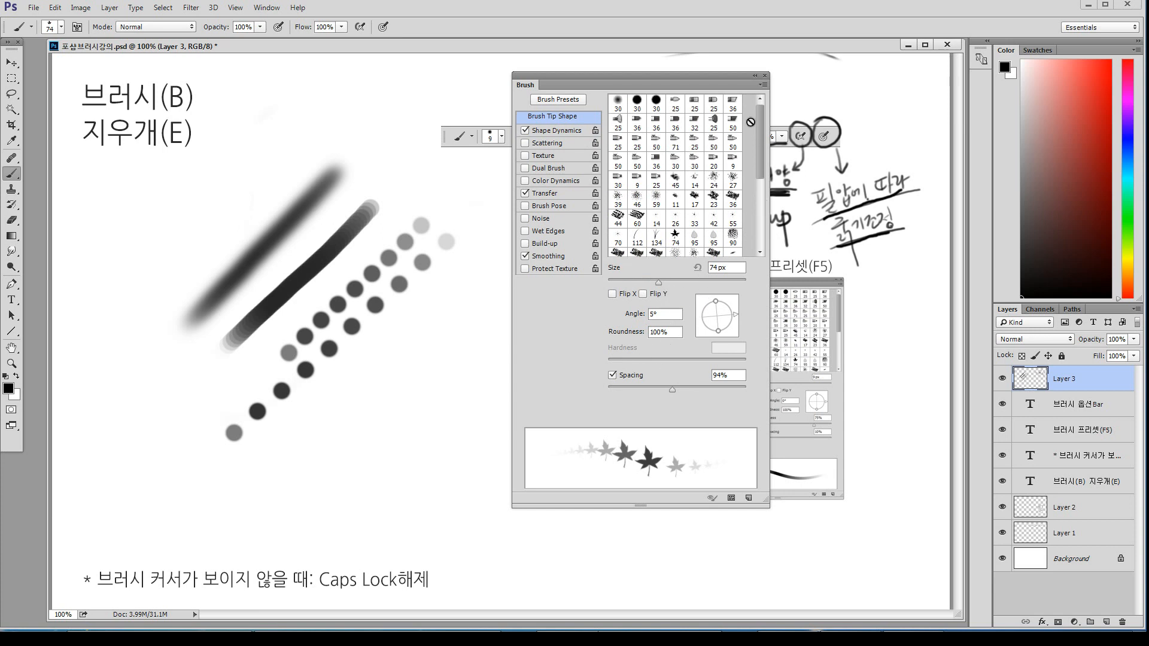
{"action": "left_click", "coordinate": [619, 107]}
Erase the diagonal sample strokes and dots below the title with the 80 px eraser, and return to the Brush tool
{"action": "key", "text": "e"}
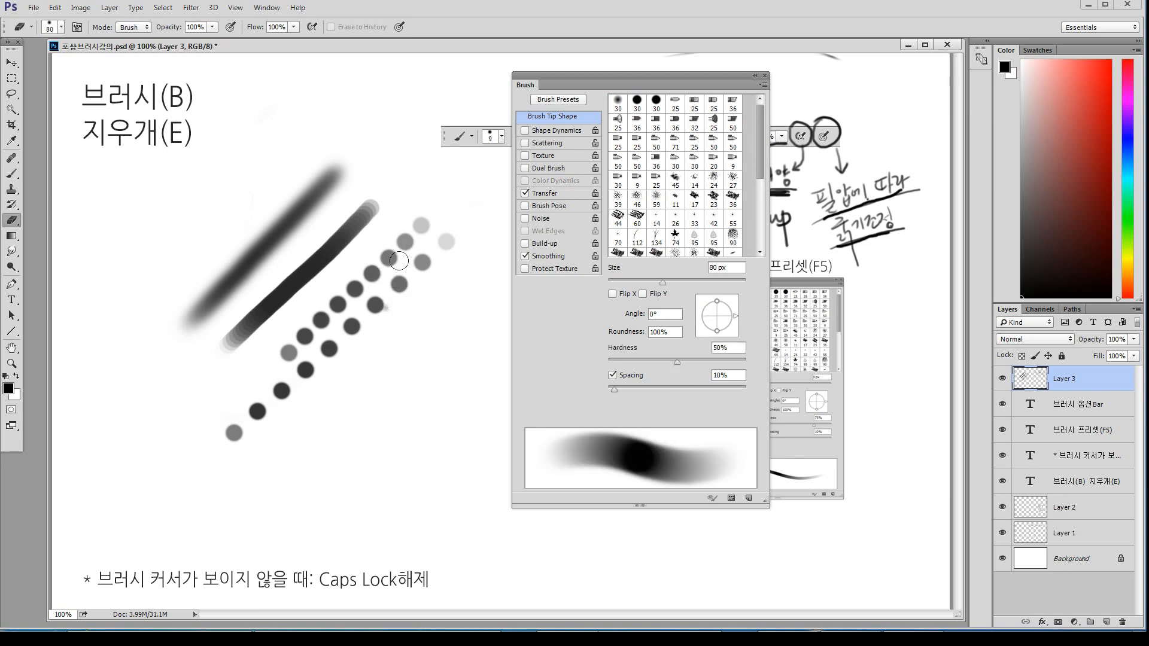
{"action": "mouse_move", "coordinate": [441, 237]}
{"action": "left_mouse_down"}
{"action": "mouse_move", "coordinate": [228, 409]}
{"action": "mouse_move", "coordinate": [439, 223]}
{"action": "left_mouse_up"}
{"action": "mouse_move", "coordinate": [306, 291]}
{"action": "left_mouse_down"}
{"action": "mouse_move", "coordinate": [272, 291]}
{"action": "mouse_move", "coordinate": [299, 237]}
{"action": "mouse_move", "coordinate": [160, 341]}
{"action": "mouse_move", "coordinate": [196, 285]}
{"action": "mouse_move", "coordinate": [285, 249]}
{"action": "left_mouse_up"}
{"action": "key", "text": "b"}
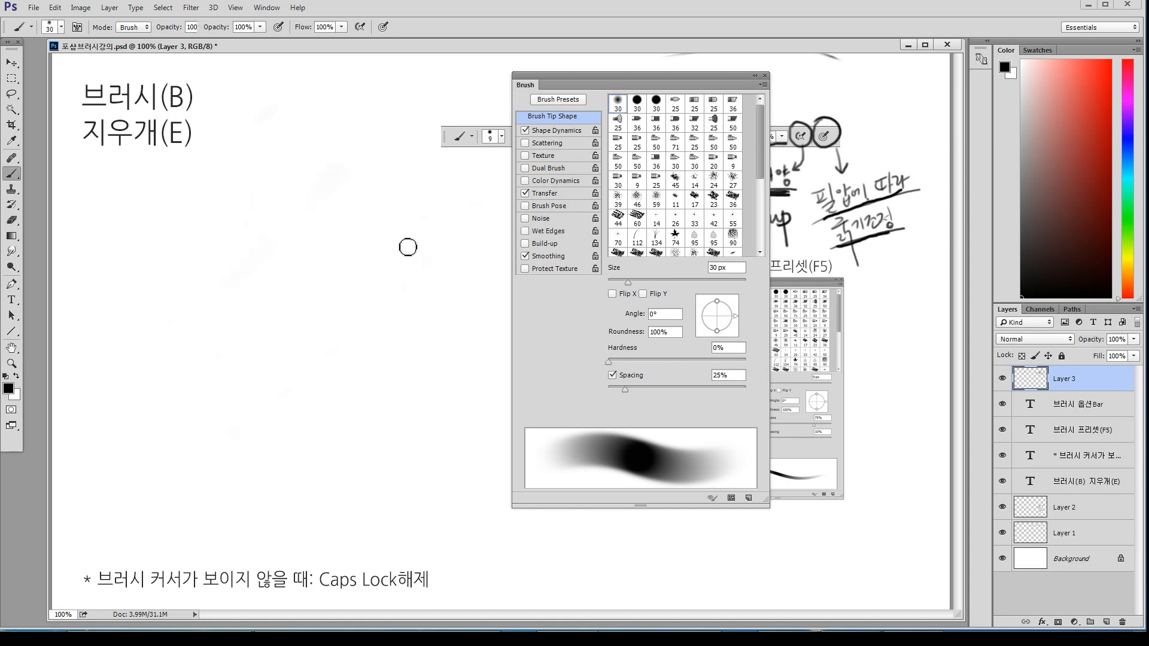
Turn off Shape Dynamics for the soft round brush and reduce its size to 6 px
{"action": "left_click", "coordinate": [527, 131]}
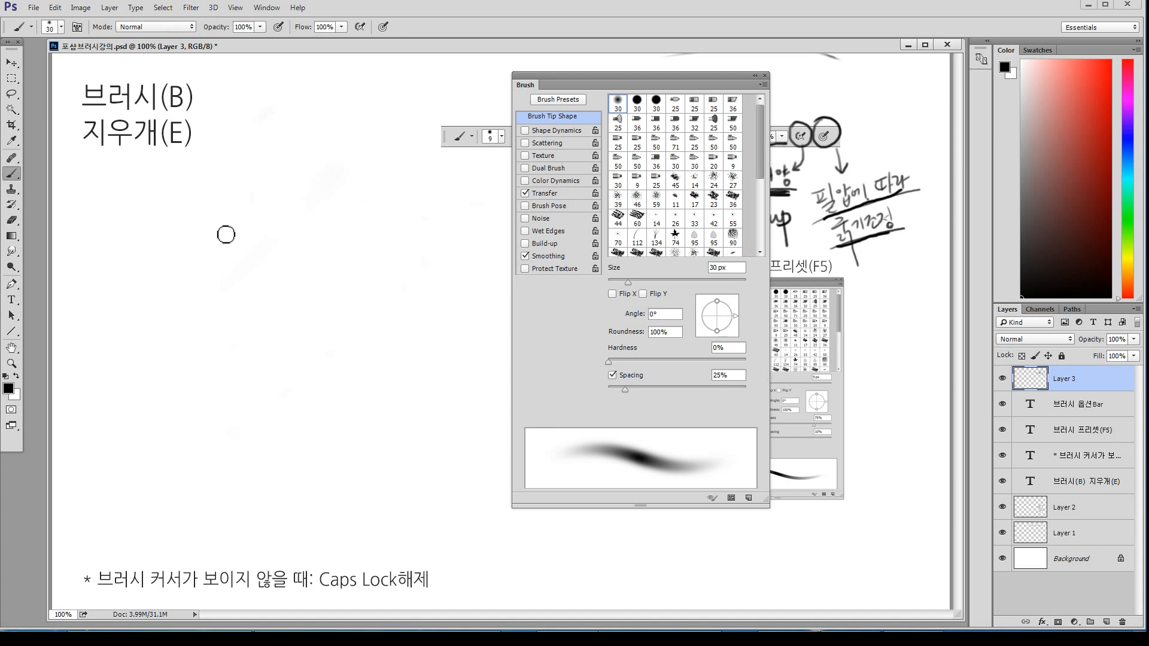
{"action": "key", "text": "bracketright"}
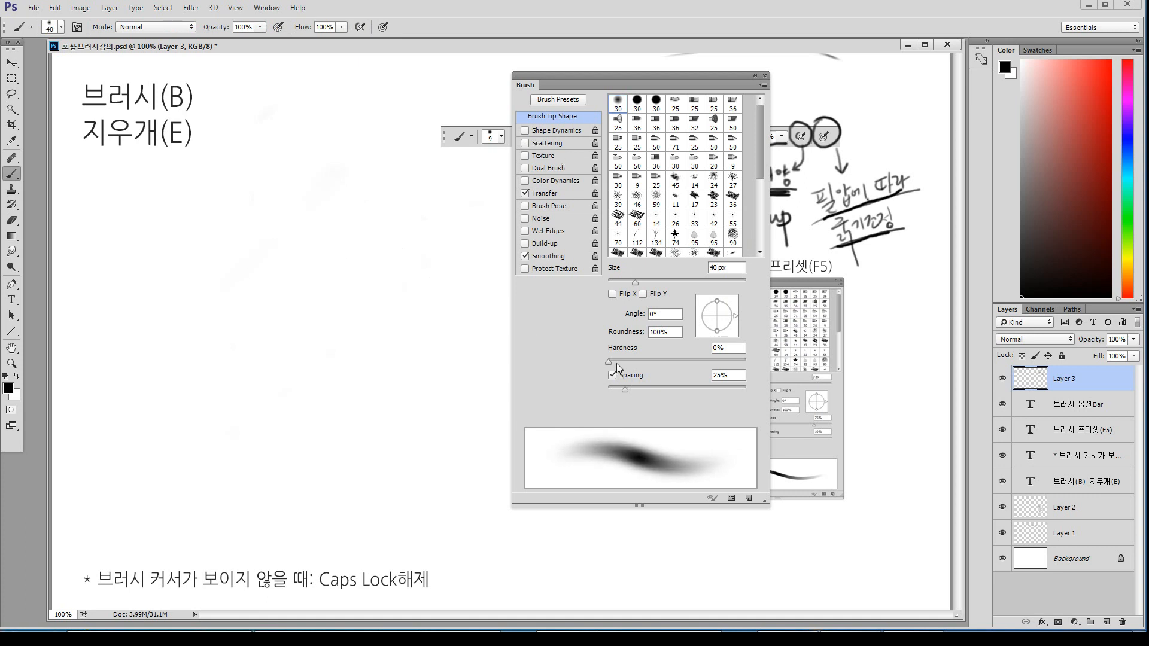
{"action": "key", "text": "bracketleft"}
{"action": "key", "text": "bracketleft"}
{"action": "key", "text": "bracketleft"}
{"action": "key", "text": "bracketleft"}
{"action": "key", "text": "bracketleft"}
{"action": "key", "text": "bracketleft"}
{"action": "key", "text": "bracketleft"}
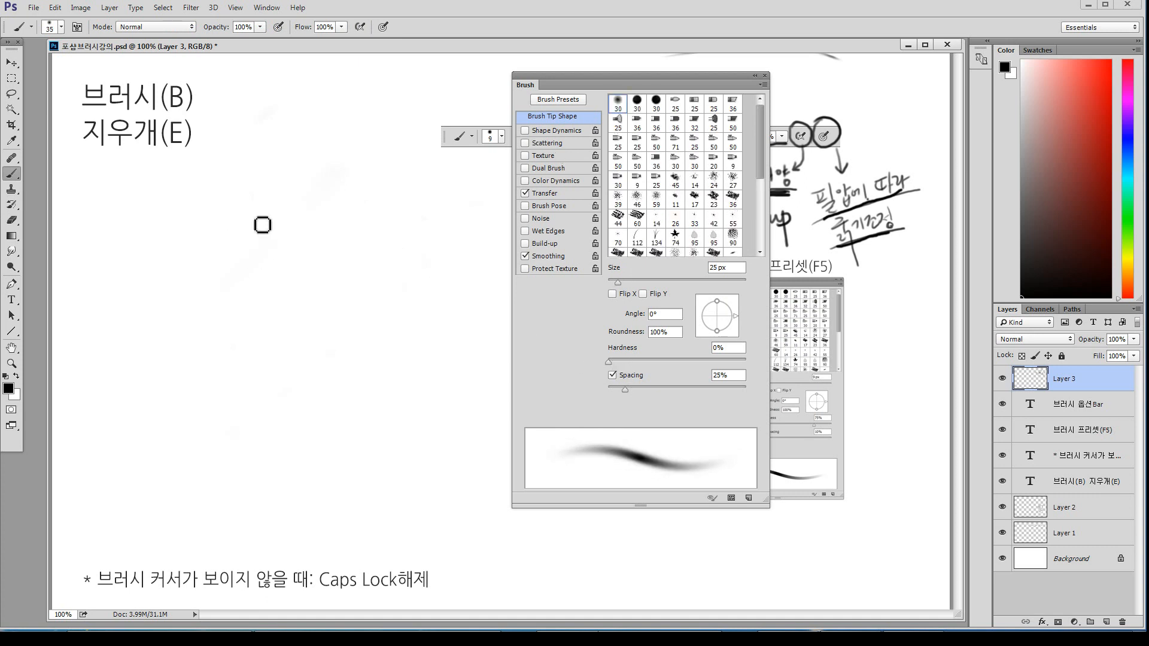
Handwrite the label "Hardness :" below the title with a 5 px brush and mark it with a star
{"action": "left_click_drag", "start_coordinate": [130, 207], "coordinate": [128, 242]}
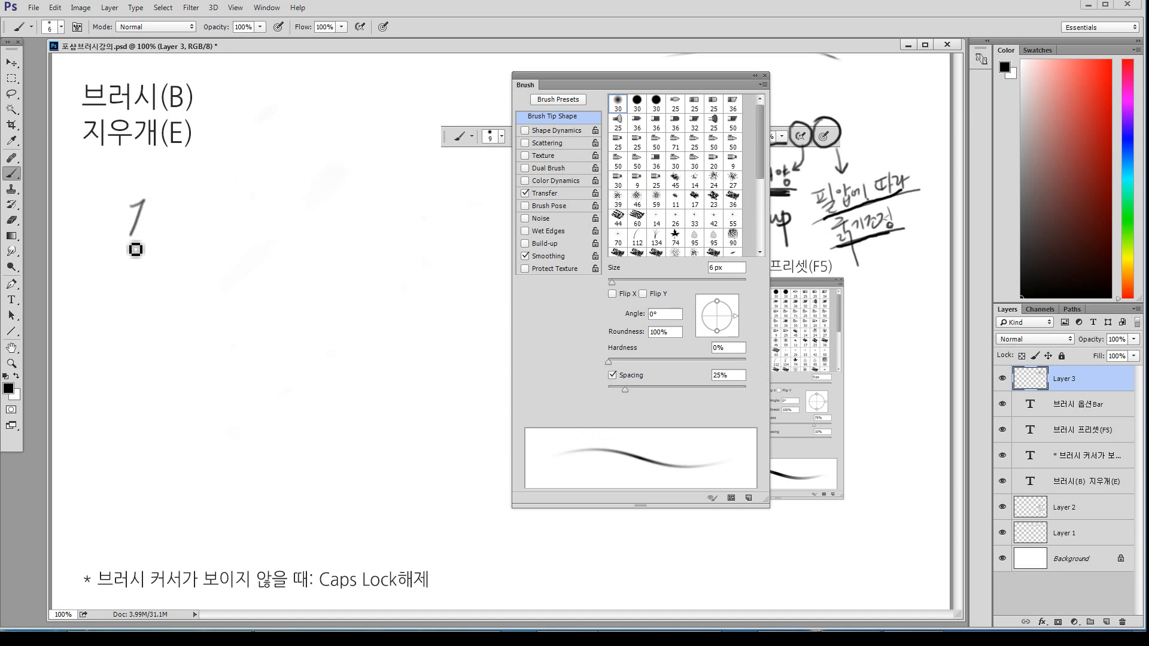
{"action": "key", "text": "bracketleft"}
{"action": "left_click_drag", "start_coordinate": [170, 201], "coordinate": [158, 243]}
{"action": "mouse_move", "coordinate": [163, 222]}
{"action": "left_mouse_down"}
{"action": "mouse_move", "coordinate": [151, 226]}
{"action": "mouse_move", "coordinate": [178, 240]}
{"action": "mouse_move", "coordinate": [189, 231]}
{"action": "mouse_move", "coordinate": [233, 241]}
{"action": "left_mouse_up"}
{"action": "left_click_drag", "start_coordinate": [240, 228], "coordinate": [240, 241]}
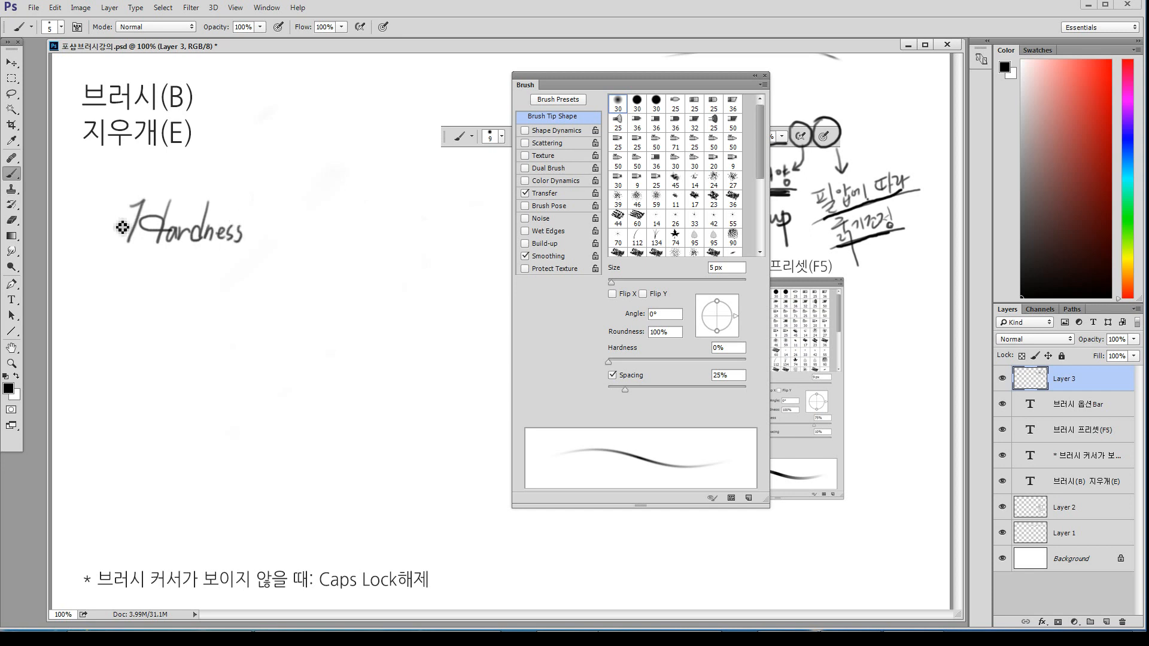
{"action": "mouse_move", "coordinate": [115, 223]}
{"action": "left_mouse_down"}
{"action": "mouse_move", "coordinate": [107, 249]}
{"action": "mouse_move", "coordinate": [115, 216]}
{"action": "left_mouse_up"}
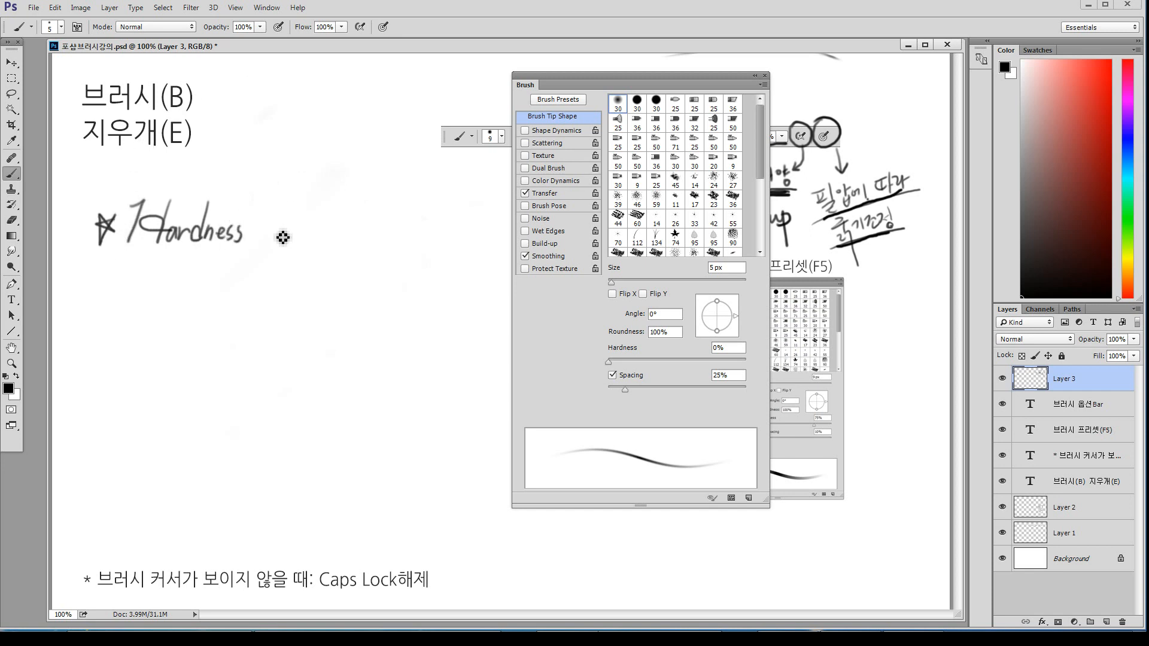
{"action": "left_click", "coordinate": [271, 220]}
{"action": "left_click", "coordinate": [271, 229]}
Enlarge the brush to 60 px and paint a soft diagonal stroke at 0% hardness below the Hardness label
{"action": "key", "text": "bracketright"}
{"action": "key", "text": "bracketright"}
{"action": "key", "text": "bracketright"}
{"action": "key", "text": "bracketright"}
{"action": "key", "text": "bracketright"}
{"action": "key", "text": "bracketright"}
{"action": "key", "text": "bracketright"}
{"action": "key", "text": "bracketright"}
{"action": "key", "text": "bracketright"}
{"action": "key", "text": "bracketright"}
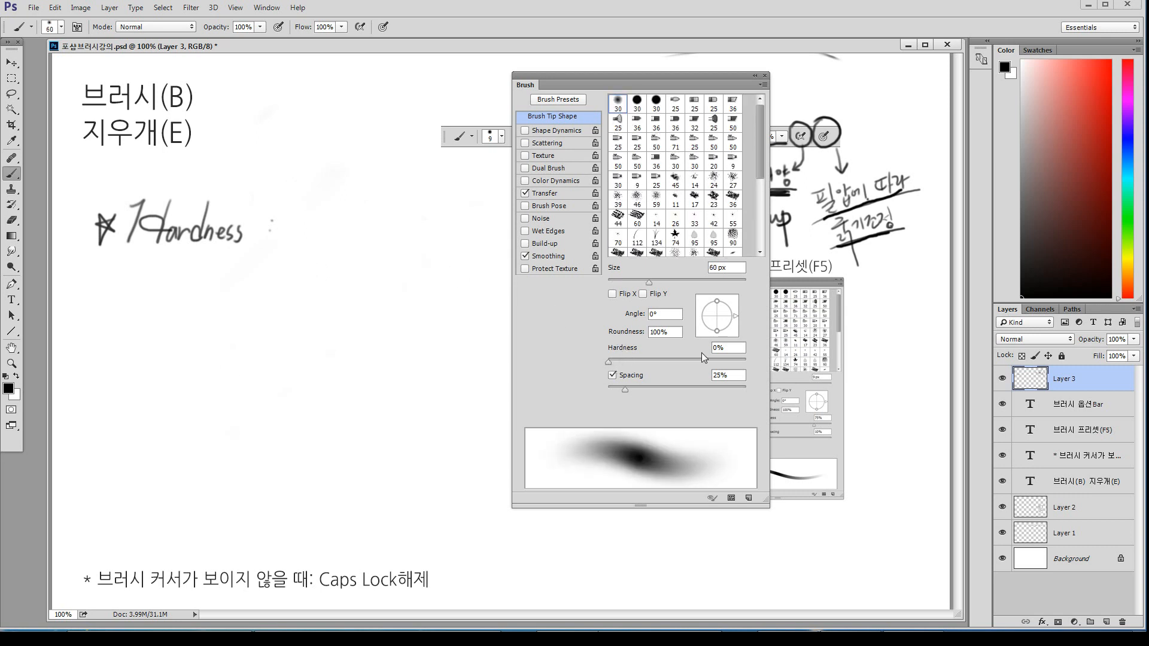
{"action": "left_click_drag", "start_coordinate": [364, 256], "coordinate": [233, 387]}
{"action": "left_click_drag", "start_coordinate": [358, 263], "coordinate": [231, 390]}
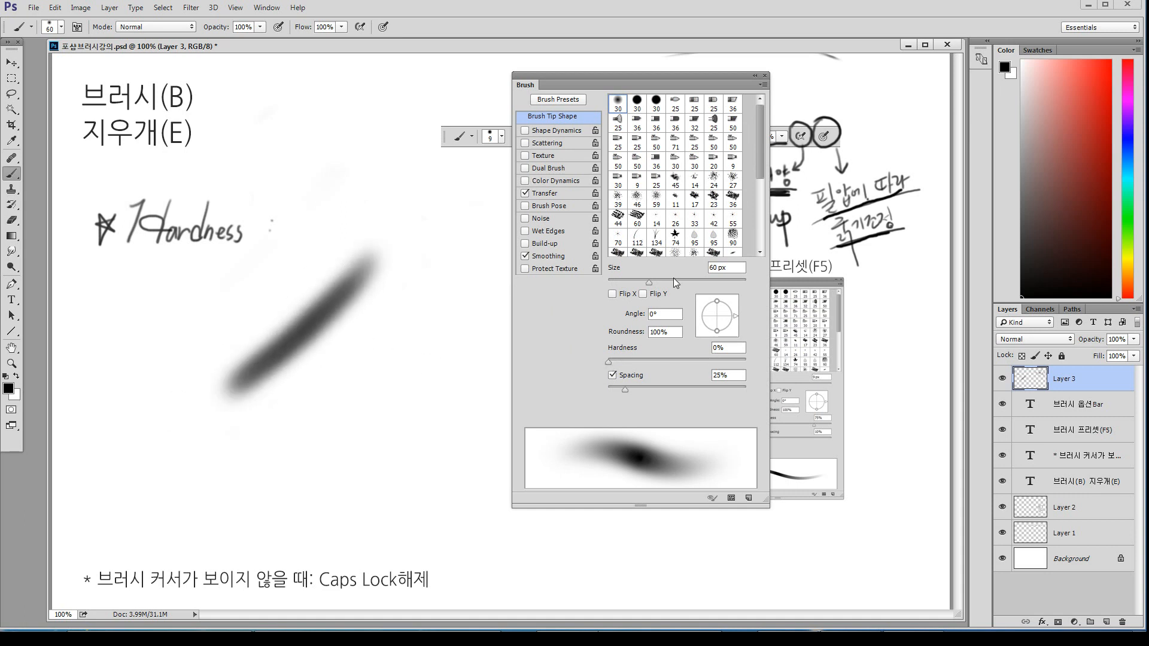
Set the brush Hardness to 100%, test diagonal strokes beside the soft one, and undo them
{"action": "left_click_drag", "start_coordinate": [617, 361], "coordinate": [756, 381]}
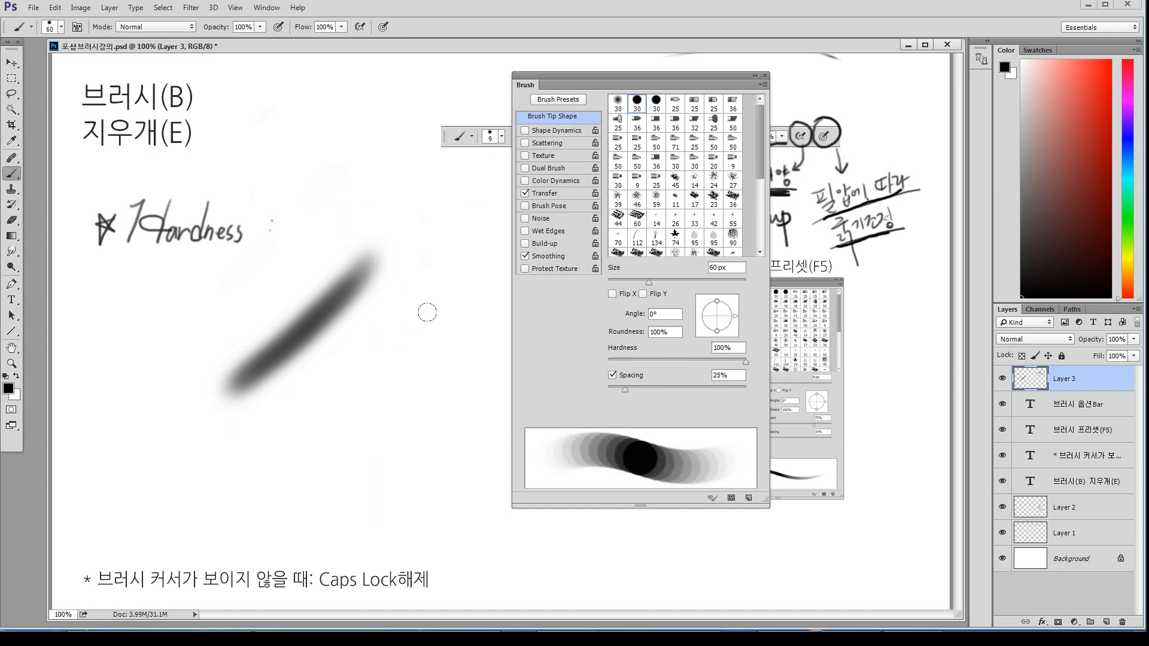
{"action": "left_click_drag", "start_coordinate": [442, 306], "coordinate": [293, 460]}
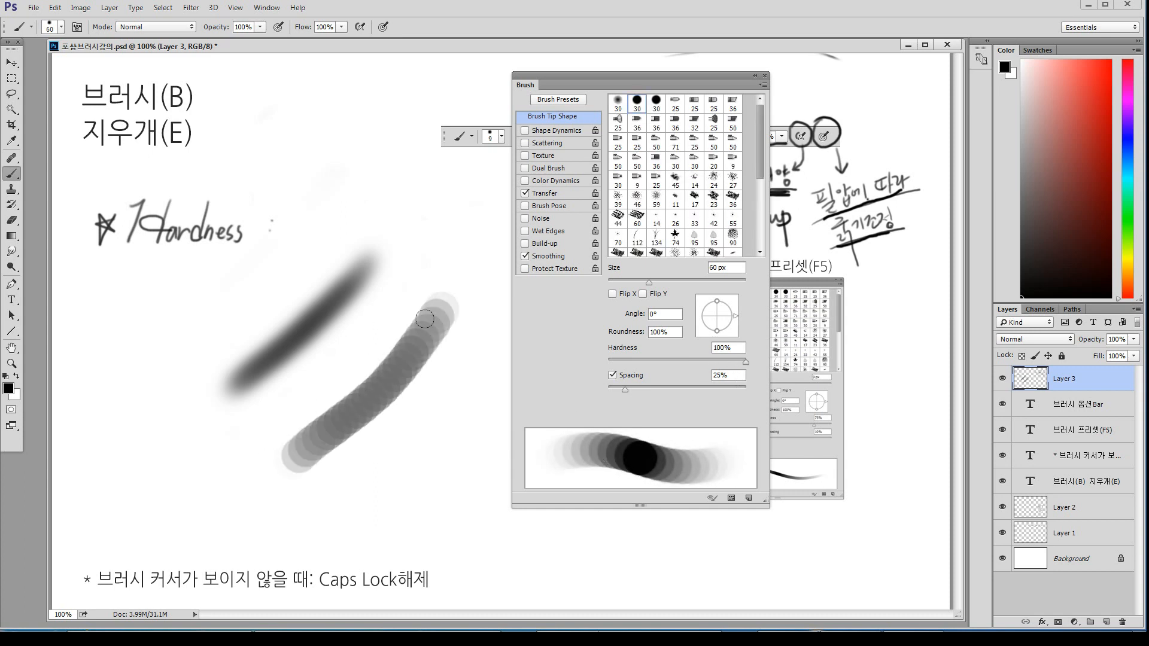
{"action": "left_click_drag", "start_coordinate": [425, 319], "coordinate": [311, 449]}
{"action": "key", "text": "ctrl+z"}
{"action": "key", "text": "ctrl+z"}
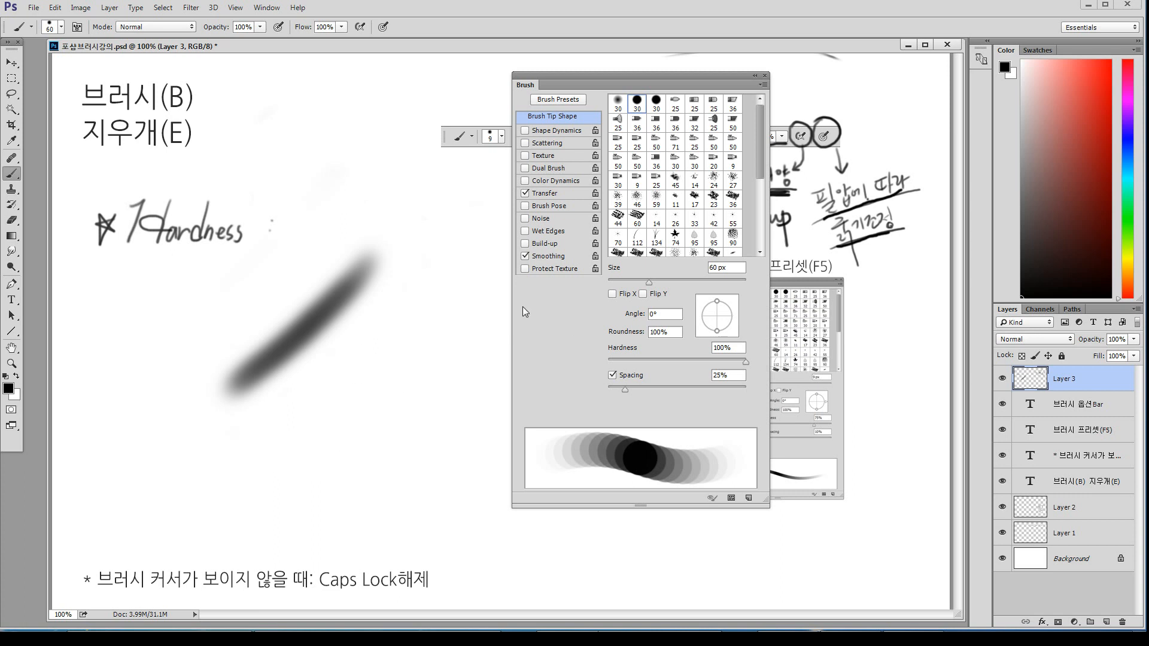
Set the brush Spacing to 6% and paint a hard-edged diagonal stroke parallel to the soft one
{"action": "left_click_drag", "start_coordinate": [627, 389], "coordinate": [612, 396]}
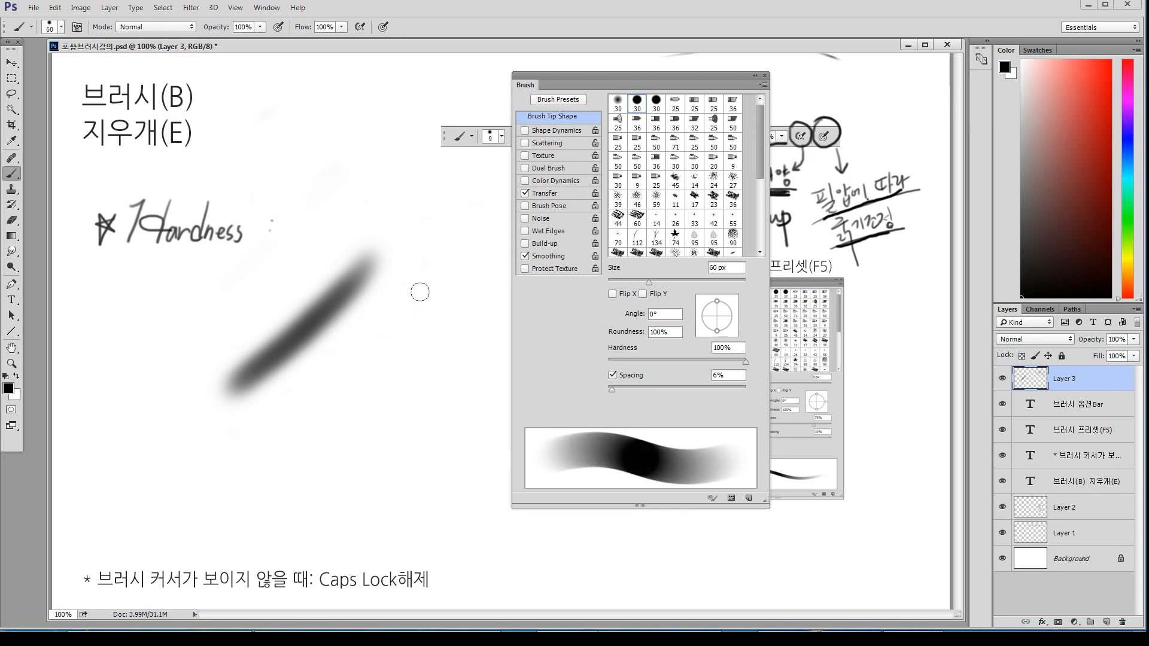
{"action": "left_click_drag", "start_coordinate": [419, 292], "coordinate": [302, 428]}
{"action": "key", "text": "ctrl+z"}
{"action": "left_click_drag", "start_coordinate": [428, 333], "coordinate": [308, 449]}
Set Hardness to 44% and size to 50 px, and paint a stroke between the soft and hard ones
{"action": "left_click_drag", "start_coordinate": [745, 362], "coordinate": [669, 365]}
{"action": "key", "text": "bracketleft"}
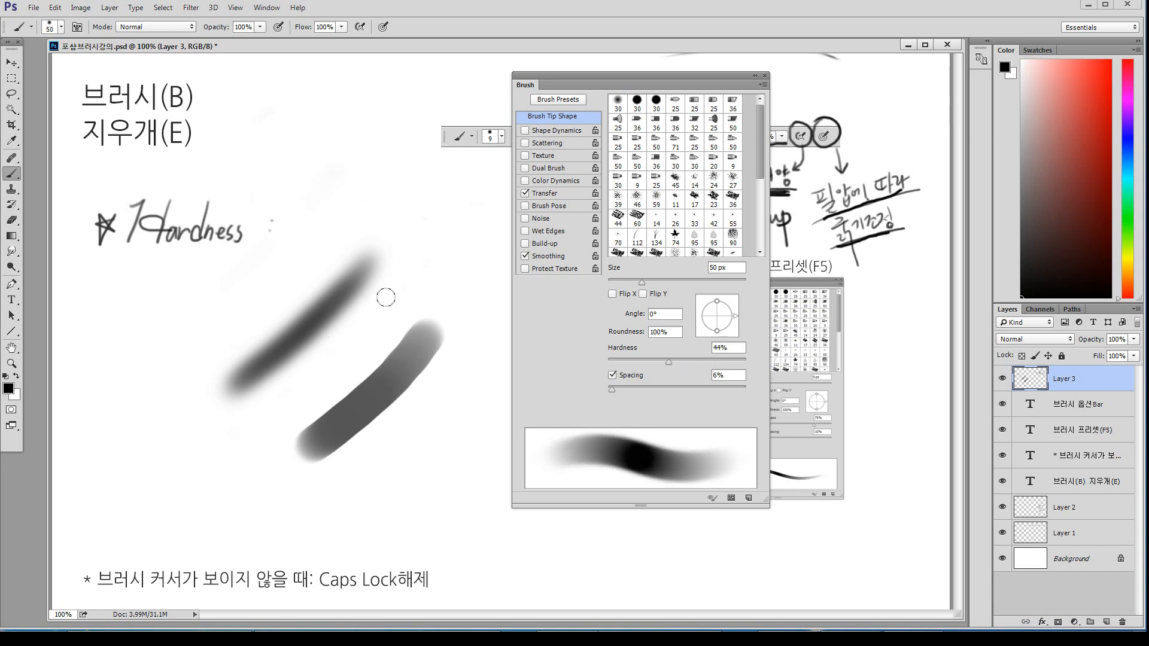
{"action": "left_click_drag", "start_coordinate": [394, 293], "coordinate": [240, 431]}
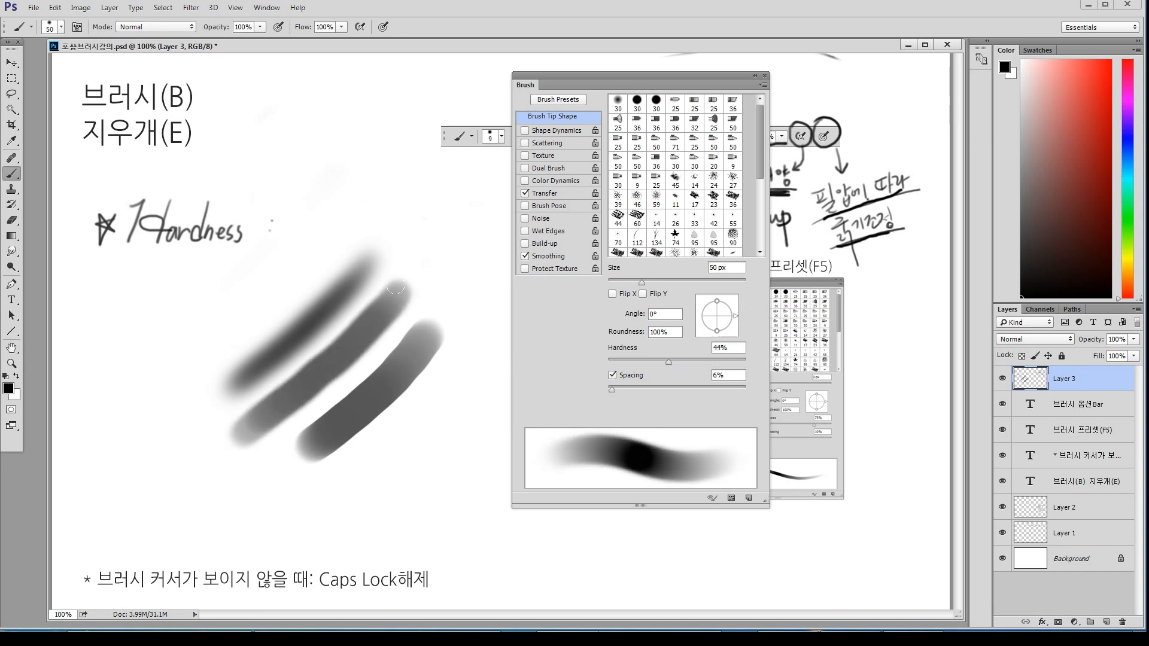
{"action": "key", "text": "ctrl+z"}
{"action": "left_click_drag", "start_coordinate": [398, 293], "coordinate": [250, 419]}
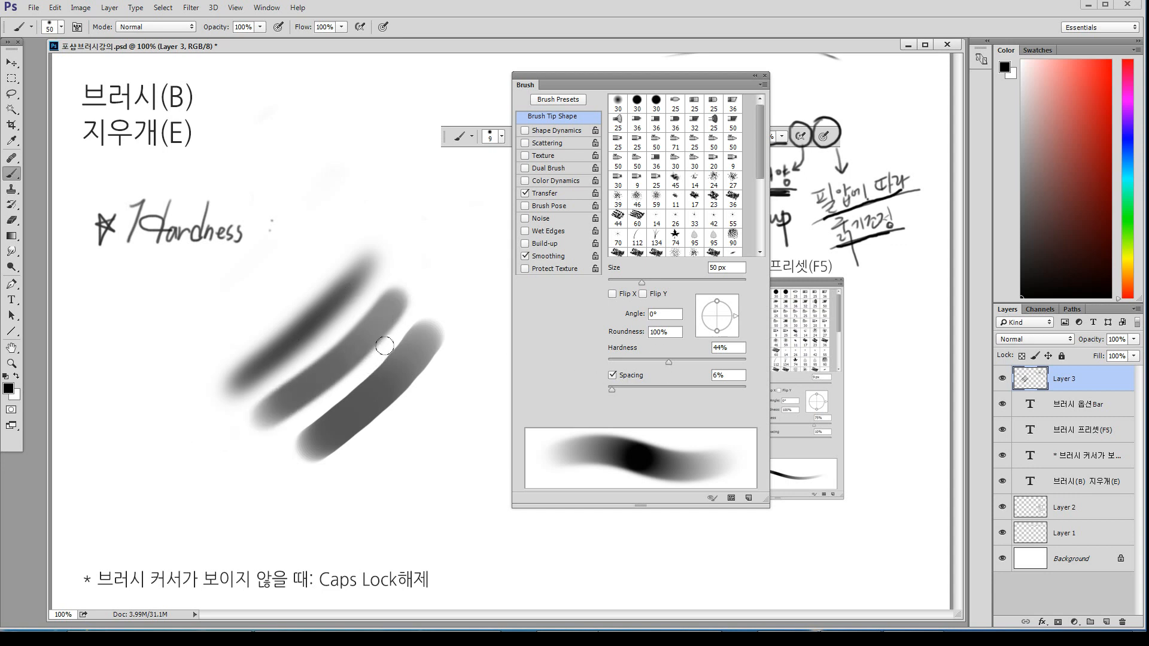
Set Hardness to 0% and size to 60 px, and paint a dark, soft curved stroke beside the other samples
{"action": "left_click_drag", "start_coordinate": [670, 364], "coordinate": [598, 370]}
{"action": "mouse_move", "coordinate": [317, 244]}
{"action": "left_mouse_down"}
{"action": "mouse_move", "coordinate": [236, 313]}
{"action": "mouse_move", "coordinate": [159, 462]}
{"action": "left_mouse_up"}
{"action": "key", "text": "ctrl+z"}
{"action": "key", "text": "bracketright"}
{"action": "key", "text": "bracketright"}
{"action": "mouse_move", "coordinate": [305, 244]}
{"action": "left_mouse_down"}
{"action": "mouse_move", "coordinate": [205, 354]}
{"action": "mouse_move", "coordinate": [195, 403]}
{"action": "left_mouse_up"}
{"action": "key", "text": "bracketleft"}
{"action": "mouse_move", "coordinate": [299, 257]}
{"action": "left_mouse_down"}
{"action": "mouse_move", "coordinate": [226, 328]}
{"action": "mouse_move", "coordinate": [185, 446]}
{"action": "left_mouse_up"}
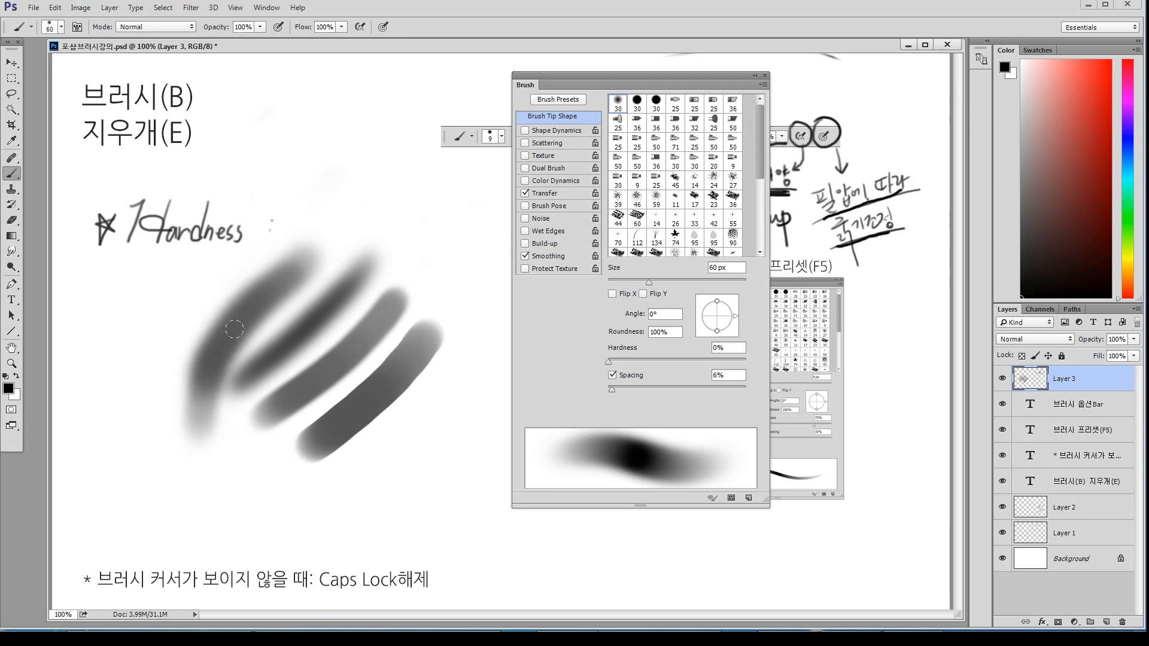
{"action": "mouse_move", "coordinate": [275, 285]}
{"action": "left_mouse_down"}
{"action": "mouse_move", "coordinate": [232, 317]}
{"action": "mouse_move", "coordinate": [199, 431]}
{"action": "left_mouse_up"}
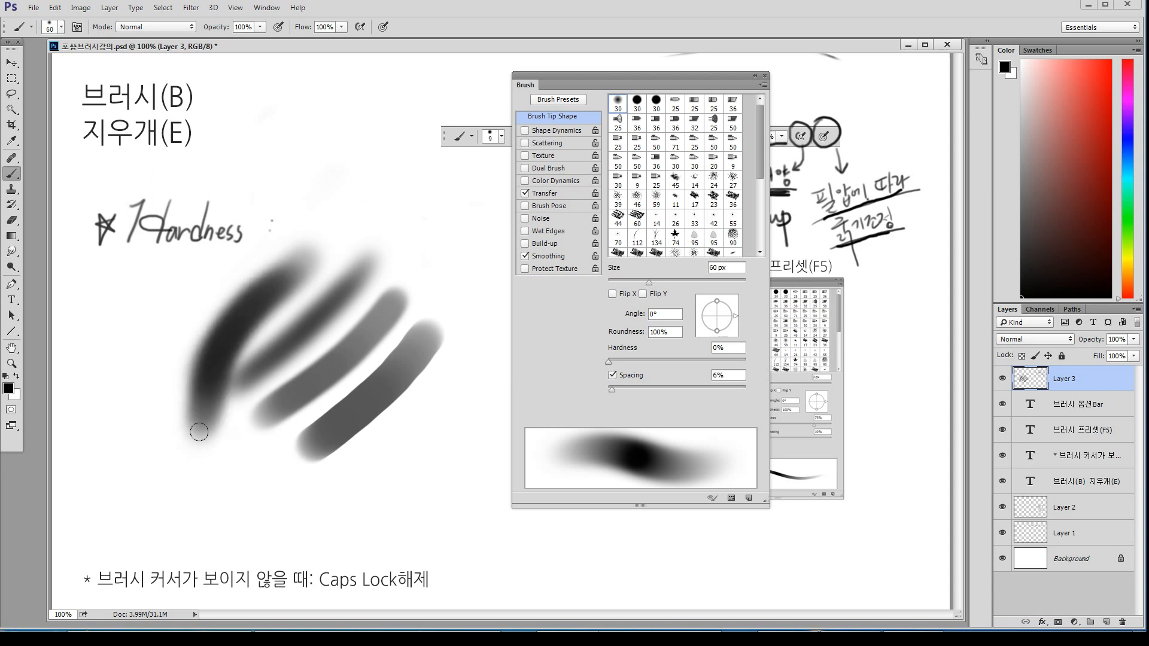
{"action": "key", "text": "ctrl+z"}
{"action": "mouse_move", "coordinate": [277, 280]}
{"action": "left_mouse_down"}
{"action": "mouse_move", "coordinate": [245, 305]}
{"action": "mouse_move", "coordinate": [193, 448]}
{"action": "left_mouse_up"}
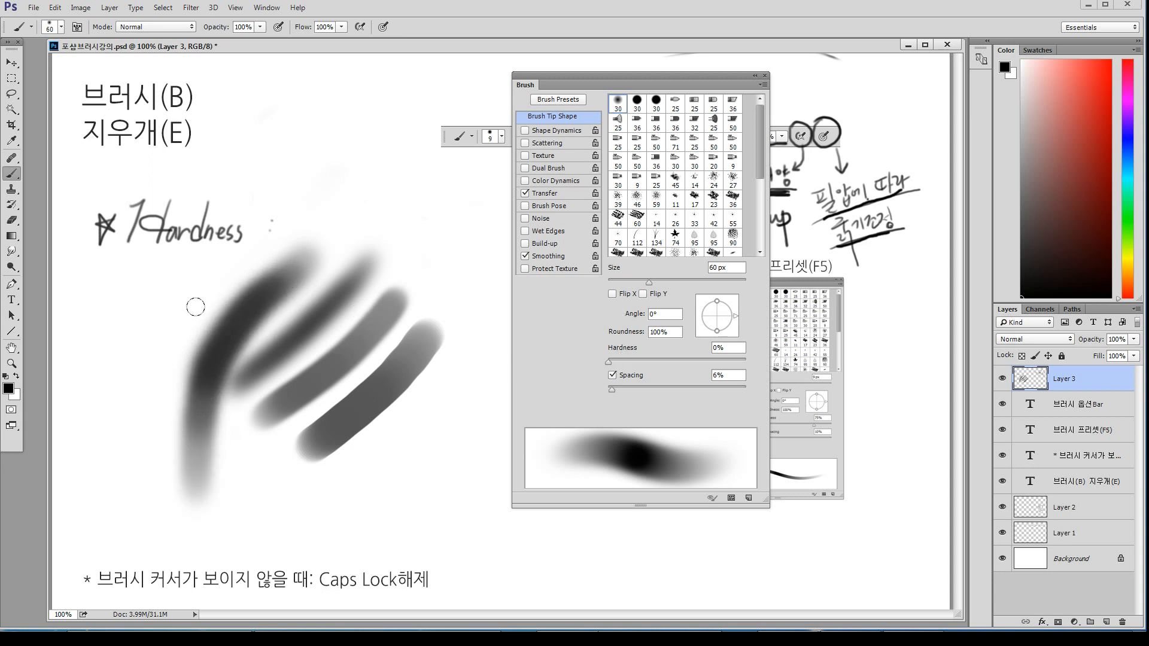
Paint another soft curved stroke on the outer side of the samples, using 45 px and 60 px sizes
{"action": "key", "text": "bracketleft"}
{"action": "key", "text": "bracketleft"}
{"action": "left_click_drag", "start_coordinate": [188, 281], "coordinate": [167, 359]}
{"action": "left_click_drag", "start_coordinate": [172, 406], "coordinate": [189, 461]}
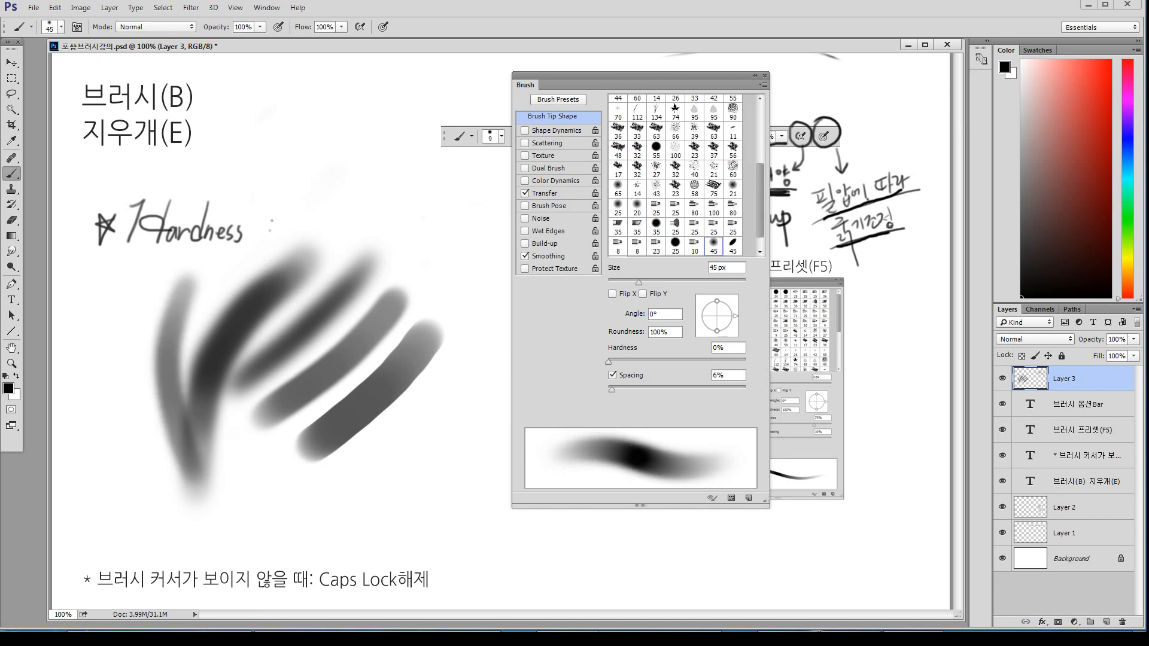
{"action": "key", "text": "bracketright"}
{"action": "key", "text": "bracketright"}
{"action": "mouse_move", "coordinate": [190, 258]}
{"action": "left_mouse_down"}
{"action": "mouse_move", "coordinate": [170, 327]}
{"action": "mouse_move", "coordinate": [186, 459]}
{"action": "left_mouse_up"}
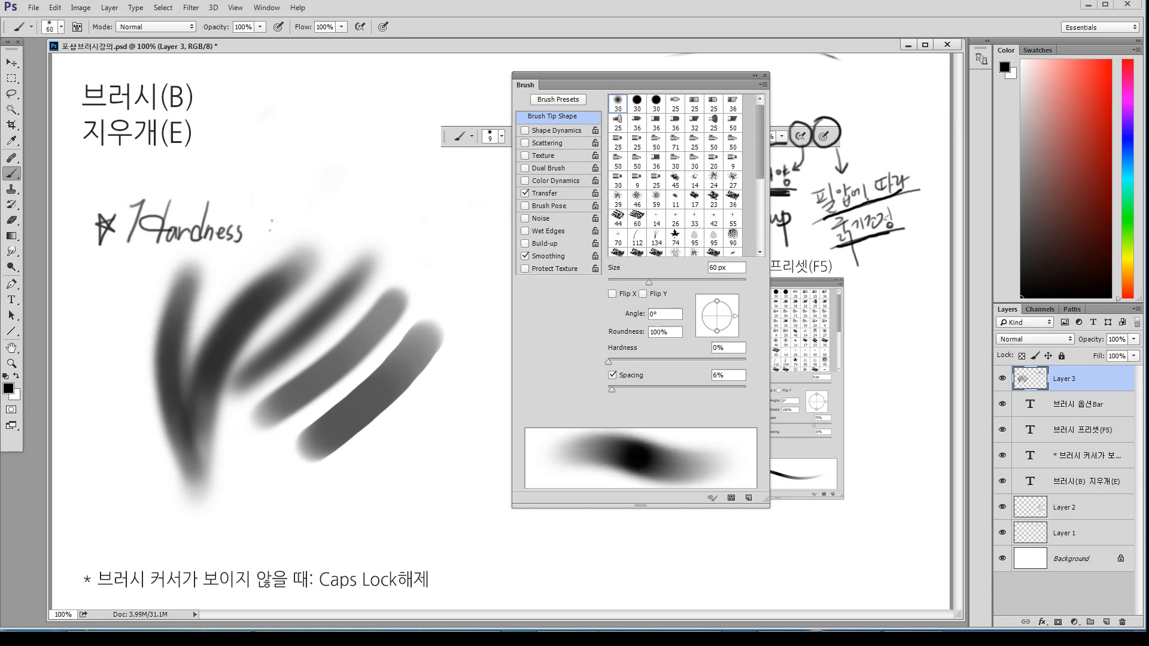
Enlarge the brush at 0% hardness and paint a wide, soft horizontal stroke beneath the sample strokes
{"action": "mouse_move", "coordinate": [610, 363]}
{"action": "left_mouse_down"}
{"action": "mouse_move", "coordinate": [693, 362]}
{"action": "mouse_move", "coordinate": [609, 363]}
{"action": "left_mouse_up"}
{"action": "key", "text": "bracketright"}
{"action": "key", "text": "bracketright"}
{"action": "key", "text": "bracketright"}
{"action": "key", "text": "bracketright"}
{"action": "mouse_move", "coordinate": [213, 488]}
{"action": "left_mouse_down"}
{"action": "mouse_move", "coordinate": [346, 497]}
{"action": "mouse_move", "coordinate": [432, 477]}
{"action": "left_mouse_up"}
{"action": "mouse_move", "coordinate": [246, 501]}
{"action": "left_mouse_down"}
{"action": "mouse_move", "coordinate": [412, 475]}
{"action": "mouse_move", "coordinate": [326, 298]}
{"action": "mouse_move", "coordinate": [287, 287]}
{"action": "mouse_move", "coordinate": [318, 379]}
{"action": "mouse_move", "coordinate": [326, 361]}
{"action": "left_mouse_up"}
With a 3 px brush, draw two guide lines bounding the wide stroke's faded edge and an arrow between them
{"action": "key", "text": "bracketleft"}
{"action": "key", "text": "bracketleft"}
{"action": "key", "text": "bracketleft"}
{"action": "key", "text": "bracketleft"}
{"action": "key", "text": "bracketleft"}
{"action": "key", "text": "bracketleft"}
{"action": "key", "text": "bracketleft"}
{"action": "key", "text": "bracketleft"}
{"action": "key", "text": "bracketleft"}
{"action": "key", "text": "bracketleft"}
{"action": "key", "text": "z"}
{"action": "key", "text": "b"}
{"action": "key", "text": "bracketleft"}
{"action": "key", "text": "bracketleft"}
{"action": "key", "text": "bracketleft"}
{"action": "key", "text": "bracketleft"}
{"action": "left_click_drag", "start_coordinate": [189, 296], "coordinate": [392, 225]}
{"action": "mouse_move", "coordinate": [191, 399]}
{"action": "left_mouse_down"}
{"action": "mouse_move", "coordinate": [336, 371]}
{"action": "mouse_move", "coordinate": [443, 305]}
{"action": "left_mouse_up"}
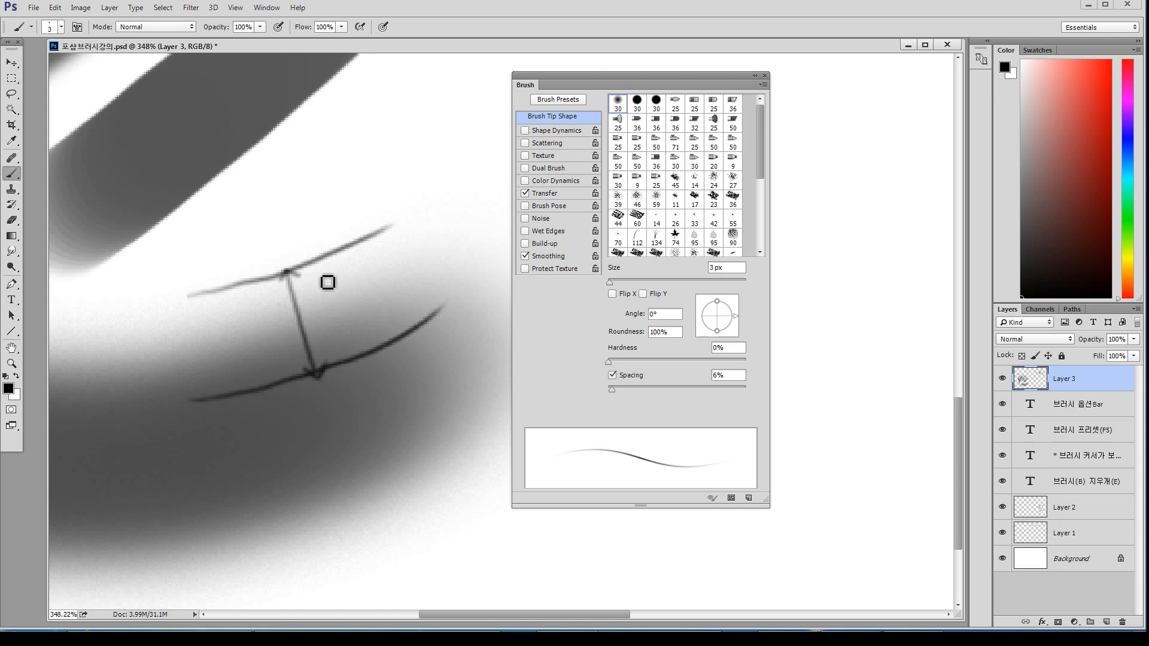
Add a second line across the faded edge and handwrite the label "그라데이션" beside it
{"action": "mouse_move", "coordinate": [317, 318]}
{"action": "left_mouse_down"}
{"action": "mouse_move", "coordinate": [365, 298]}
{"action": "mouse_move", "coordinate": [317, 300]}
{"action": "left_mouse_up"}
{"action": "key", "text": "ctrl+z"}
{"action": "left_click_drag", "start_coordinate": [349, 263], "coordinate": [366, 359]}
{"action": "mouse_move", "coordinate": [385, 287]}
{"action": "left_mouse_down"}
{"action": "mouse_move", "coordinate": [334, 336]}
{"action": "mouse_move", "coordinate": [386, 303]}
{"action": "left_mouse_up"}
{"action": "left_click_drag", "start_coordinate": [397, 257], "coordinate": [417, 313]}
{"action": "left_click_drag", "start_coordinate": [426, 268], "coordinate": [423, 267]}
{"action": "key", "text": "ctrl+z"}
{"action": "left_click_drag", "start_coordinate": [416, 273], "coordinate": [432, 269]}
{"action": "left_click_drag", "start_coordinate": [430, 262], "coordinate": [435, 280]}
{"action": "mouse_move", "coordinate": [438, 254]}
{"action": "left_mouse_down"}
{"action": "mouse_move", "coordinate": [443, 276]}
{"action": "mouse_move", "coordinate": [448, 251]}
{"action": "left_mouse_up"}
{"action": "mouse_move", "coordinate": [453, 236]}
{"action": "left_mouse_down"}
{"action": "mouse_move", "coordinate": [461, 260]}
{"action": "mouse_move", "coordinate": [463, 249]}
{"action": "left_mouse_up"}
{"action": "left_click_drag", "start_coordinate": [465, 239], "coordinate": [476, 232]}
{"action": "mouse_move", "coordinate": [474, 219]}
{"action": "left_mouse_down"}
{"action": "mouse_move", "coordinate": [483, 246]}
{"action": "mouse_move", "coordinate": [502, 244]}
{"action": "left_mouse_up"}
{"action": "key", "text": "ctrl+1"}
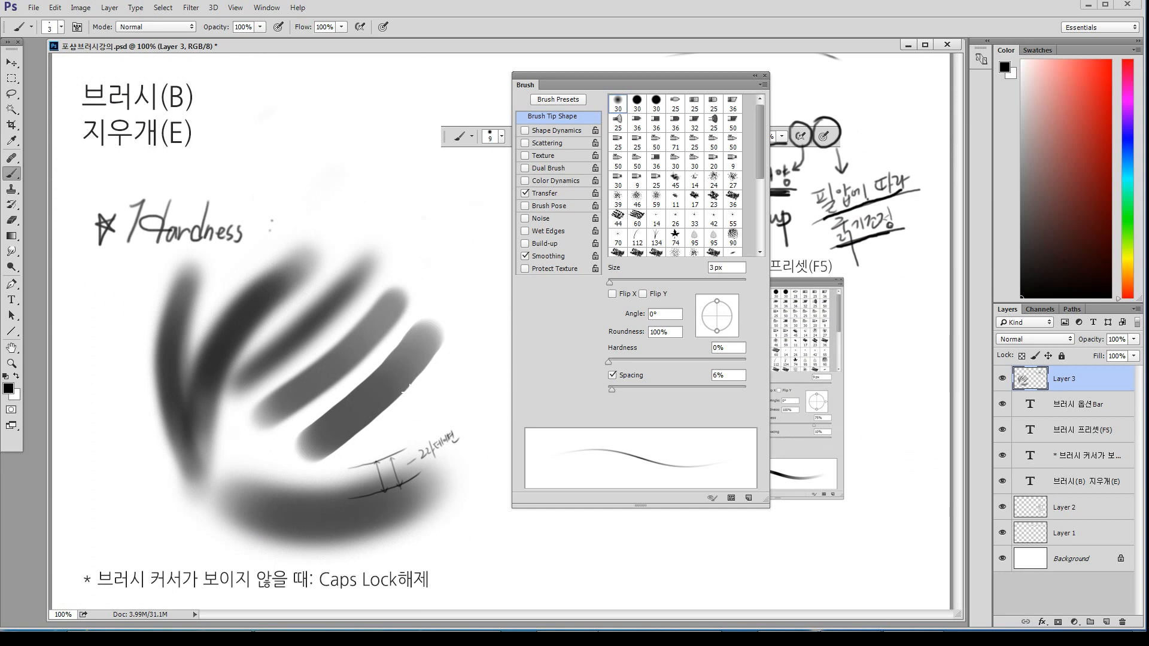
Erase the sample strokes and gradation notes with the 80 px eraser, and set the eraser's Hardness to 0%
{"action": "key", "text": "e"}
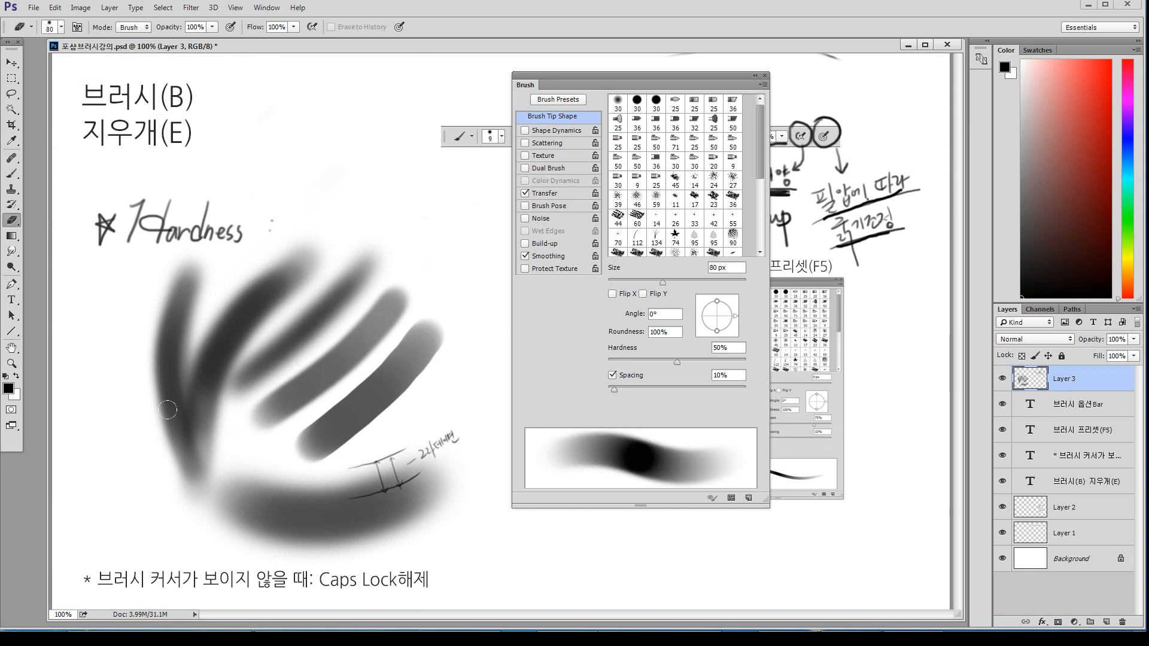
{"action": "mouse_move", "coordinate": [167, 410]}
{"action": "left_mouse_down"}
{"action": "mouse_move", "coordinate": [323, 318]}
{"action": "mouse_move", "coordinate": [371, 266]}
{"action": "mouse_move", "coordinate": [188, 360]}
{"action": "mouse_move", "coordinate": [137, 358]}
{"action": "mouse_move", "coordinate": [149, 303]}
{"action": "mouse_move", "coordinate": [117, 293]}
{"action": "mouse_move", "coordinate": [148, 271]}
{"action": "mouse_move", "coordinate": [261, 259]}
{"action": "mouse_move", "coordinate": [401, 307]}
{"action": "mouse_move", "coordinate": [419, 349]}
{"action": "mouse_move", "coordinate": [169, 495]}
{"action": "mouse_move", "coordinate": [355, 448]}
{"action": "mouse_move", "coordinate": [430, 459]}
{"action": "mouse_move", "coordinate": [235, 509]}
{"action": "mouse_move", "coordinate": [333, 526]}
{"action": "left_mouse_up"}
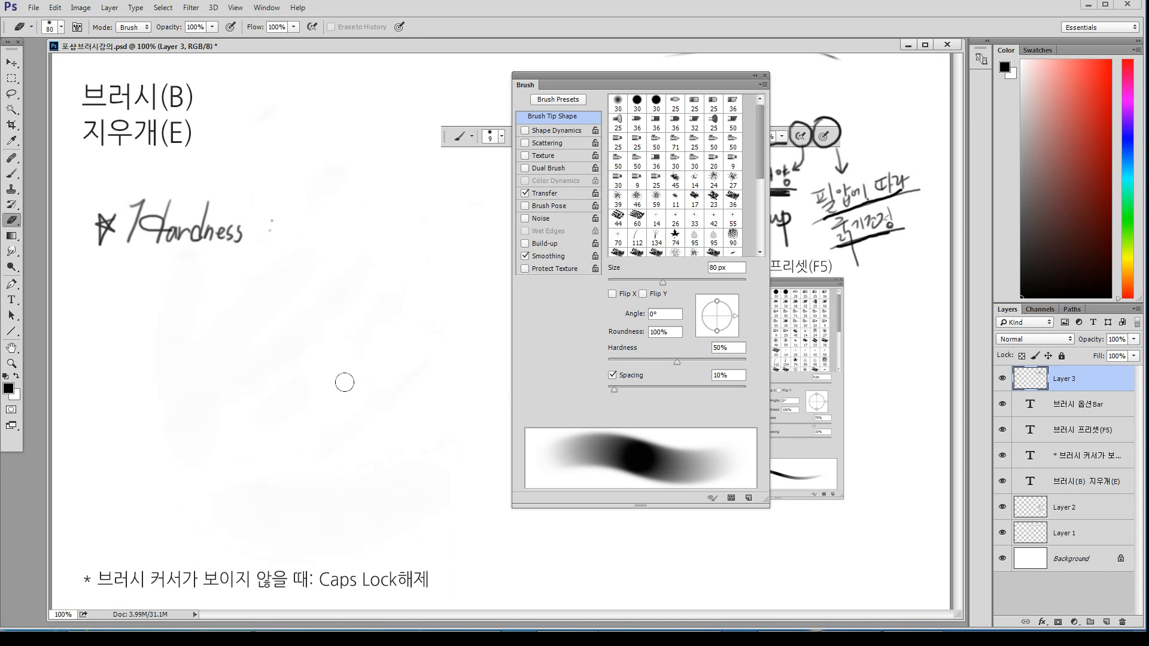
{"action": "mouse_move", "coordinate": [345, 382]}
{"action": "left_mouse_down"}
{"action": "mouse_move", "coordinate": [346, 303]}
{"action": "mouse_move", "coordinate": [295, 239]}
{"action": "mouse_move", "coordinate": [160, 259]}
{"action": "mouse_move", "coordinate": [218, 259]}
{"action": "mouse_move", "coordinate": [239, 237]}
{"action": "left_mouse_up"}
{"action": "left_click_drag", "start_coordinate": [677, 363], "coordinate": [594, 365]}
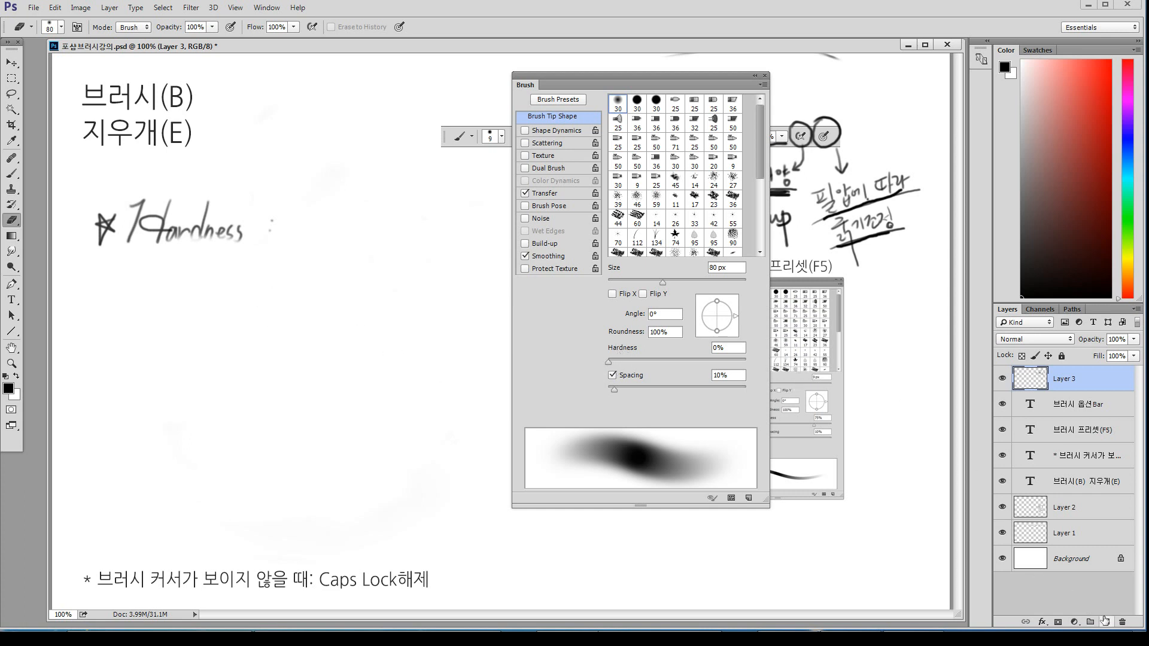
Make a circular selection below the Hardness label with the Elliptical Marquee tool
{"action": "left_click_drag", "start_coordinate": [11, 79], "coordinate": [28, 82]}
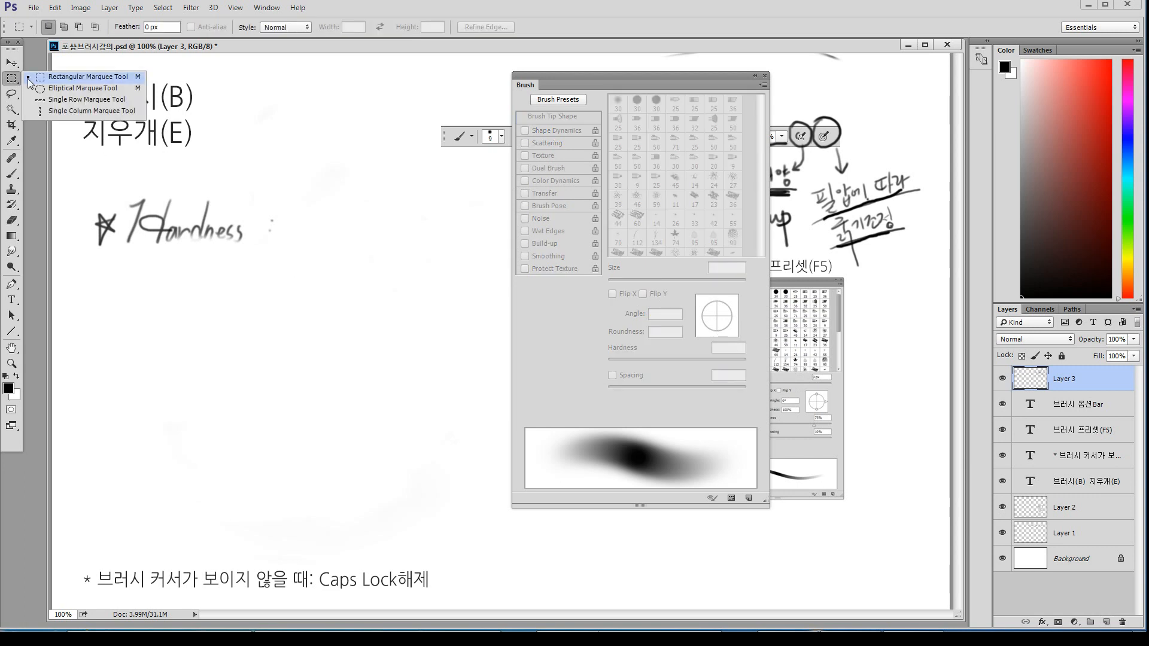
{"action": "left_click", "coordinate": [57, 88]}
{"action": "left_click_drag", "start_coordinate": [265, 394], "coordinate": [349, 501]}
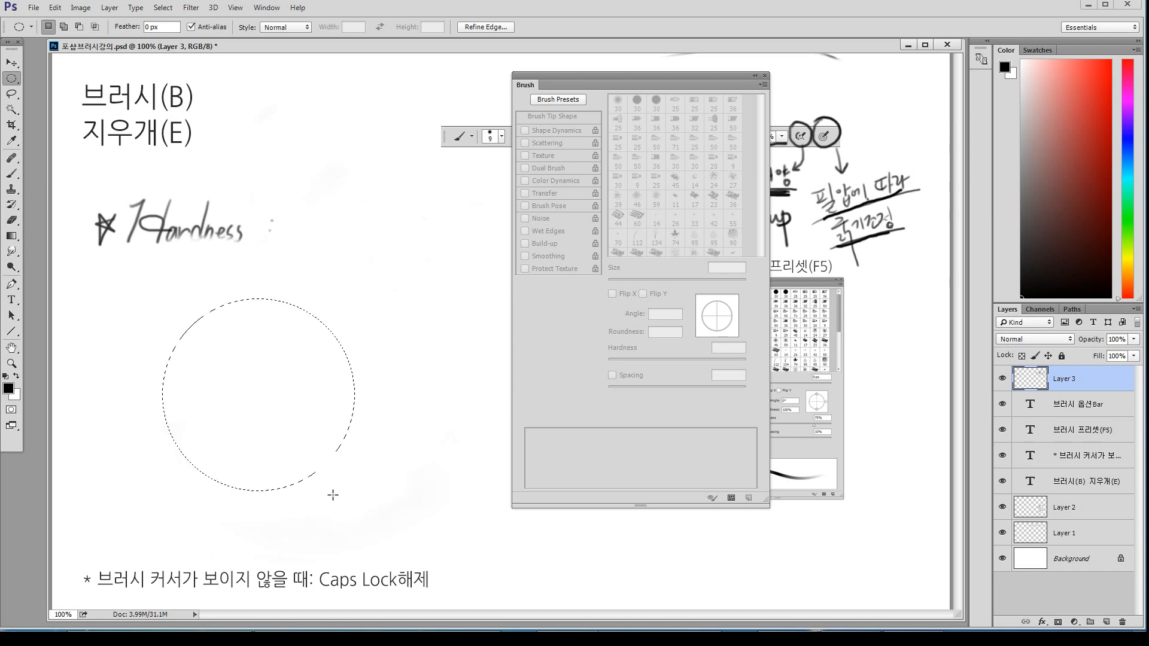
{"action": "key", "text": "alt"}
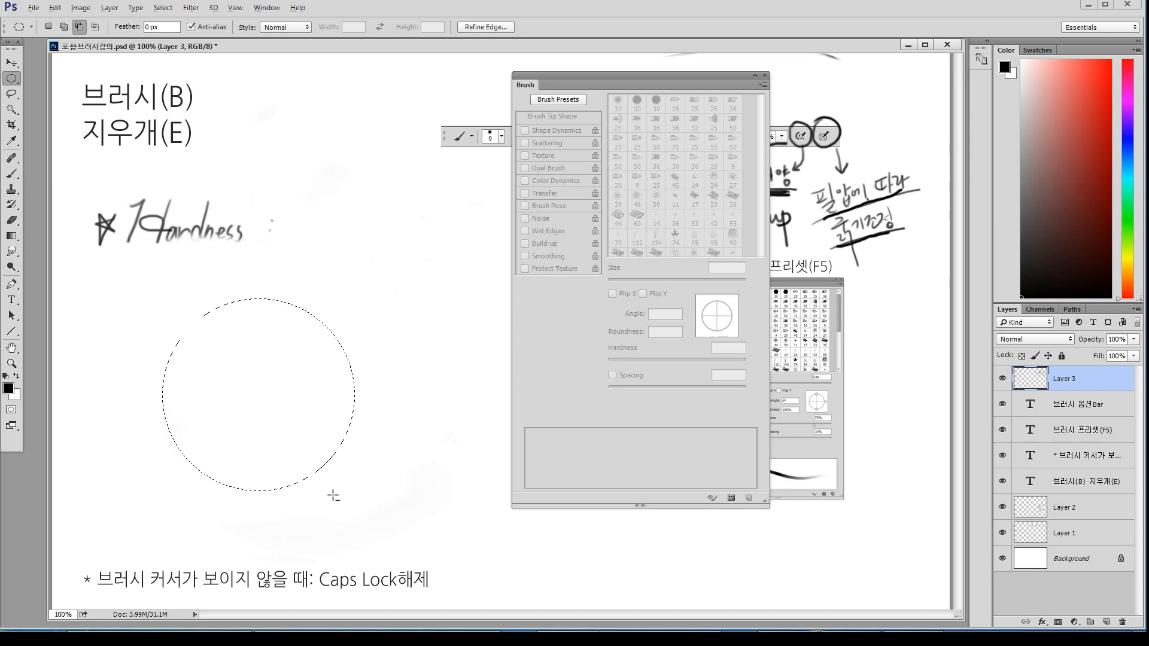
Fill the circular selection on Layer 3 with white, undoing the black fill, and deselect it
{"action": "key", "text": "alt+BackSpace"}
{"action": "key", "text": "ctrl+z"}
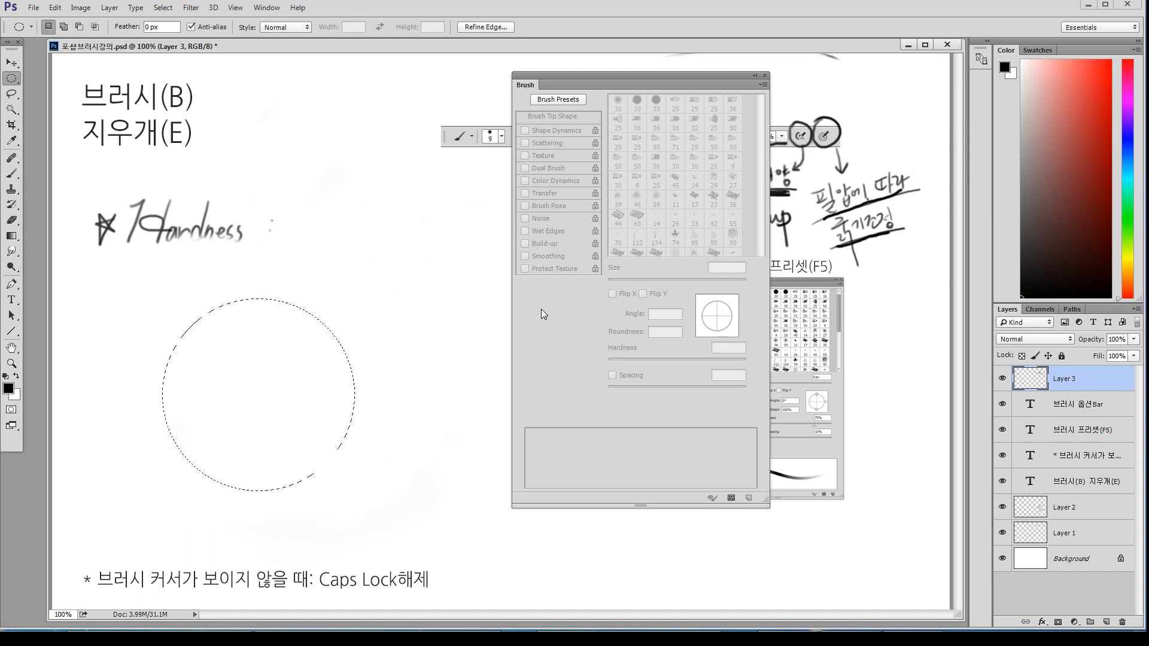
{"action": "key", "text": "ctrl+d"}
Add a new layer above Layer 3 and clip it to Layer 3 as a clipping mask
{"action": "left_click", "coordinate": [1107, 622]}
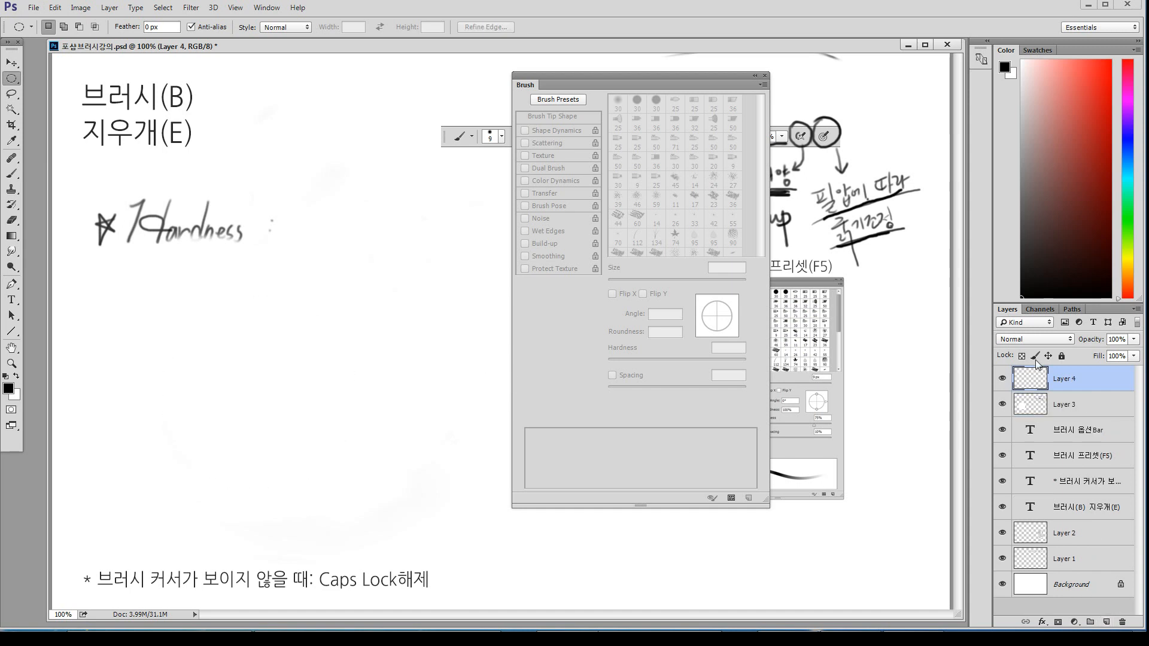
{"action": "left_click", "coordinate": [1065, 388], "text": "alt"}
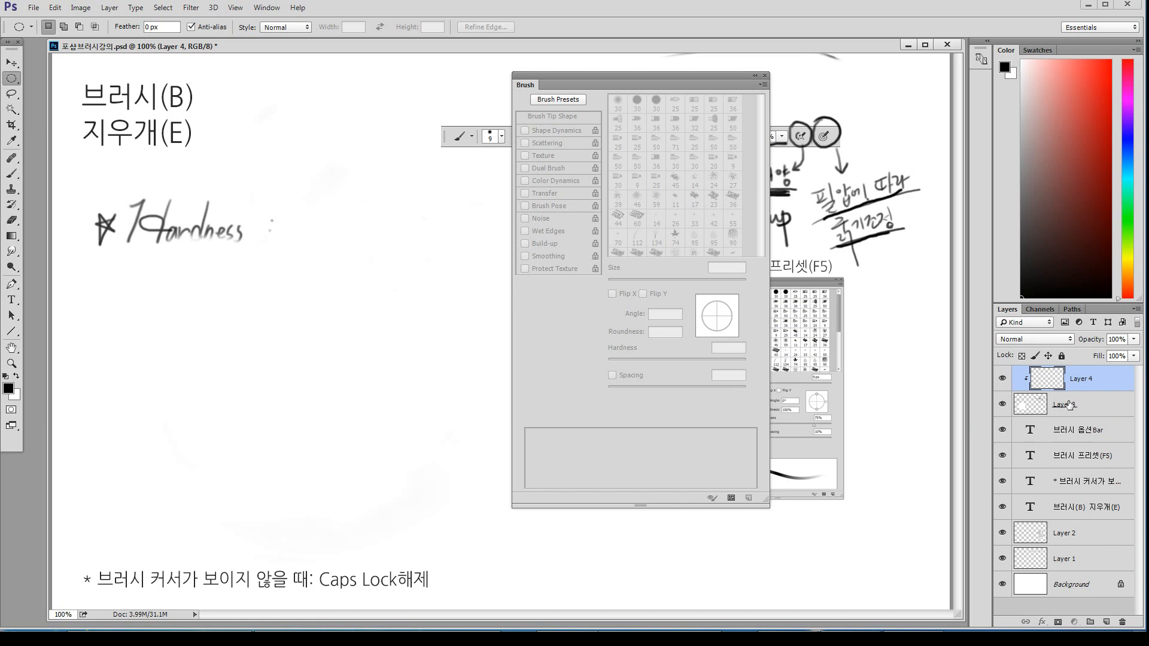
{"action": "left_click", "coordinate": [1030, 406]}
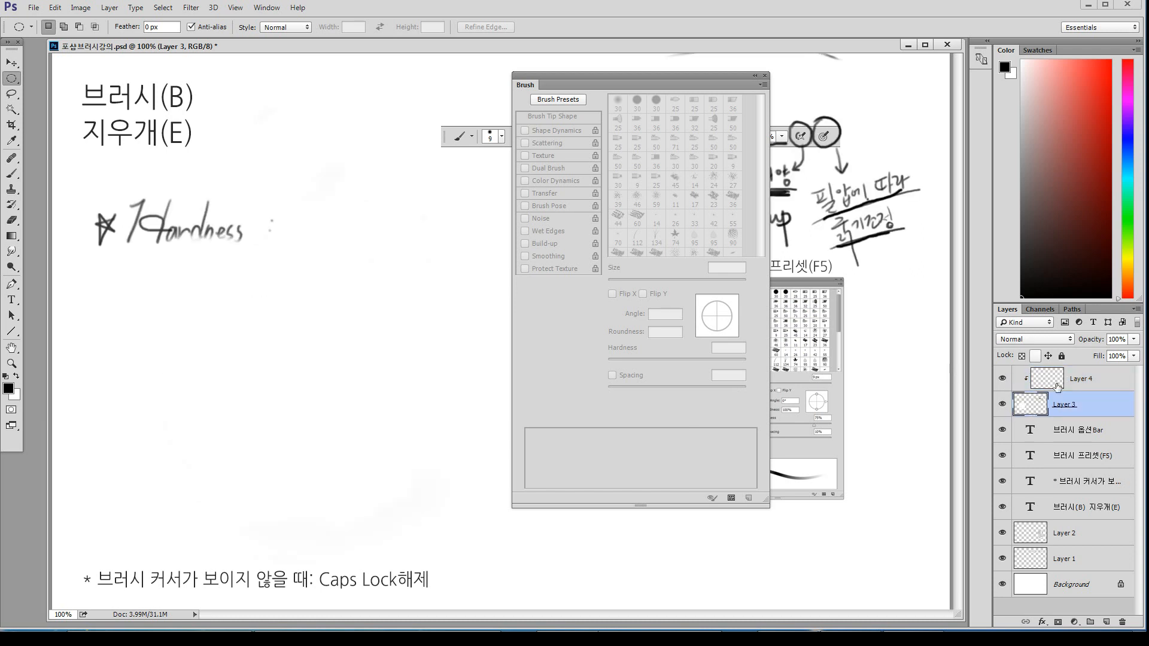
{"action": "left_click", "coordinate": [1086, 386]}
{"action": "left_click", "coordinate": [1078, 409]}
{"action": "left_click", "coordinate": [1092, 381]}
{"action": "left_click", "coordinate": [1069, 409]}
Switch to the Brush tool, set the foreground color to dark gray, and enlarge the brush to 200 px
{"action": "key", "text": "b"}
{"action": "key", "text": "x"}
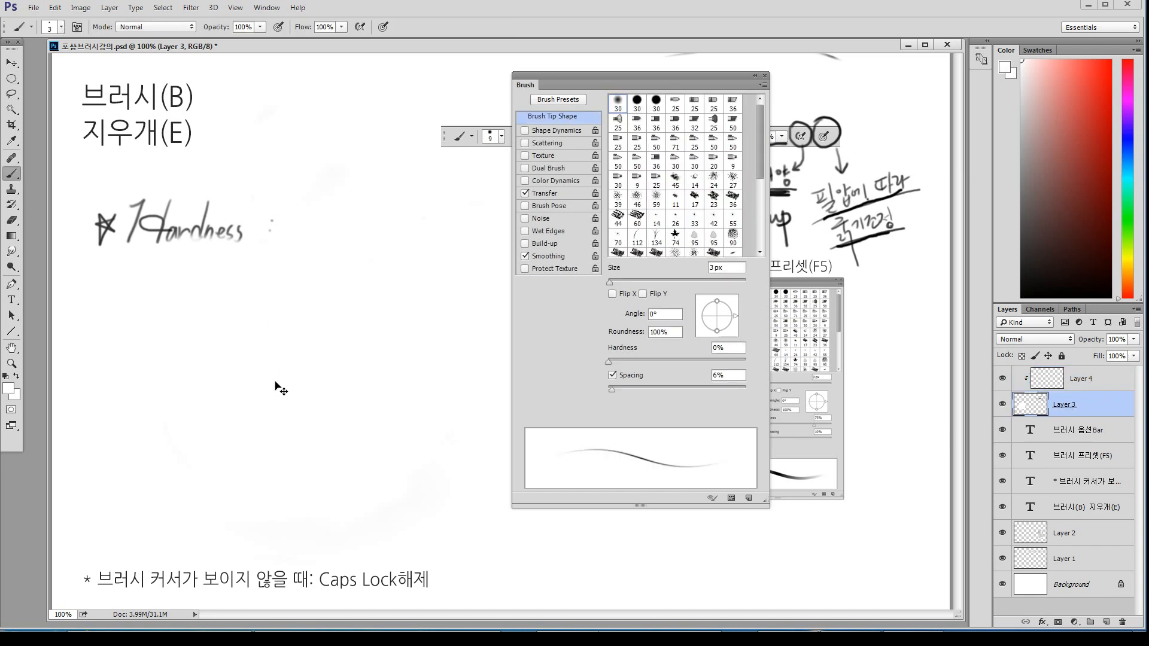
{"action": "left_click", "coordinate": [9, 388]}
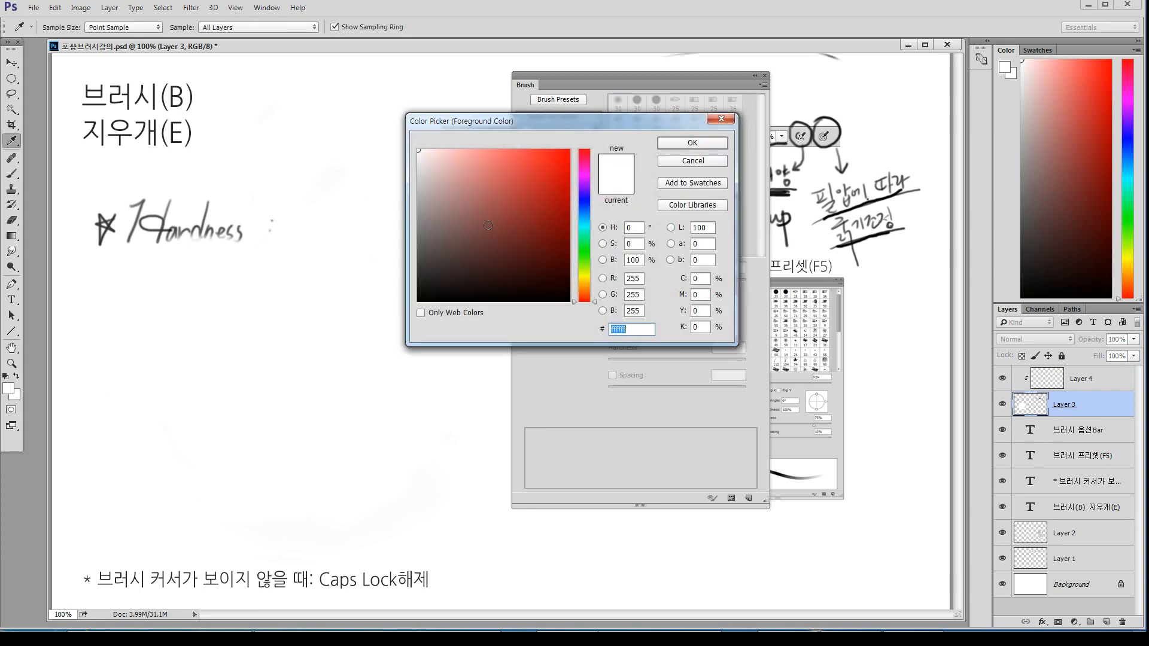
{"action": "left_click", "coordinate": [419, 263]}
{"action": "left_click", "coordinate": [693, 142]}
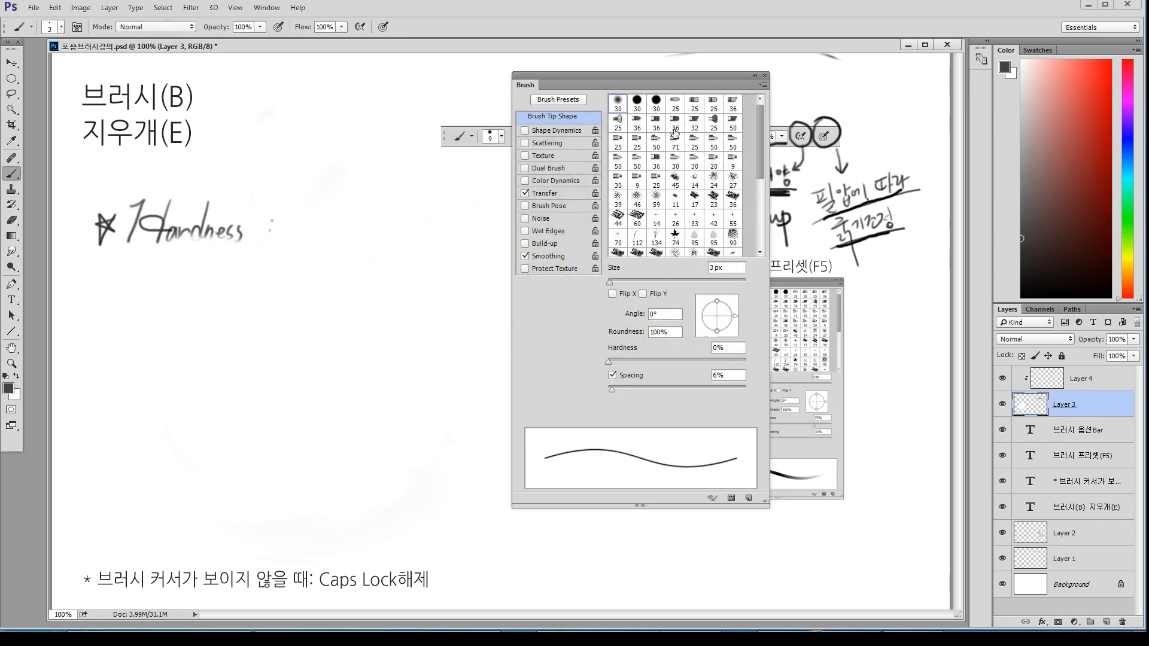
{"action": "key", "text": "bracketright"}
{"action": "key", "text": "bracketright"}
{"action": "key", "text": "bracketright"}
{"action": "key", "text": "bracketright"}
{"action": "key", "text": "bracketright"}
{"action": "key", "text": "bracketright"}
{"action": "key", "text": "bracketright"}
{"action": "key", "text": "bracketright"}
{"action": "key", "text": "bracketright"}
{"action": "key", "text": "bracketright"}
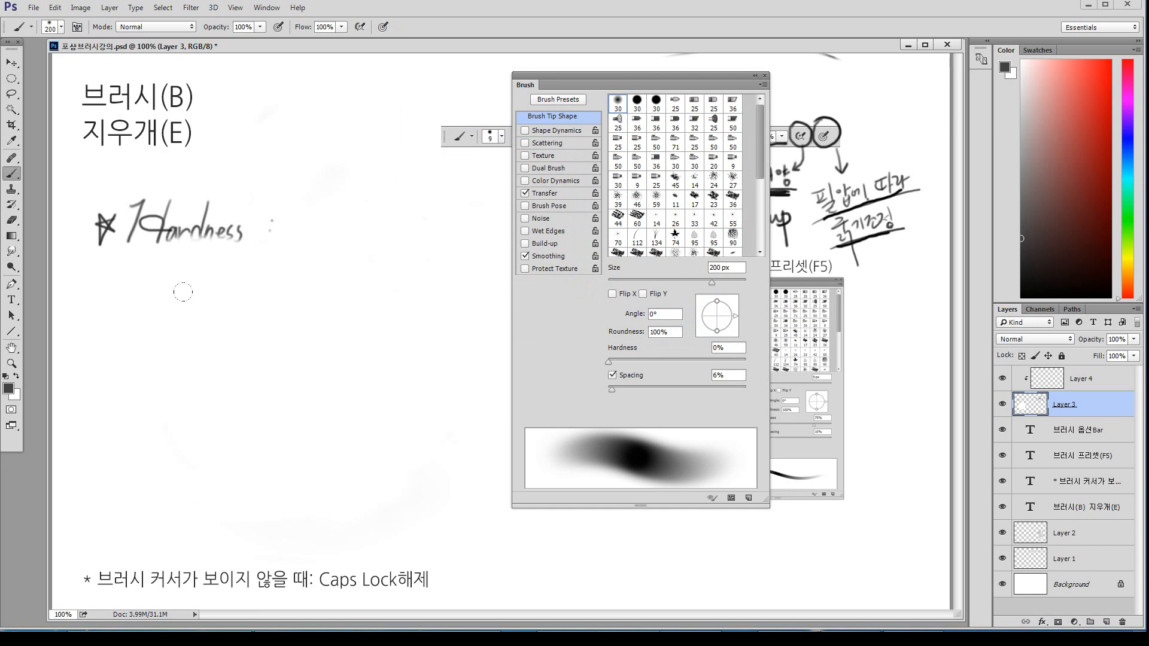
On Layer 4, undo the trial strokes and shade the circle's lower and left edges with the soft brush at 175 px
{"action": "mouse_move", "coordinate": [160, 255]}
{"action": "left_mouse_down"}
{"action": "mouse_move", "coordinate": [205, 343]}
{"action": "mouse_move", "coordinate": [320, 460]}
{"action": "left_mouse_up"}
{"action": "key", "text": "ctrl+z"}
{"action": "left_click", "coordinate": [1081, 380]}
{"action": "left_click_drag", "start_coordinate": [177, 295], "coordinate": [323, 449]}
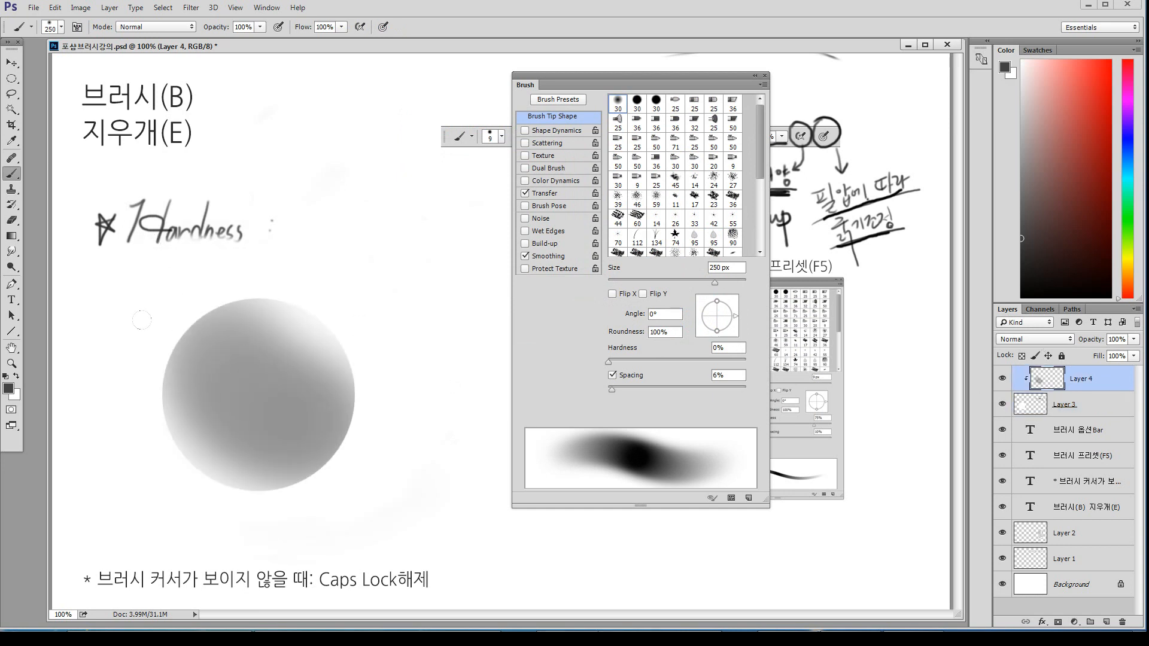
{"action": "key", "text": "ctrl+z"}
{"action": "key", "text": "bracketleft"}
{"action": "key", "text": "bracketleft"}
{"action": "mouse_move", "coordinate": [145, 304]}
{"action": "left_mouse_down"}
{"action": "mouse_move", "coordinate": [140, 368]}
{"action": "mouse_move", "coordinate": [236, 439]}
{"action": "mouse_move", "coordinate": [333, 365]}
{"action": "left_mouse_up"}
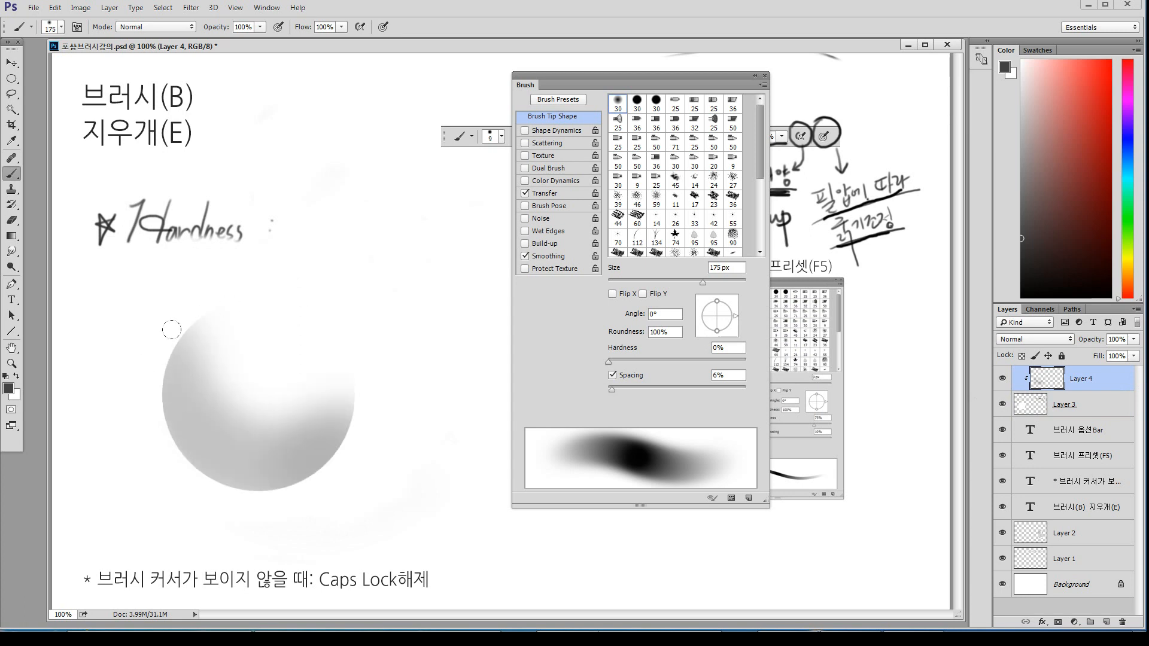
Shade around the sphere's rim and underside with the soft brush at 125 to 150 px, keeping the center light
{"action": "key", "text": "bracketleft"}
{"action": "left_click_drag", "start_coordinate": [157, 311], "coordinate": [244, 274]}
{"action": "left_click_drag", "start_coordinate": [309, 363], "coordinate": [329, 398]}
{"action": "key", "text": "["}
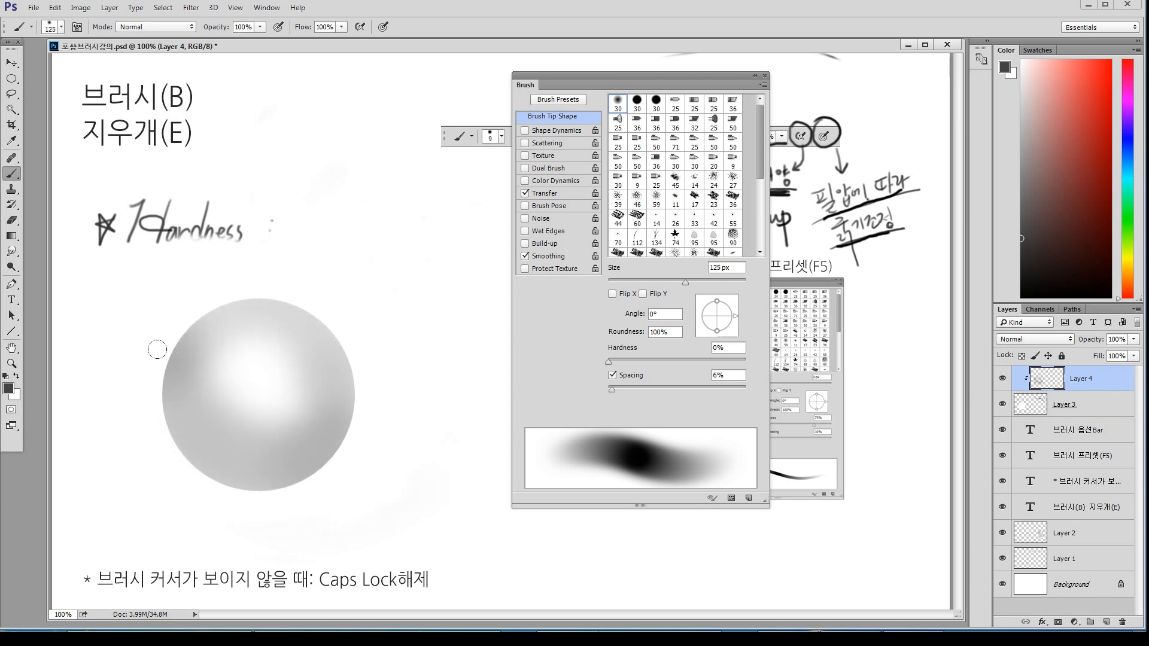
{"action": "left_click_drag", "start_coordinate": [206, 382], "coordinate": [303, 411]}
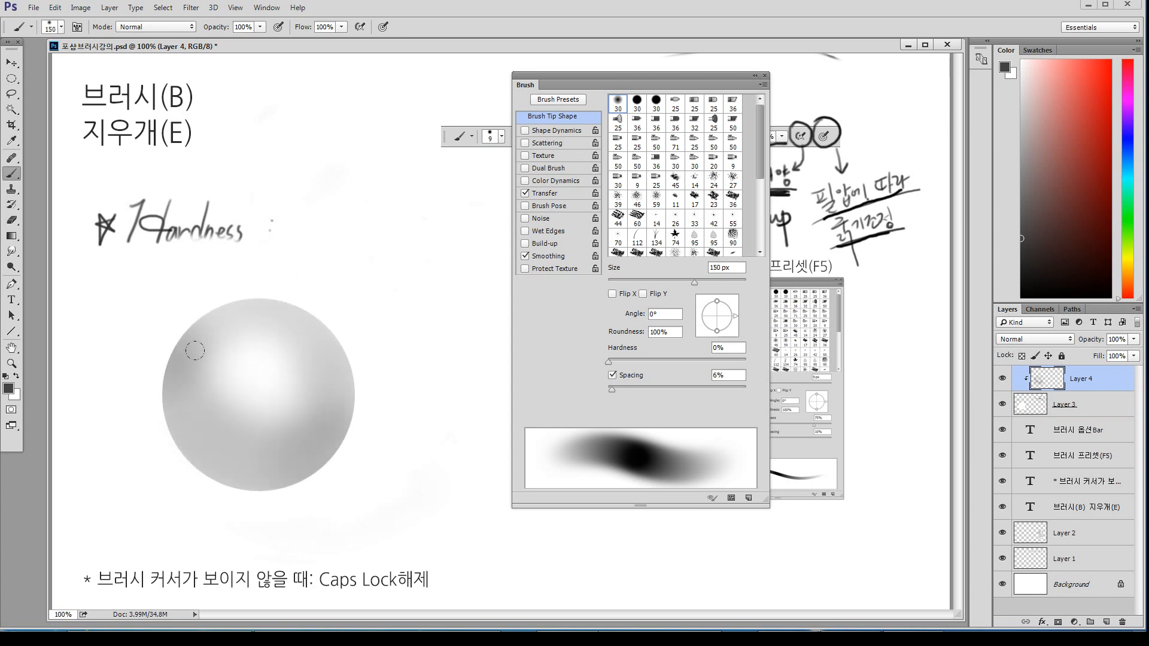
{"action": "mouse_move", "coordinate": [172, 361]}
{"action": "left_mouse_down"}
{"action": "mouse_move", "coordinate": [183, 393]}
{"action": "mouse_move", "coordinate": [226, 427]}
{"action": "mouse_move", "coordinate": [303, 408]}
{"action": "left_mouse_up"}
Deepen the curved shadow along the sphere's lower left with the soft brush at 90, 80 and 45 px
{"action": "key", "text": "bracketleft"}
{"action": "key", "text": "bracketleft"}
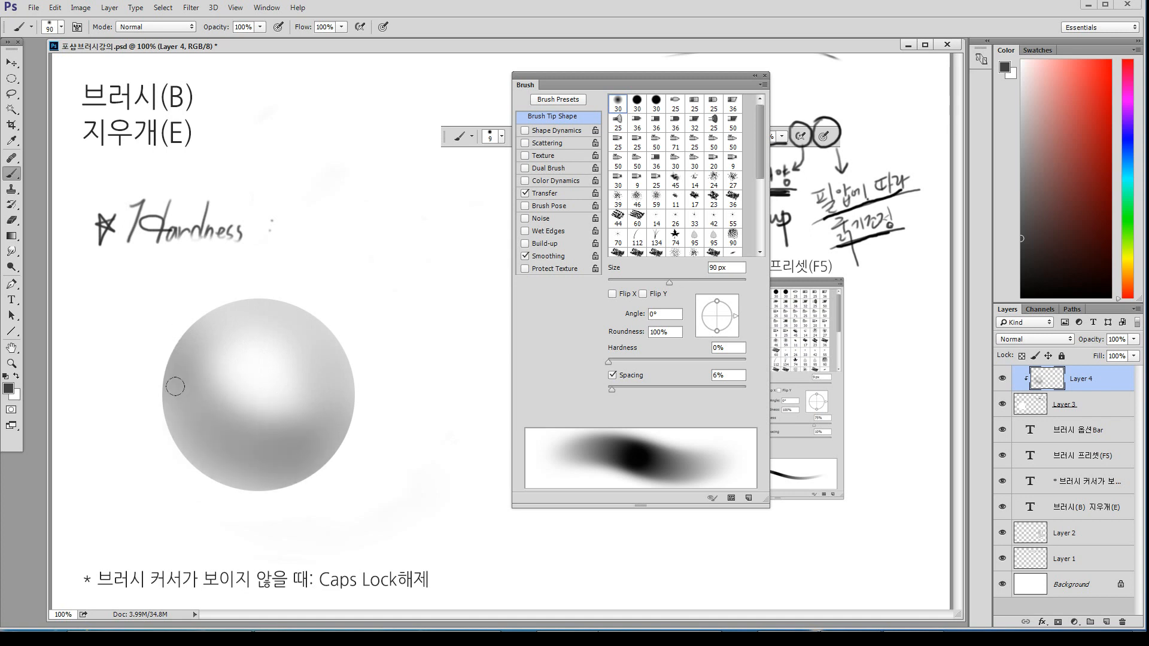
{"action": "mouse_move", "coordinate": [175, 387]}
{"action": "left_mouse_down"}
{"action": "mouse_move", "coordinate": [209, 428]}
{"action": "mouse_move", "coordinate": [293, 439]}
{"action": "left_mouse_up"}
{"action": "key", "text": "bracketleft"}
{"action": "mouse_move", "coordinate": [182, 383]}
{"action": "left_mouse_down"}
{"action": "mouse_move", "coordinate": [197, 421]}
{"action": "mouse_move", "coordinate": [249, 442]}
{"action": "mouse_move", "coordinate": [284, 409]}
{"action": "left_mouse_up"}
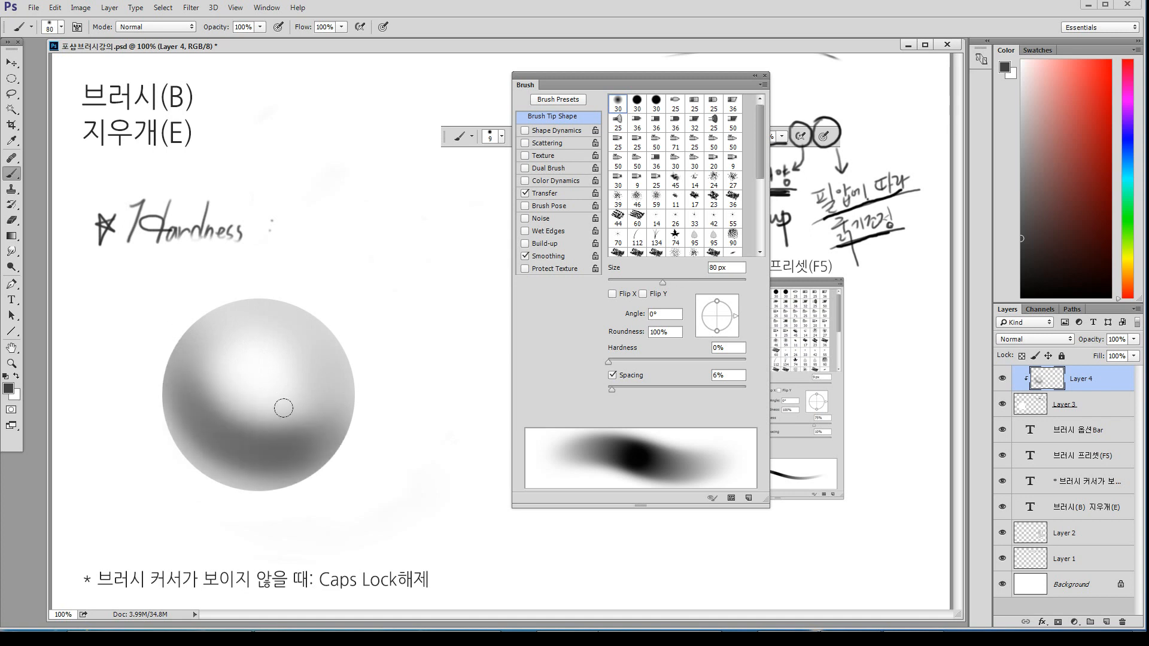
{"action": "mouse_move", "coordinate": [189, 387]}
{"action": "left_mouse_down"}
{"action": "mouse_move", "coordinate": [205, 421]}
{"action": "mouse_move", "coordinate": [275, 446]}
{"action": "left_mouse_up"}
{"action": "left_click_drag", "start_coordinate": [200, 407], "coordinate": [275, 444]}
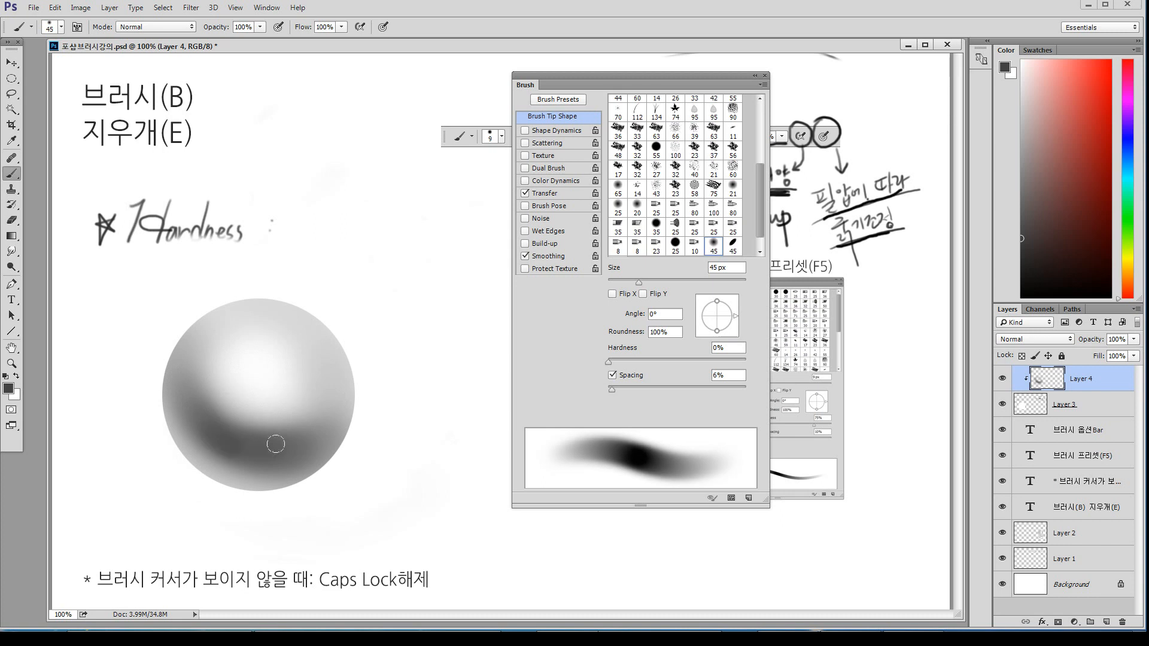
{"action": "left_click_drag", "start_coordinate": [179, 315], "coordinate": [235, 425]}
Widen the shadow toward the sphere's right side and lower rim with the soft brush at 100 px
{"action": "key", "text": "bracketright"}
{"action": "key", "text": "bracketright"}
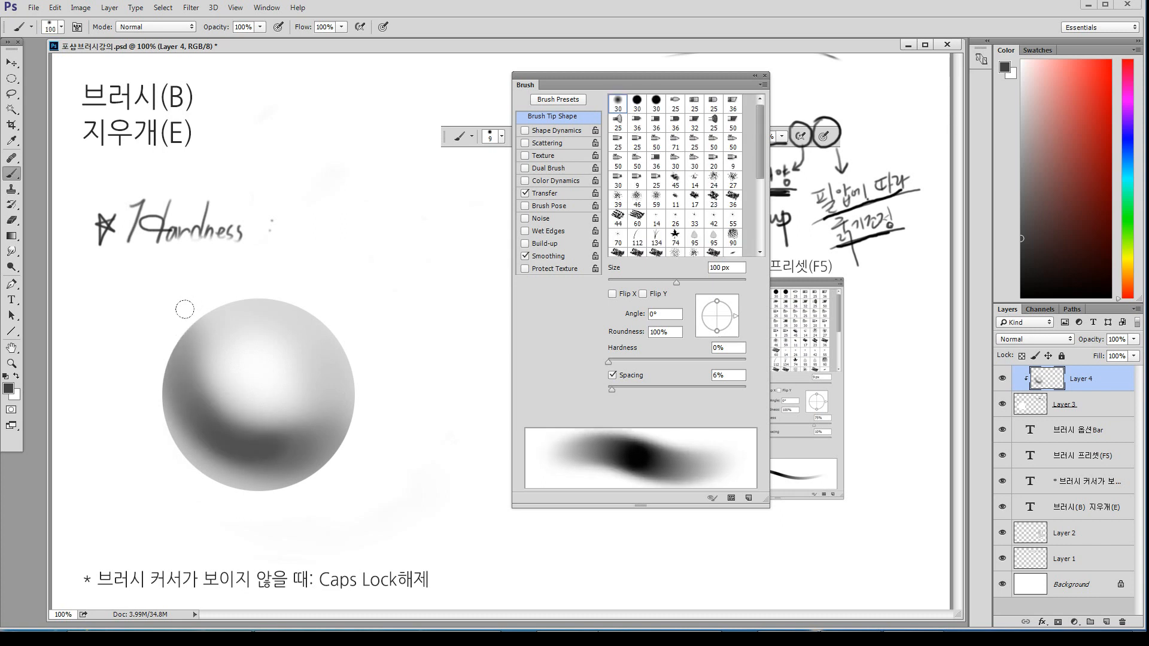
{"action": "mouse_move", "coordinate": [191, 324]}
{"action": "left_mouse_down"}
{"action": "mouse_move", "coordinate": [240, 422]}
{"action": "mouse_move", "coordinate": [338, 401]}
{"action": "mouse_move", "coordinate": [192, 348]}
{"action": "mouse_move", "coordinate": [341, 413]}
{"action": "left_mouse_up"}
{"action": "key", "text": "ctrl+z"}
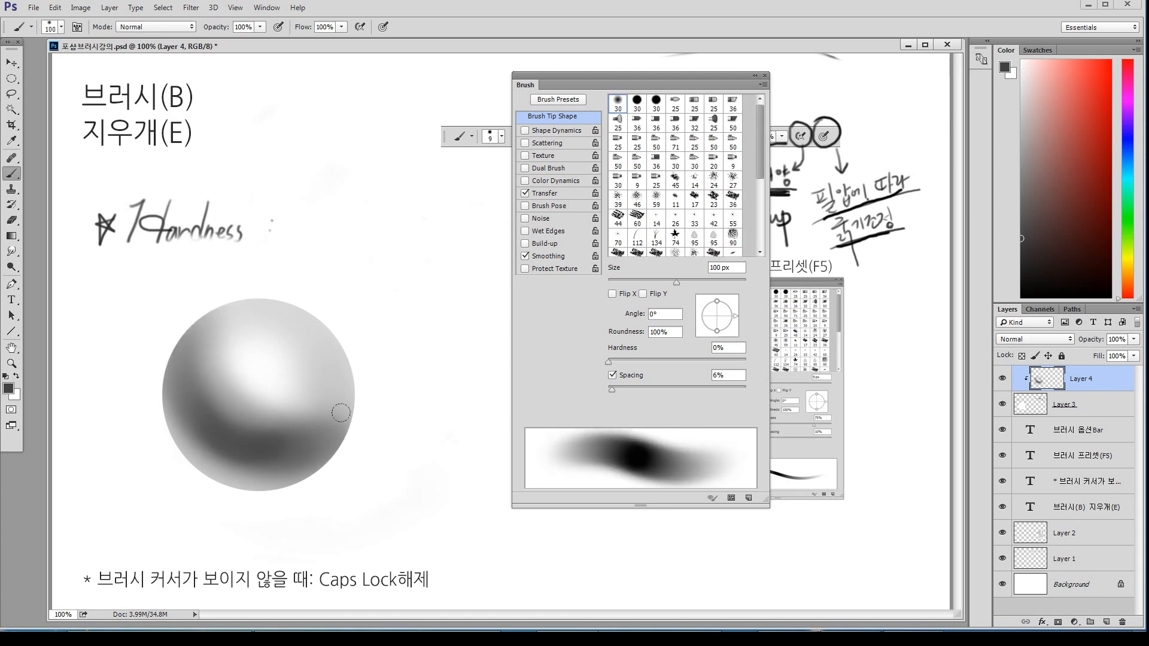
{"action": "left_click_drag", "start_coordinate": [220, 399], "coordinate": [349, 386]}
{"action": "left_click_drag", "start_coordinate": [248, 383], "coordinate": [353, 313]}
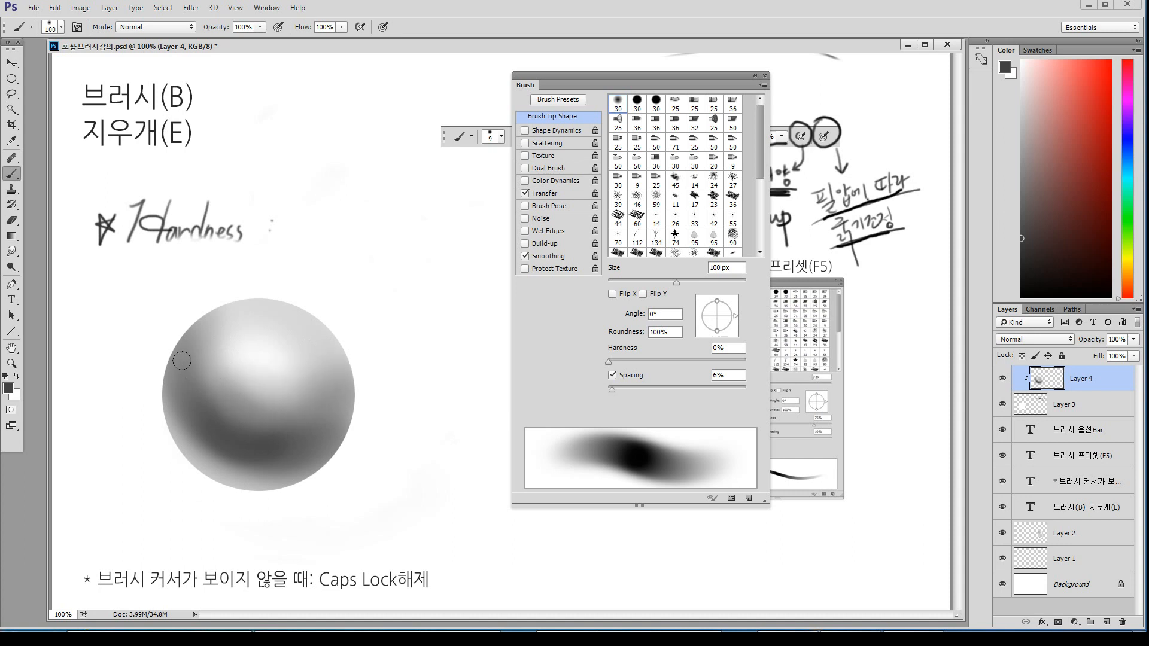
{"action": "mouse_move", "coordinate": [182, 361]}
{"action": "left_mouse_down"}
{"action": "mouse_move", "coordinate": [305, 399]}
{"action": "mouse_move", "coordinate": [231, 463]}
{"action": "mouse_move", "coordinate": [327, 440]}
{"action": "left_mouse_up"}
{"action": "left_click_drag", "start_coordinate": [200, 425], "coordinate": [329, 415]}
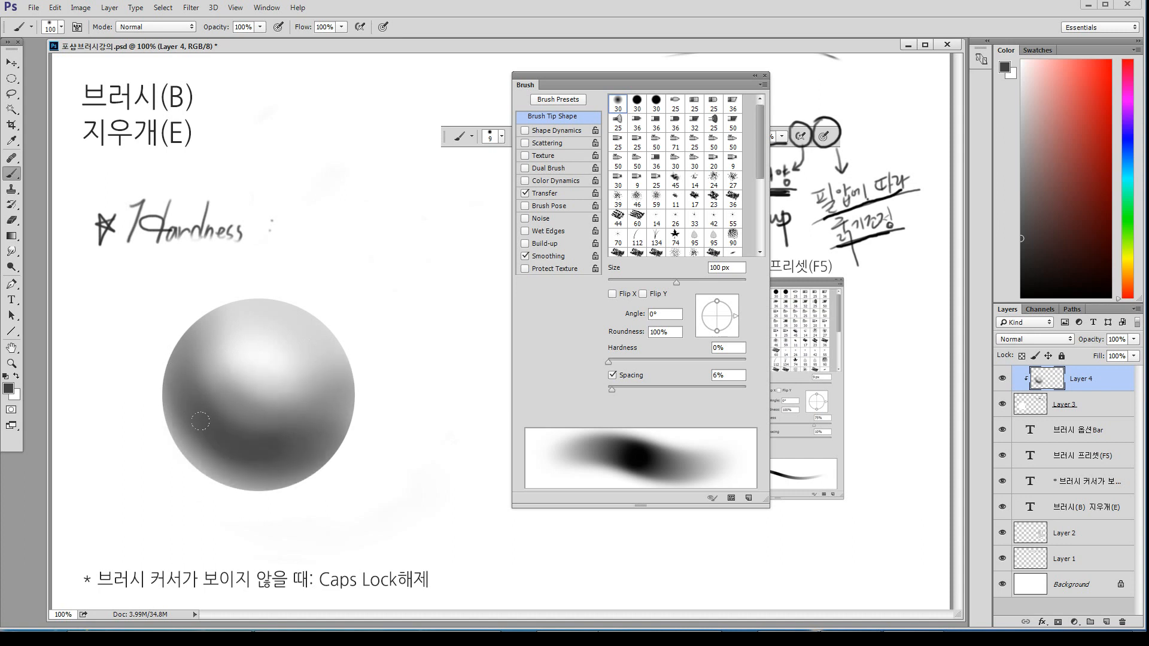
{"action": "left_click_drag", "start_coordinate": [193, 427], "coordinate": [221, 466]}
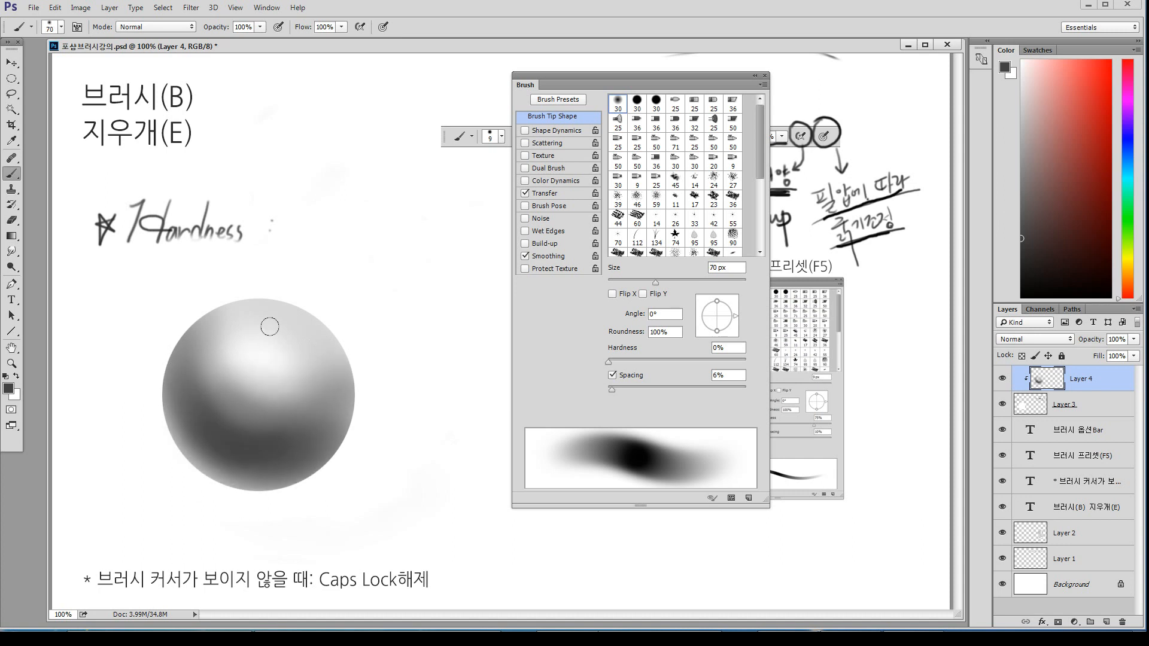
Sample white from the canvas and paint a highlight on the sphere's upper right with a 60 to 80 px brush
{"action": "left_click", "coordinate": [377, 308], "text": "alt"}
{"action": "key", "text": "bracketright"}
{"action": "left_click_drag", "start_coordinate": [250, 322], "coordinate": [305, 379]}
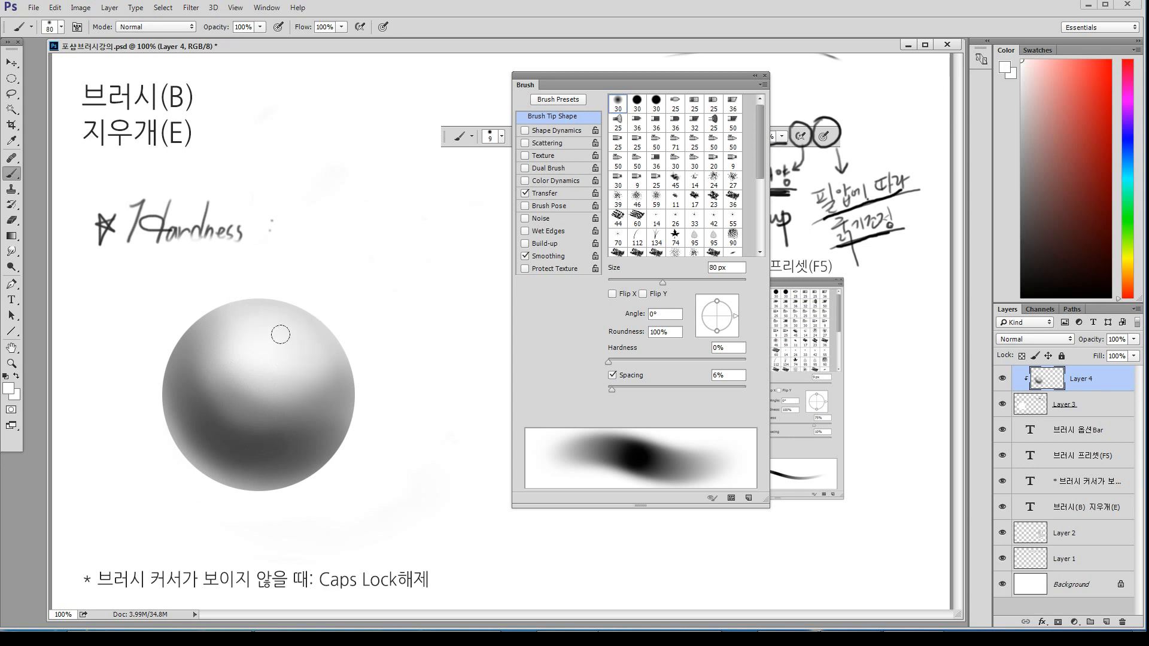
{"action": "left_click_drag", "start_coordinate": [303, 338], "coordinate": [322, 384]}
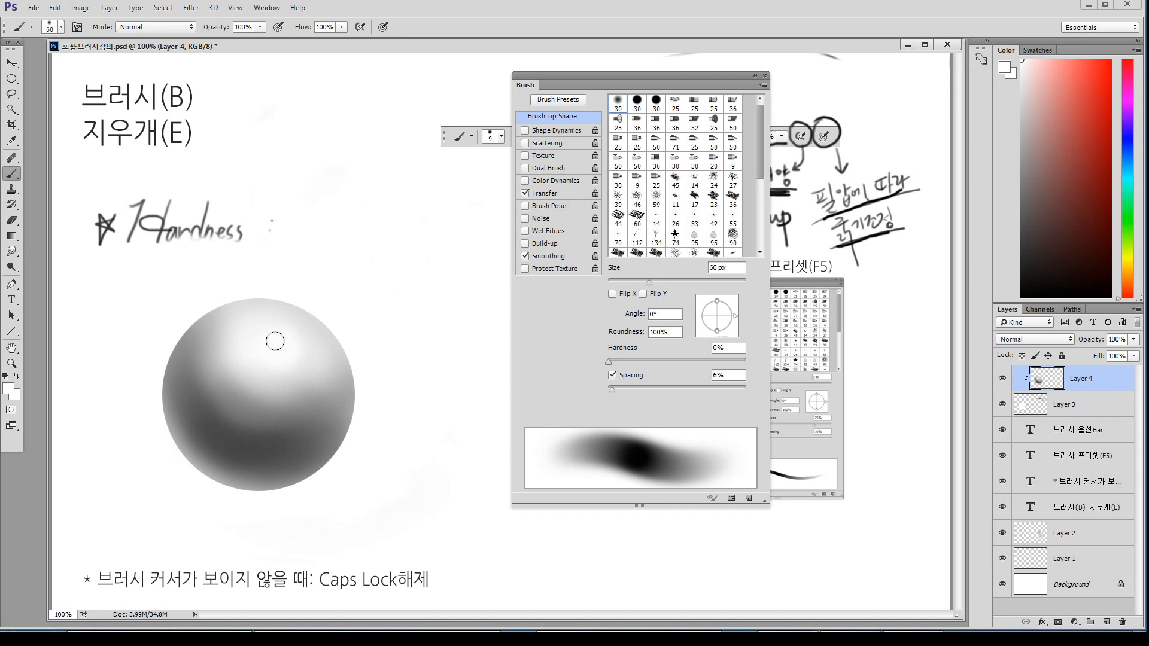
{"action": "left_click_drag", "start_coordinate": [249, 331], "coordinate": [305, 403]}
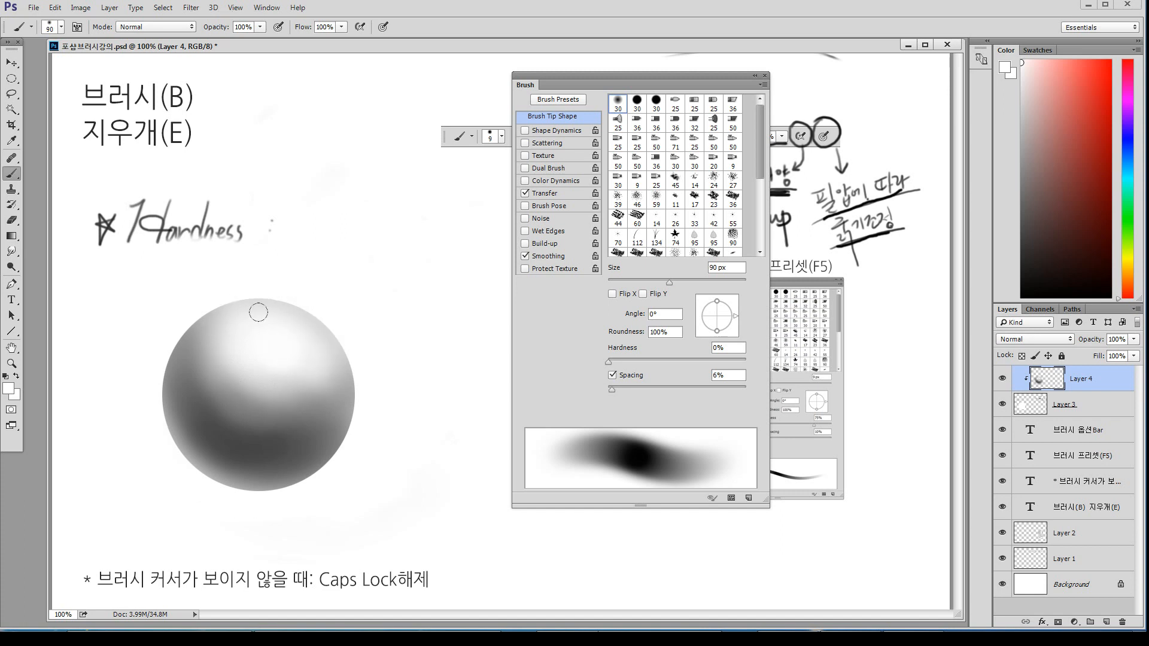
Sample gray tones from the sphere and blend the midtones between highlight and shadow with a 90 px brush
{"action": "left_click", "coordinate": [239, 327], "text": "alt"}
{"action": "mouse_move", "coordinate": [210, 353]}
{"action": "left_mouse_down"}
{"action": "mouse_move", "coordinate": [250, 385]}
{"action": "mouse_move", "coordinate": [318, 347]}
{"action": "left_mouse_up"}
{"action": "left_click", "coordinate": [306, 403], "text": "alt"}
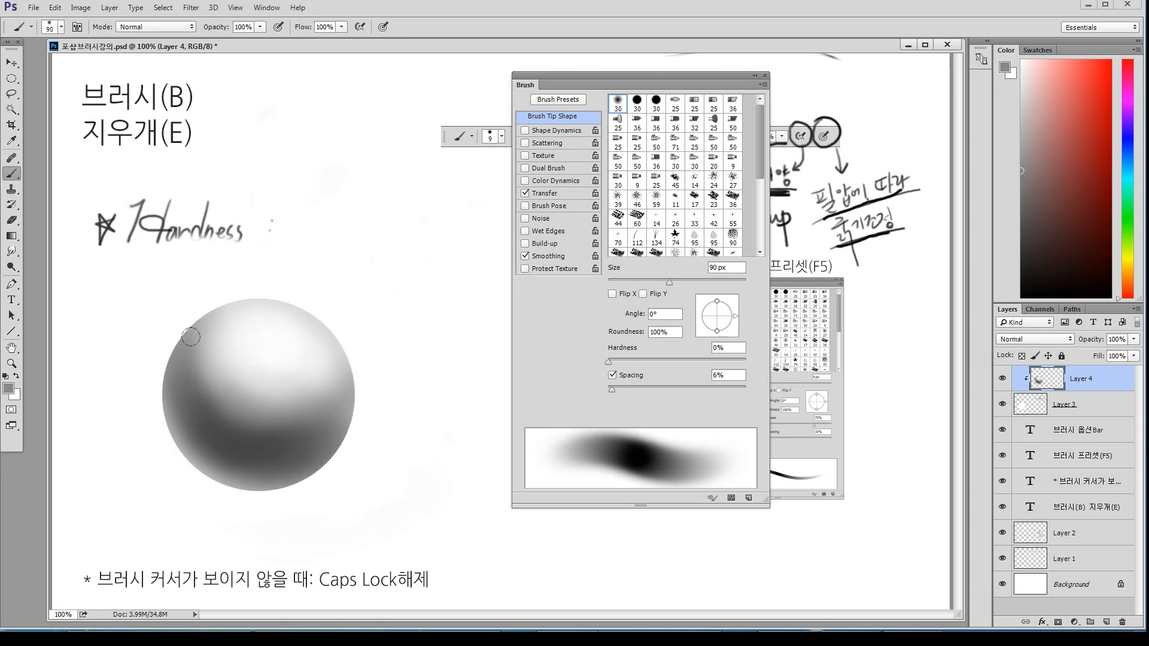
{"action": "left_click_drag", "start_coordinate": [235, 412], "coordinate": [311, 422]}
{"action": "key", "text": "bracketleft"}
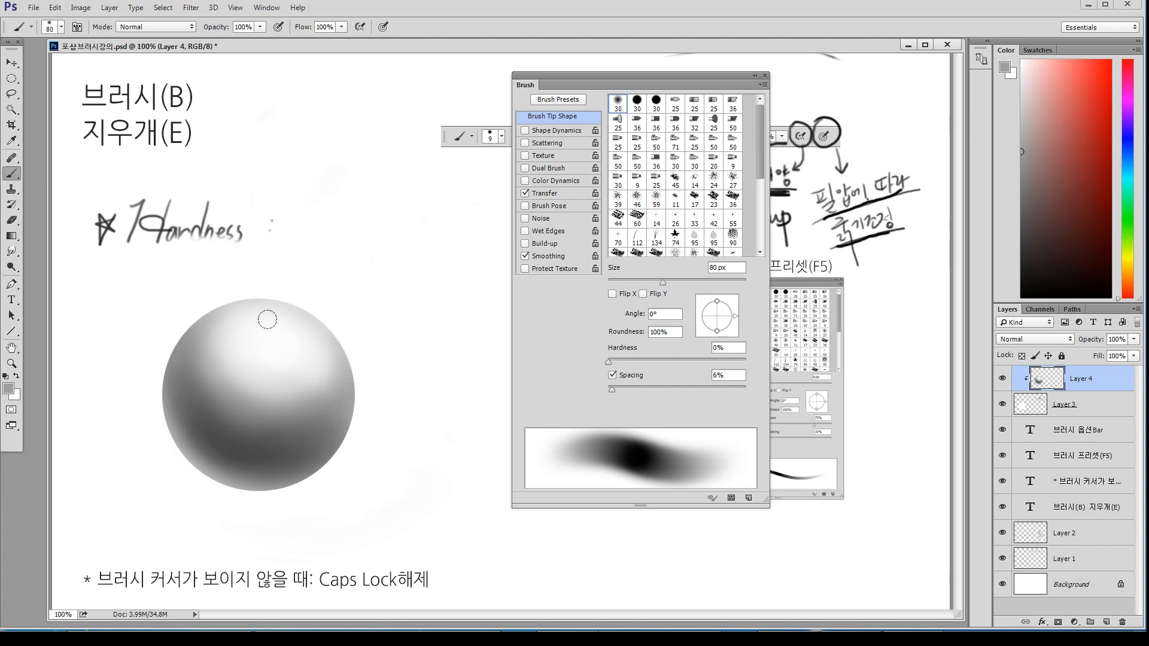
Set the foreground color to #333333 and darken the sphere's lower left and right edge with a 45 to 60 px brush
{"action": "left_click", "coordinate": [8, 389]}
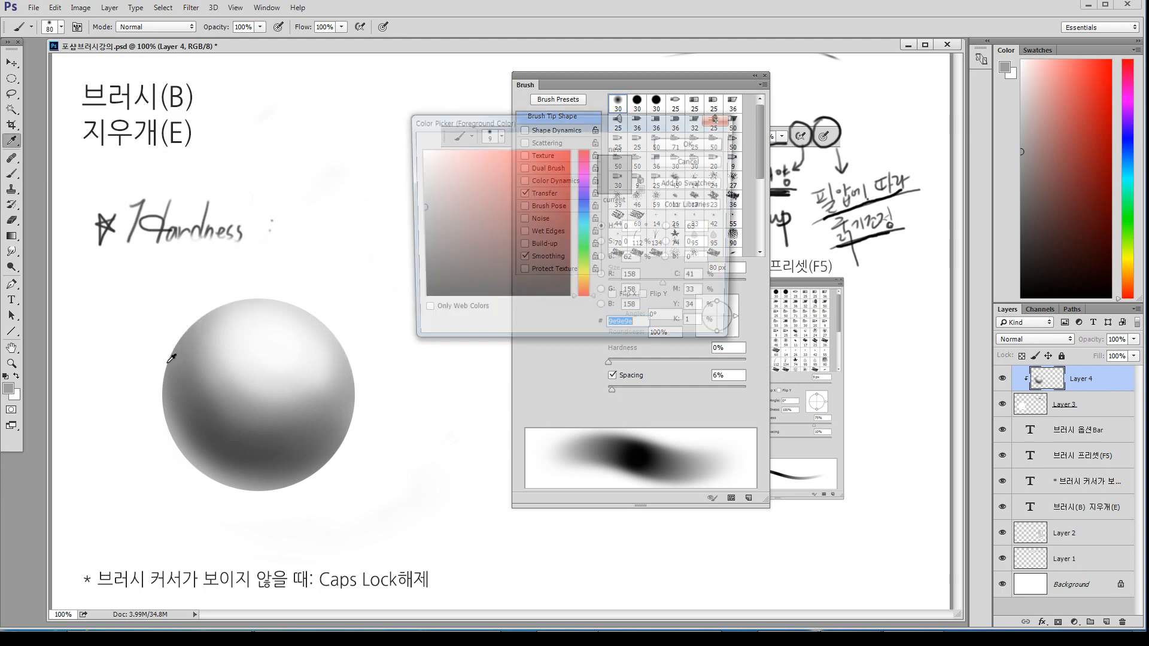
{"action": "type", "text": "333333"}
{"action": "key", "text": "Return"}
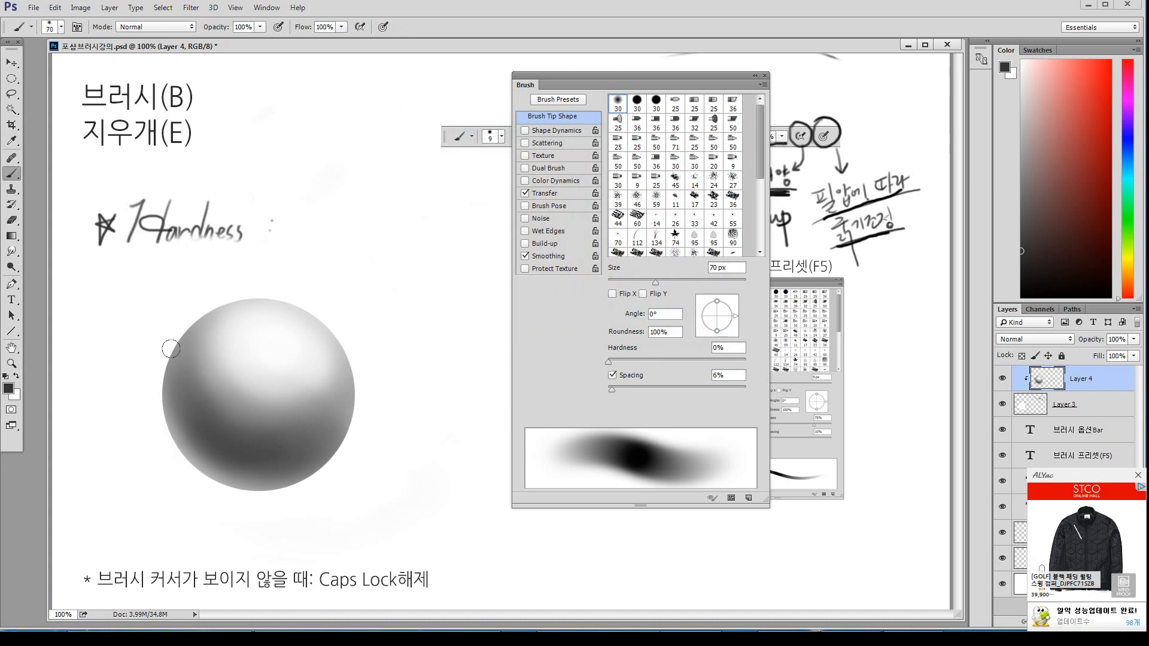
{"action": "mouse_move", "coordinate": [181, 341]}
{"action": "left_mouse_down"}
{"action": "mouse_move", "coordinate": [182, 404]}
{"action": "mouse_move", "coordinate": [298, 461]}
{"action": "left_mouse_up"}
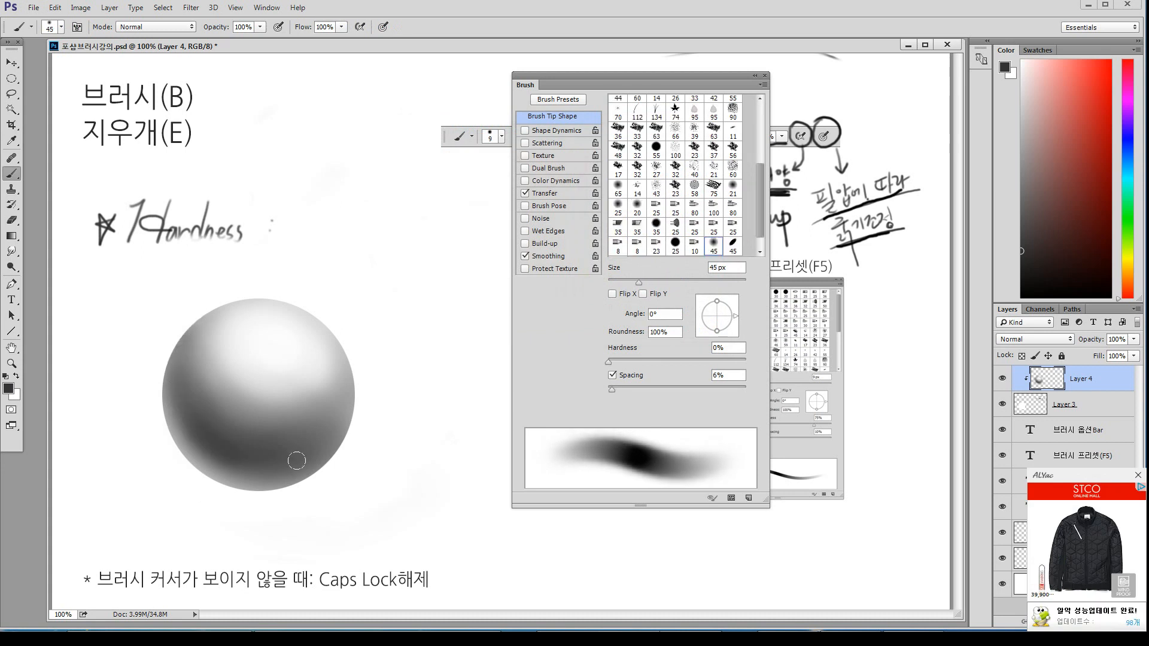
{"action": "mouse_move", "coordinate": [185, 411]}
{"action": "left_mouse_down"}
{"action": "mouse_move", "coordinate": [216, 451]}
{"action": "mouse_move", "coordinate": [342, 438]}
{"action": "left_mouse_up"}
{"action": "key", "text": "bracketright"}
{"action": "key", "text": "bracketright"}
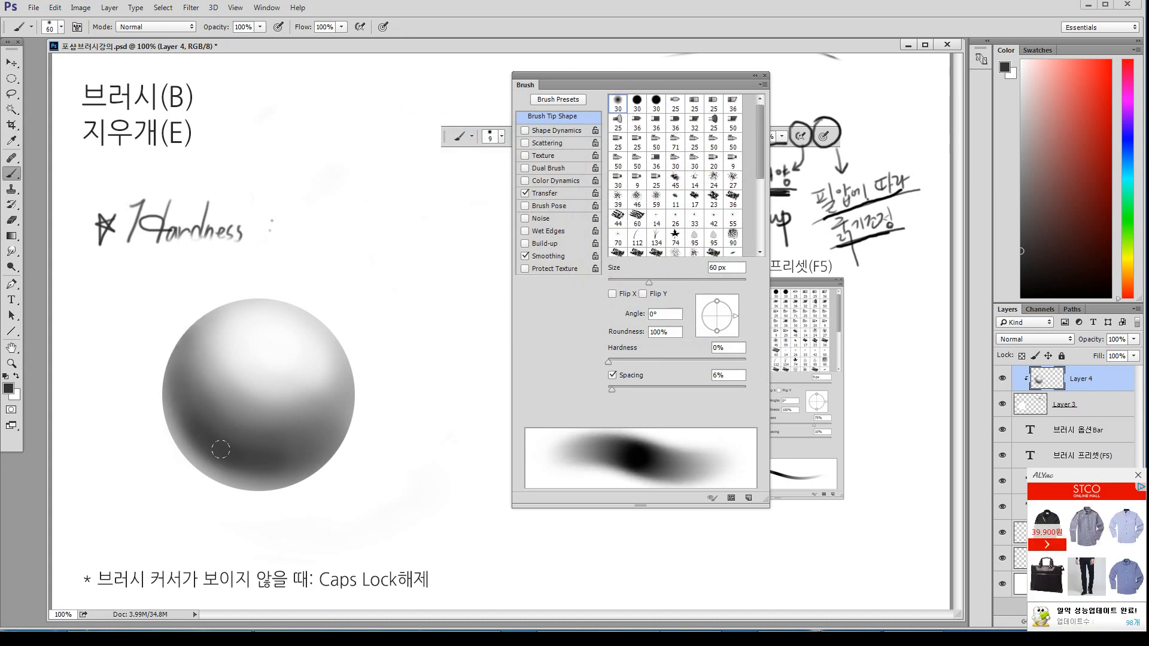
{"action": "left_click_drag", "start_coordinate": [339, 444], "coordinate": [353, 379]}
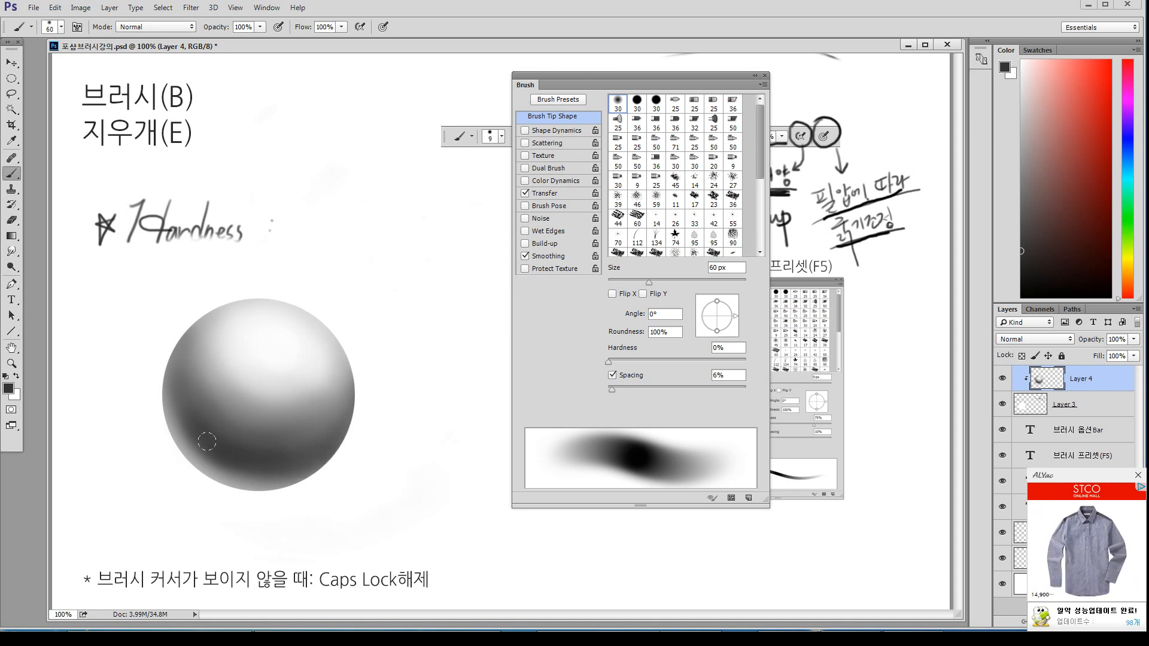
Smooth the shading along the sphere's lower rim and right side with the soft brush at 70 px
{"action": "key", "text": "bracketleft"}
{"action": "key", "text": "bracketright"}
{"action": "key", "text": "bracketright"}
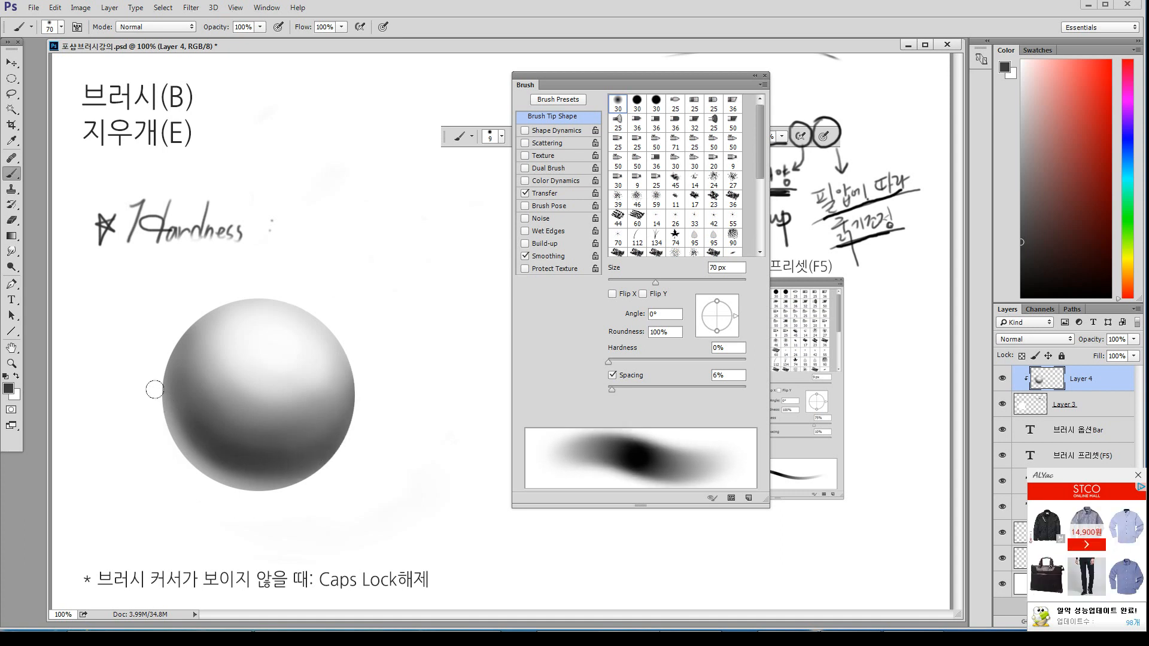
{"action": "left_click_drag", "start_coordinate": [241, 470], "coordinate": [336, 406]}
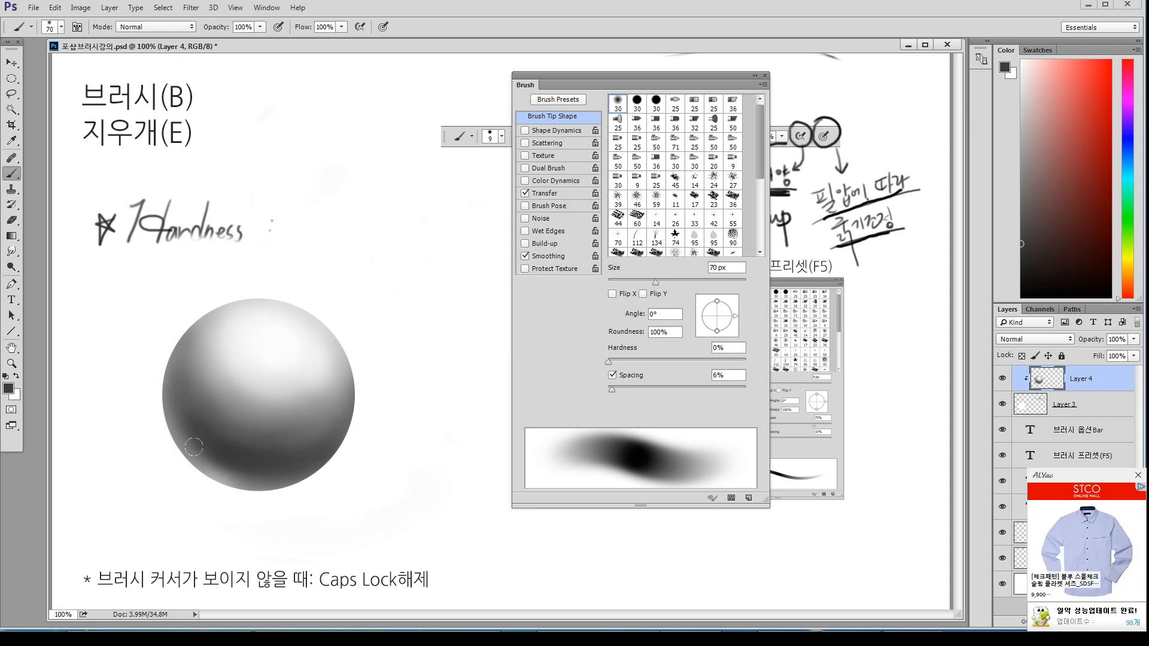
{"action": "left_click_drag", "start_coordinate": [194, 447], "coordinate": [230, 473]}
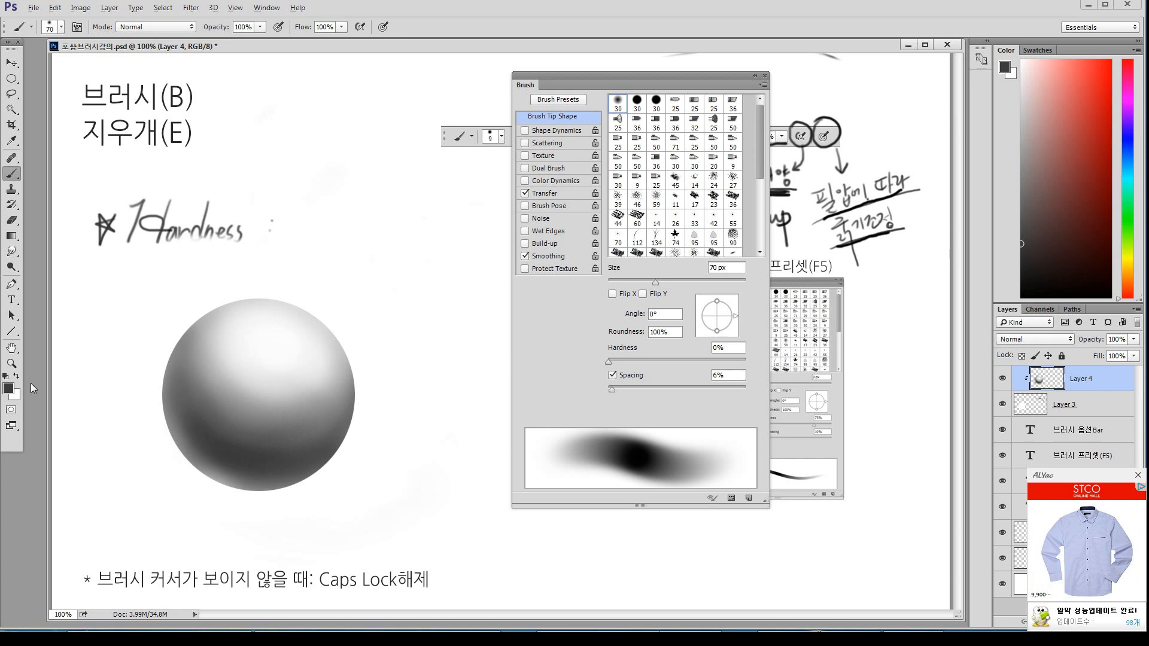
Set the foreground color to #292929 and darken the sphere's lower-left shadow with a 40 to 70 px soft brush
{"action": "left_click", "coordinate": [8, 389]}
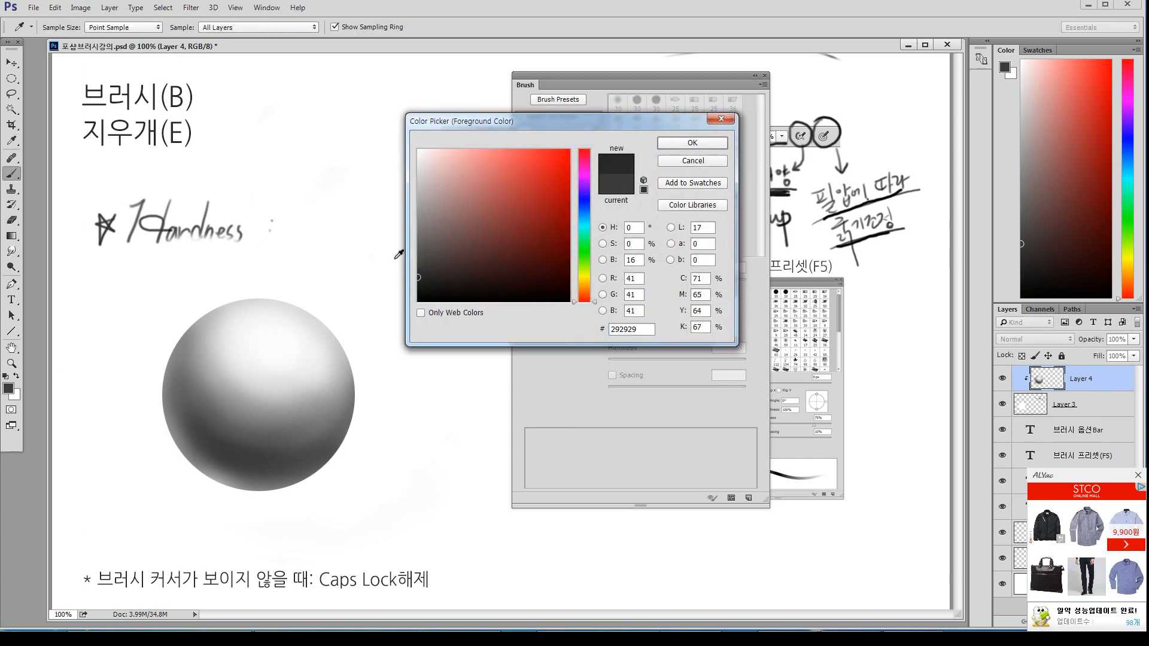
{"action": "key", "text": "Return"}
{"action": "mouse_move", "coordinate": [204, 400]}
{"action": "left_mouse_down"}
{"action": "mouse_move", "coordinate": [195, 419]}
{"action": "mouse_move", "coordinate": [233, 441]}
{"action": "left_mouse_up"}
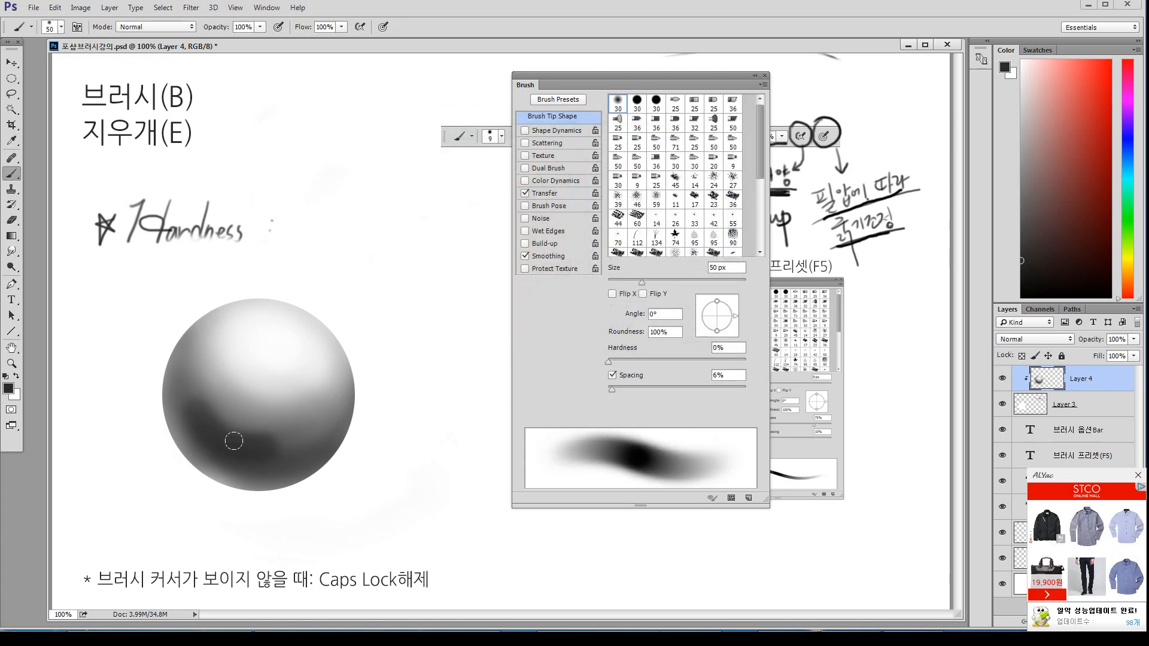
{"action": "key", "text": "ctrl+z"}
{"action": "key", "text": "bracketleft"}
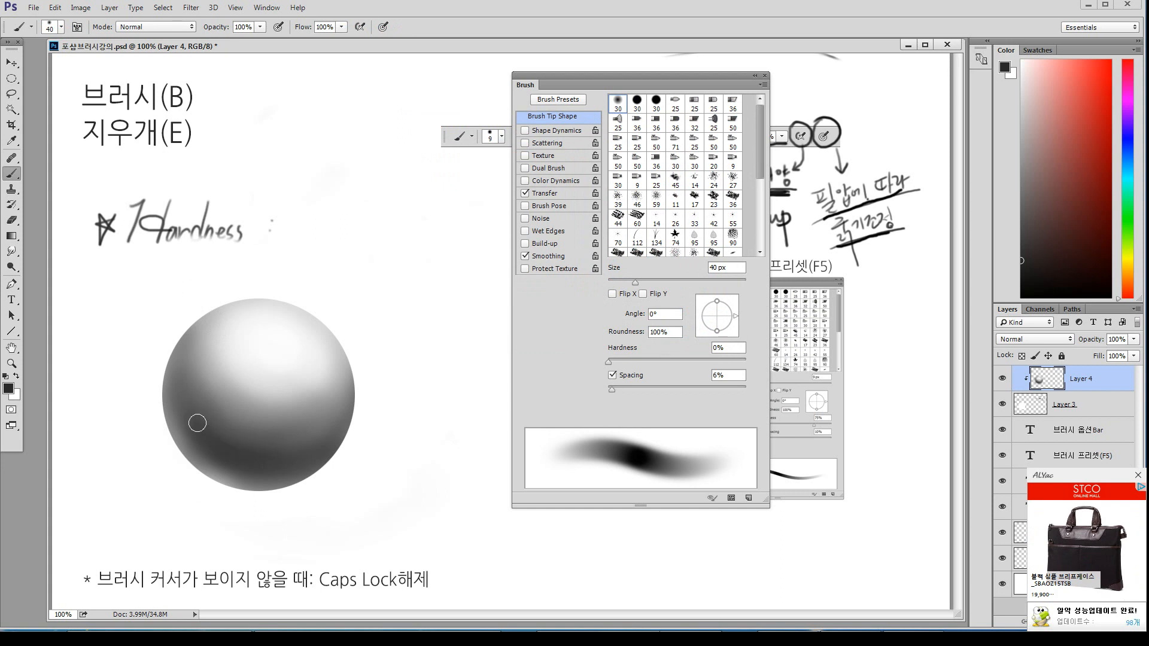
{"action": "key", "text": "bracketright"}
{"action": "key", "text": "bracketright"}
{"action": "key", "text": "bracketright"}
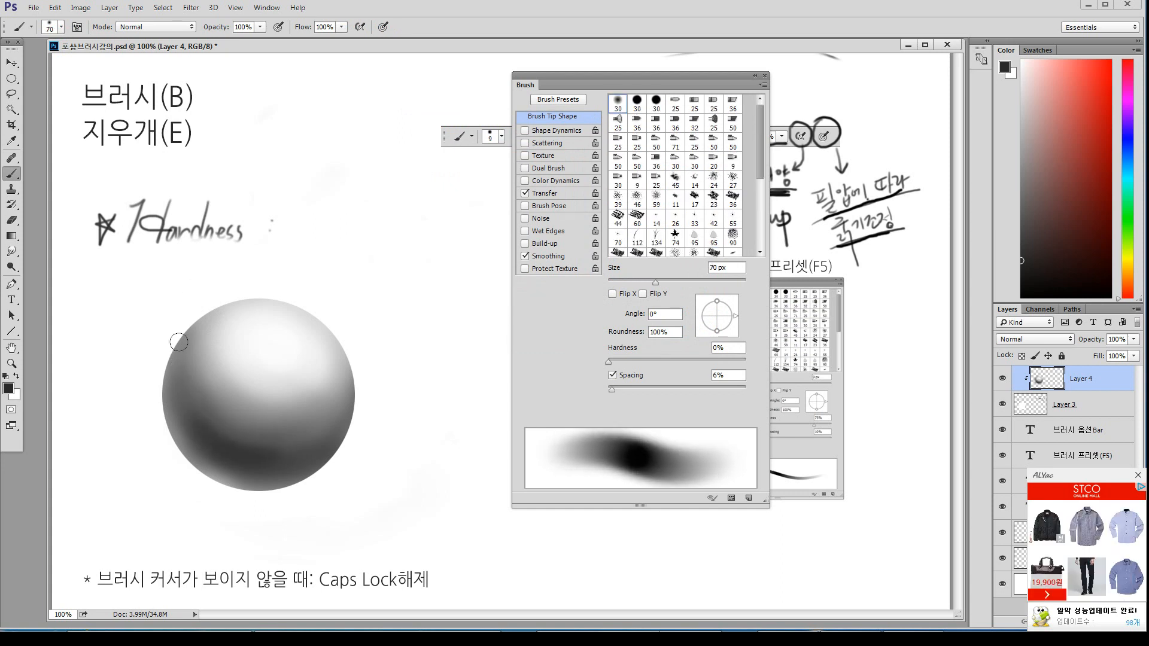
Sample gray tones from the sphere and blend its upper left edge and midtones with a 70 to 90 px brush
{"action": "left_click", "coordinate": [304, 444], "text": "alt"}
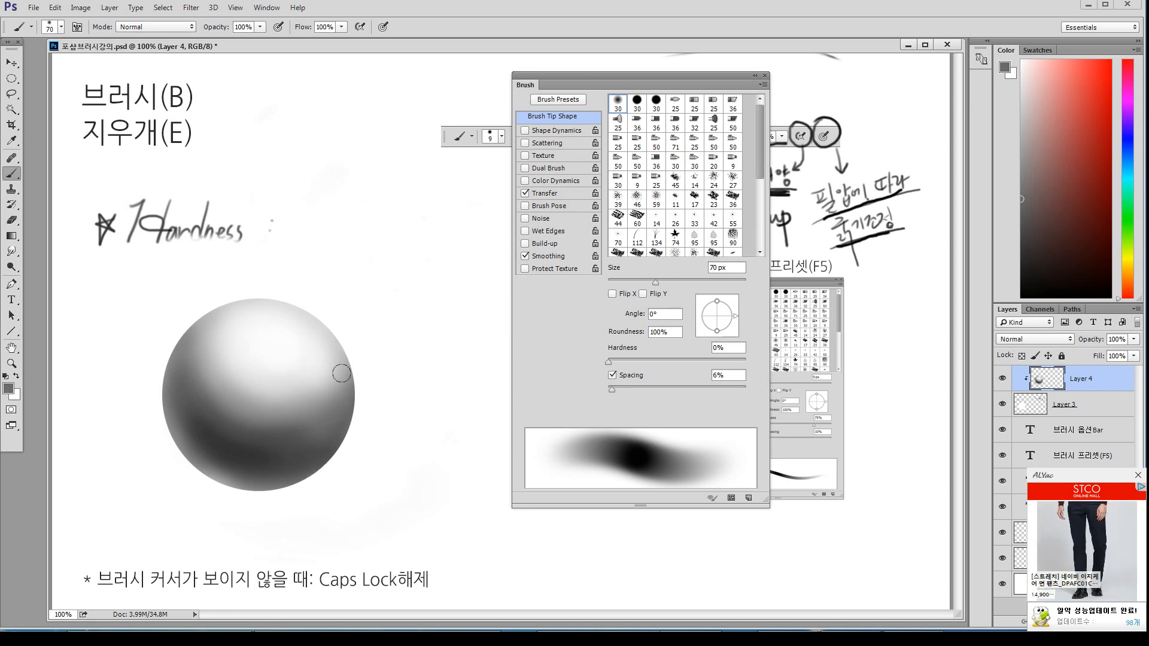
{"action": "left_click", "coordinate": [195, 383], "text": "alt"}
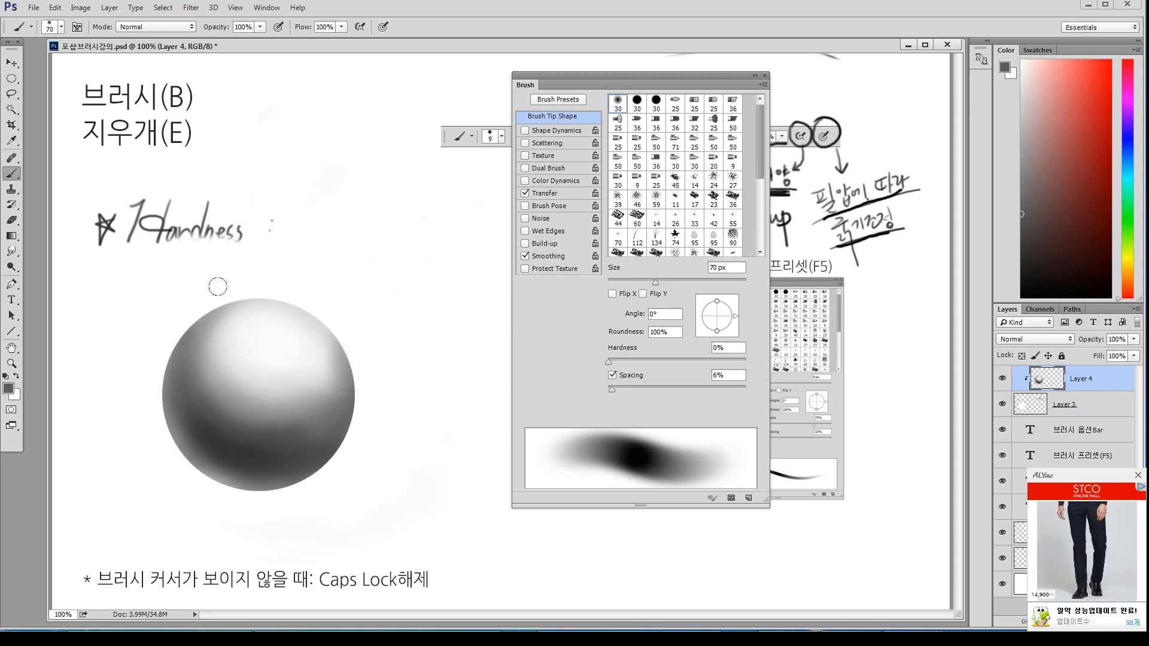
{"action": "key", "text": "bracketright"}
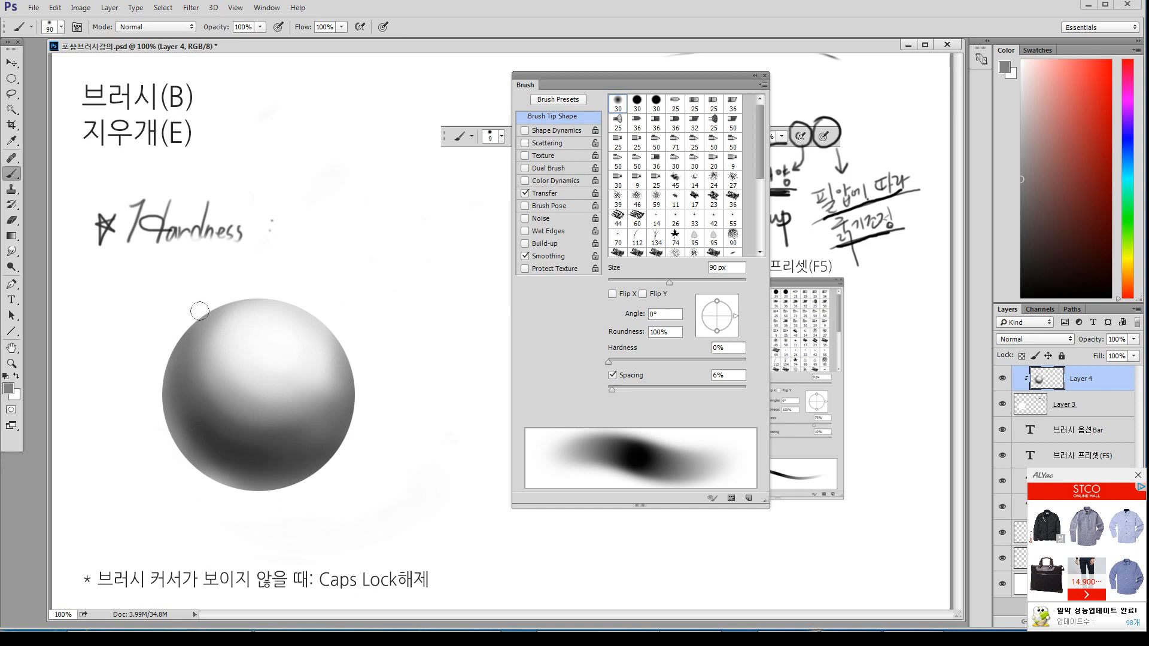
{"action": "mouse_move", "coordinate": [199, 311]}
{"action": "left_mouse_down"}
{"action": "mouse_move", "coordinate": [204, 364]}
{"action": "mouse_move", "coordinate": [244, 397]}
{"action": "mouse_move", "coordinate": [310, 386]}
{"action": "mouse_move", "coordinate": [334, 334]}
{"action": "left_mouse_up"}
{"action": "left_click_drag", "start_coordinate": [290, 384], "coordinate": [323, 344]}
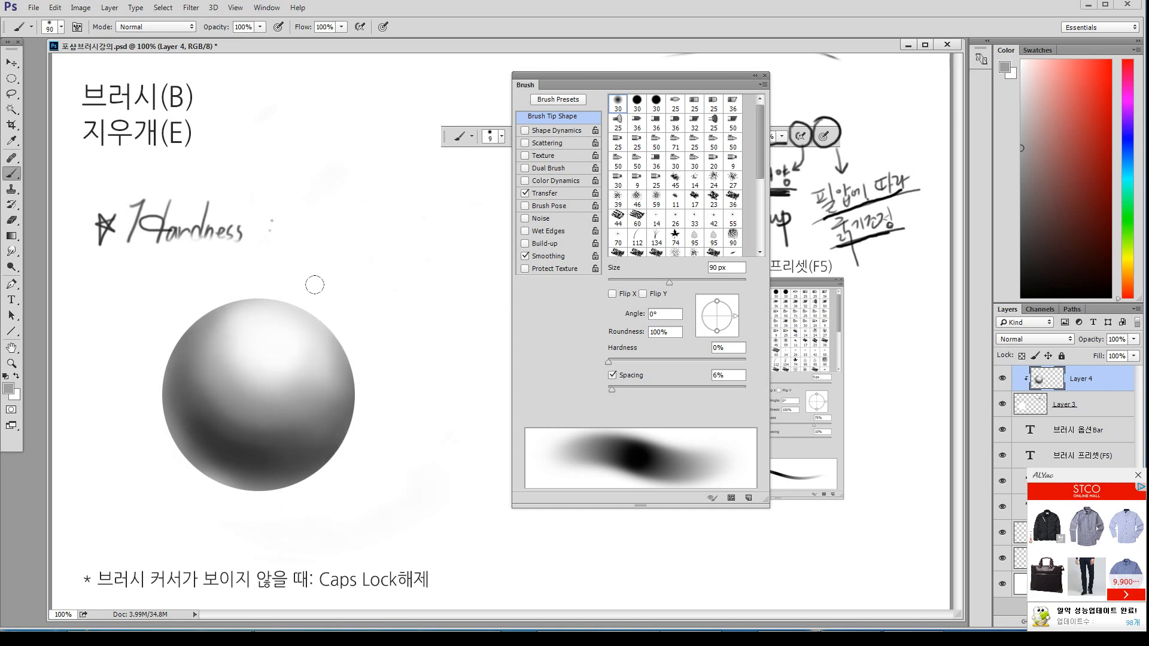
{"action": "left_click", "coordinate": [348, 379], "text": "alt"}
{"action": "left_click_drag", "start_coordinate": [241, 433], "coordinate": [304, 441]}
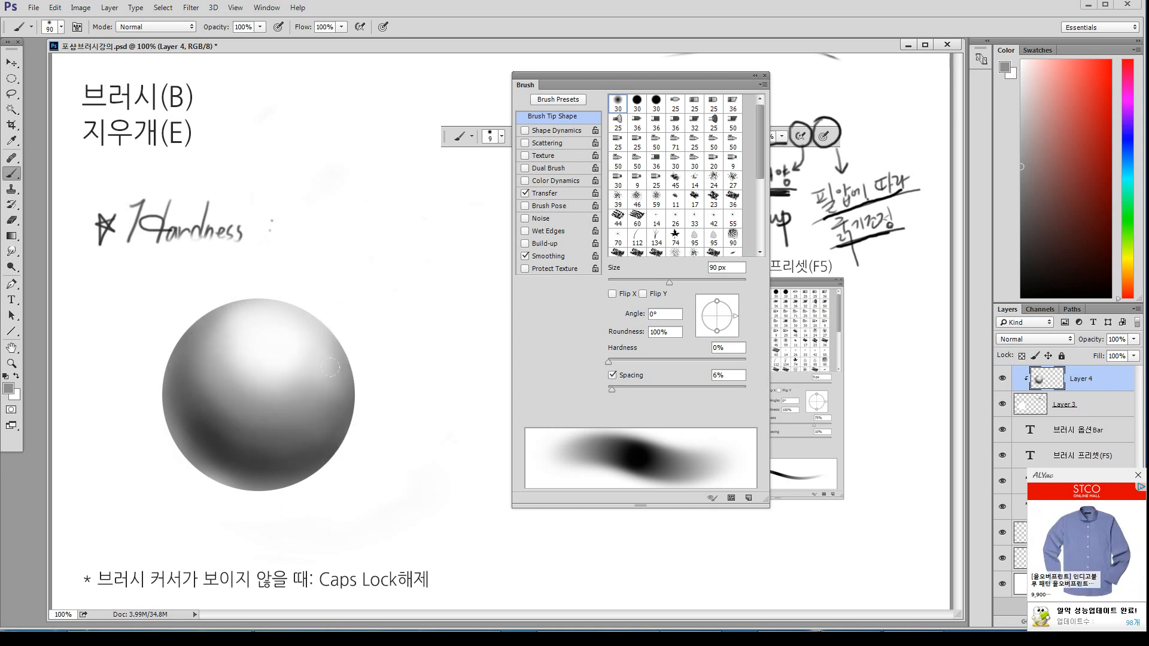
Sample tones from the sphere's shadow and right edge and smooth its lower right shading with an 80 px brush
{"action": "left_click", "coordinate": [336, 426], "text": "alt"}
{"action": "left_click", "coordinate": [216, 442], "text": "alt"}
{"action": "key", "text": "bracketleft"}
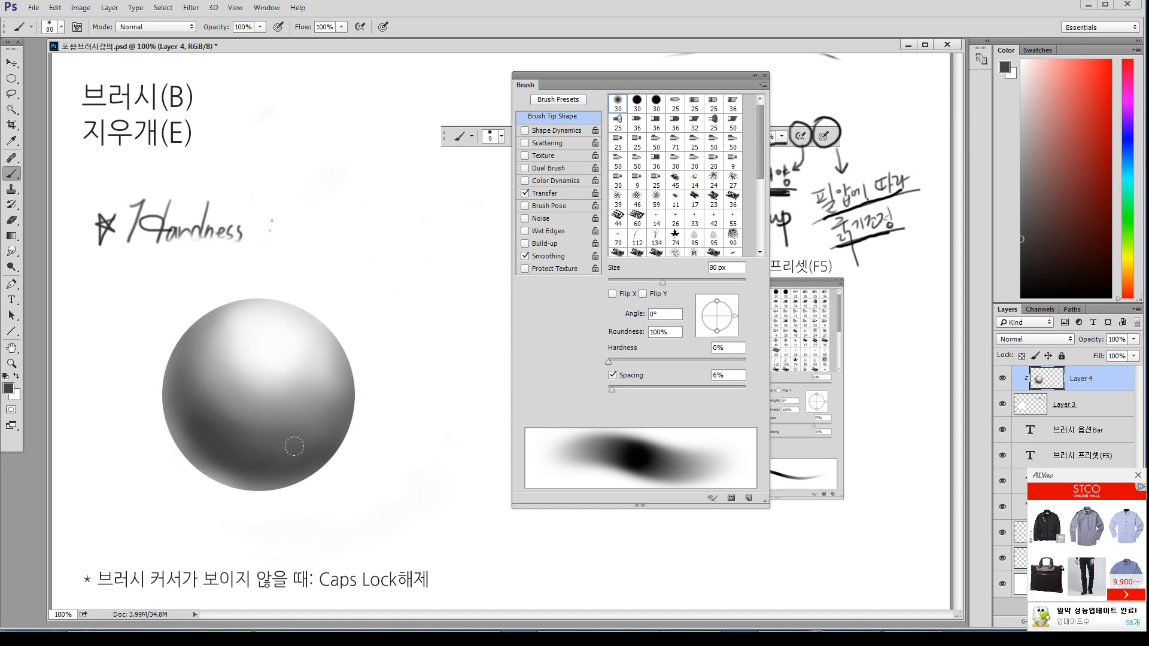
{"action": "left_click", "coordinate": [334, 447], "text": "alt"}
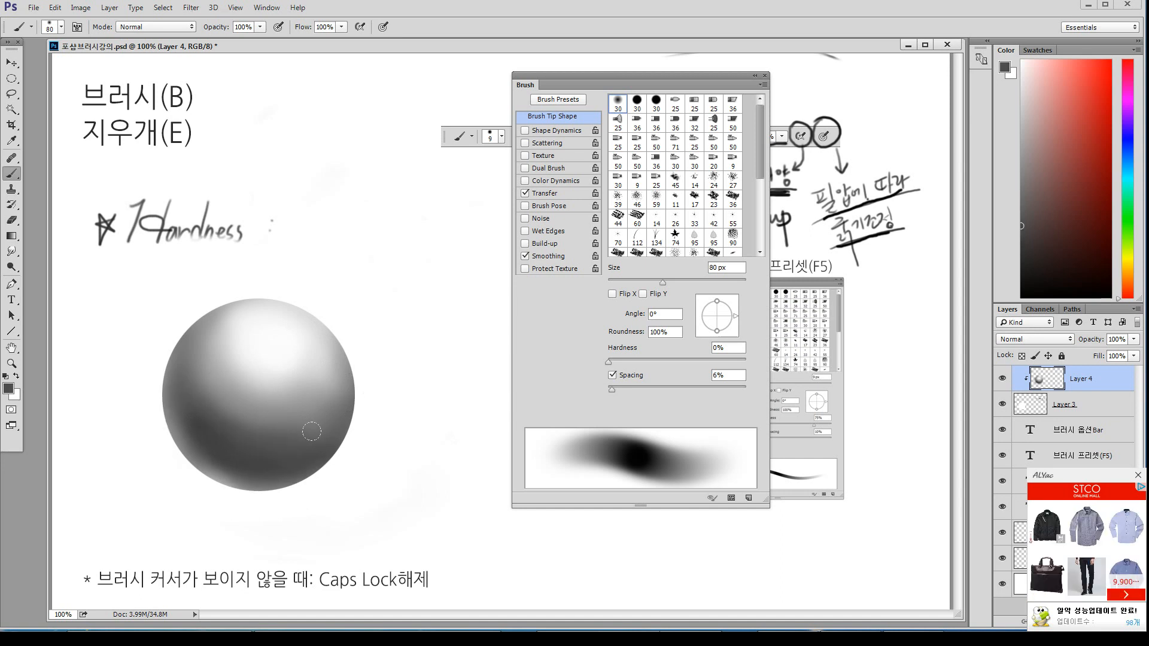
{"action": "left_click", "coordinate": [342, 372], "text": "alt"}
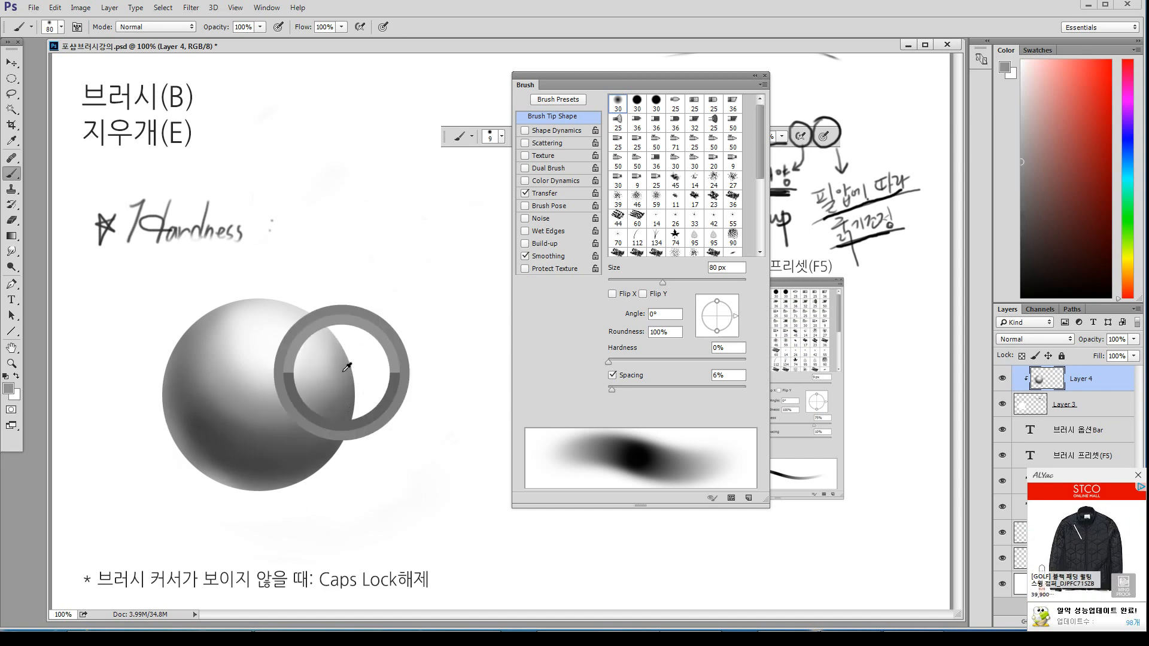
Sample light grays to soften the highlight at 70 to 80 px and paint reflected light along the lower-left rim at 70 px
{"action": "key", "text": "bracketleft"}
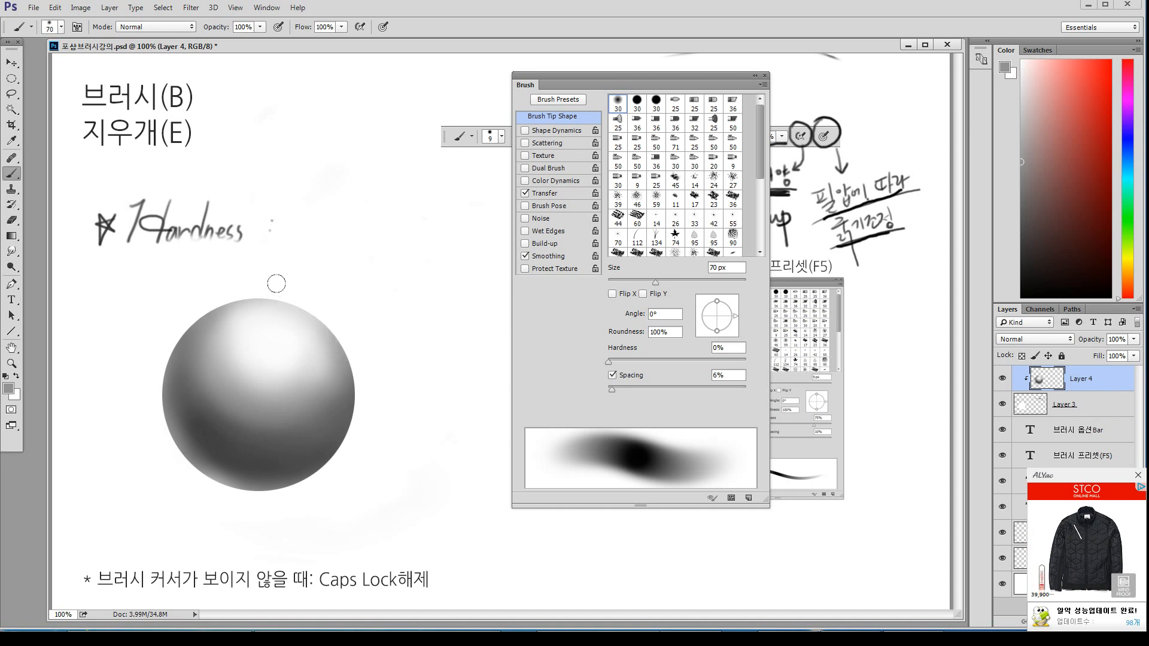
{"action": "key", "text": "bracketright"}
{"action": "left_click", "coordinate": [259, 338], "text": "alt"}
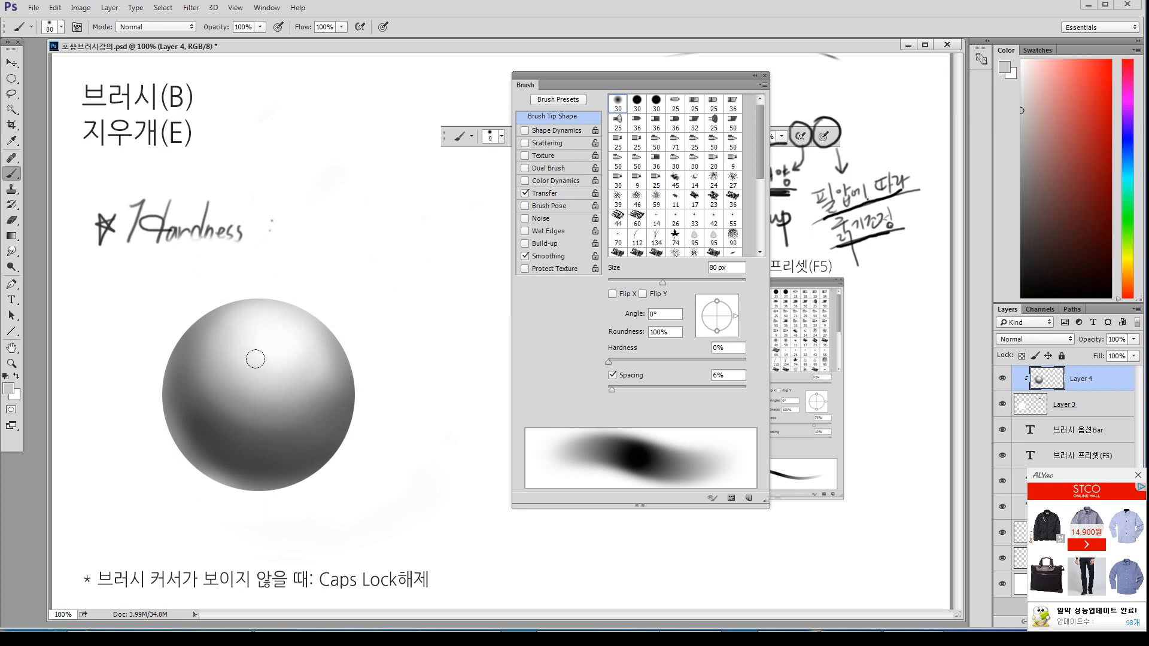
{"action": "key", "text": "bracketleft"}
{"action": "left_click", "coordinate": [231, 475], "text": "alt"}
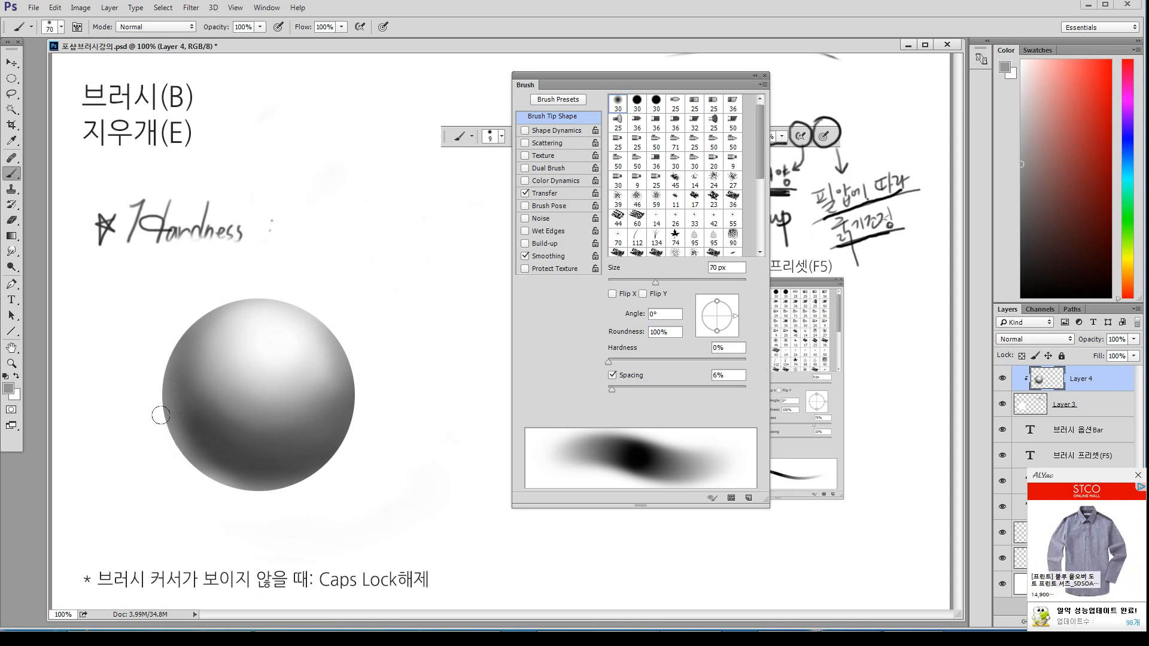
{"action": "mouse_move", "coordinate": [161, 415]}
{"action": "left_mouse_down"}
{"action": "mouse_move", "coordinate": [177, 441]}
{"action": "mouse_move", "coordinate": [237, 476]}
{"action": "left_mouse_up"}
{"action": "key", "text": "ctrl+z"}
{"action": "mouse_move", "coordinate": [169, 437]}
{"action": "left_mouse_down"}
{"action": "mouse_move", "coordinate": [223, 479]}
{"action": "mouse_move", "coordinate": [259, 481]}
{"action": "left_mouse_up"}
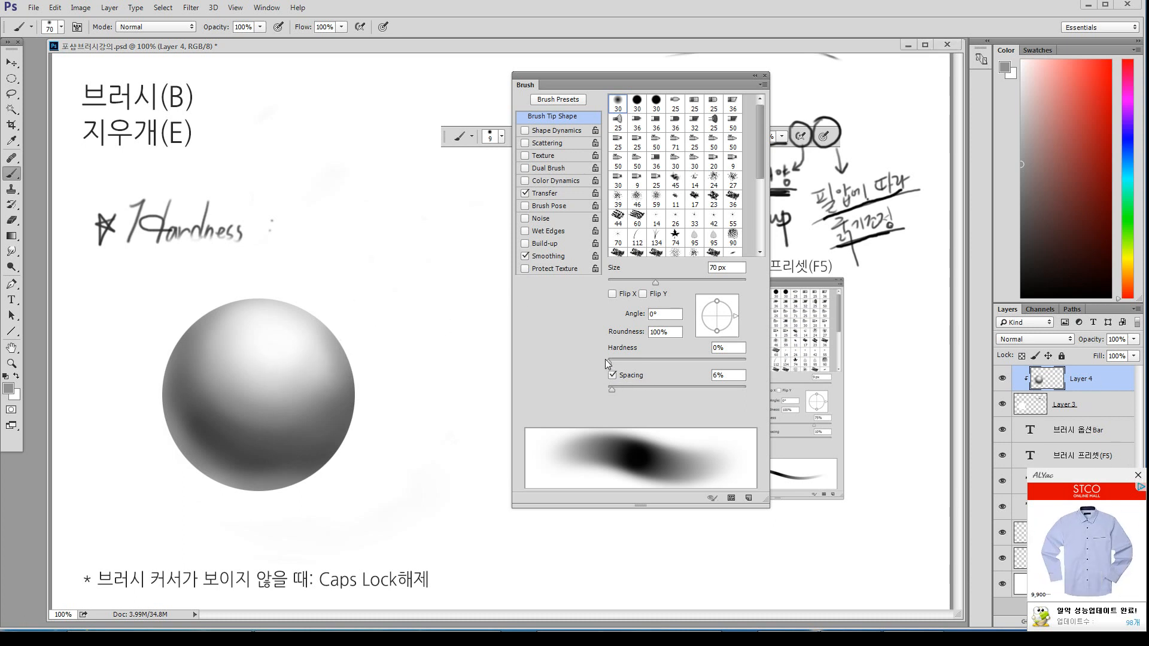
Sample white from the canvas and draw a small double-headed arrow between the sphere's shadow and midtone, reducing the brush to 4 px
{"action": "left_click_drag", "start_coordinate": [633, 362], "coordinate": [567, 365]}
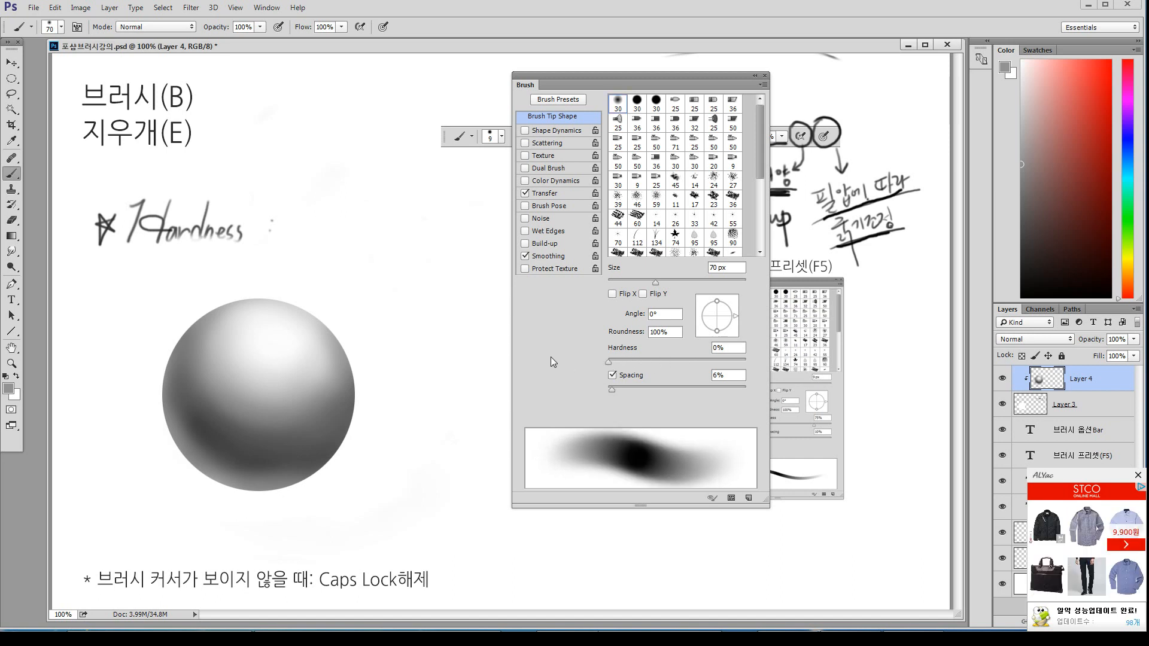
{"action": "key", "text": "alt"}
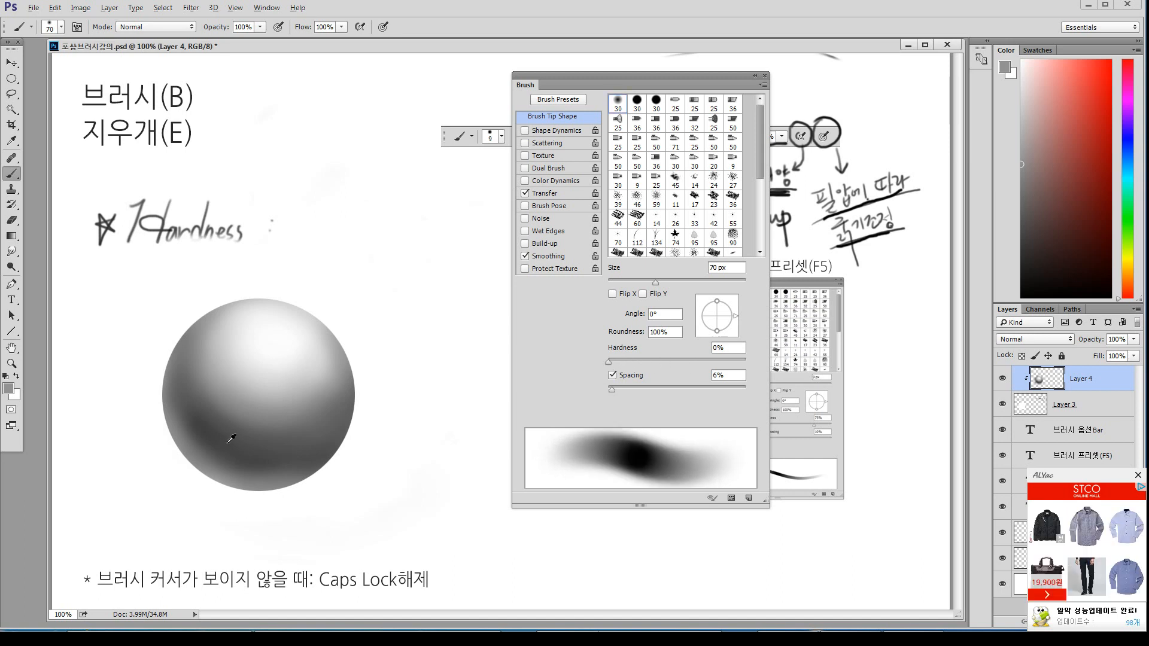
{"action": "left_click", "coordinate": [356, 489], "text": "alt"}
{"action": "key", "text": "bracketleft"}
{"action": "key", "text": "bracketleft"}
{"action": "key", "text": "bracketleft"}
{"action": "key", "text": "bracketleft"}
{"action": "key", "text": "bracketleft"}
{"action": "key", "text": "bracketleft"}
{"action": "key", "text": "bracketleft"}
{"action": "key", "text": "bracketleft"}
{"action": "key", "text": "bracketleft"}
{"action": "key", "text": "bracketleft"}
{"action": "key", "text": "bracketleft"}
{"action": "key", "text": "bracketleft"}
{"action": "key", "text": "bracketleft"}
{"action": "key", "text": "bracketleft"}
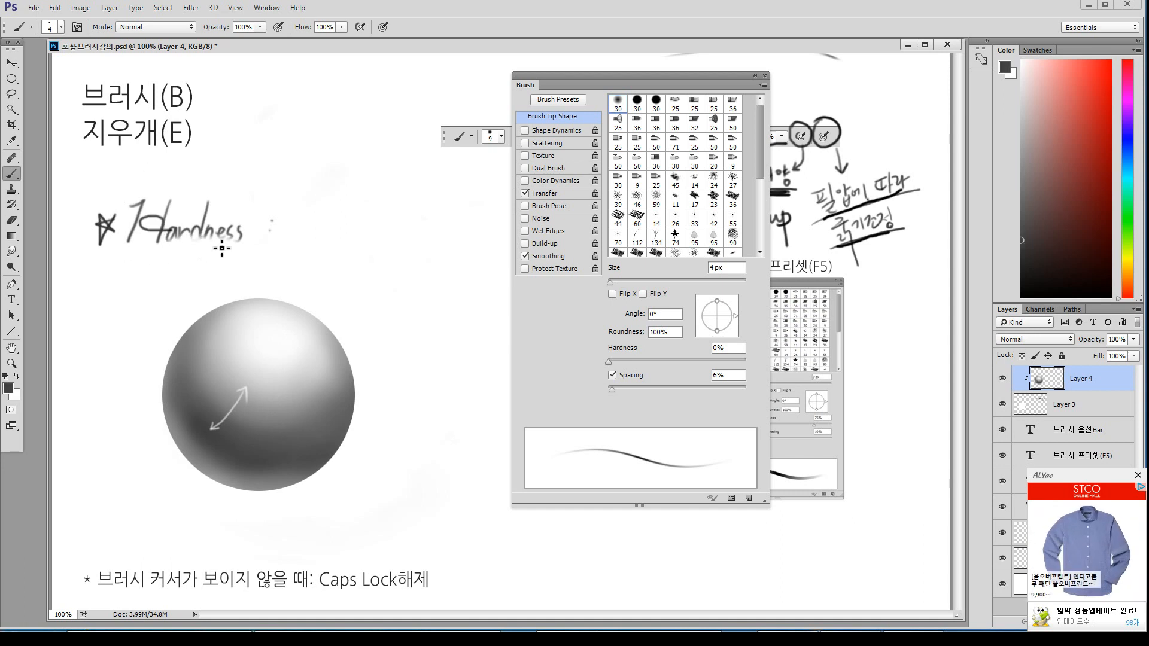
Dismiss the advertisement pop-up, make Layer 3 active and collapse the Brush panel
{"action": "left_click", "coordinate": [1137, 476]}
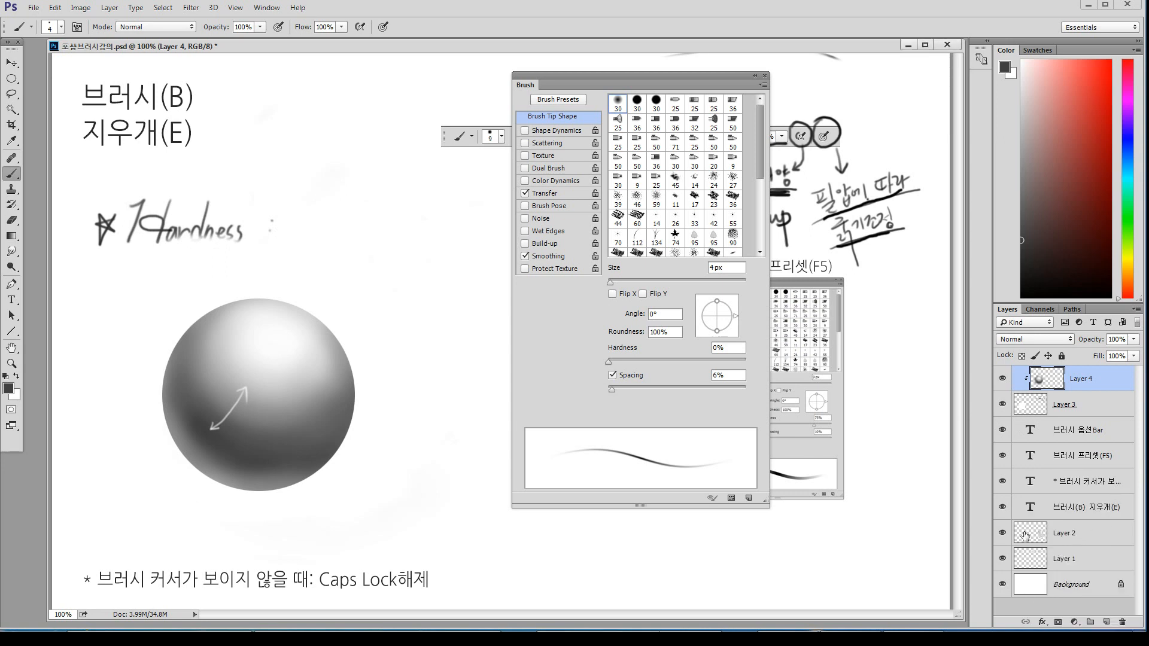
{"action": "key", "text": "v"}
{"action": "left_click", "coordinate": [111, 235]}
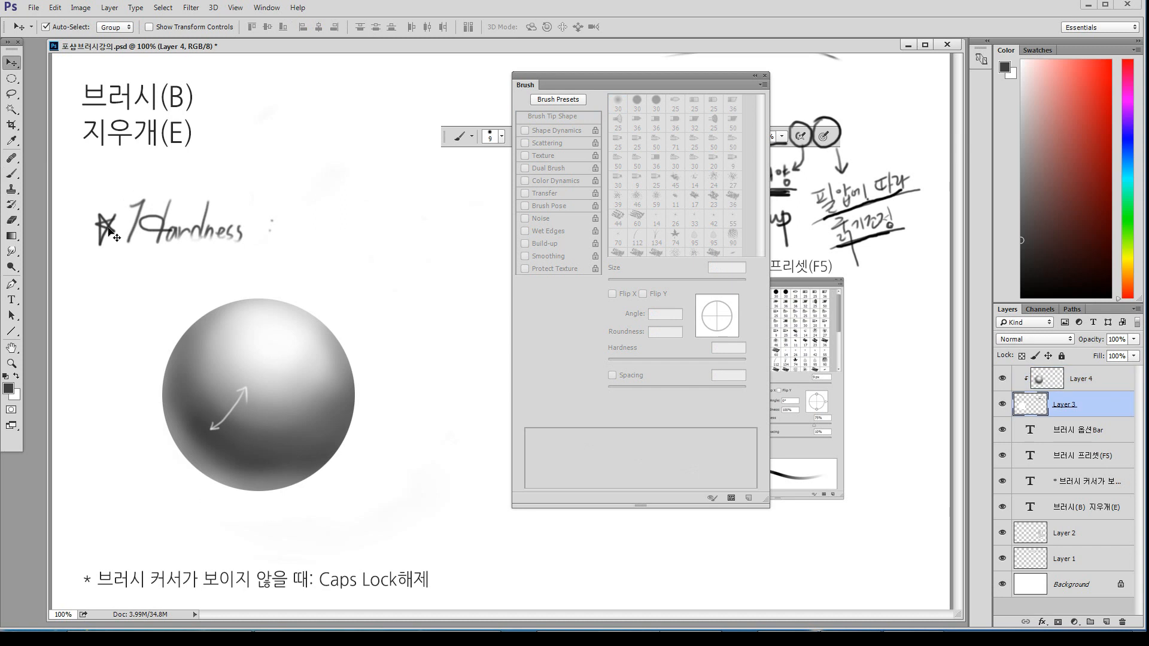
{"action": "left_click", "coordinate": [765, 76]}
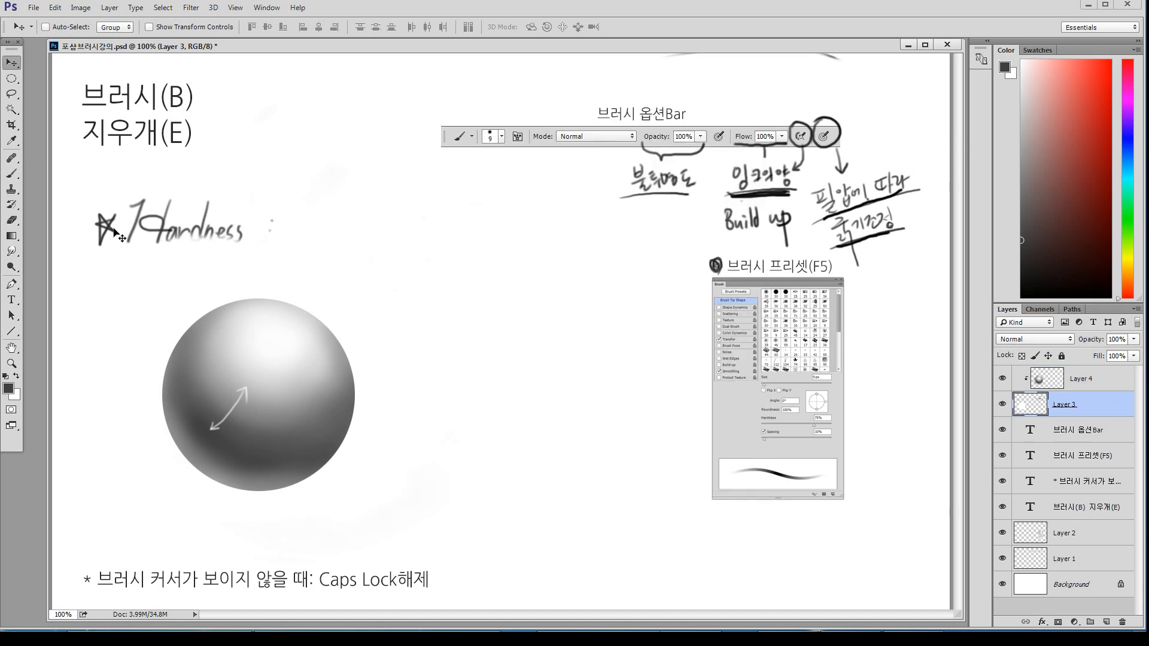
Underline the handwritten Hardness note and draw a vertical double-headed arrow and a rightward double-line arrow beside it with a 6 px brush
{"action": "key", "text": "b"}
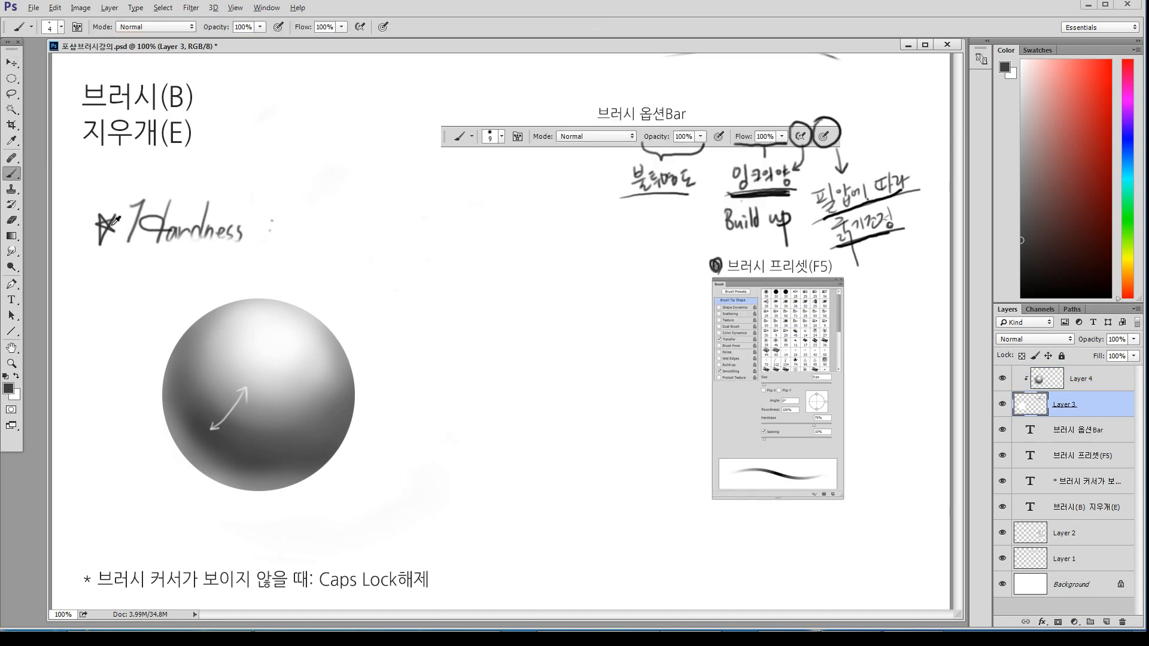
{"action": "left_click_drag", "start_coordinate": [121, 251], "coordinate": [269, 252]}
{"action": "key", "text": "]"}
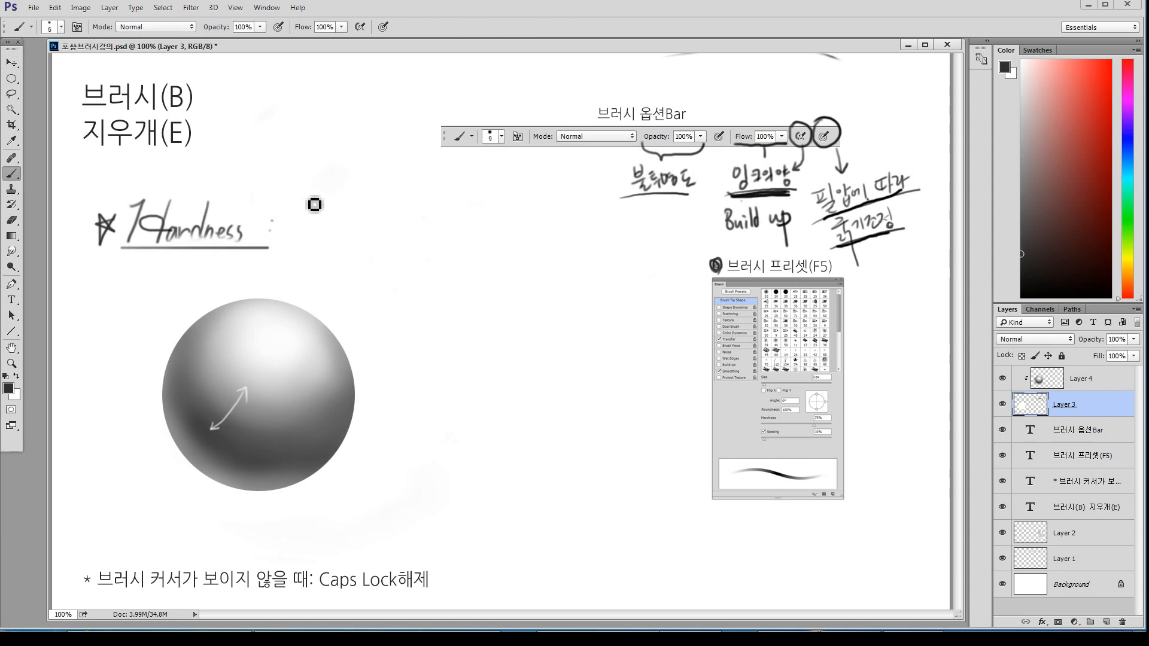
{"action": "mouse_move", "coordinate": [307, 198]}
{"action": "left_mouse_down"}
{"action": "mouse_move", "coordinate": [308, 224]}
{"action": "mouse_move", "coordinate": [316, 205]}
{"action": "left_mouse_up"}
{"action": "left_click_drag", "start_coordinate": [370, 227], "coordinate": [389, 226]}
{"action": "mouse_move", "coordinate": [370, 231]}
{"action": "left_mouse_down"}
{"action": "mouse_move", "coordinate": [389, 231]}
{"action": "mouse_move", "coordinate": [378, 241]}
{"action": "left_mouse_up"}
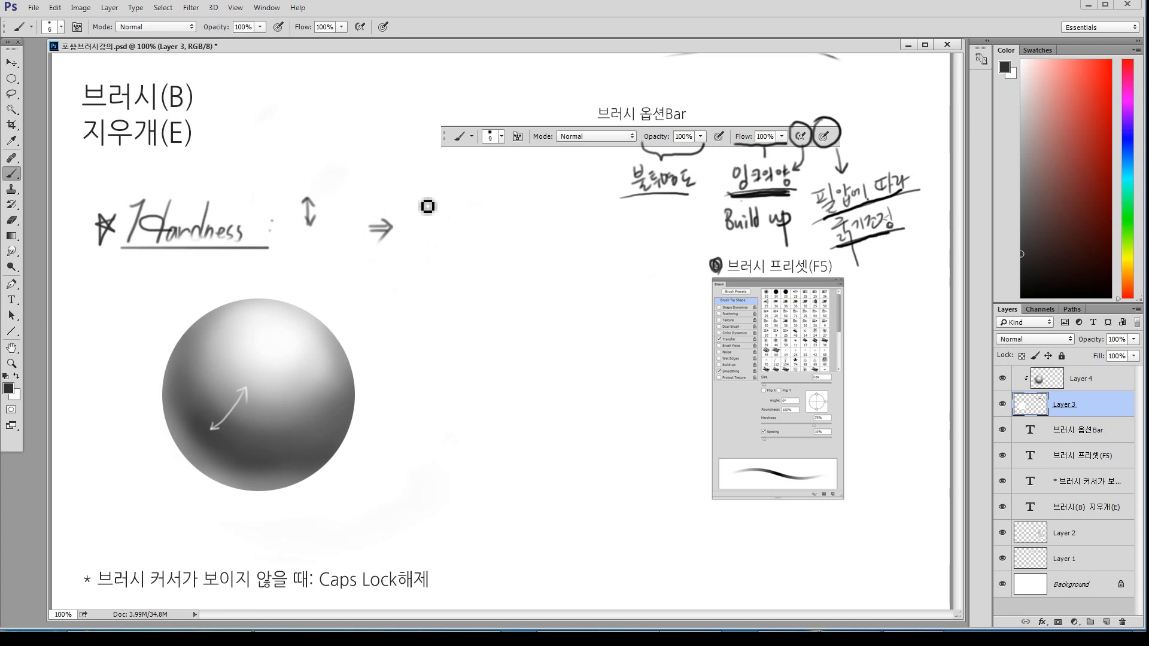
Draw an upward arrow and a wavy line beneath the arrows with a 5 px brush, and circle the vertical double-headed arrow
{"action": "key", "text": "bracketleft"}
{"action": "mouse_move", "coordinate": [418, 238]}
{"action": "left_mouse_down"}
{"action": "mouse_move", "coordinate": [419, 202]}
{"action": "mouse_move", "coordinate": [428, 216]}
{"action": "left_mouse_up"}
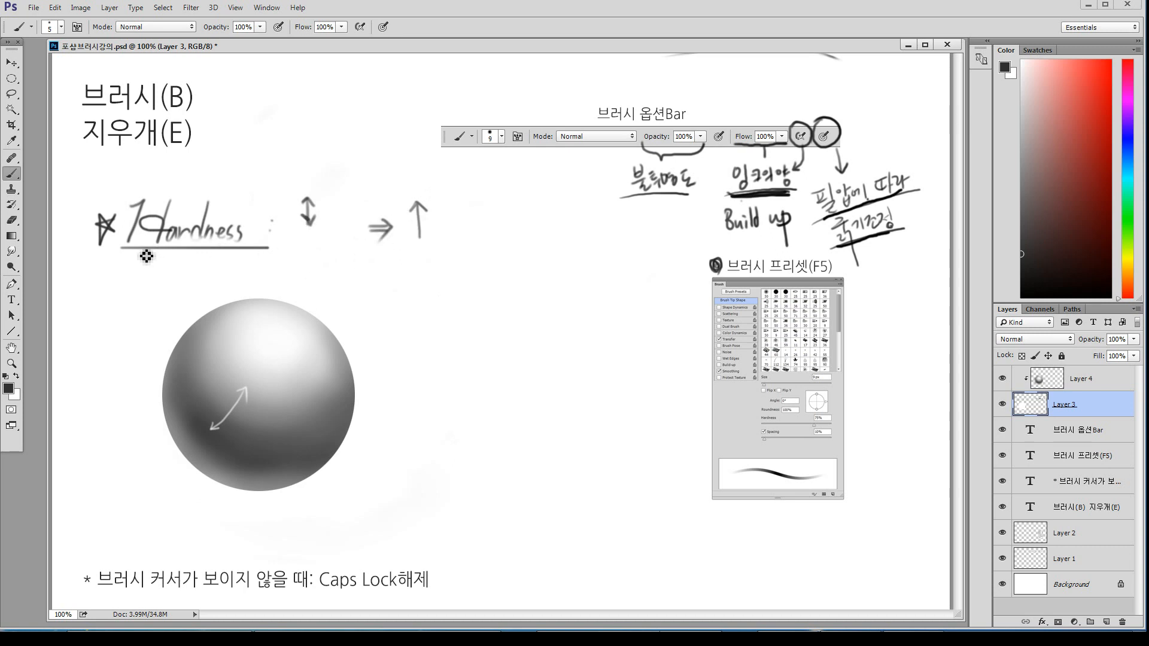
{"action": "left_click_drag", "start_coordinate": [294, 250], "coordinate": [442, 242]}
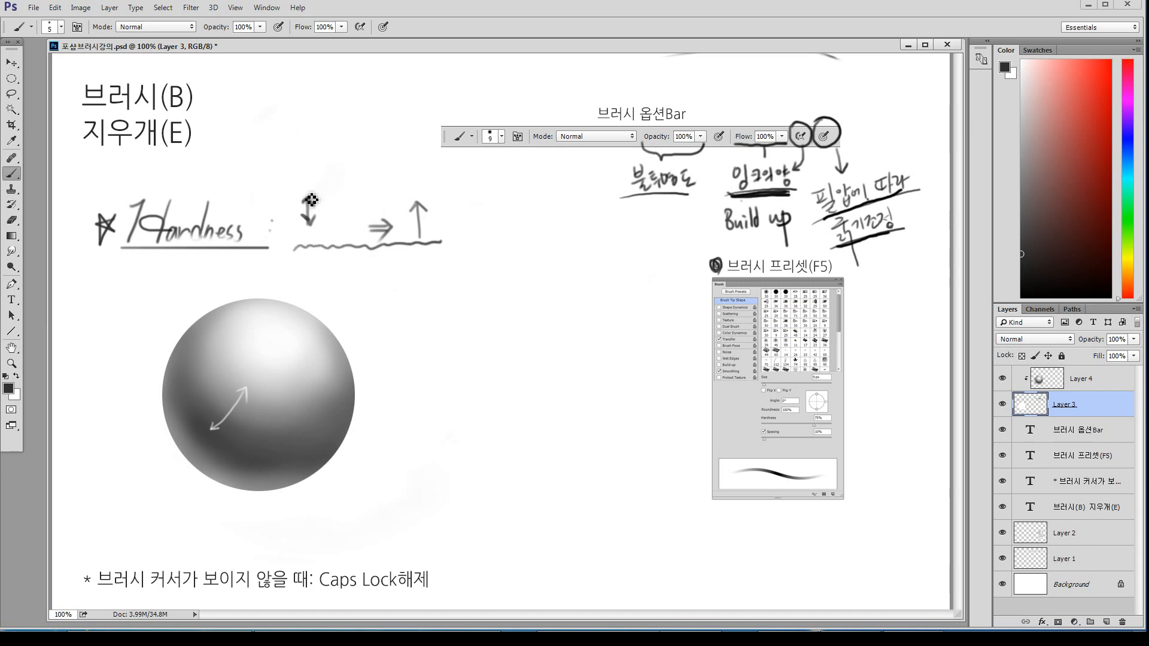
{"action": "mouse_move", "coordinate": [293, 188]}
{"action": "left_mouse_down"}
{"action": "mouse_move", "coordinate": [310, 250]}
{"action": "mouse_move", "coordinate": [347, 220]}
{"action": "mouse_move", "coordinate": [287, 212]}
{"action": "mouse_move", "coordinate": [324, 263]}
{"action": "left_mouse_up"}
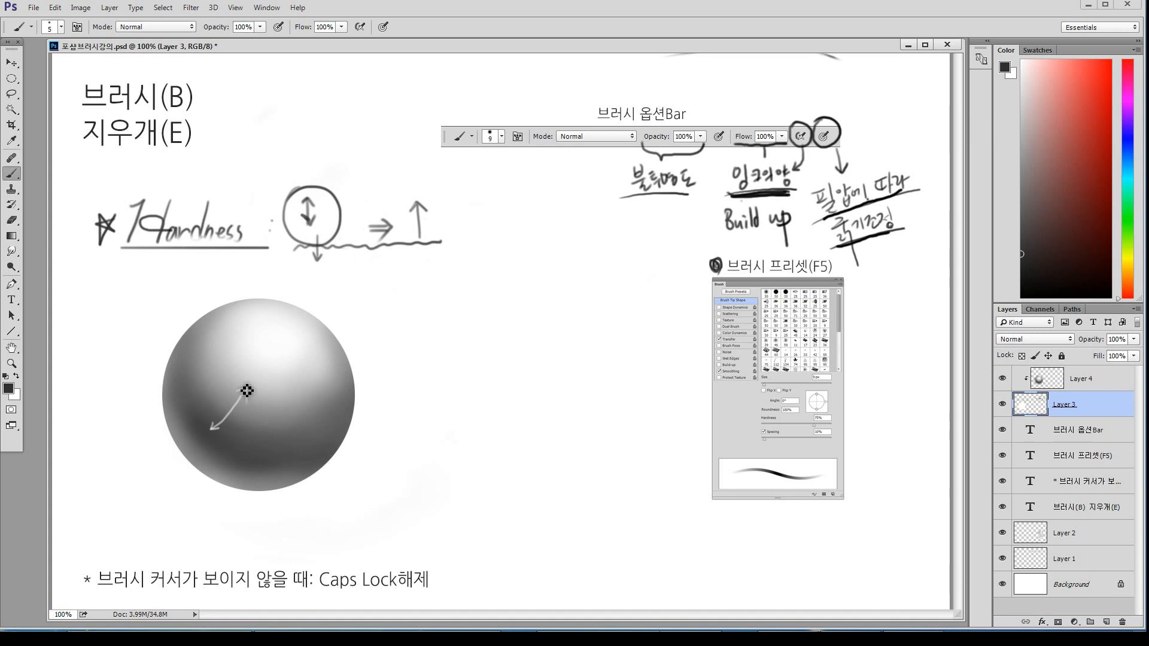
{"action": "key", "text": "ctrl+alt+z"}
{"action": "key", "text": "ctrl+alt+z"}
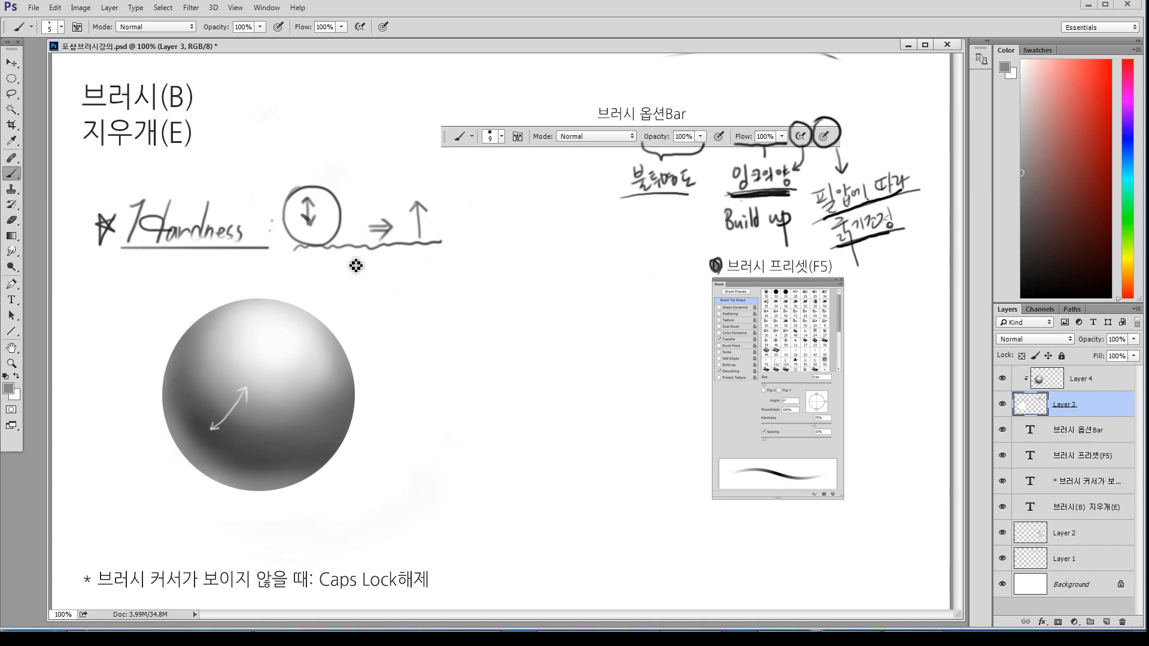
Add short strokes at both ends of the wavy line and paint a thick straight line over it with a 9 px brush
{"action": "left_click_drag", "start_coordinate": [439, 237], "coordinate": [430, 251]}
{"action": "left_click_drag", "start_coordinate": [288, 244], "coordinate": [299, 262]}
{"action": "key", "text": "d"}
{"action": "key", "text": "bracketright"}
{"action": "key", "text": "bracketright"}
{"action": "key", "text": "bracketright"}
{"action": "key", "text": "bracketright"}
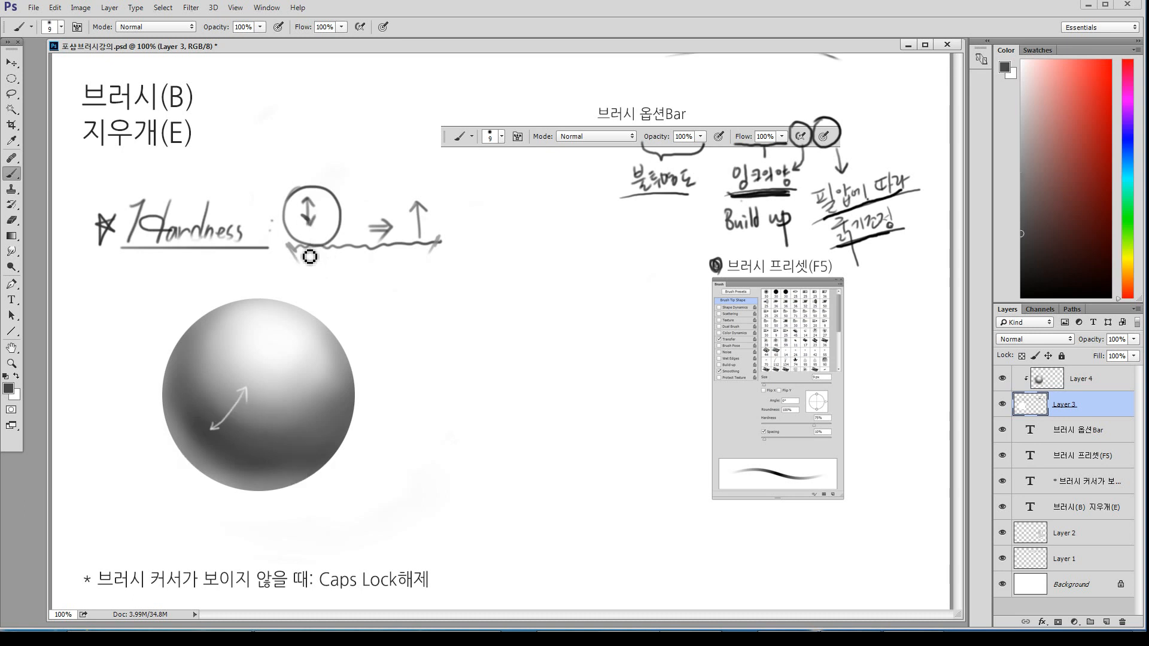
{"action": "left_click_drag", "start_coordinate": [279, 245], "coordinate": [452, 246]}
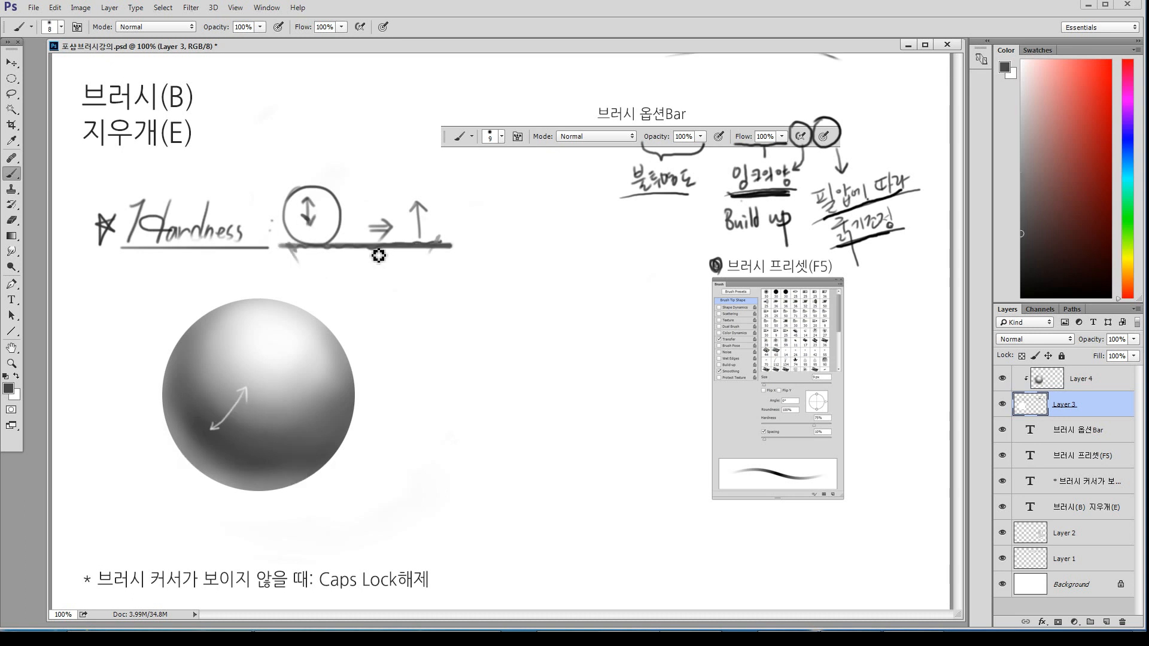
{"action": "key", "text": "bracketleft"}
{"action": "key", "text": "bracketleft"}
Link Layer 3 with Layer 4, try moving the sphere with Layer 3 selected, and undo the move
{"action": "key", "text": "v"}
{"action": "left_click", "coordinate": [263, 431]}
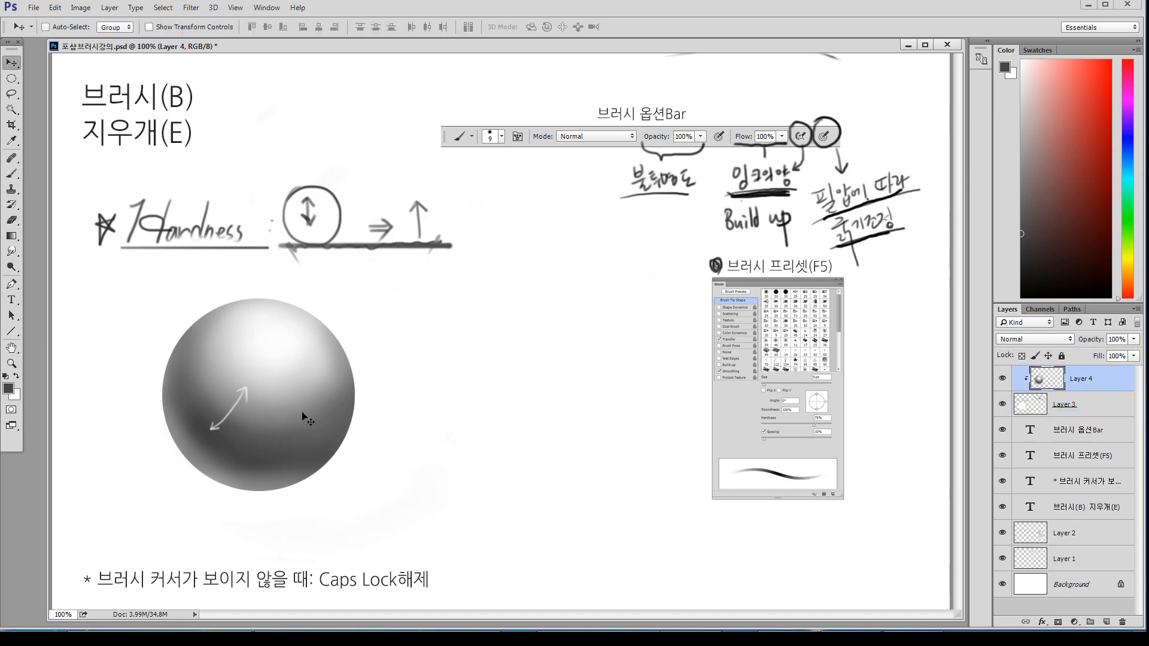
{"action": "left_click", "coordinate": [1076, 407]}
{"action": "left_click", "coordinate": [1092, 383], "text": "shift"}
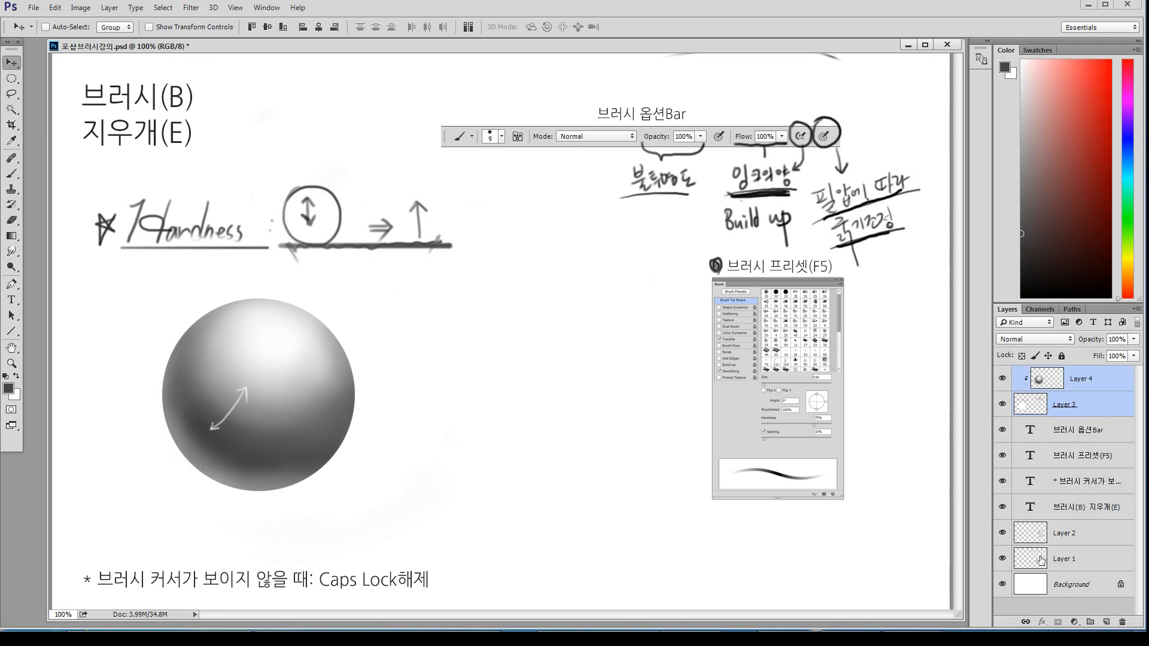
{"action": "left_click", "coordinate": [1088, 408]}
{"action": "left_click_drag", "start_coordinate": [294, 380], "coordinate": [347, 398]}
{"action": "key", "text": "ctrl+z"}
Try painting a dark soft shadow beneath the sphere on Layer 3 with a 60 px brush, and undo it
{"action": "left_click_drag", "start_coordinate": [314, 375], "coordinate": [413, 293]}
{"action": "key", "text": "b"}
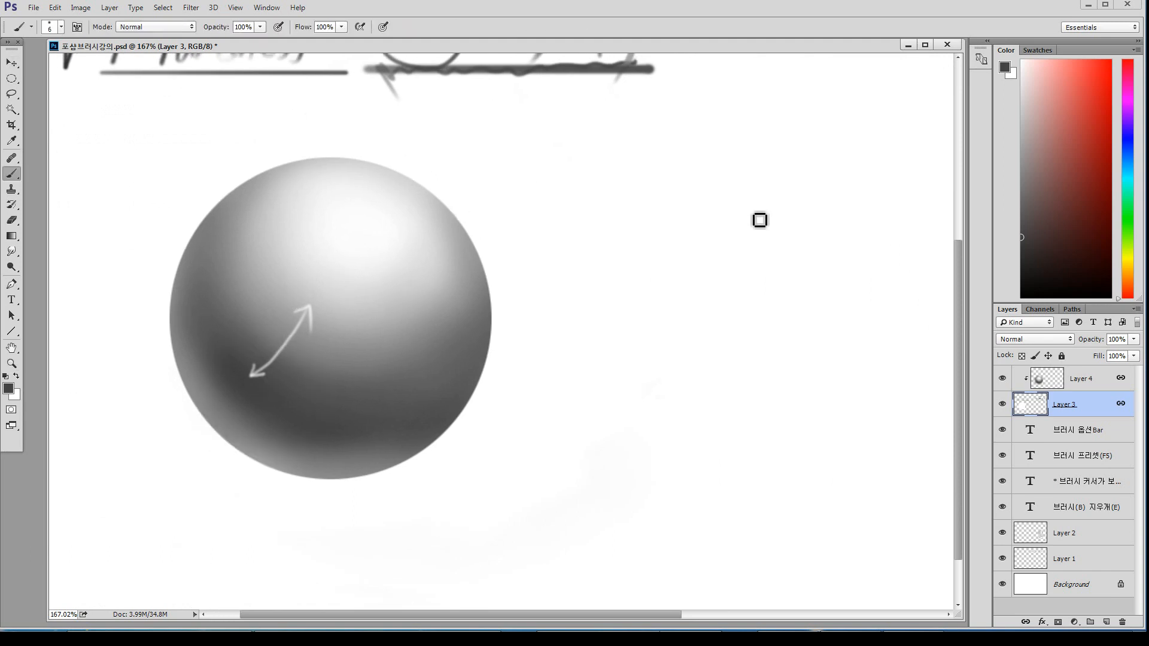
{"action": "left_click_drag", "start_coordinate": [1054, 256], "coordinate": [998, 265]}
{"action": "key", "text": "]"}
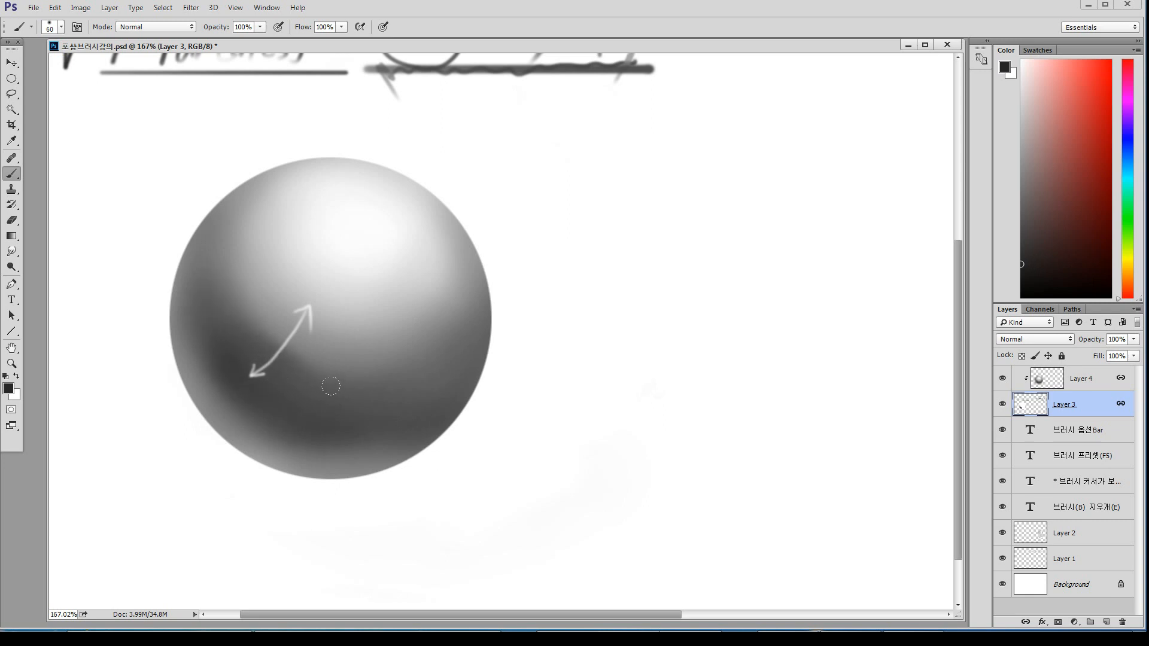
{"action": "key", "text": "ctrl+z"}
{"action": "mouse_move", "coordinate": [220, 469]}
{"action": "left_mouse_down"}
{"action": "mouse_move", "coordinate": [134, 478]}
{"action": "mouse_move", "coordinate": [136, 525]}
{"action": "mouse_move", "coordinate": [382, 501]}
{"action": "mouse_move", "coordinate": [473, 479]}
{"action": "left_mouse_up"}
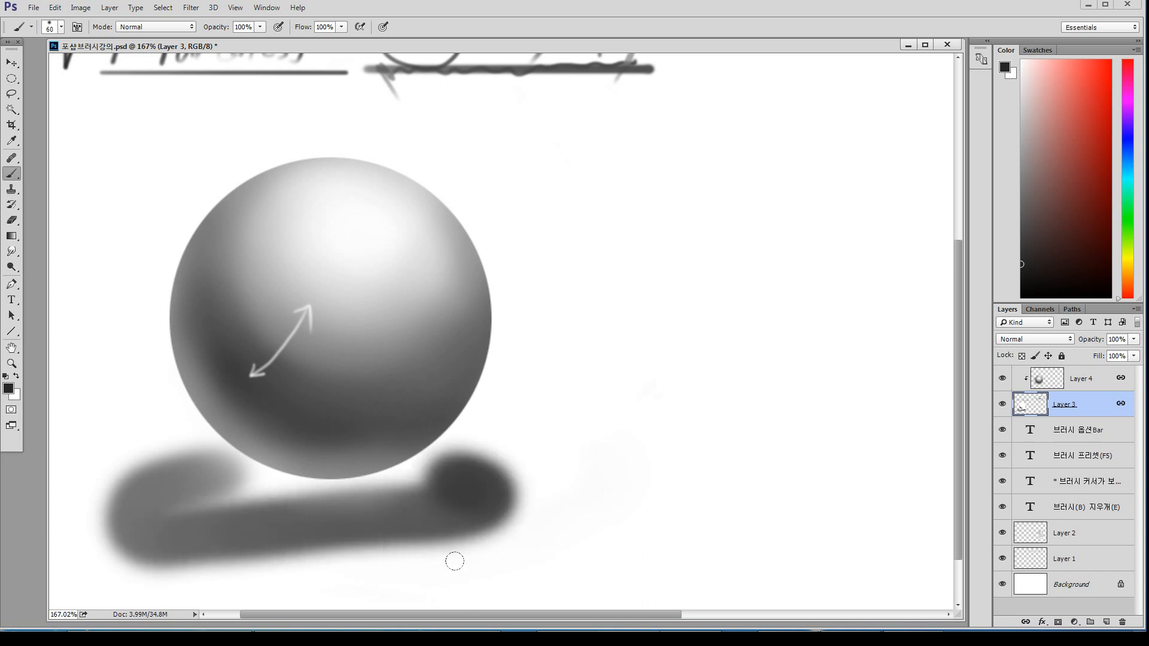
{"action": "key", "text": "ctrl+z"}
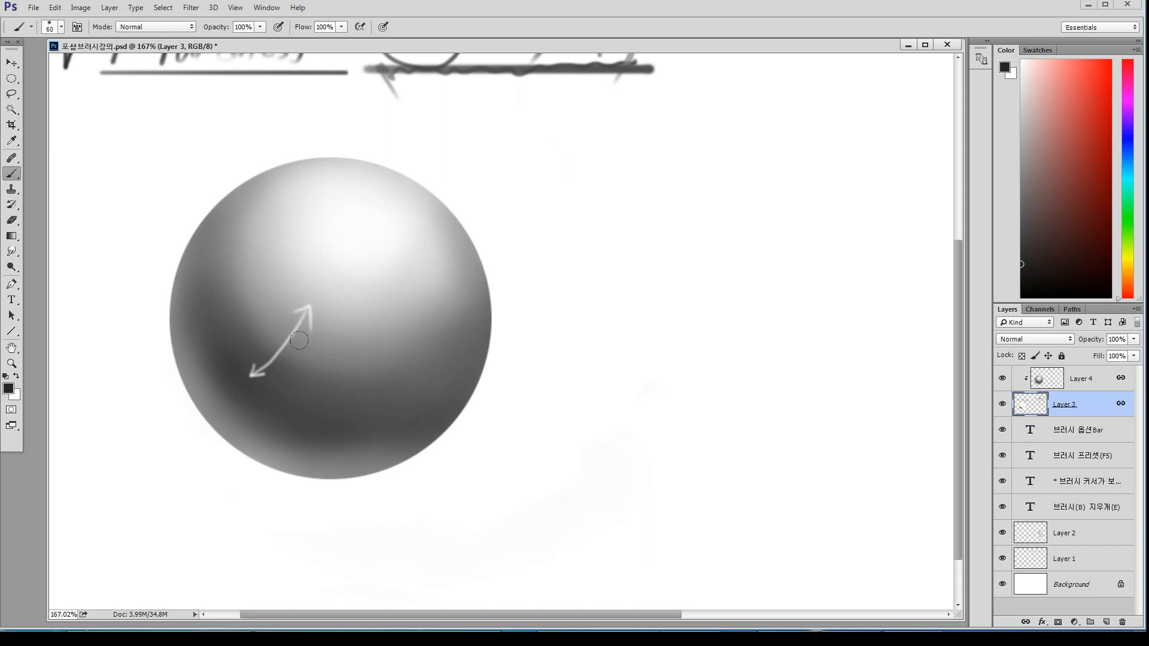
Set the brush tip's Hardness to 55%
{"action": "key", "text": "F5"}
{"action": "key", "text": "F5"}
{"action": "key", "text": "F5"}
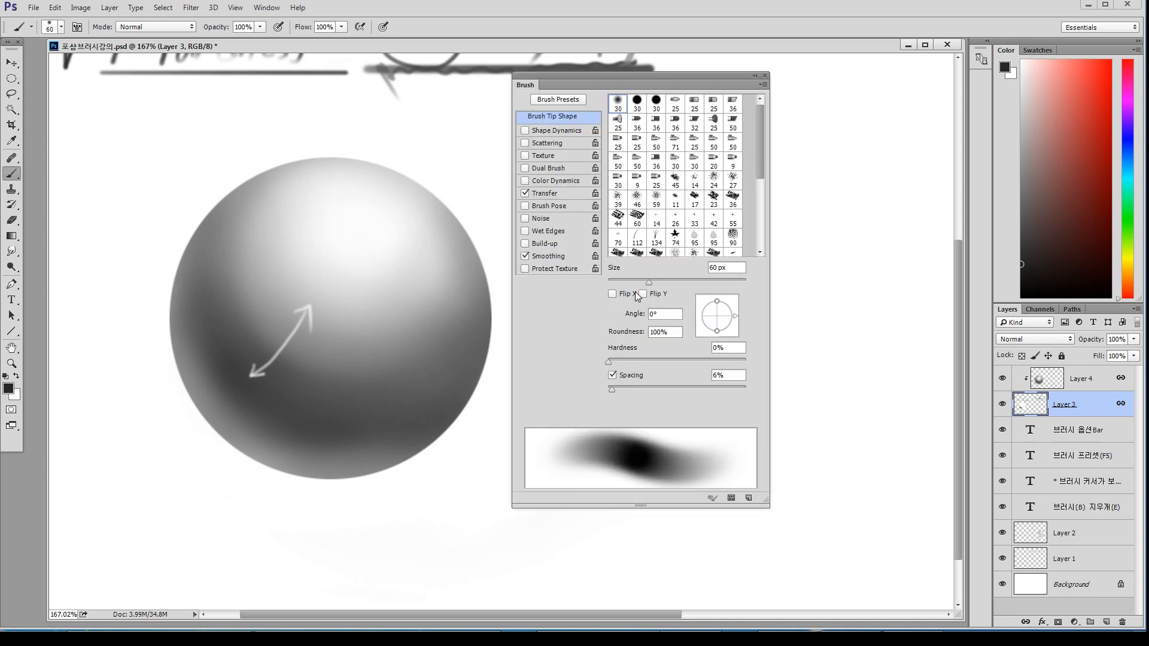
{"action": "left_click_drag", "start_coordinate": [626, 362], "coordinate": [684, 365]}
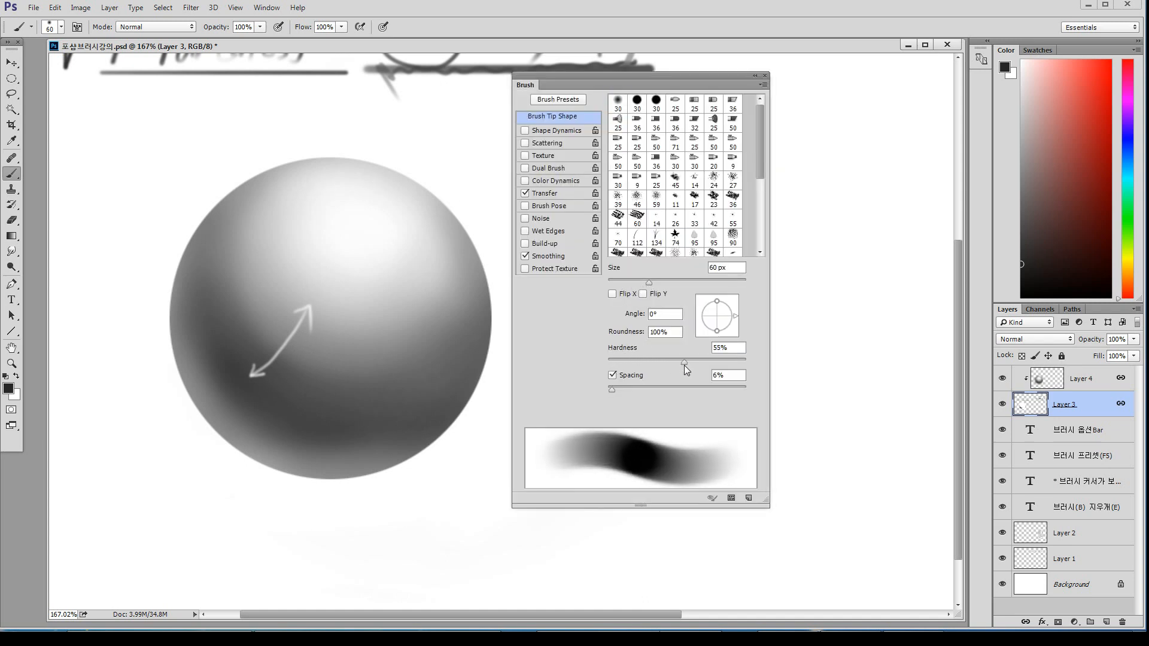
{"action": "key", "text": "F5"}
Sample greys from the sphere, select Layer 4, and paint around the lower edge of the highlight with a 50 px brush
{"action": "left_click", "coordinate": [252, 329], "text": "alt"}
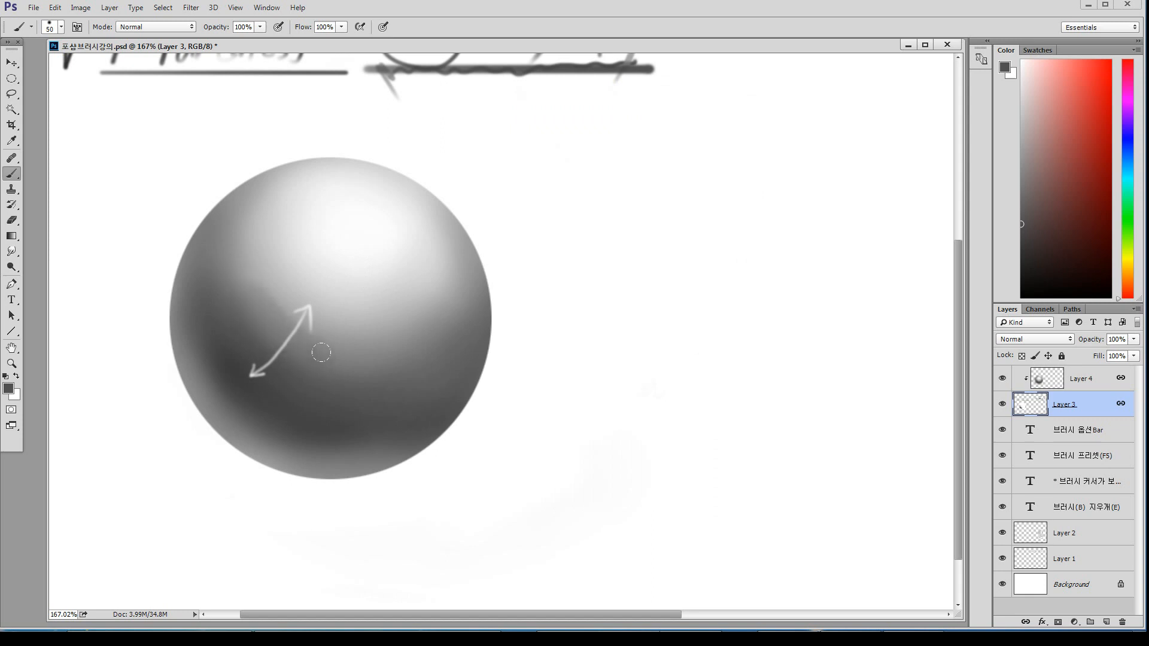
{"action": "key", "text": "F5"}
{"action": "key", "text": "F5"}
{"action": "left_click", "coordinate": [359, 308], "text": "alt"}
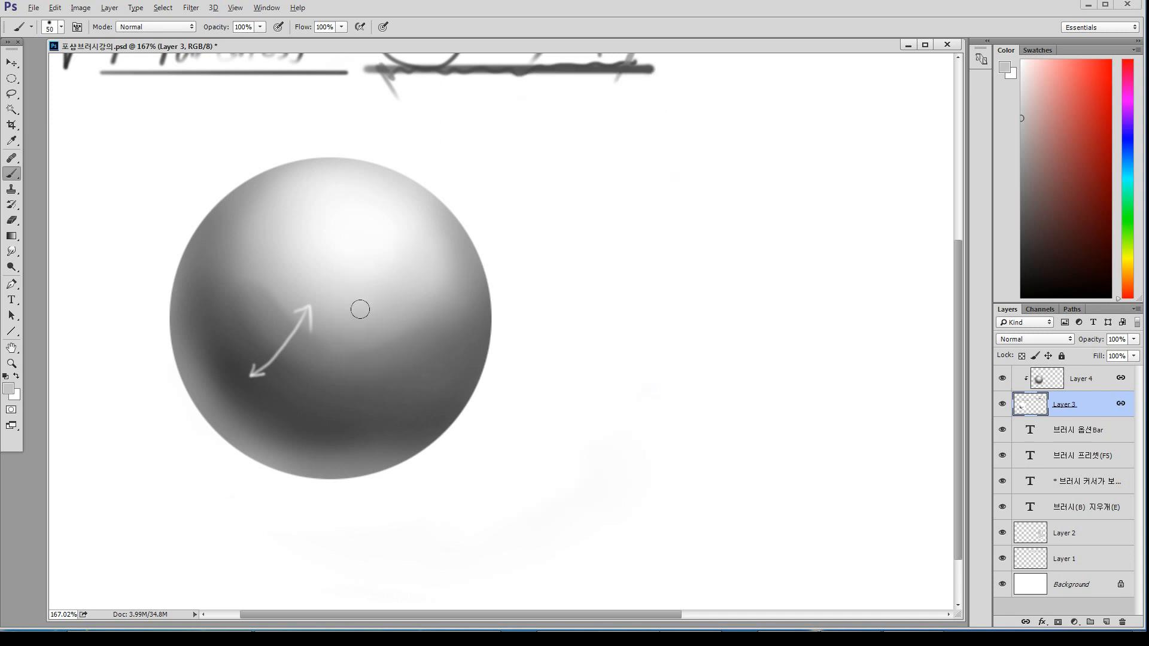
{"action": "left_click", "coordinate": [410, 227], "text": "alt"}
{"action": "left_click", "coordinate": [1090, 388]}
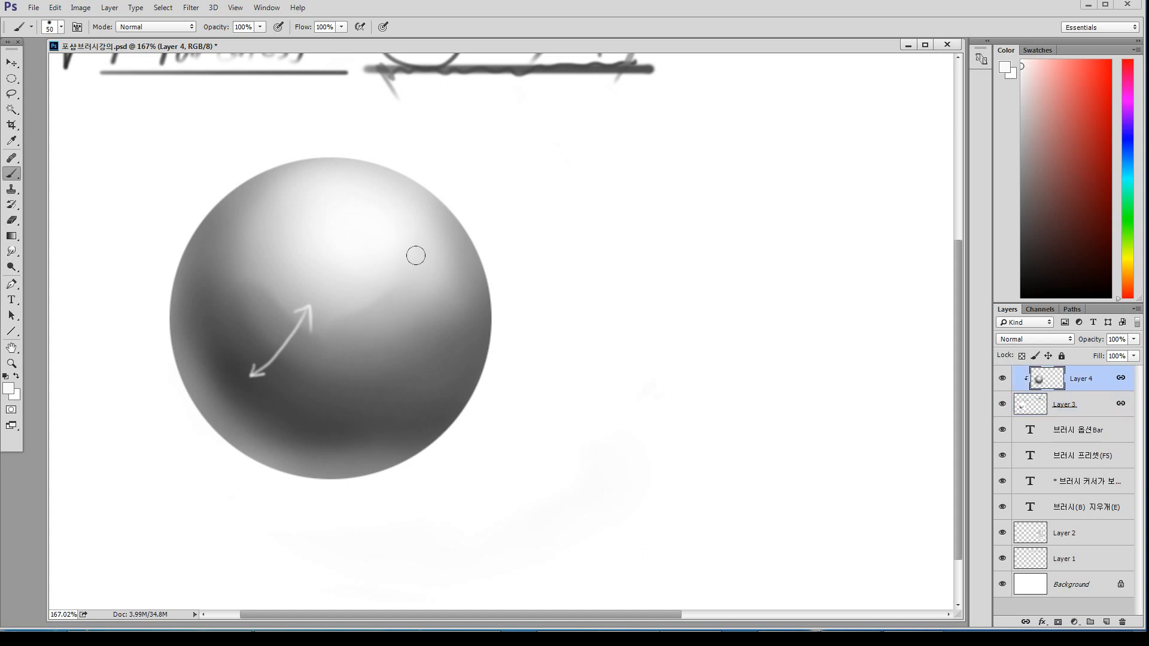
{"action": "left_click_drag", "start_coordinate": [383, 309], "coordinate": [417, 290]}
{"action": "key", "text": "ctrl+z"}
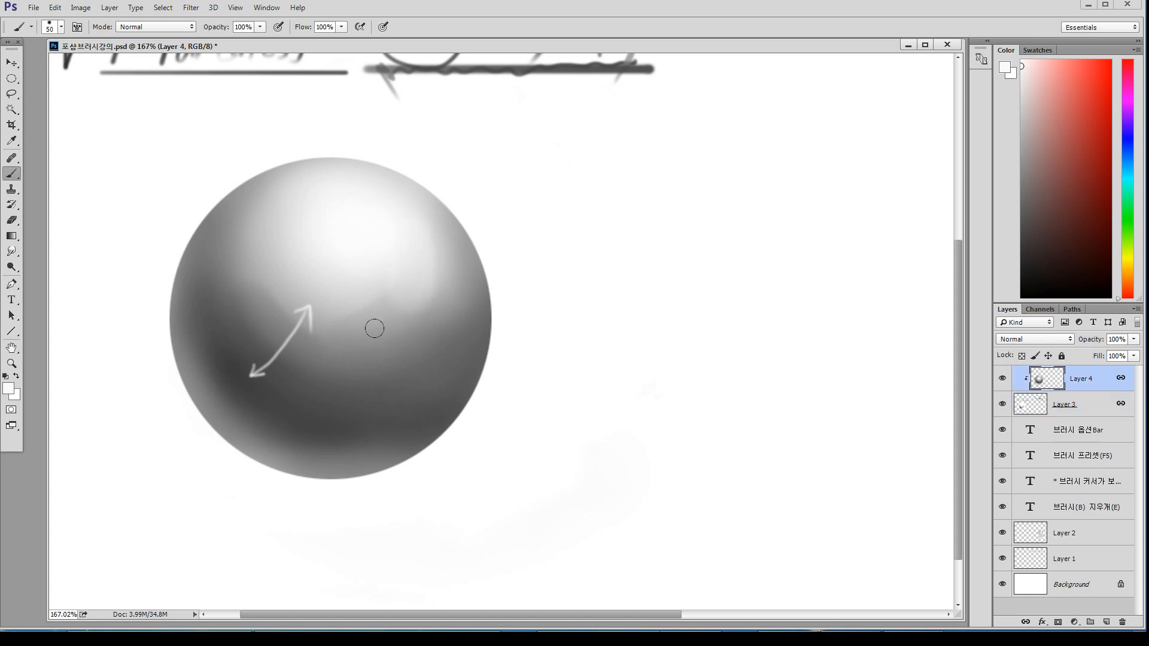
Paint visible strokes over the right side of the sphere, below the highlight, with sampled mid-greys
{"action": "left_click", "coordinate": [440, 276], "text": "alt"}
{"action": "mouse_move", "coordinate": [389, 336]}
{"action": "left_mouse_down"}
{"action": "mouse_move", "coordinate": [454, 302]}
{"action": "mouse_move", "coordinate": [439, 339]}
{"action": "mouse_move", "coordinate": [397, 356]}
{"action": "mouse_move", "coordinate": [452, 320]}
{"action": "left_mouse_up"}
{"action": "left_click", "coordinate": [453, 268], "text": "alt"}
{"action": "left_click", "coordinate": [476, 328], "text": "alt"}
{"action": "left_click", "coordinate": [431, 312], "text": "alt"}
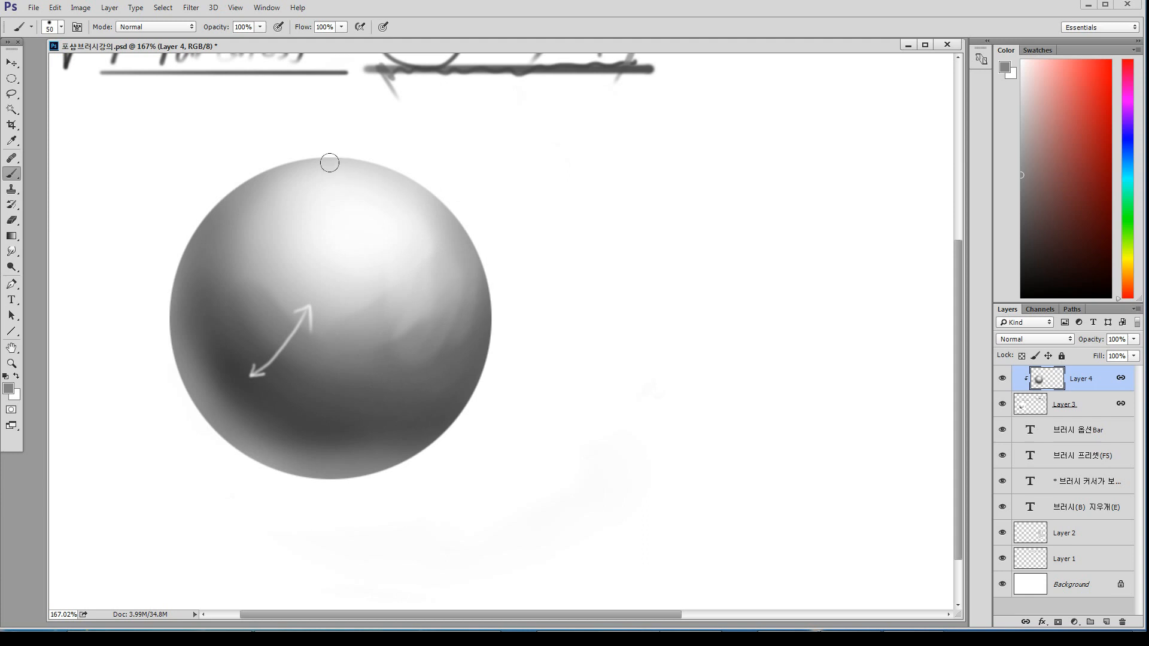
Blend the tones left of and below the sphere's highlight with sampled greys, and reduce the brush to 35 px
{"action": "left_click", "coordinate": [291, 277], "text": "alt"}
{"action": "mouse_move", "coordinate": [252, 282]}
{"action": "left_mouse_down"}
{"action": "mouse_move", "coordinate": [246, 209]}
{"action": "mouse_move", "coordinate": [285, 200]}
{"action": "left_mouse_up"}
{"action": "left_click", "coordinate": [341, 325], "text": "alt"}
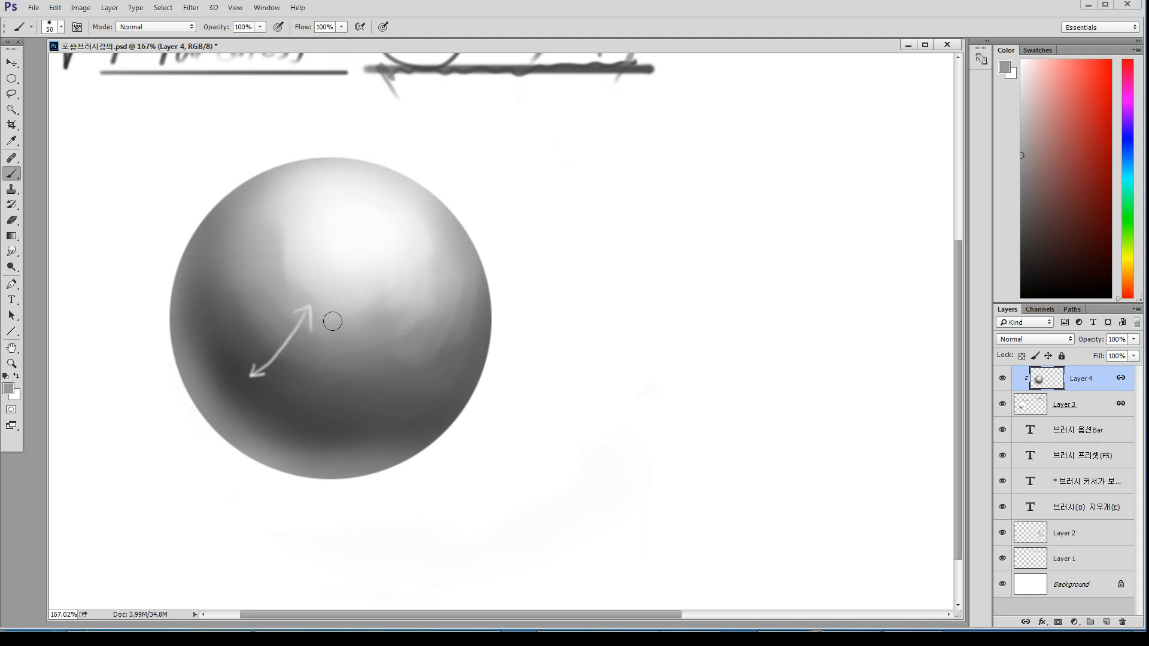
{"action": "left_click", "coordinate": [344, 308], "text": "alt"}
{"action": "left_click_drag", "start_coordinate": [290, 277], "coordinate": [362, 294]}
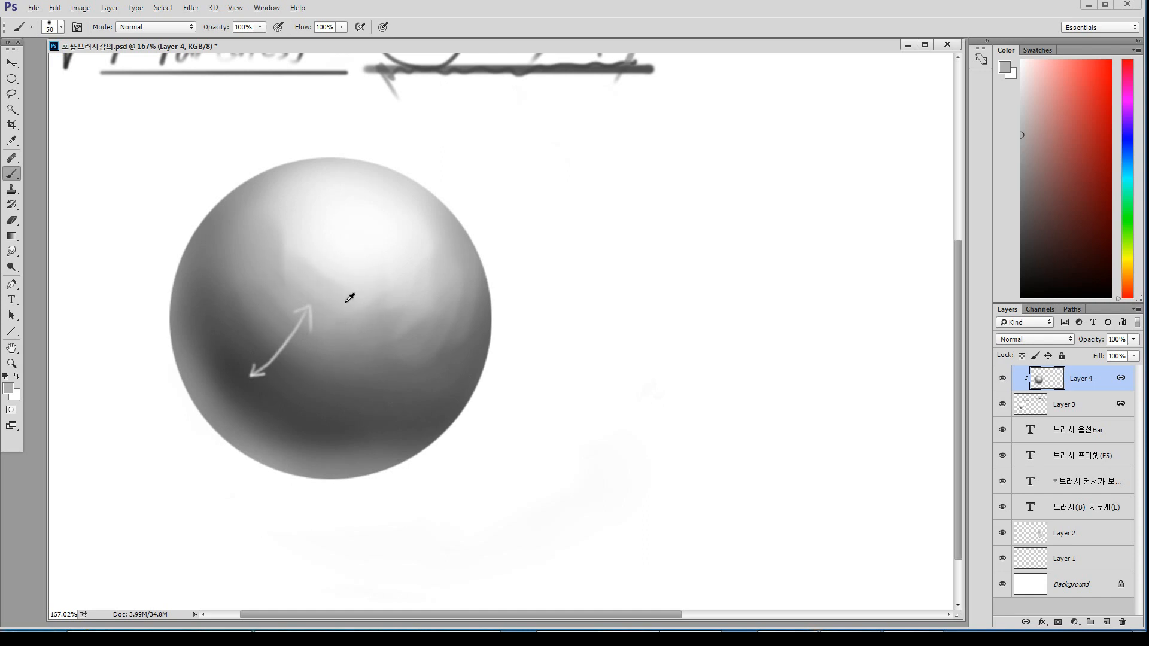
{"action": "left_click", "coordinate": [350, 298], "text": "alt"}
{"action": "left_click", "coordinate": [261, 191], "text": "alt"}
{"action": "key", "text": "bracketleft"}
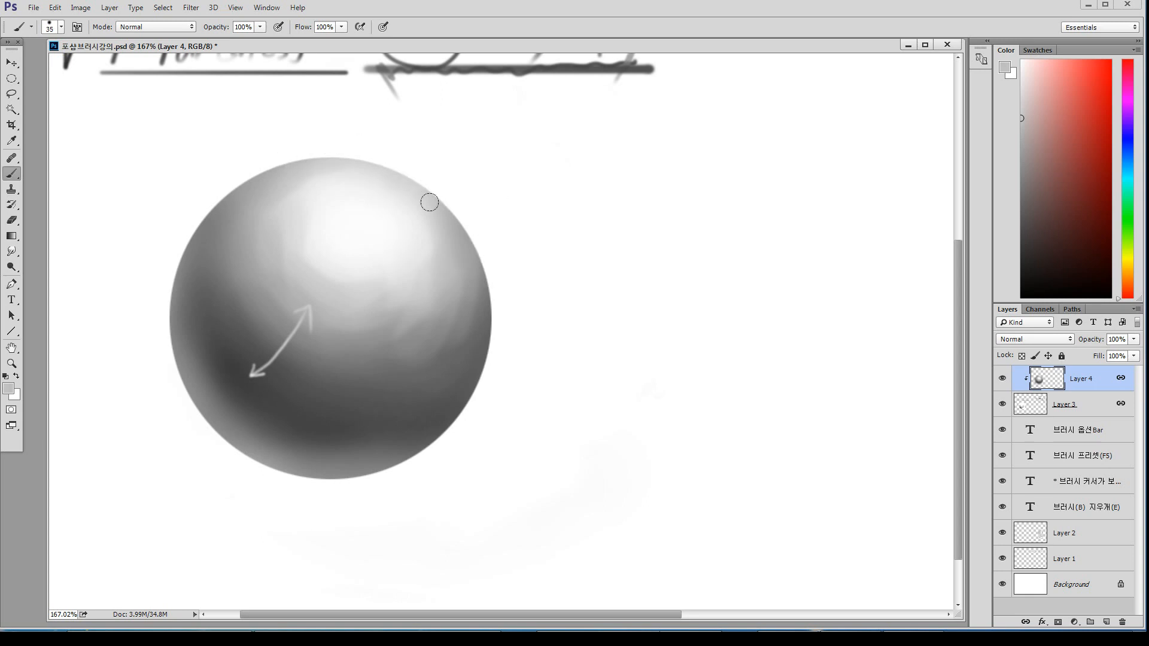
Paint sampled light greys across the top of the sphere and its highlight, enlarging the brush to 40 px
{"action": "left_click", "coordinate": [342, 159], "text": "alt"}
{"action": "left_click", "coordinate": [322, 169], "text": "alt"}
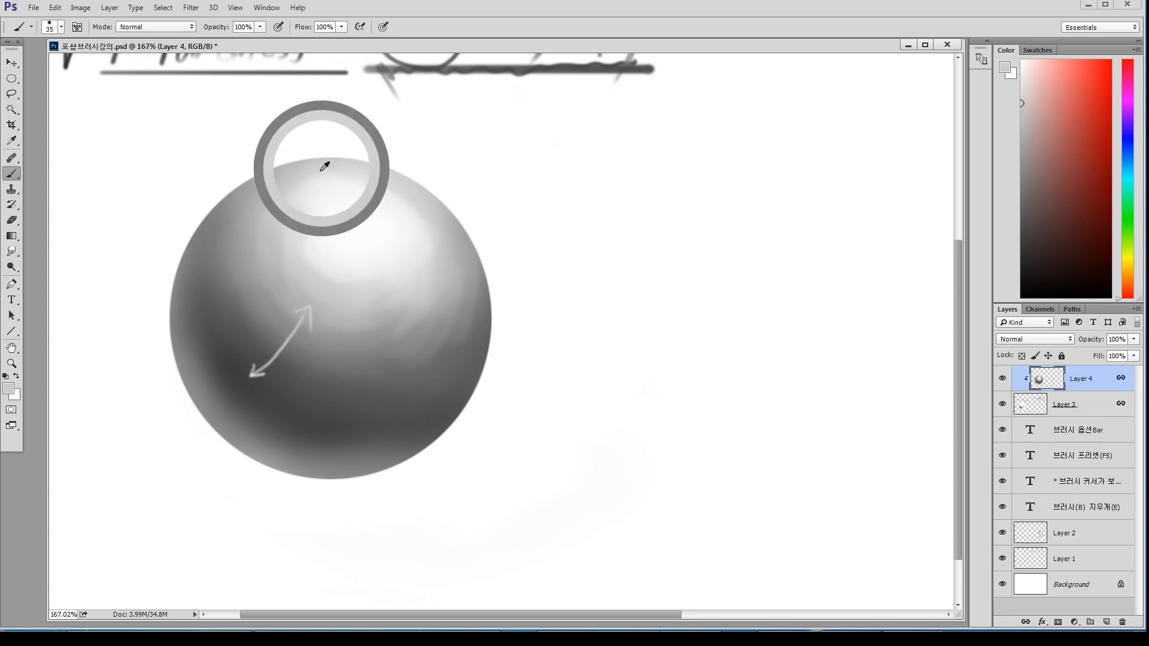
{"action": "left_click", "coordinate": [301, 232], "text": "alt"}
{"action": "key", "text": "bracketright"}
{"action": "mouse_move", "coordinate": [299, 221]}
{"action": "left_mouse_down"}
{"action": "mouse_move", "coordinate": [316, 264]}
{"action": "mouse_move", "coordinate": [362, 278]}
{"action": "mouse_move", "coordinate": [395, 254]}
{"action": "mouse_move", "coordinate": [434, 254]}
{"action": "mouse_move", "coordinate": [413, 221]}
{"action": "left_mouse_up"}
{"action": "left_click", "coordinate": [362, 283], "text": "alt"}
{"action": "left_click", "coordinate": [423, 293], "text": "alt"}
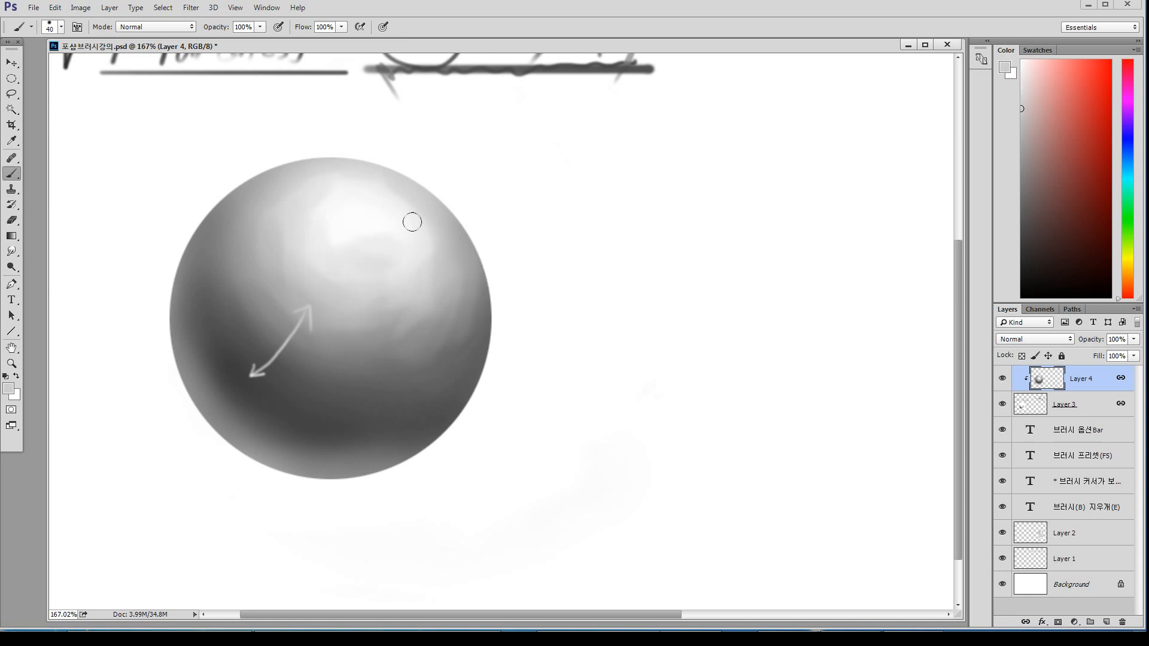
Undo the last highlight stroke and blend the right edge of the highlight with sampled light greys
{"action": "key", "text": "ctrl+z"}
{"action": "left_click", "coordinate": [406, 223], "text": "alt"}
{"action": "left_click", "coordinate": [427, 289], "text": "alt"}
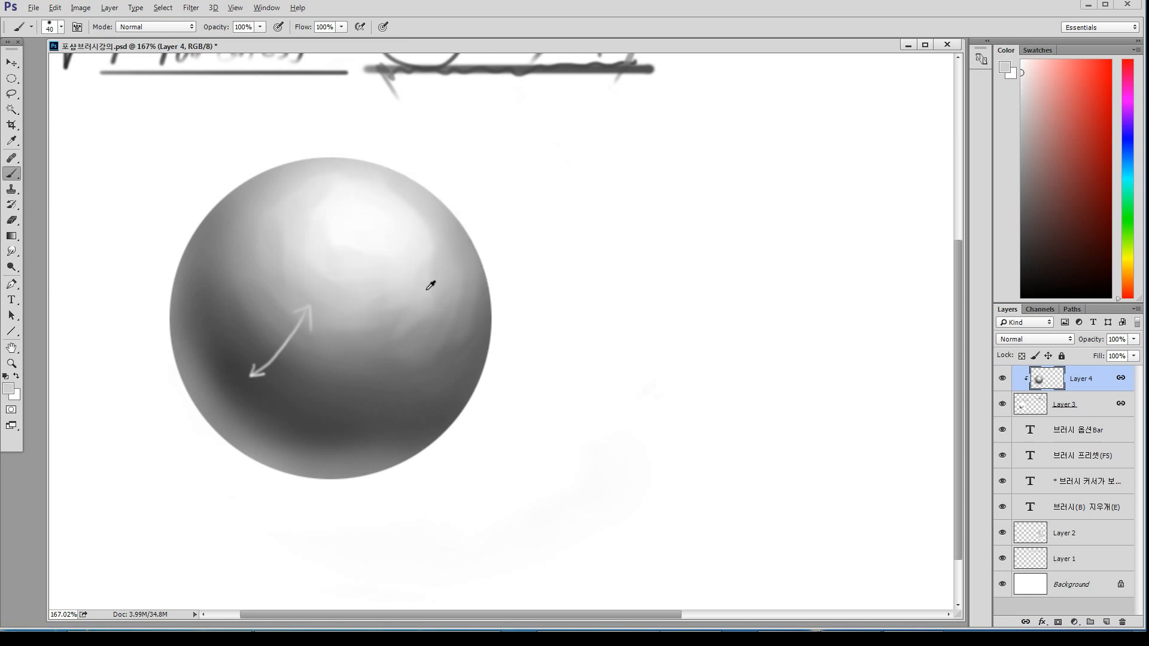
{"action": "left_click", "coordinate": [453, 239], "text": "alt"}
{"action": "left_click", "coordinate": [422, 249], "text": "alt"}
{"action": "left_click", "coordinate": [458, 286], "text": "alt"}
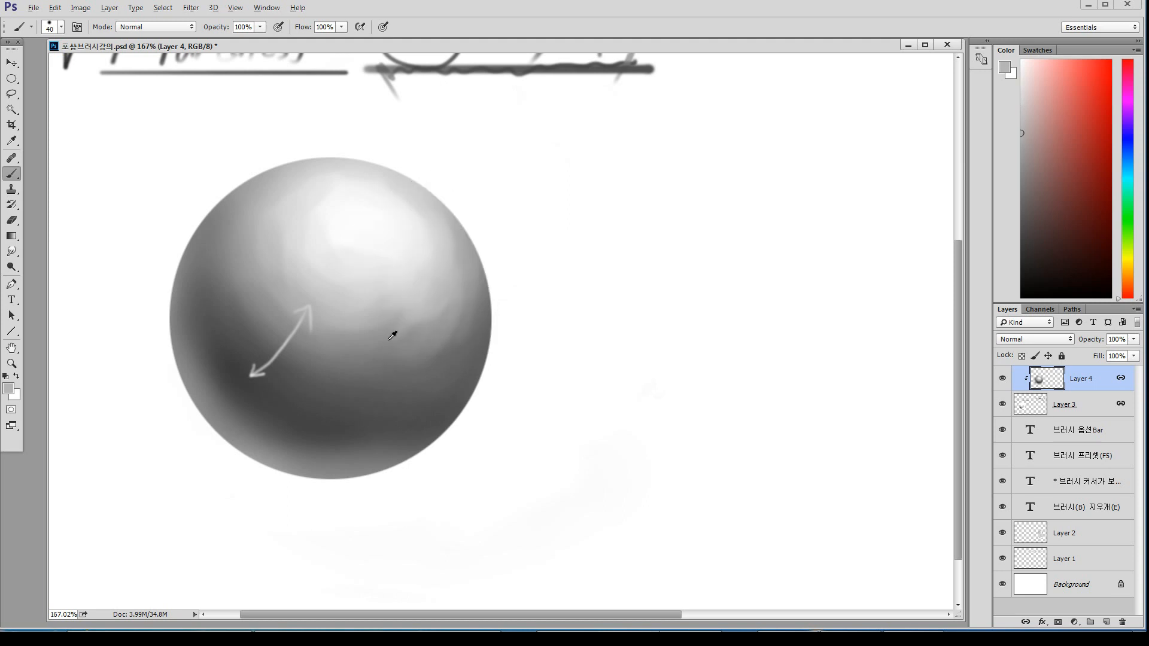
Paint sampled mid-greys across the sphere's midtones, between the highlight and the lower right shadow, undoing a stroke
{"action": "left_click", "coordinate": [361, 342], "text": "alt"}
{"action": "left_click", "coordinate": [342, 318], "text": "alt"}
{"action": "left_click_drag", "start_coordinate": [314, 310], "coordinate": [382, 326]}
{"action": "left_click", "coordinate": [351, 342], "text": "alt"}
{"action": "left_click", "coordinate": [415, 348], "text": "alt"}
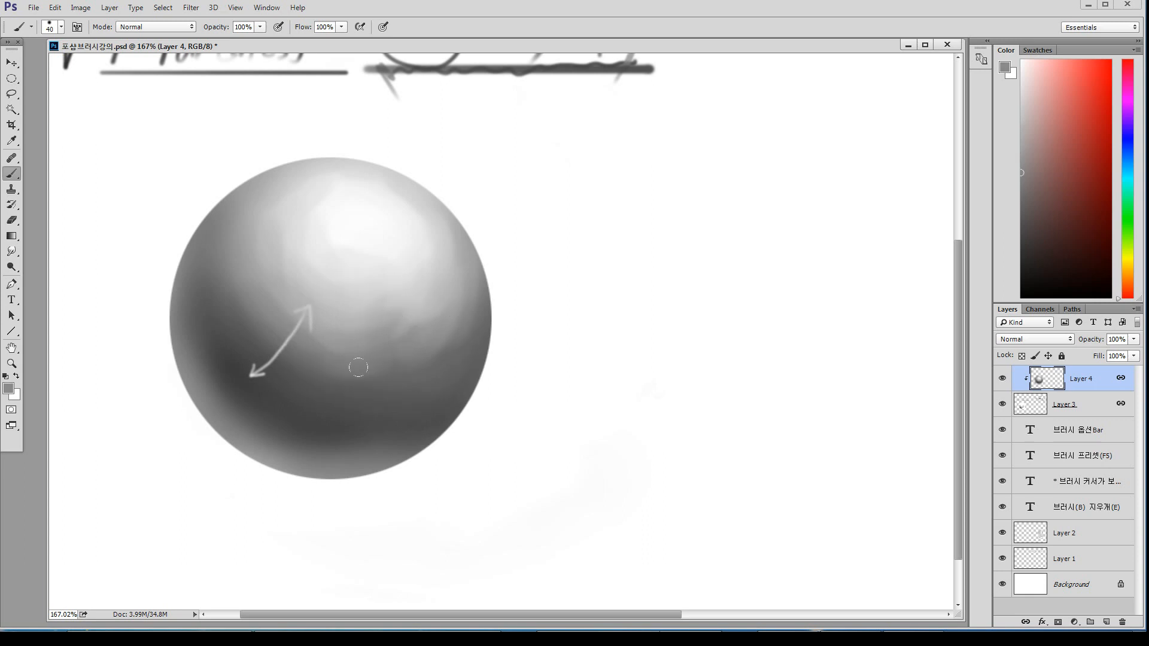
{"action": "mouse_move", "coordinate": [377, 383]}
{"action": "left_mouse_down"}
{"action": "mouse_move", "coordinate": [444, 362]}
{"action": "mouse_move", "coordinate": [431, 386]}
{"action": "left_mouse_up"}
{"action": "key", "text": "ctrl+z"}
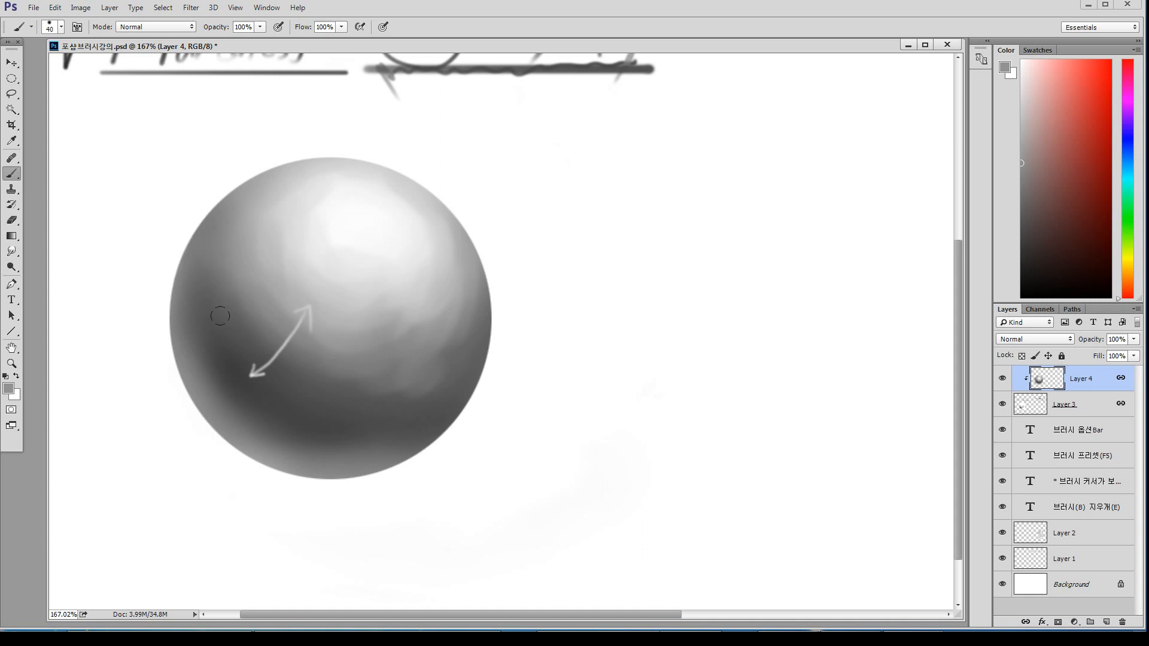
Blend the sphere's left and lower shadow edge with sampled darker greys around the small double-headed arrow
{"action": "left_click", "coordinate": [250, 328], "text": "alt"}
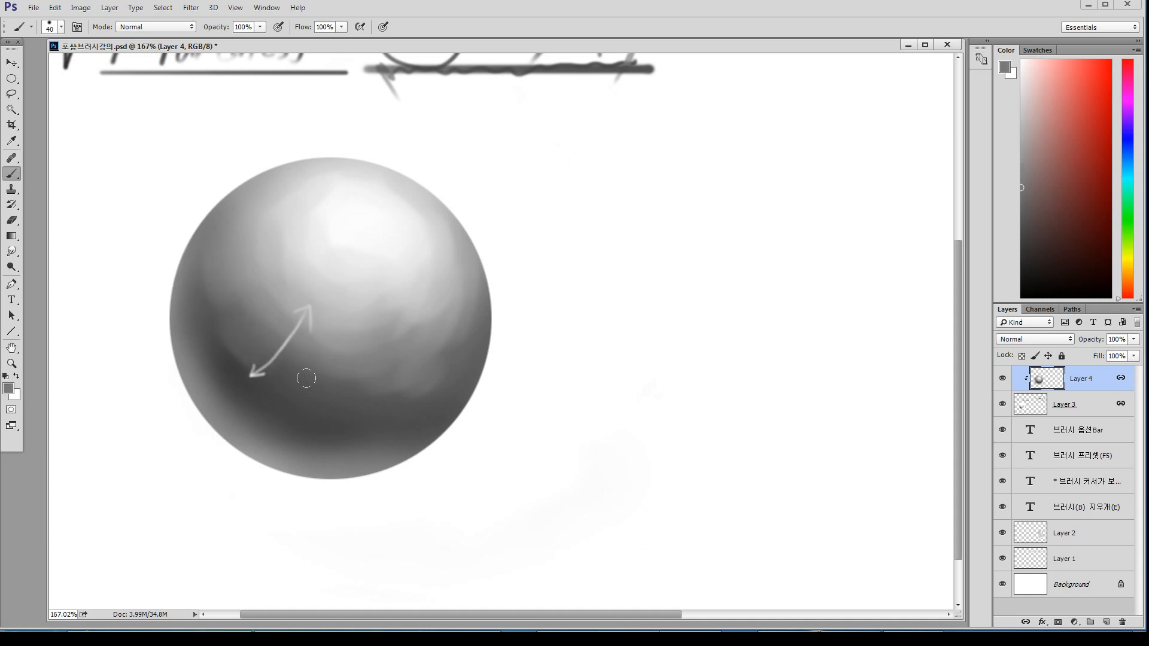
{"action": "left_click", "coordinate": [350, 354], "text": "alt"}
{"action": "mouse_move", "coordinate": [314, 389]}
{"action": "left_mouse_down"}
{"action": "mouse_move", "coordinate": [384, 370]}
{"action": "mouse_move", "coordinate": [316, 399]}
{"action": "mouse_move", "coordinate": [380, 380]}
{"action": "mouse_move", "coordinate": [311, 381]}
{"action": "mouse_move", "coordinate": [254, 352]}
{"action": "left_mouse_up"}
{"action": "left_click", "coordinate": [390, 398], "text": "alt"}
{"action": "left_click", "coordinate": [299, 392], "text": "alt"}
{"action": "left_click_drag", "start_coordinate": [216, 295], "coordinate": [195, 233]}
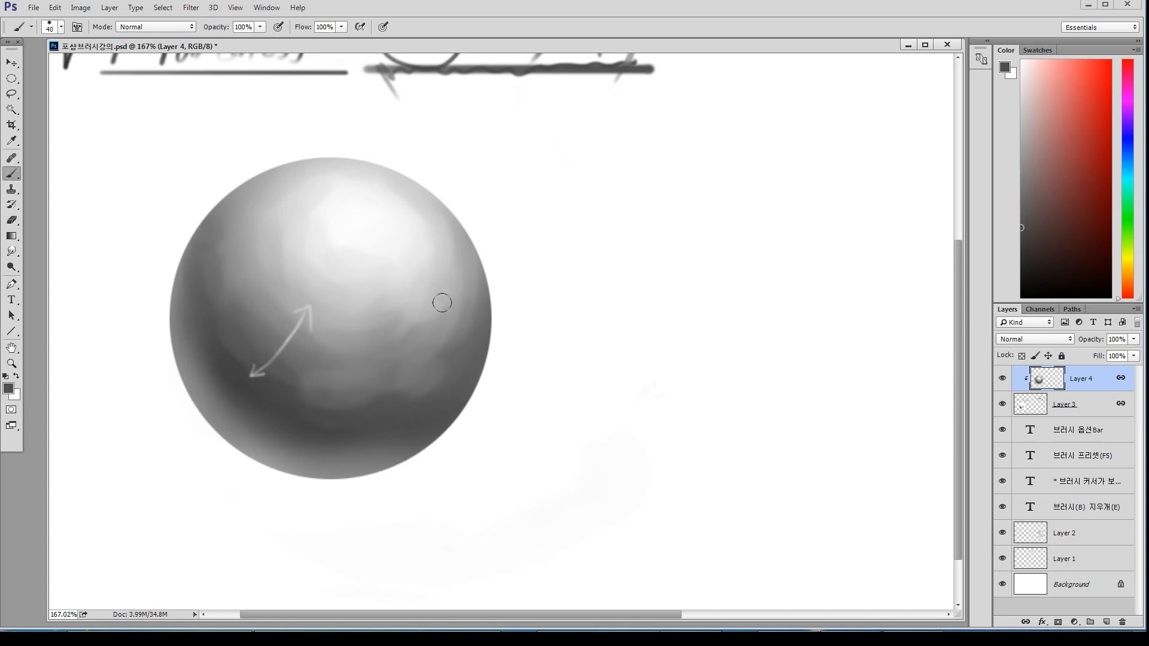
Smooth the transition into the sphere's lower right shadow with sampled dark greys
{"action": "key", "text": "z"}
{"action": "left_click_drag", "start_coordinate": [482, 363], "coordinate": [420, 362]}
{"action": "key", "text": "b"}
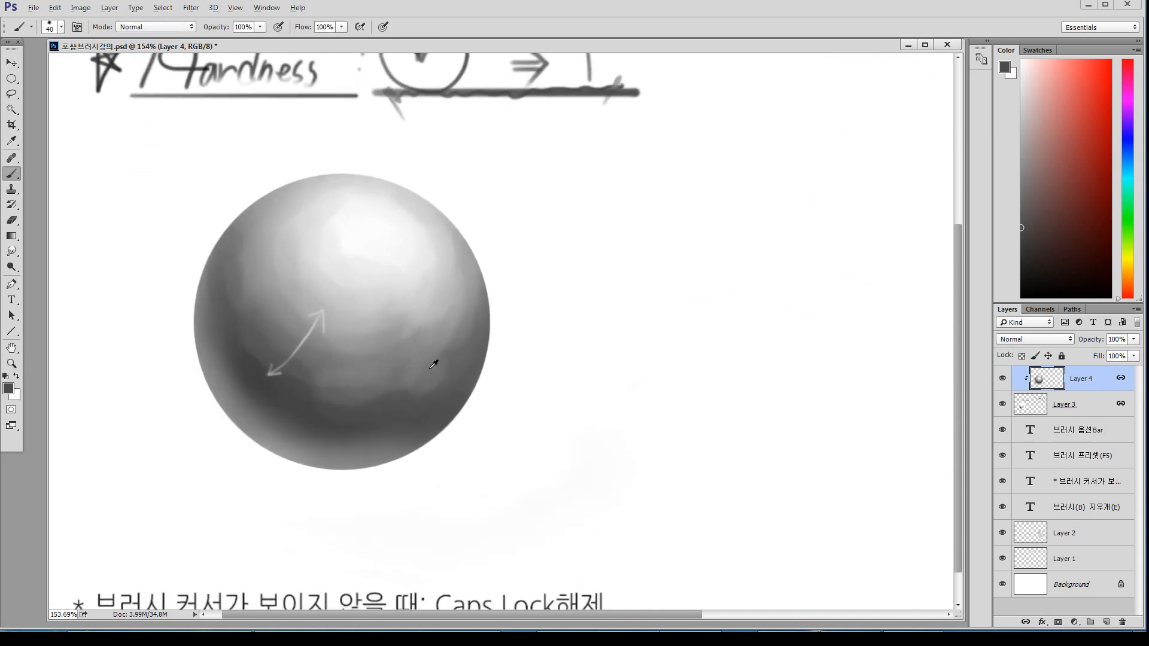
{"action": "left_click", "coordinate": [457, 353], "text": "alt"}
{"action": "left_click", "coordinate": [320, 400], "text": "alt"}
{"action": "left_click_drag", "start_coordinate": [368, 391], "coordinate": [409, 382]}
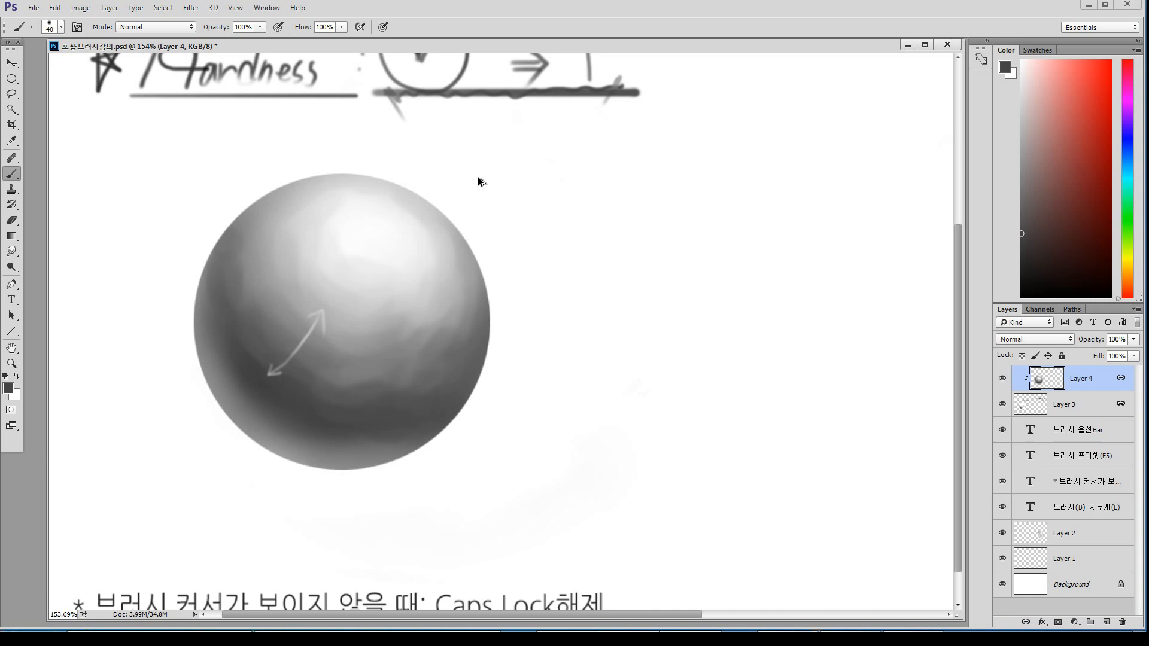
Reset the colours to default and, on Layer 3, draw a diagonal arrow from the Hardness note toward the lower right with a 4 px brush
{"action": "key", "text": "ctrl+1"}
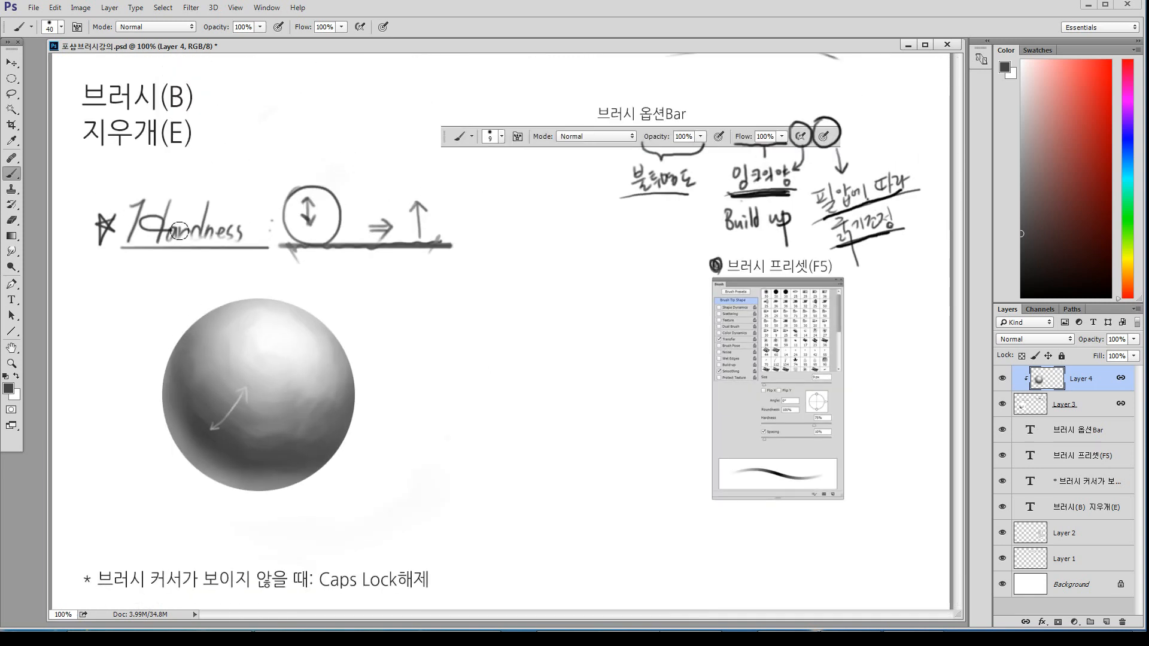
{"action": "key", "text": "d"}
{"action": "key", "text": "["}
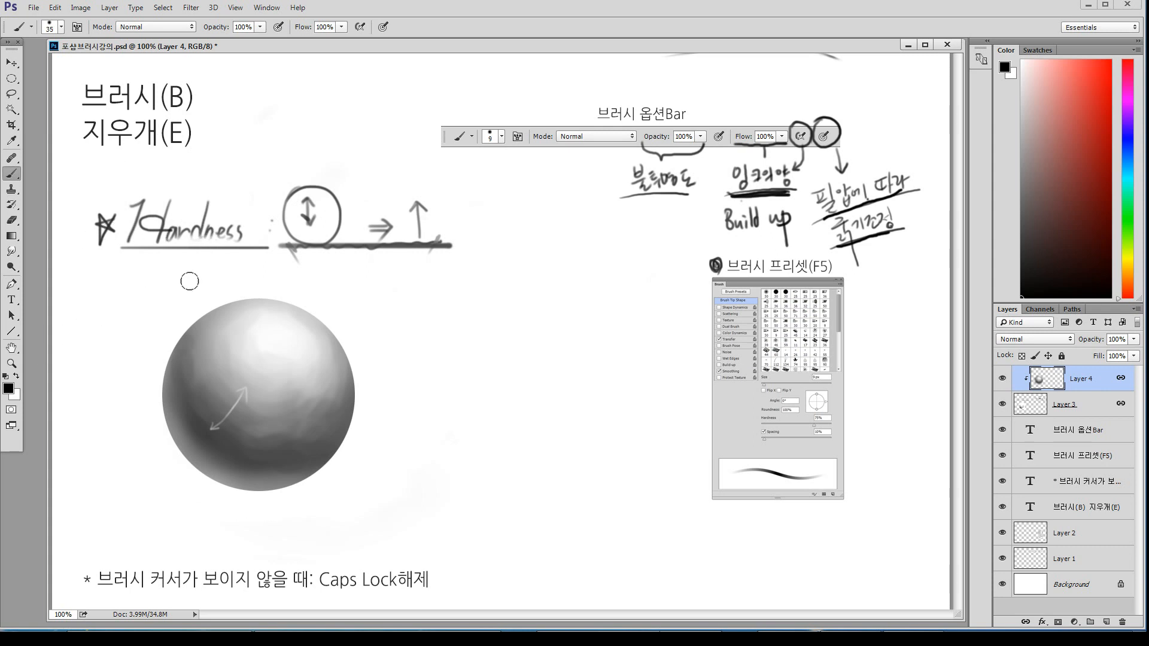
{"action": "key", "text": "bracketleft"}
{"action": "key", "text": "bracketleft"}
{"action": "key", "text": "bracketleft"}
{"action": "key", "text": "bracketleft"}
{"action": "key", "text": "bracketleft"}
{"action": "key", "text": "bracketleft"}
{"action": "key", "text": "bracketleft"}
{"action": "key", "text": "v"}
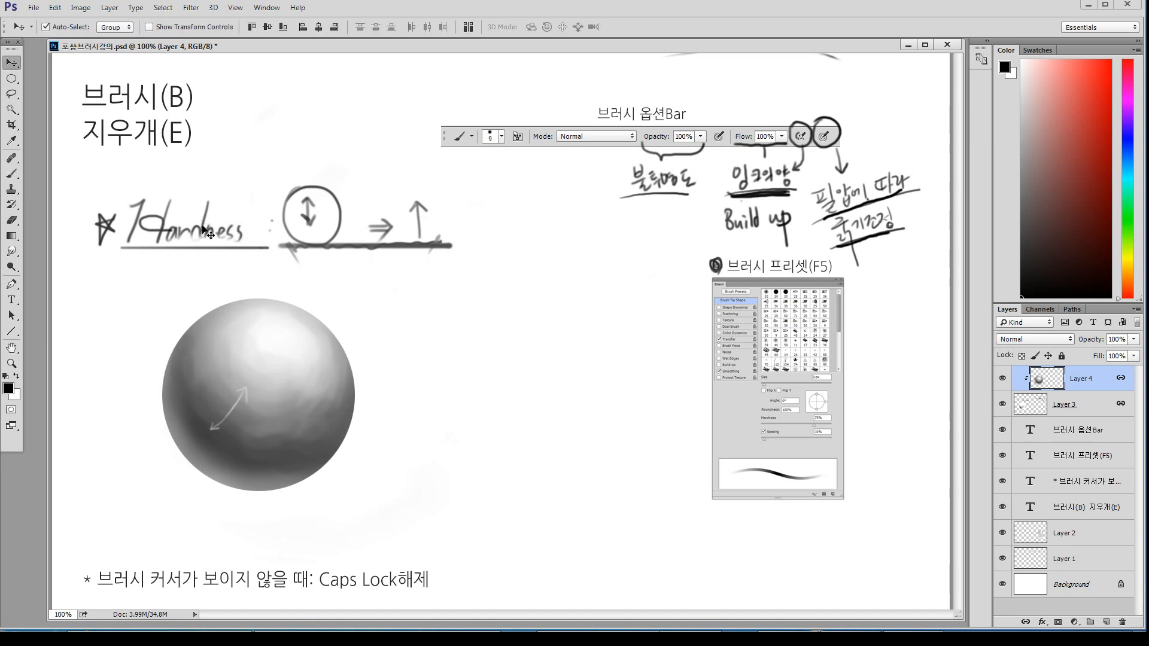
{"action": "left_click", "coordinate": [204, 231]}
{"action": "key", "text": "b"}
{"action": "mouse_move", "coordinate": [247, 251]}
{"action": "left_mouse_down"}
{"action": "mouse_move", "coordinate": [374, 314]}
{"action": "mouse_move", "coordinate": [361, 322]}
{"action": "left_mouse_up"}
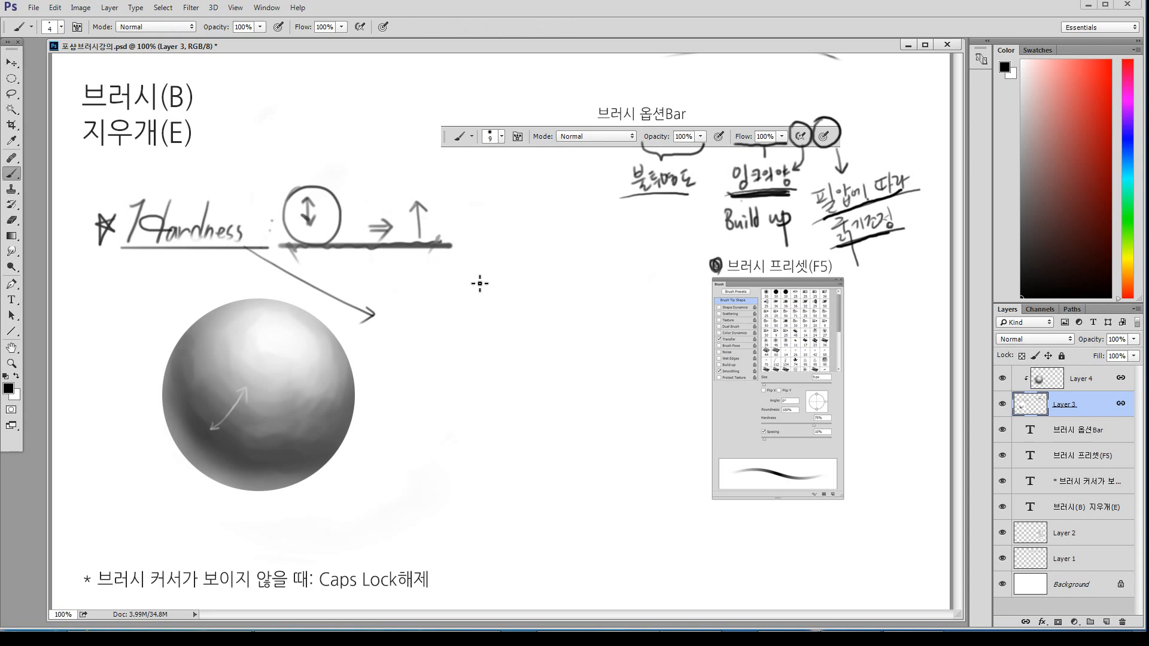
Set the brush tip's Hardness to 67% and collapse the Brush panel
{"action": "key", "text": "F5"}
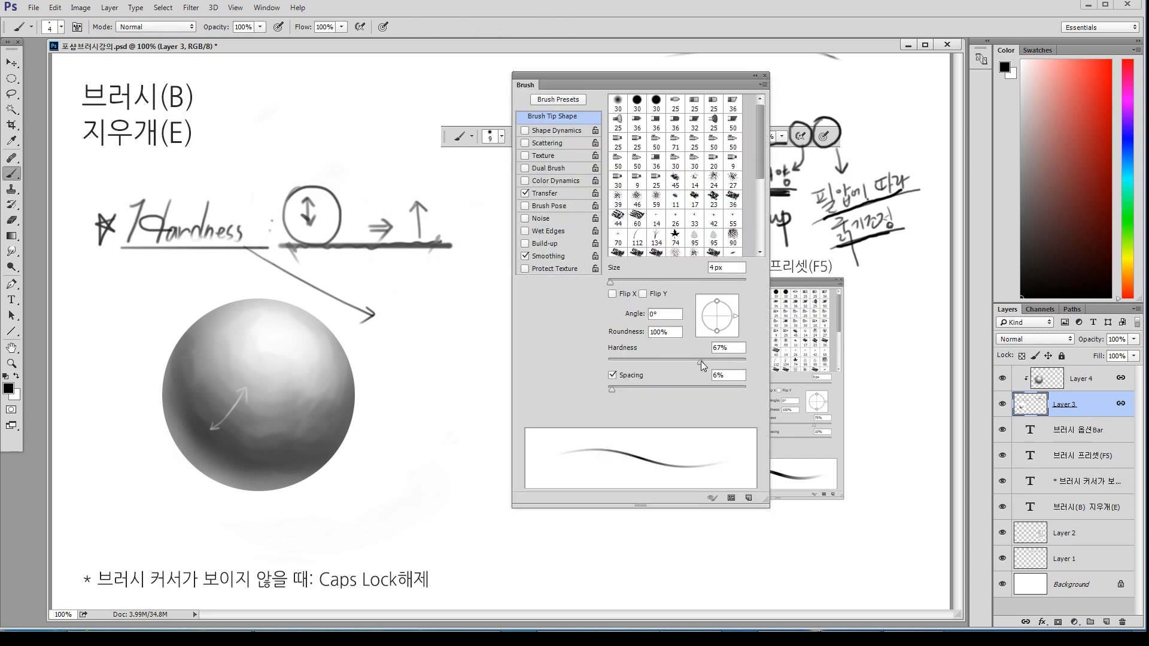
{"action": "mouse_move", "coordinate": [680, 364]}
{"action": "left_mouse_down"}
{"action": "mouse_move", "coordinate": [610, 366]}
{"action": "mouse_move", "coordinate": [702, 366]}
{"action": "left_mouse_up"}
{"action": "left_click", "coordinate": [755, 76]}
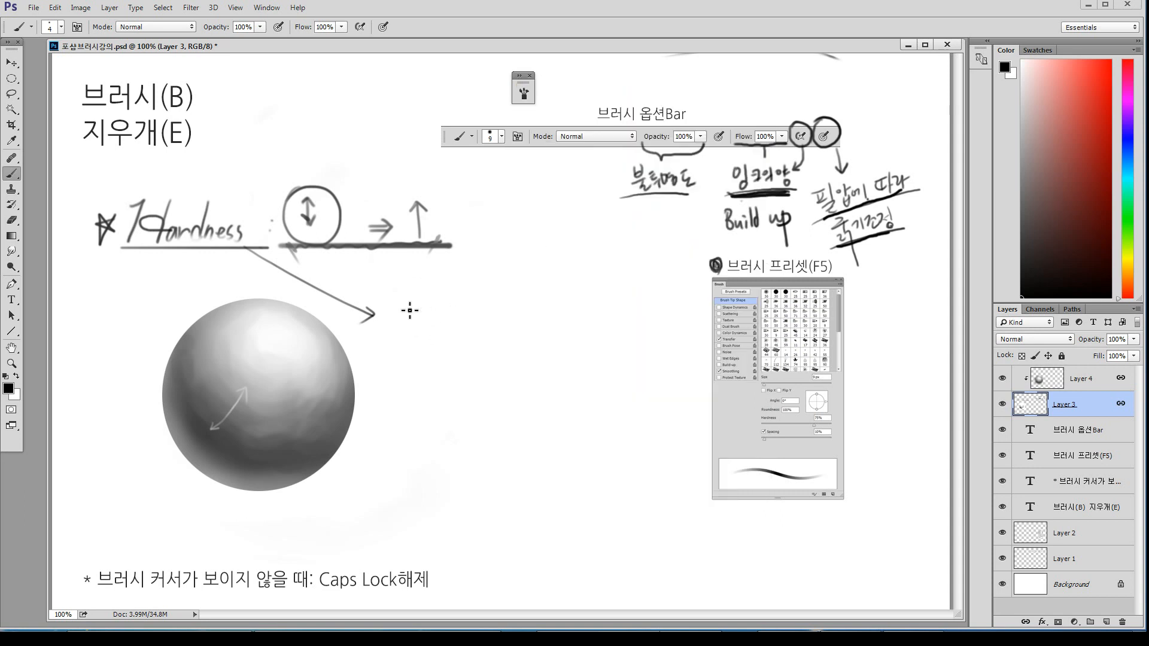
Handwrite "단축키" at the arrow's tip, and draw an arrow from "브러시(B)" to a circled "[ , ]"
{"action": "mouse_move", "coordinate": [403, 305]}
{"action": "left_mouse_down"}
{"action": "mouse_move", "coordinate": [426, 317]}
{"action": "mouse_move", "coordinate": [437, 300]}
{"action": "mouse_move", "coordinate": [449, 329]}
{"action": "mouse_move", "coordinate": [463, 329]}
{"action": "left_mouse_up"}
{"action": "left_click_drag", "start_coordinate": [197, 94], "coordinate": [223, 94]}
{"action": "mouse_move", "coordinate": [224, 94]}
{"action": "left_mouse_down"}
{"action": "mouse_move", "coordinate": [253, 114]}
{"action": "mouse_move", "coordinate": [296, 92]}
{"action": "mouse_move", "coordinate": [274, 58]}
{"action": "mouse_move", "coordinate": [252, 128]}
{"action": "left_mouse_up"}
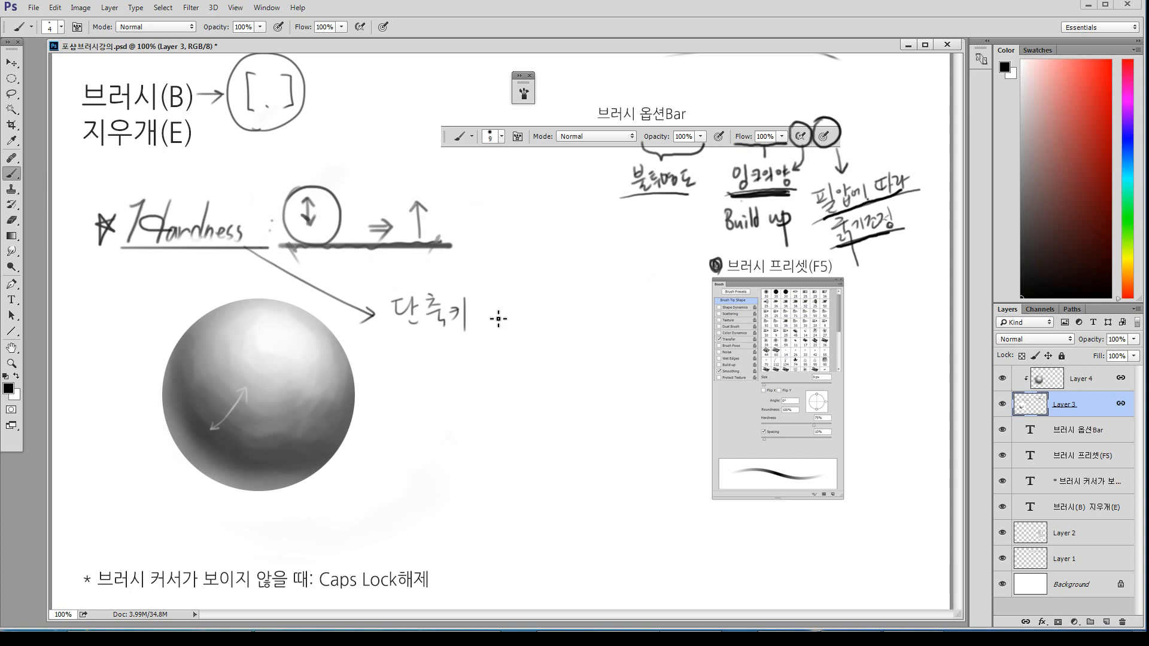
Handwrite ": 시 + [ , ]" after "단축키" and underline the shortcut
{"action": "left_click", "coordinate": [486, 305]}
{"action": "left_click", "coordinate": [486, 313]}
{"action": "left_click_drag", "start_coordinate": [518, 292], "coordinate": [509, 312]}
{"action": "mouse_move", "coordinate": [513, 301]}
{"action": "left_mouse_down"}
{"action": "mouse_move", "coordinate": [530, 334]}
{"action": "mouse_move", "coordinate": [556, 305]}
{"action": "left_mouse_up"}
{"action": "mouse_move", "coordinate": [549, 297]}
{"action": "left_mouse_down"}
{"action": "mouse_move", "coordinate": [549, 313]}
{"action": "mouse_move", "coordinate": [580, 323]}
{"action": "left_mouse_up"}
{"action": "left_click", "coordinate": [594, 319]}
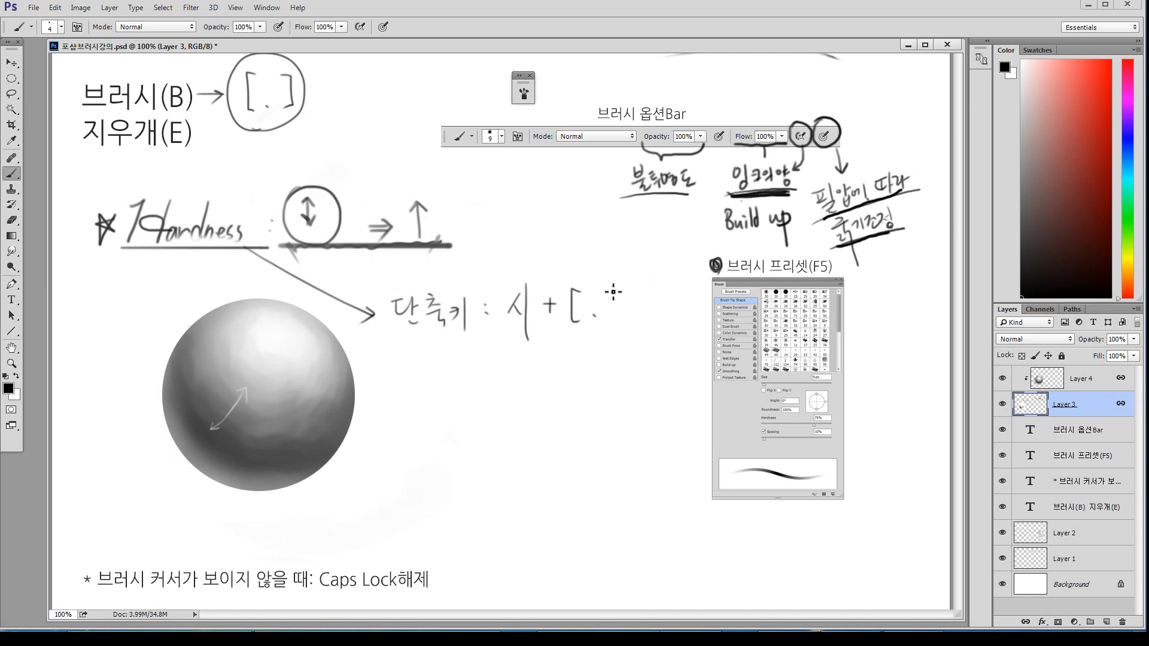
{"action": "left_click_drag", "start_coordinate": [610, 287], "coordinate": [612, 324]}
{"action": "left_click_drag", "start_coordinate": [494, 339], "coordinate": [632, 337]}
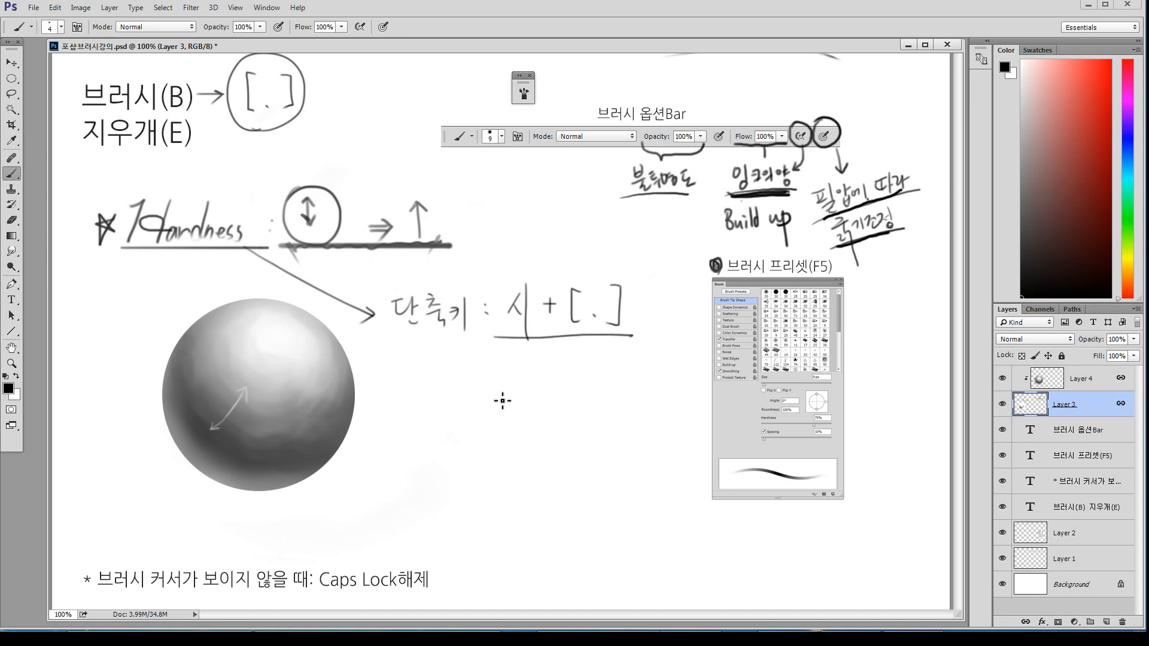
Enlarge the brush to 100 px and paint thick overlapping black strokes and a softer-edged arc below the shortcut note
{"action": "key", "text": "bracketright"}
{"action": "key", "text": "bracketright"}
{"action": "key", "text": "bracketright"}
{"action": "key", "text": "bracketright"}
{"action": "key", "text": "bracketright"}
{"action": "key", "text": "bracketright"}
{"action": "key", "text": "bracketright"}
{"action": "key", "text": "bracketright"}
{"action": "key", "text": "bracketright"}
{"action": "key", "text": "bracketright"}
{"action": "key", "text": "bracketright"}
{"action": "key", "text": "bracketright"}
{"action": "key", "text": "bracketright"}
{"action": "key", "text": "bracketright"}
{"action": "key", "text": "bracketright"}
{"action": "key", "text": "bracketright"}
{"action": "key", "text": "bracketright"}
{"action": "key", "text": "bracketright"}
{"action": "key", "text": "bracketright"}
{"action": "mouse_move", "coordinate": [587, 377]}
{"action": "left_mouse_down"}
{"action": "mouse_move", "coordinate": [408, 519]}
{"action": "mouse_move", "coordinate": [379, 486]}
{"action": "mouse_move", "coordinate": [639, 407]}
{"action": "mouse_move", "coordinate": [415, 496]}
{"action": "mouse_move", "coordinate": [419, 520]}
{"action": "left_mouse_up"}
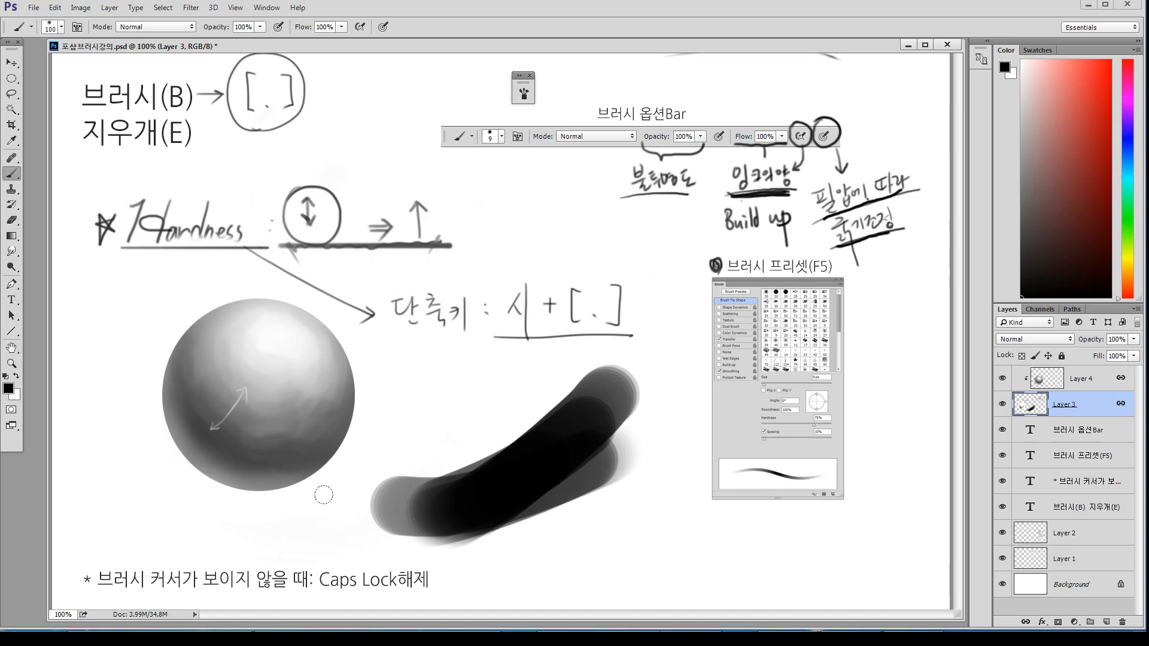
{"action": "mouse_move", "coordinate": [394, 484]}
{"action": "left_mouse_down"}
{"action": "mouse_move", "coordinate": [448, 401]}
{"action": "mouse_move", "coordinate": [617, 368]}
{"action": "mouse_move", "coordinate": [473, 381]}
{"action": "mouse_move", "coordinate": [371, 529]}
{"action": "left_mouse_up"}
{"action": "key", "text": "ctrl+z"}
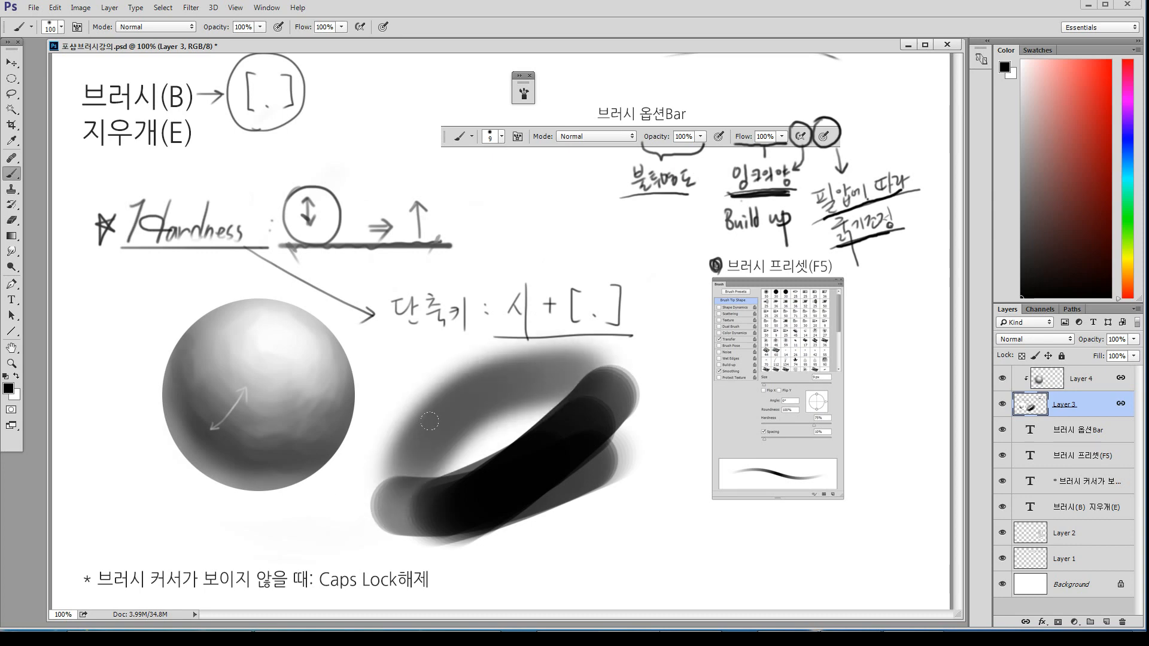
Open and reposition the Brush panel, and raise the soft round tip's Hardness stepwise to 100%
{"action": "key", "text": "F5"}
{"action": "left_click_drag", "start_coordinate": [403, 82], "coordinate": [552, 49]}
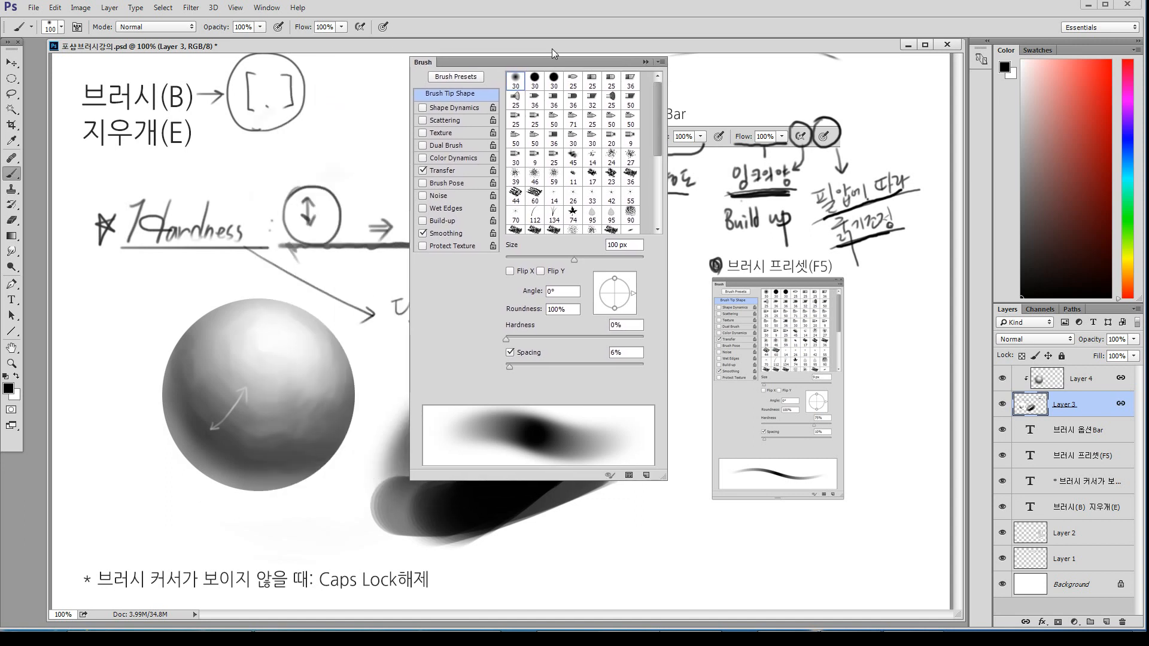
{"action": "key", "text": "period"}
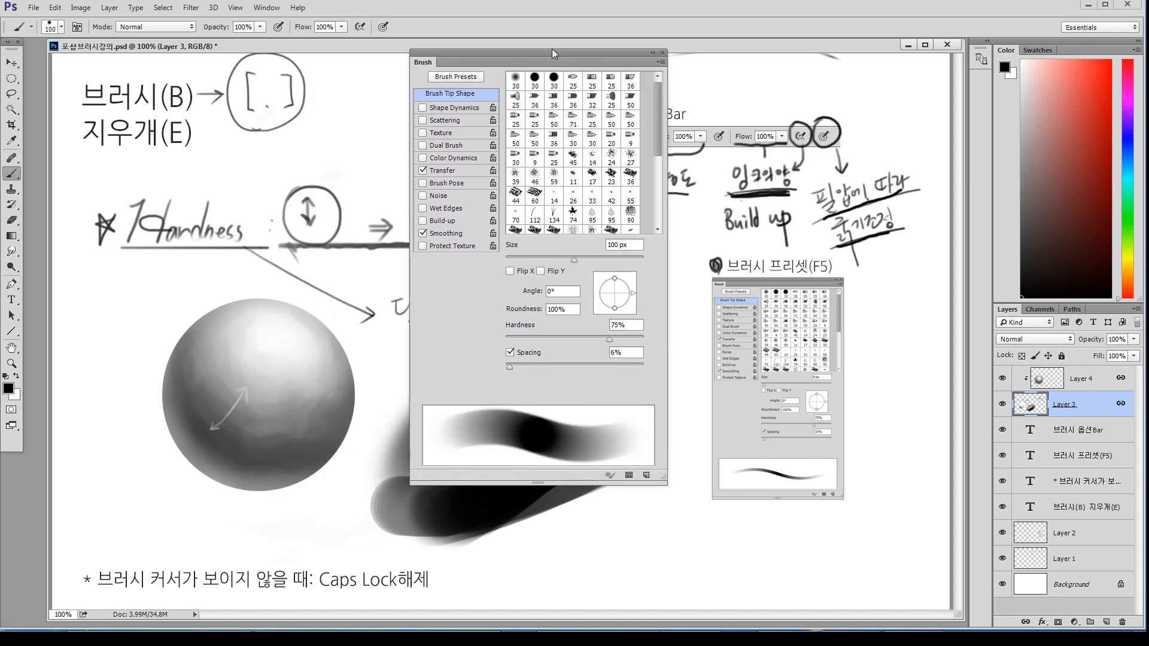
{"action": "key", "text": "comma"}
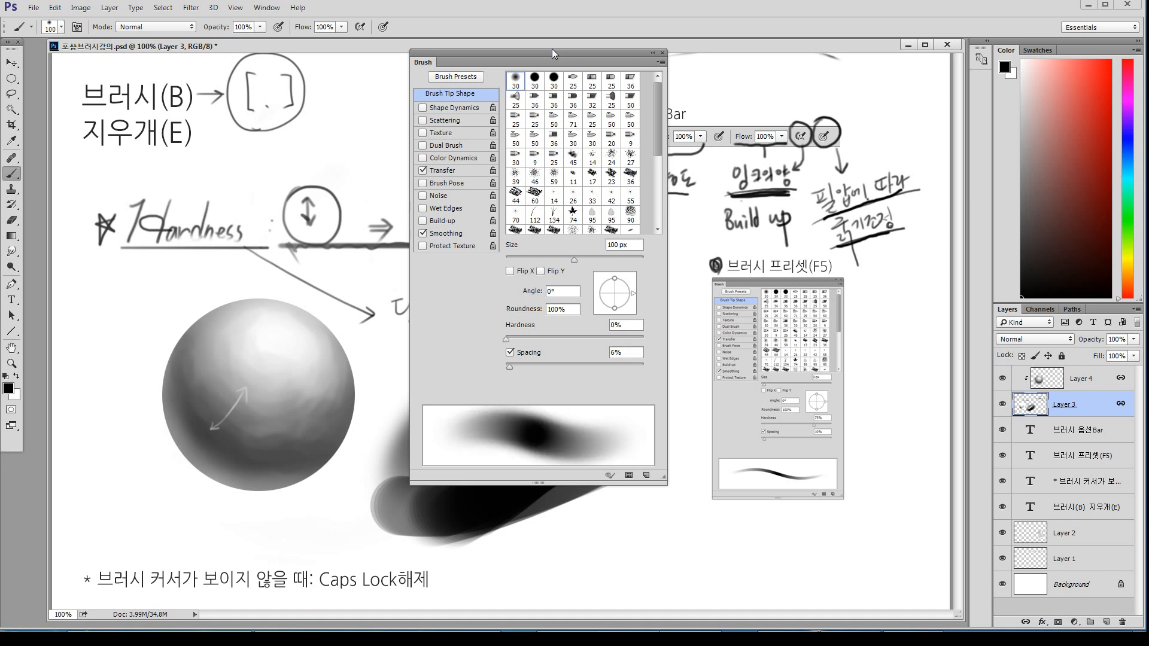
{"action": "key", "text": "shift+bracketright"}
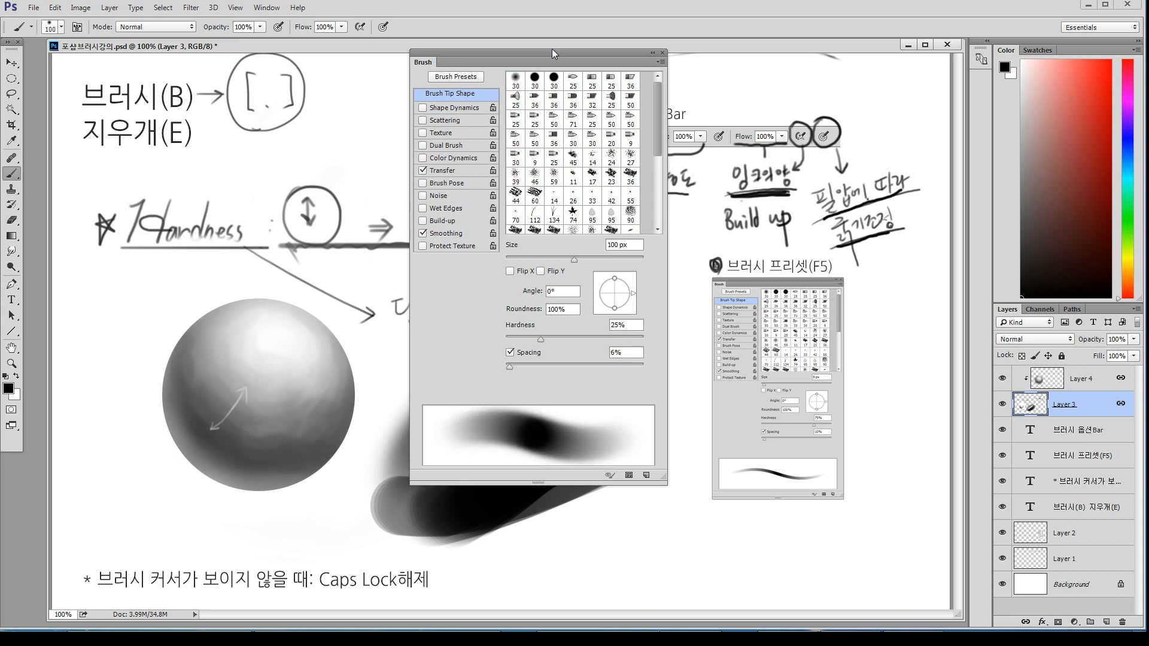
{"action": "key", "text": "shift+bracketright"}
{"action": "key", "text": "shift+bracketright"}
{"action": "key", "text": "shift+bracketright"}
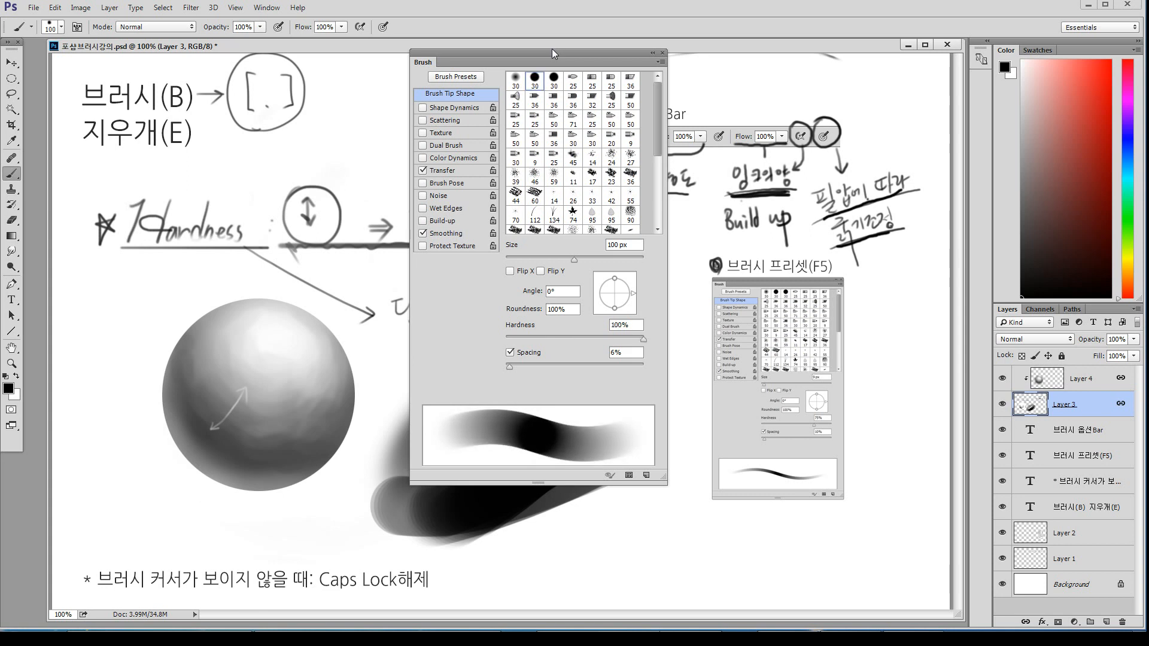
Demonstrate the Hardness shortcut by stepping the tip's Hardness down and back up to 100%
{"action": "key", "text": "shift+bracketleft"}
{"action": "key", "text": "shift+bracketleft"}
{"action": "key", "text": "shift+bracketleft"}
{"action": "key", "text": "shift+bracketleft"}
{"action": "key", "text": "shift+bracketright"}
{"action": "key", "text": "shift+bracketright"}
{"action": "key", "text": "shift+bracketright"}
{"action": "key", "text": "shift+bracketright"}
Set the brush tip's Hardness to 56% and collapse the Brush panel
{"action": "mouse_move", "coordinate": [644, 339]}
{"action": "left_mouse_down"}
{"action": "mouse_move", "coordinate": [492, 334]}
{"action": "mouse_move", "coordinate": [604, 343]}
{"action": "mouse_move", "coordinate": [584, 347]}
{"action": "left_mouse_up"}
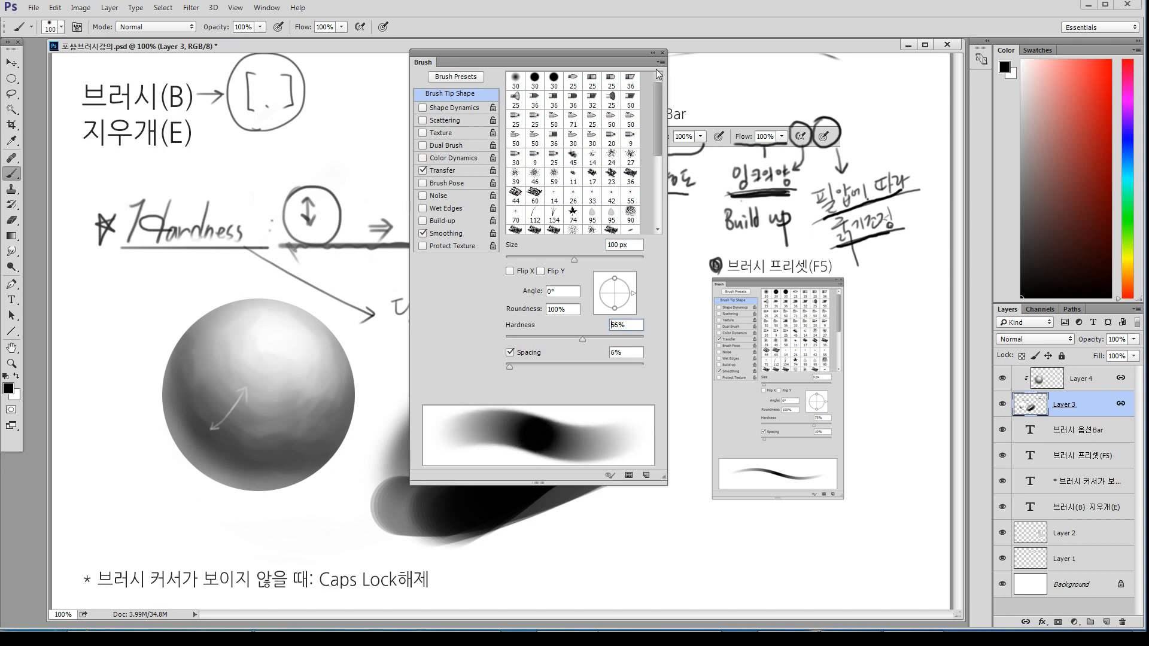
{"action": "left_click", "coordinate": [653, 54]}
Try test strokes above and across the shortcut note, undoing them and briefly checking the Brush panel
{"action": "left_click_drag", "start_coordinate": [550, 220], "coordinate": [428, 401]}
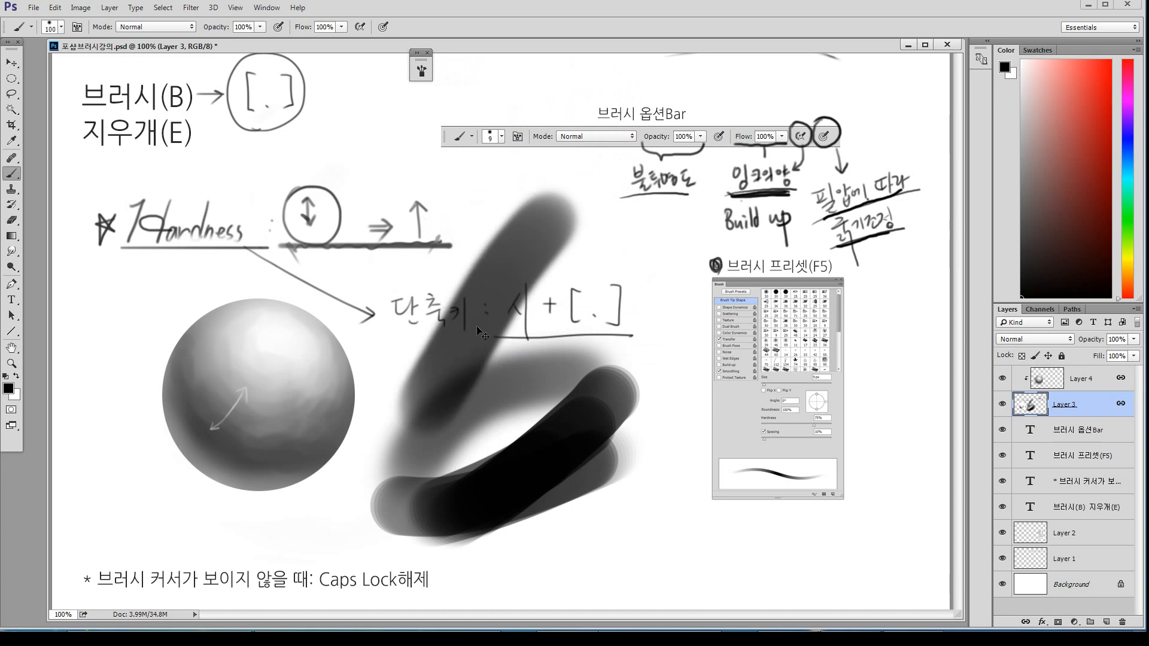
{"action": "key", "text": "ctrl+z"}
{"action": "key", "text": "F5"}
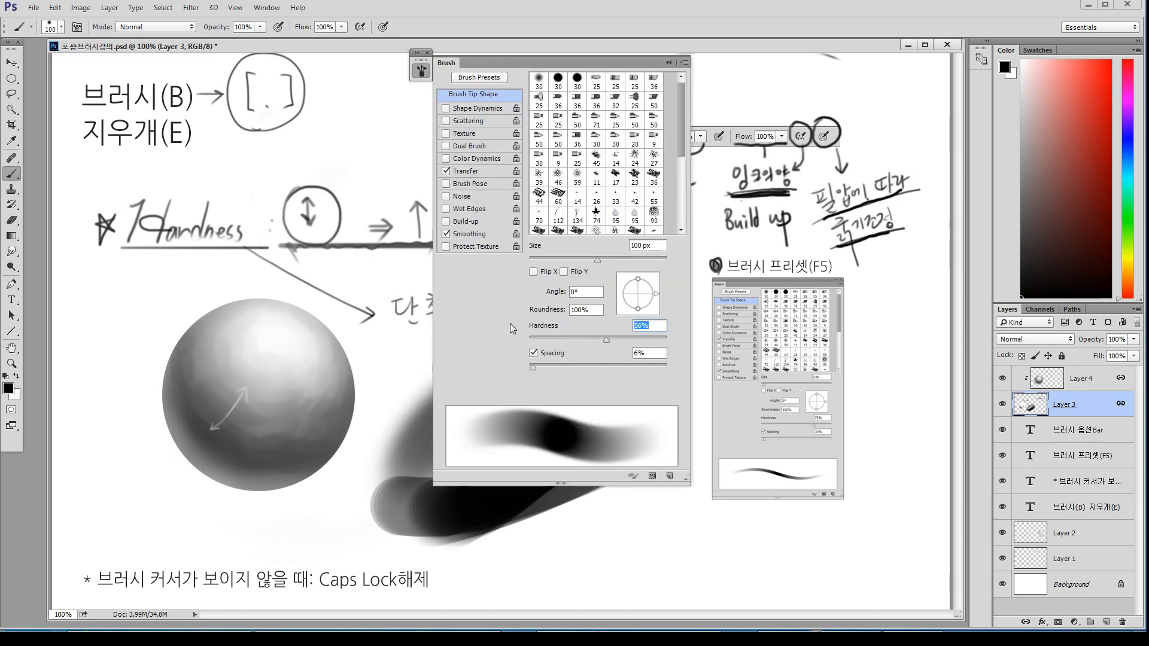
{"action": "left_click", "coordinate": [671, 63]}
{"action": "left_click_drag", "start_coordinate": [520, 219], "coordinate": [516, 232]}
{"action": "key", "text": "ctrl+z"}
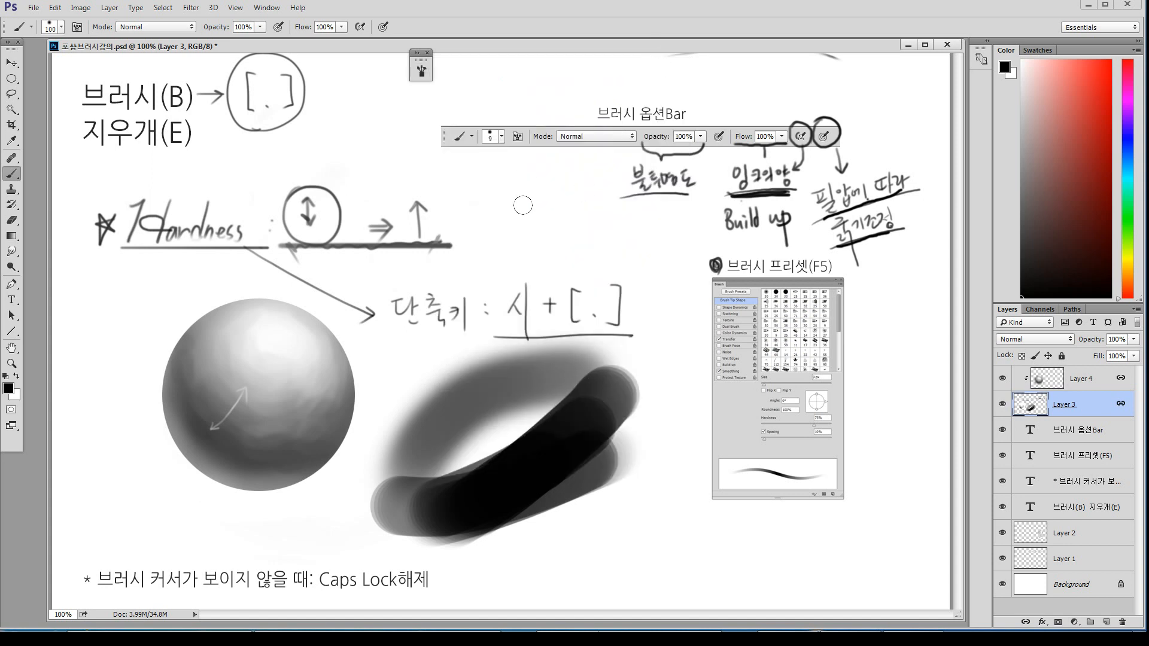
Reduce the brush to 70 px and paint two crossing soft strokes below the pasted options bar
{"action": "key", "text": "bracketleft"}
{"action": "key", "text": "bracketleft"}
{"action": "key", "text": "bracketleft"}
{"action": "key", "text": "bracketleft"}
{"action": "key", "text": "bracketleft"}
{"action": "key", "text": "bracketright"}
{"action": "key", "text": "bracketright"}
{"action": "key", "text": "bracketright"}
{"action": "key", "text": "bracketright"}
{"action": "left_click_drag", "start_coordinate": [547, 177], "coordinate": [433, 266]}
{"action": "key", "text": "bracketleft"}
{"action": "key", "text": "bracketleft"}
{"action": "left_click_drag", "start_coordinate": [464, 167], "coordinate": [571, 272]}
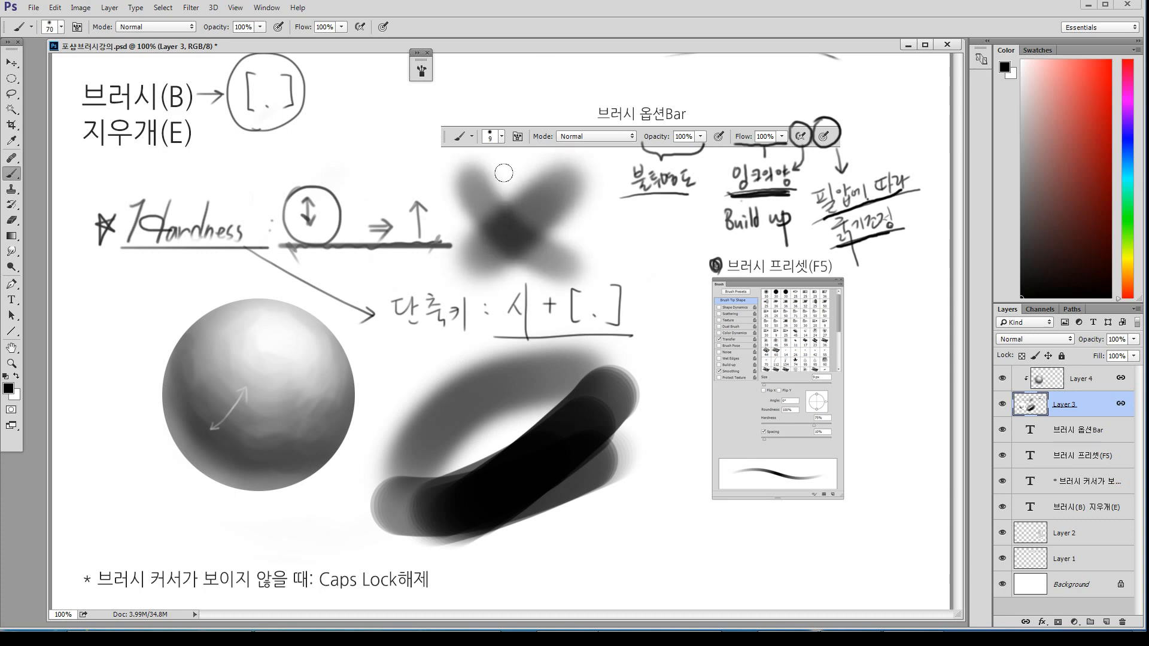
Build up overlapping dark strokes over the crossing marks and extend them towards the "Build up" note
{"action": "mouse_move", "coordinate": [504, 173]}
{"action": "left_mouse_down"}
{"action": "mouse_move", "coordinate": [485, 291]}
{"action": "mouse_move", "coordinate": [480, 246]}
{"action": "mouse_move", "coordinate": [500, 268]}
{"action": "mouse_move", "coordinate": [523, 254]}
{"action": "left_mouse_up"}
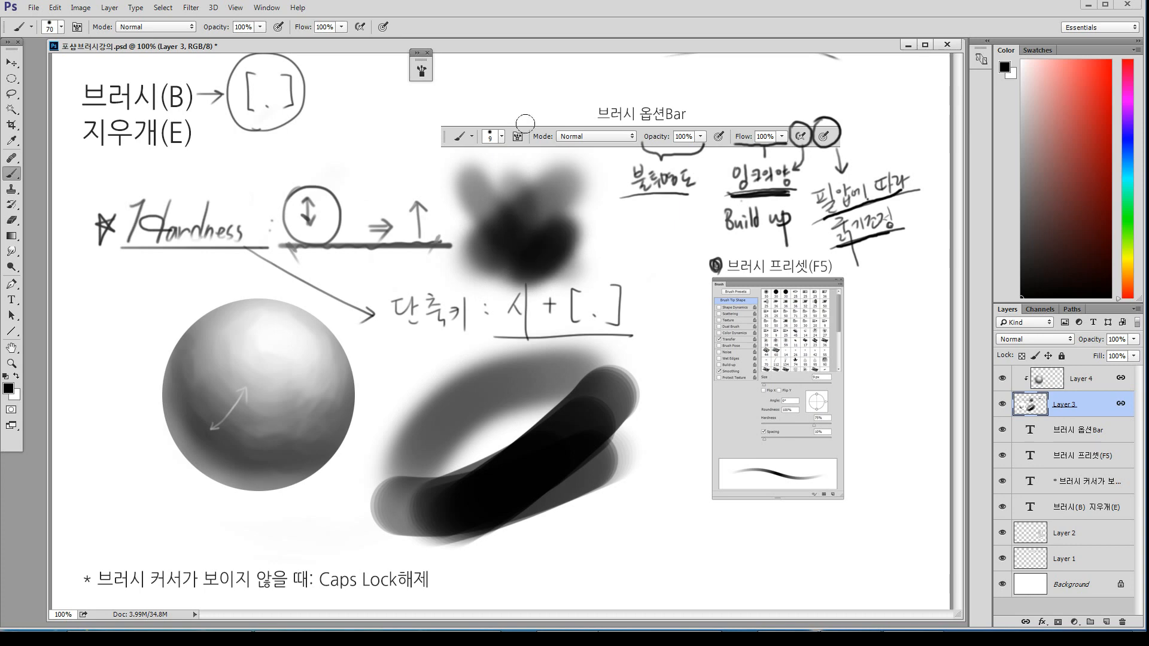
{"action": "left_click_drag", "start_coordinate": [612, 185], "coordinate": [497, 292]}
{"action": "left_click_drag", "start_coordinate": [536, 201], "coordinate": [648, 261]}
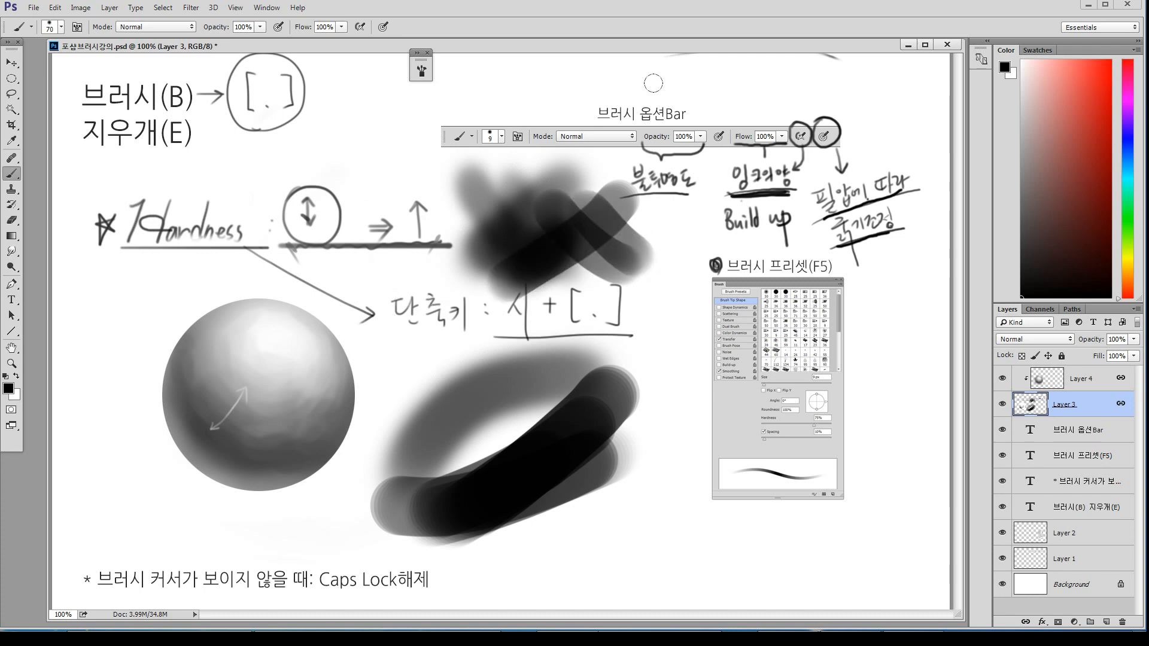
{"action": "mouse_move", "coordinate": [682, 212]}
{"action": "left_mouse_down"}
{"action": "mouse_move", "coordinate": [627, 313]}
{"action": "mouse_move", "coordinate": [603, 274]}
{"action": "mouse_move", "coordinate": [697, 245]}
{"action": "left_mouse_up"}
Shrink the brush to 6 px and underline the Caps Lock note in black
{"action": "key", "text": "bracketleft"}
{"action": "key", "text": "bracketleft"}
{"action": "key", "text": "bracketleft"}
{"action": "key", "text": "bracketleft"}
{"action": "key", "text": "bracketleft"}
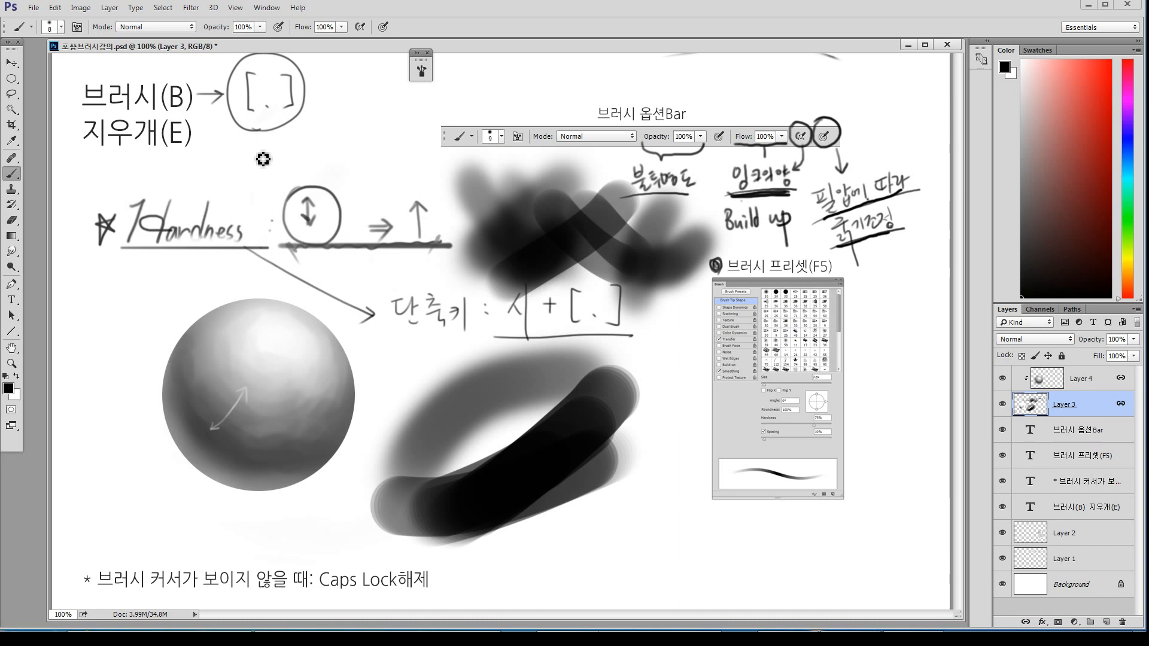
{"action": "key", "text": "bracketleft"}
{"action": "left_click_drag", "start_coordinate": [99, 590], "coordinate": [268, 588]}
{"action": "left_click_drag", "start_coordinate": [338, 590], "coordinate": [483, 596]}
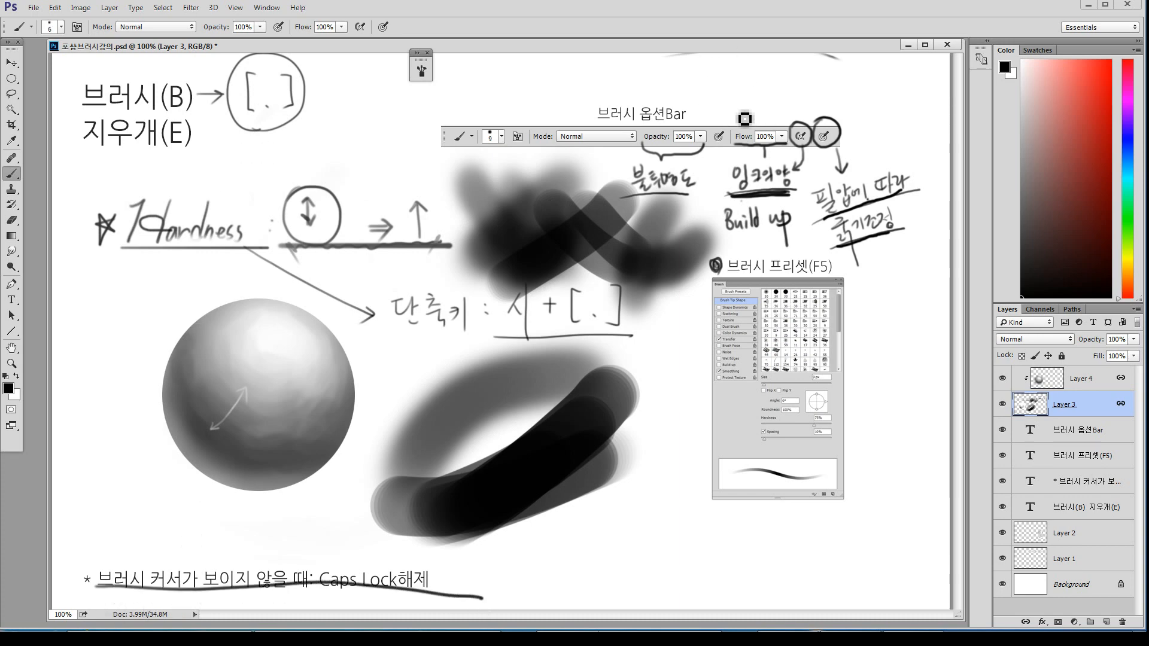
Undo the stray stroke, switch the foreground to red, and circle the "브러시 옵션Bar" section and the "브러시 프리셋(F5)" heading
{"action": "mouse_move", "coordinate": [628, 78]}
{"action": "left_mouse_down"}
{"action": "mouse_move", "coordinate": [508, 97]}
{"action": "mouse_move", "coordinate": [439, 130]}
{"action": "mouse_move", "coordinate": [475, 193]}
{"action": "mouse_move", "coordinate": [604, 219]}
{"action": "left_mouse_up"}
{"action": "key", "text": "ctrl+z"}
{"action": "left_click", "coordinate": [1110, 61]}
{"action": "mouse_move", "coordinate": [677, 78]}
{"action": "left_mouse_down"}
{"action": "mouse_move", "coordinate": [428, 124]}
{"action": "mouse_move", "coordinate": [757, 270]}
{"action": "mouse_move", "coordinate": [907, 275]}
{"action": "mouse_move", "coordinate": [740, 76]}
{"action": "mouse_move", "coordinate": [676, 90]}
{"action": "left_mouse_up"}
{"action": "mouse_move", "coordinate": [742, 245]}
{"action": "left_mouse_down"}
{"action": "mouse_move", "coordinate": [825, 307]}
{"action": "mouse_move", "coordinate": [718, 258]}
{"action": "left_mouse_up"}
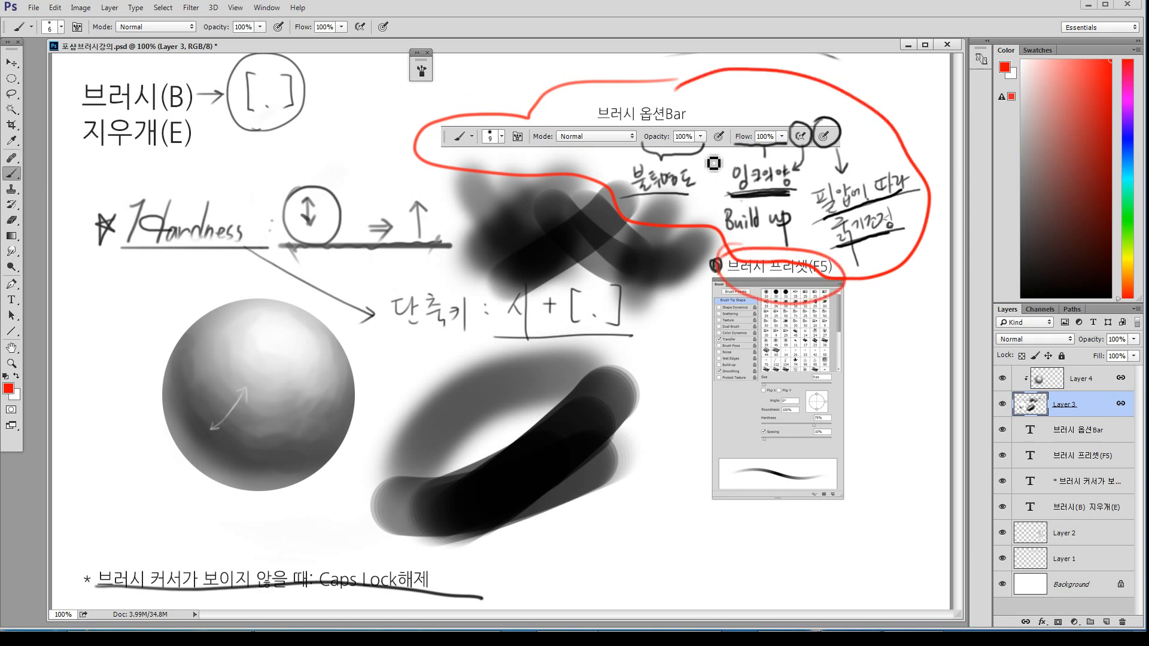
Draw a red arrow towards the "브러시 프리셋(F5)" heading and circle the size pressure icon in red
{"action": "mouse_move", "coordinate": [682, 202]}
{"action": "left_mouse_down"}
{"action": "mouse_move", "coordinate": [707, 284]}
{"action": "mouse_move", "coordinate": [685, 286]}
{"action": "left_mouse_up"}
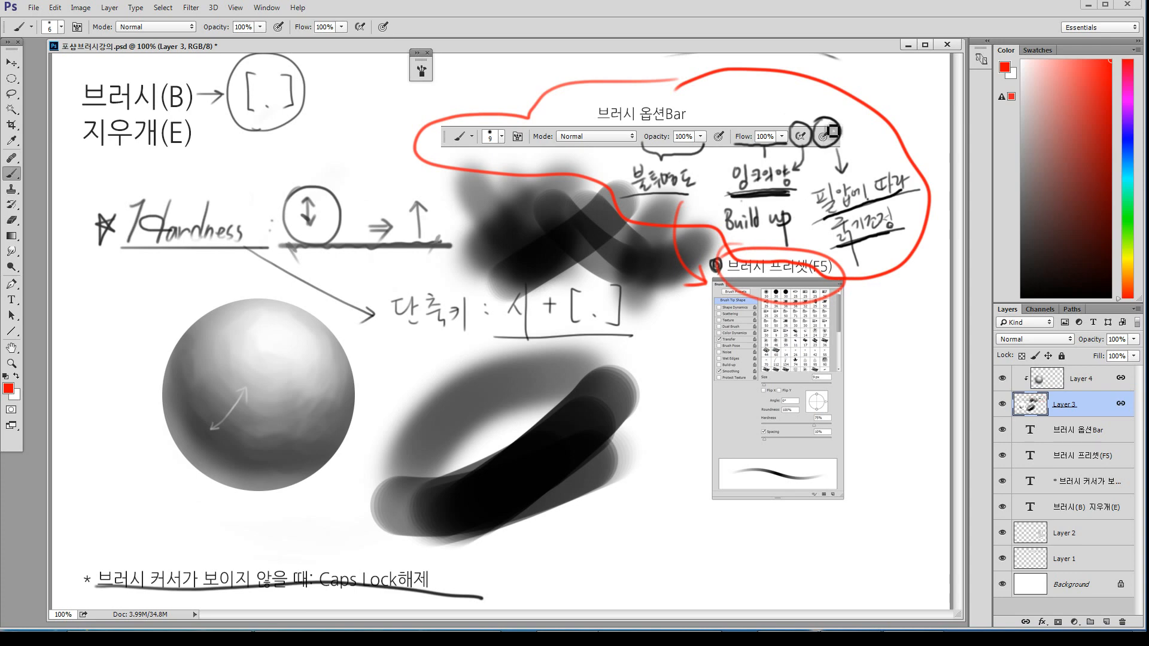
{"action": "left_click_drag", "start_coordinate": [815, 127], "coordinate": [822, 144]}
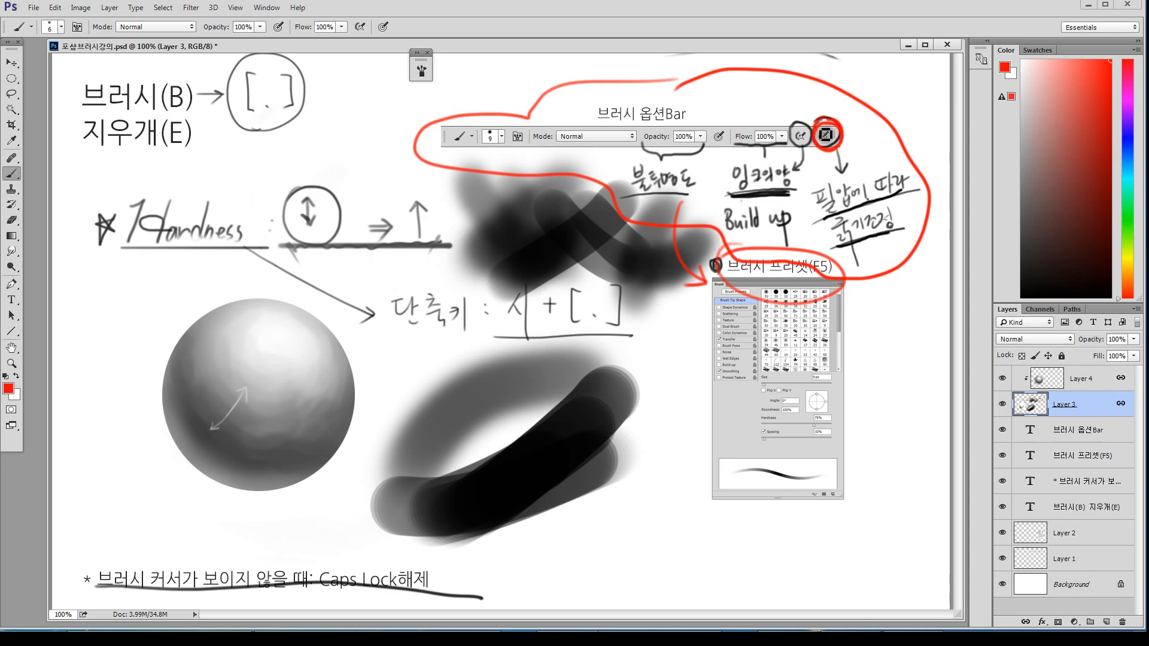